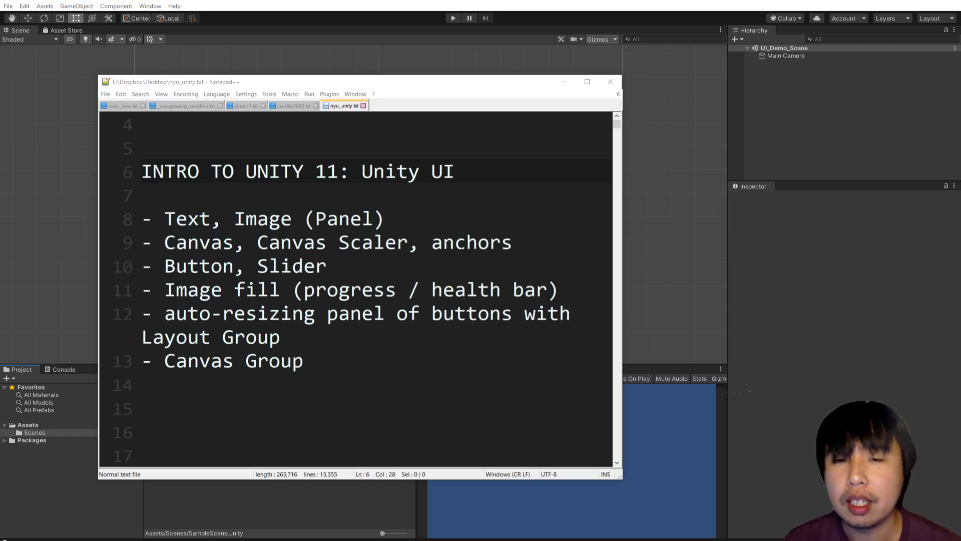
Step: Review the Unity UI lesson outline in nyu_unity.txt, highlighting each topic from Text and Image through Canvas Group
left_click_drag(385, 220, 145, 212)
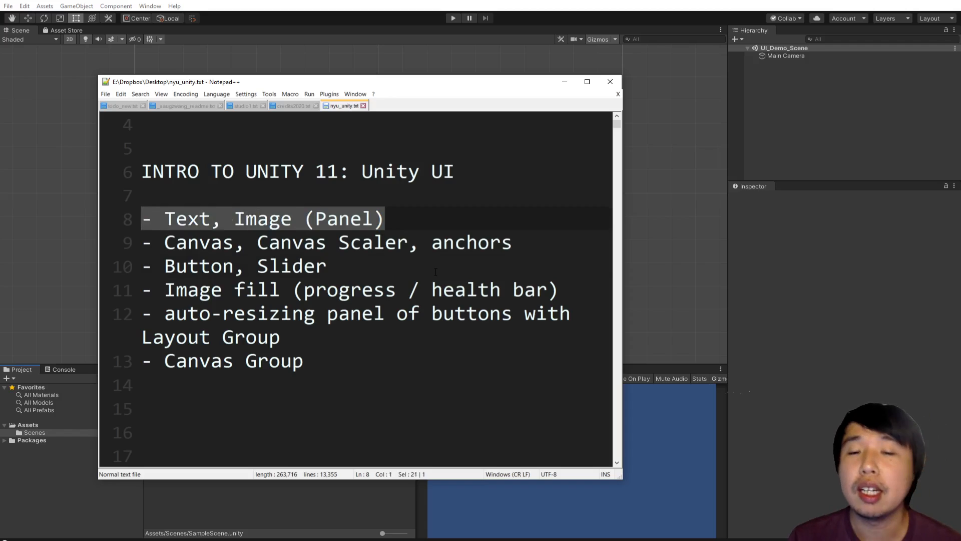
left_click_drag(513, 243, 259, 243)
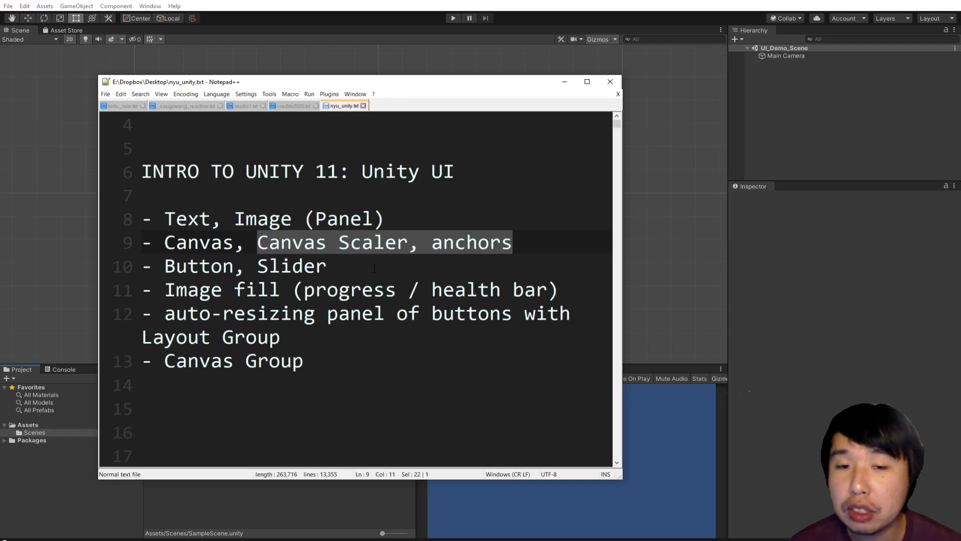
left_click_drag(432, 243, 513, 243)
left_click(361, 243)
left_click_drag(418, 242, 269, 245)
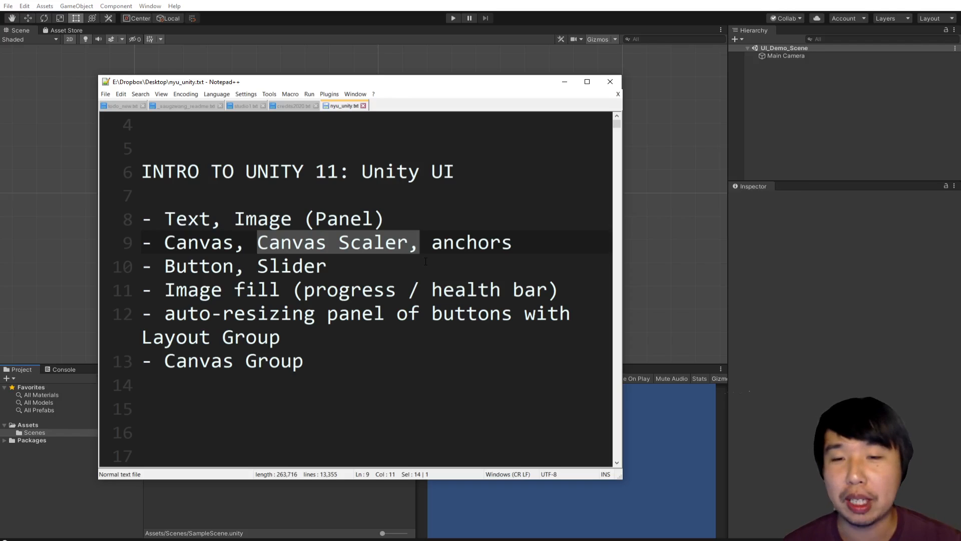
left_click_drag(327, 266, 165, 265)
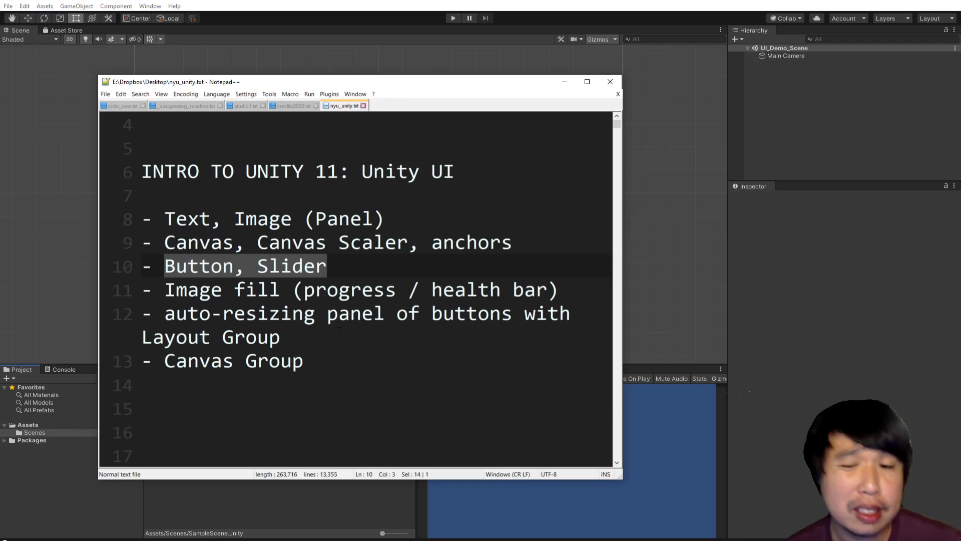
left_click_drag(558, 290, 165, 292)
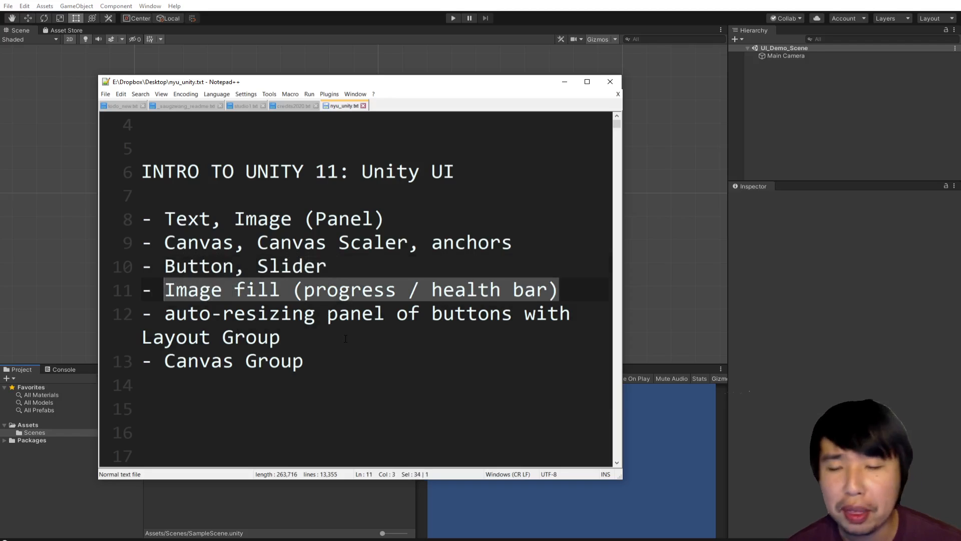
left_click(314, 343)
left_click_drag(320, 340, 165, 313)
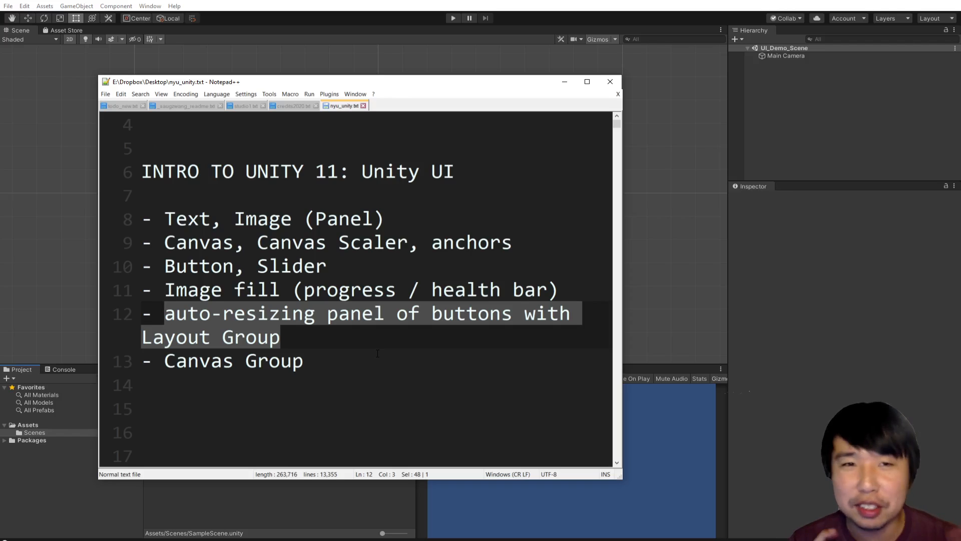
left_click(376, 345)
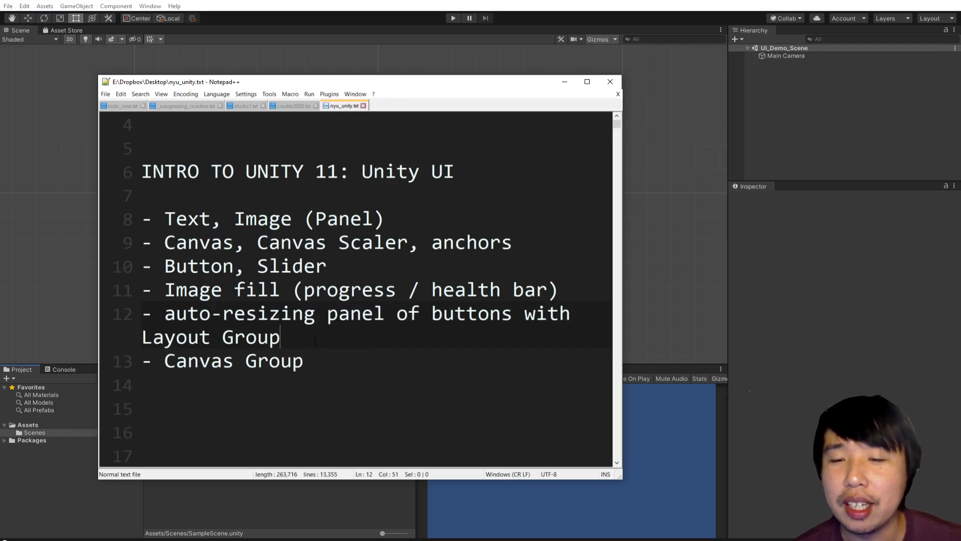
left_click_drag(375, 345, 170, 321)
left_click(293, 344)
key("shift+Home")
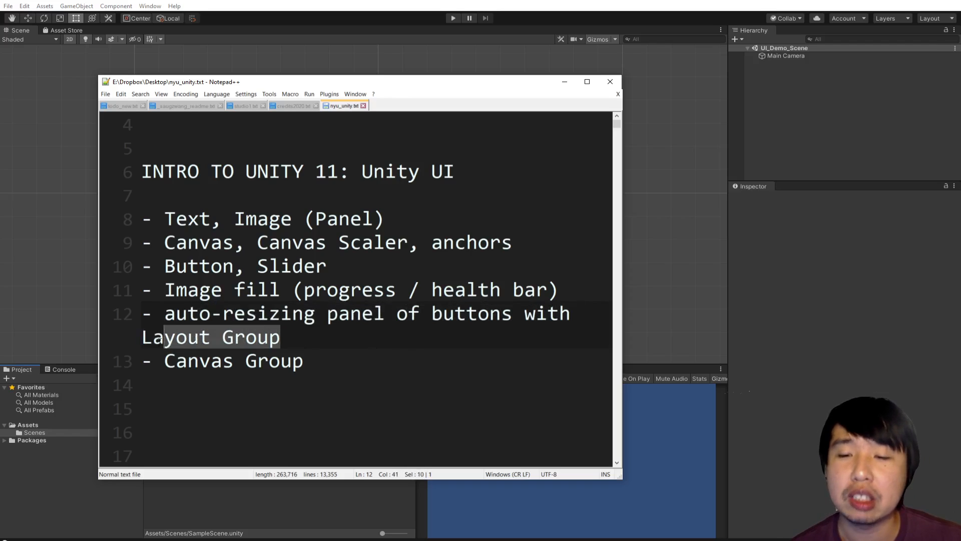
left_click_drag(301, 361, 164, 361)
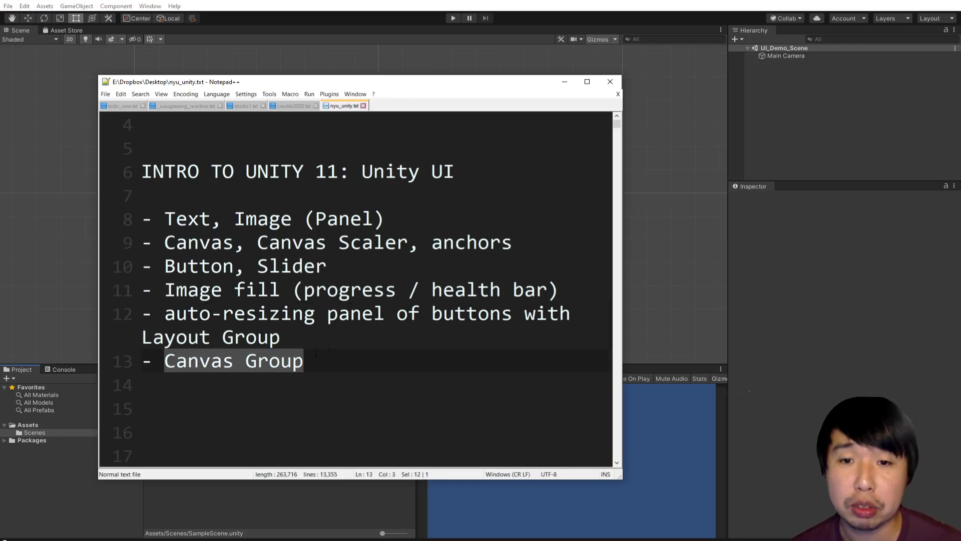
left_click(345, 359)
left_click_drag(345, 359, 153, 218)
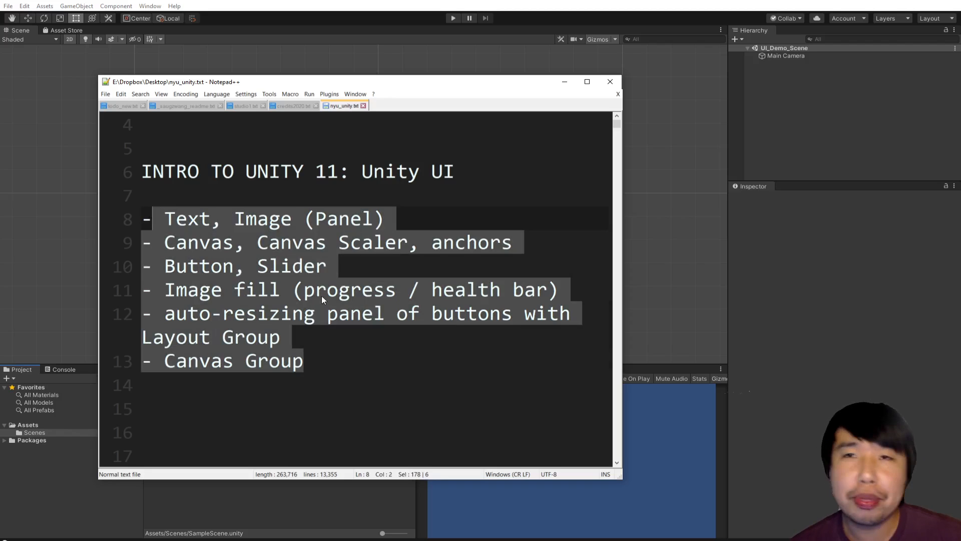
left_click(387, 363)
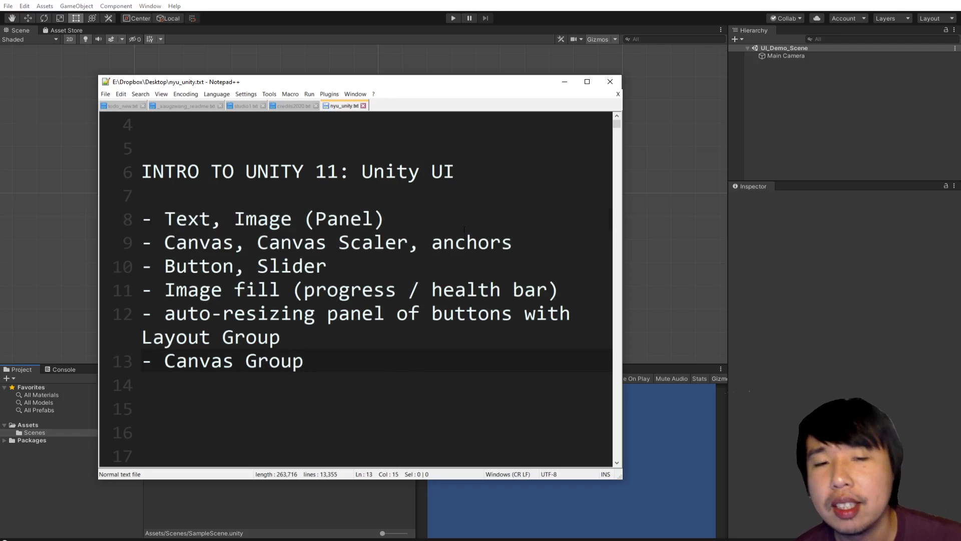
left_click_drag(388, 219, 142, 220)
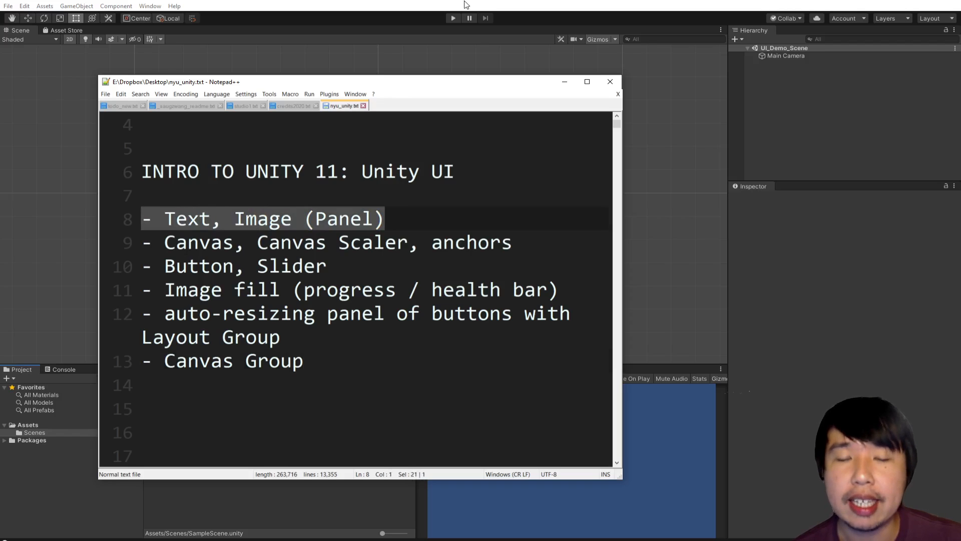
Step: Switch to the Unity editor and apply the Default window layout
left_click(638, 86)
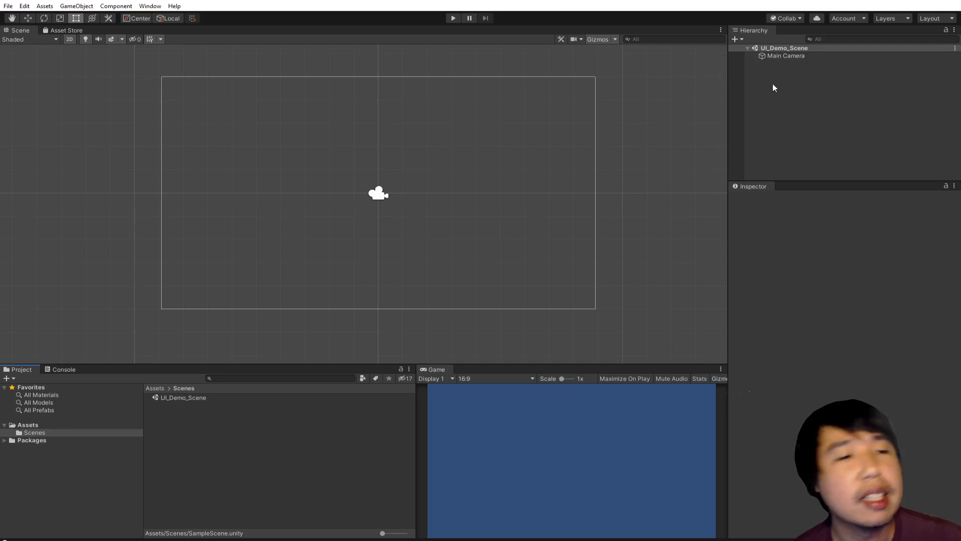
left_click_drag(783, 183, 783, 263)
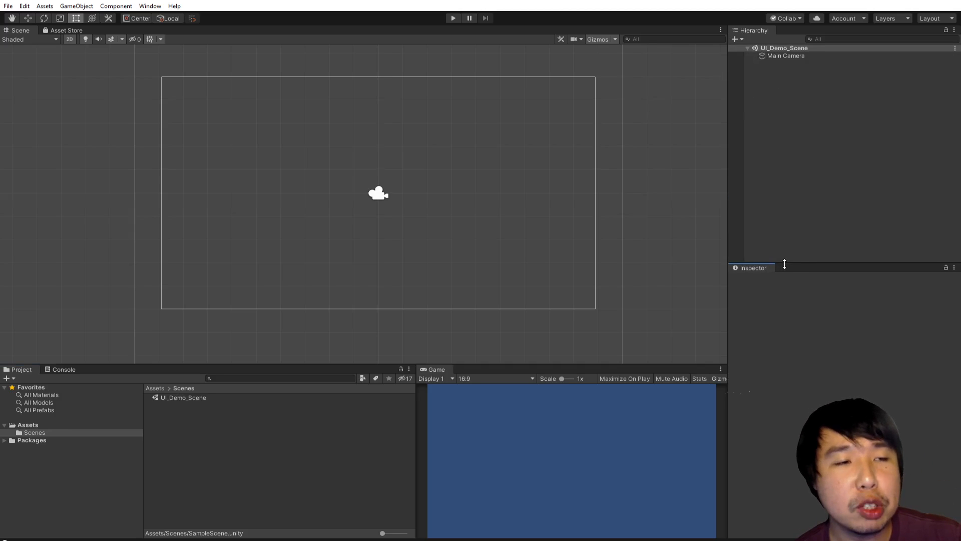
left_click(944, 19)
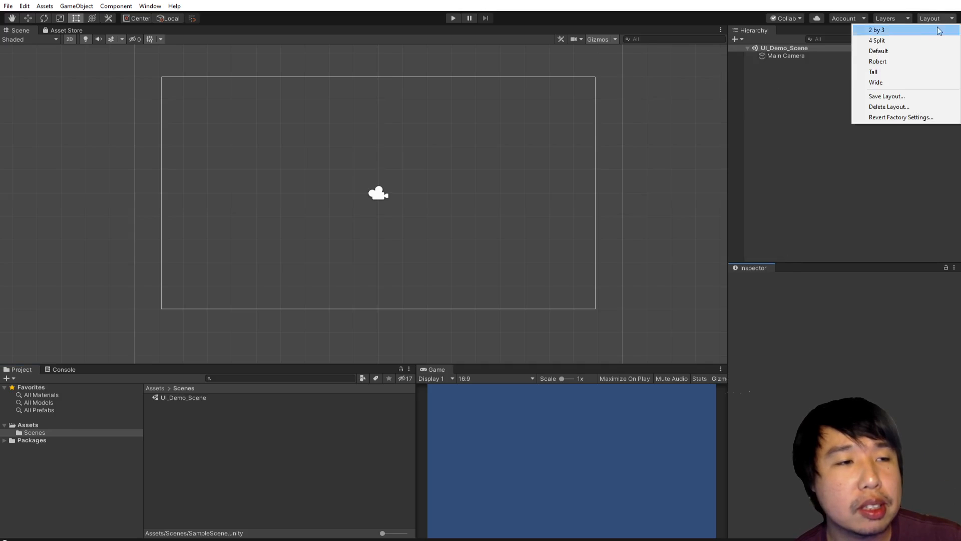
left_click(901, 51)
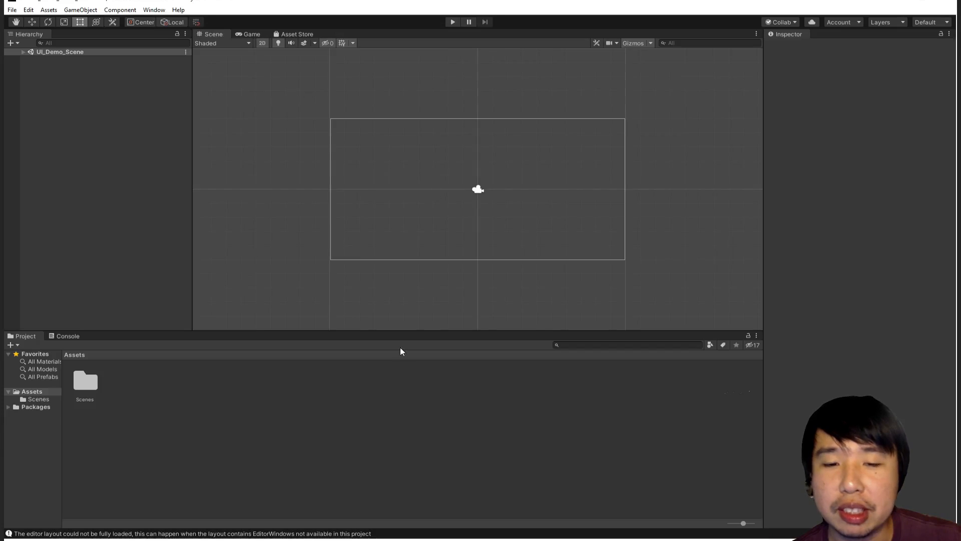
Step: Enlarge the Scene view, dock the Game view beside the Project window, and widen the Inspector
left_click_drag(403, 331, 402, 378)
left_click_drag(249, 34, 546, 452)
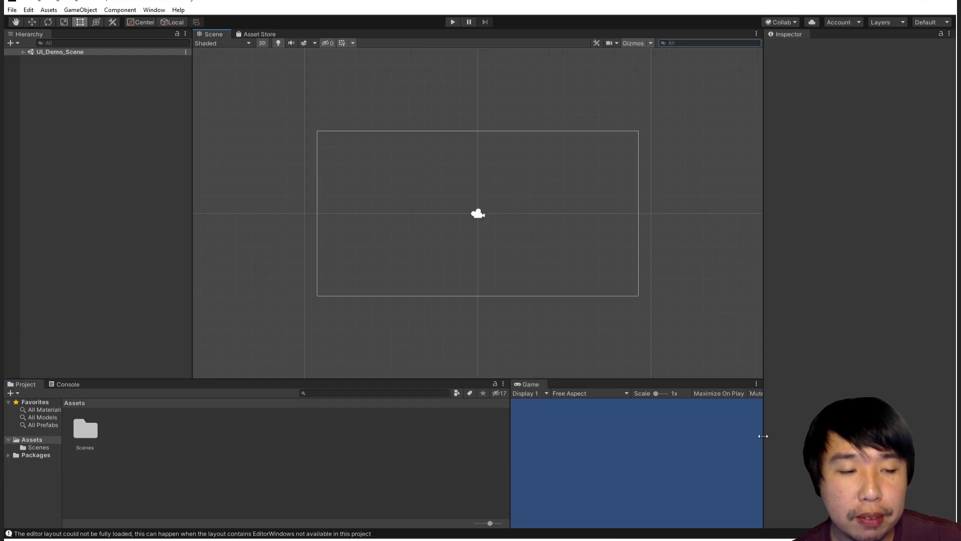
left_click_drag(762, 436, 731, 436)
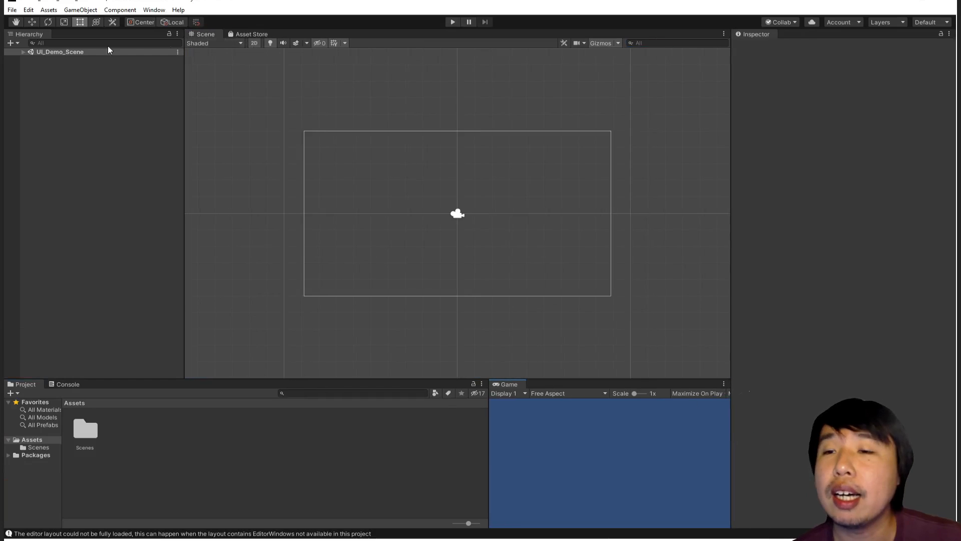
Step: Add a UI Text object to UI_Demo_Scene
left_click(16, 44)
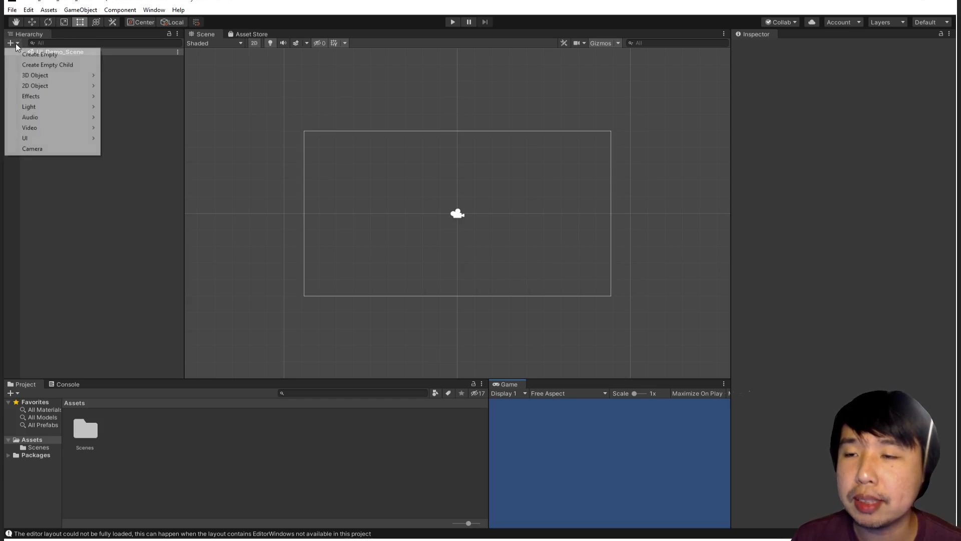
mouse_move(79, 142)
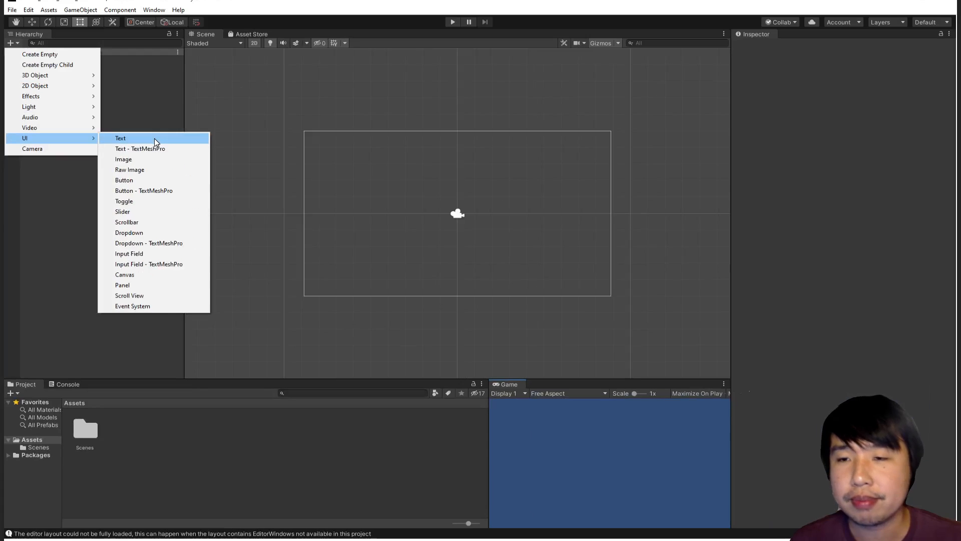
left_click(154, 139)
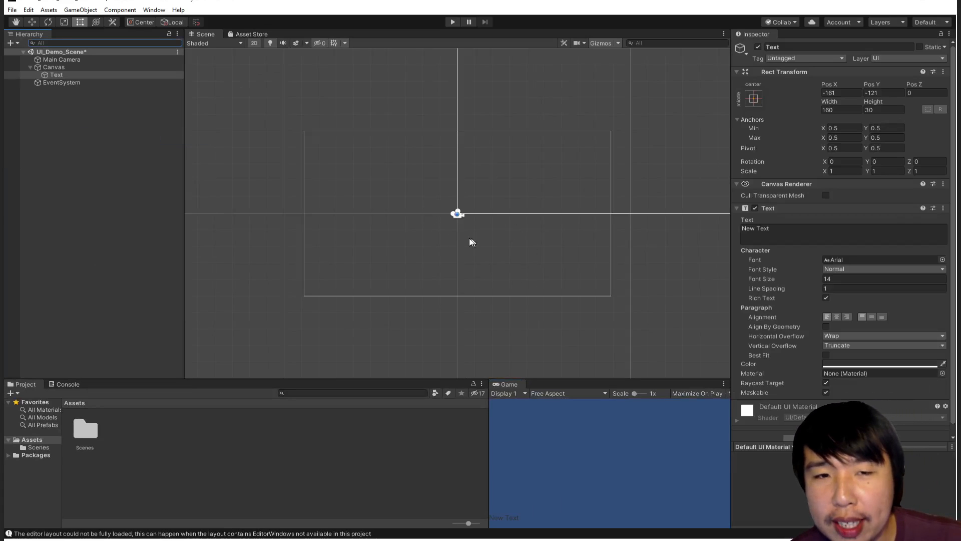
Step: Frame the whole Canvas and move the Text object to its upper-left area, about X -136, Y 96
scroll(464, 227, "up", 5)
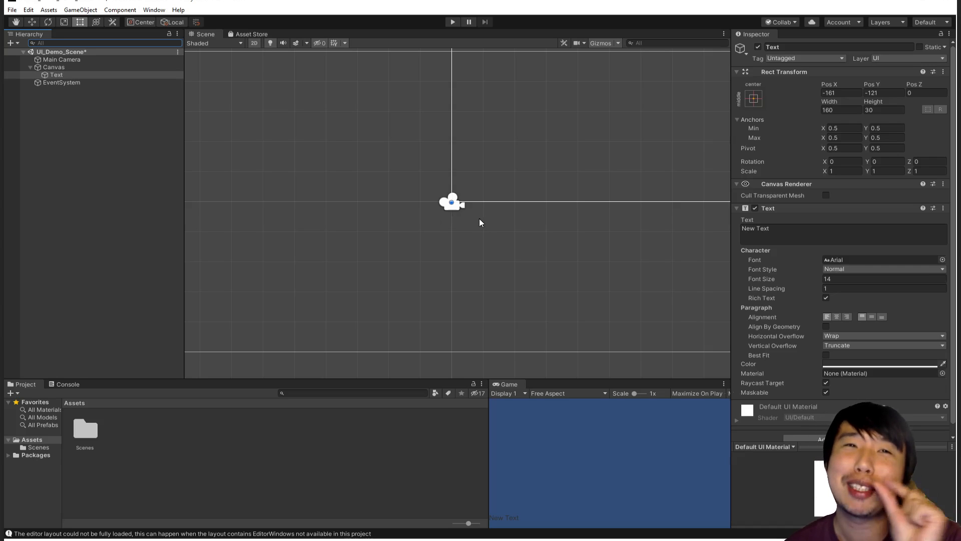
scroll(483, 212, "down", 3)
scroll(484, 210, "down", 2)
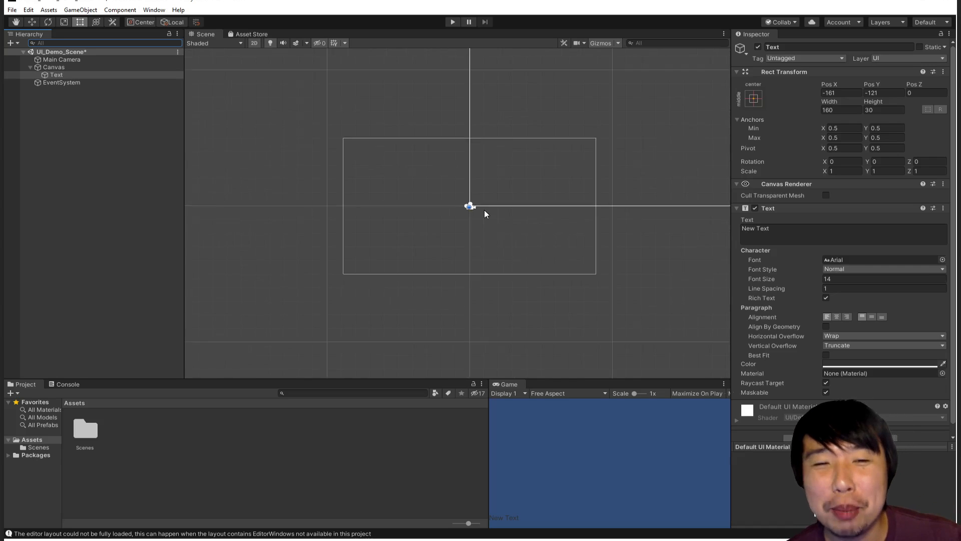
scroll(481, 209, "down", 3)
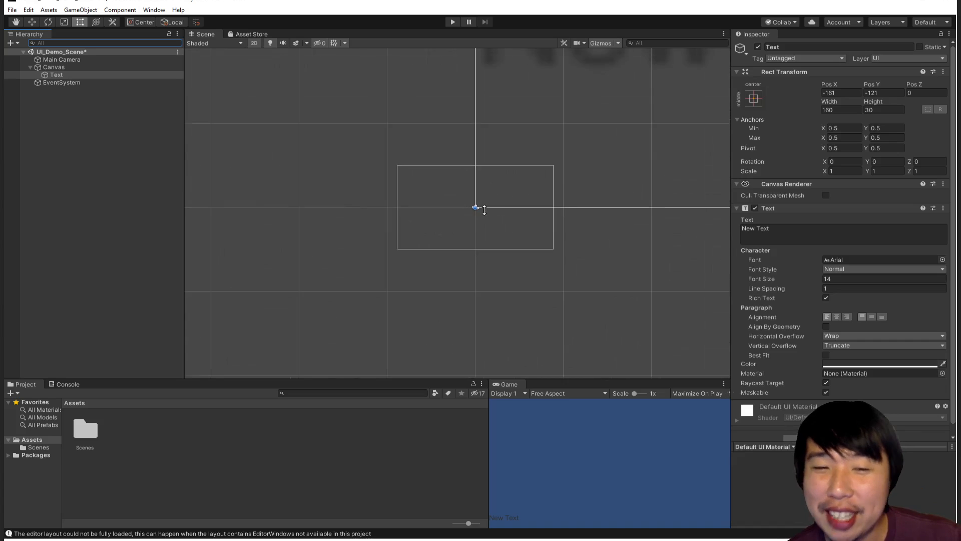
double_click(79, 70)
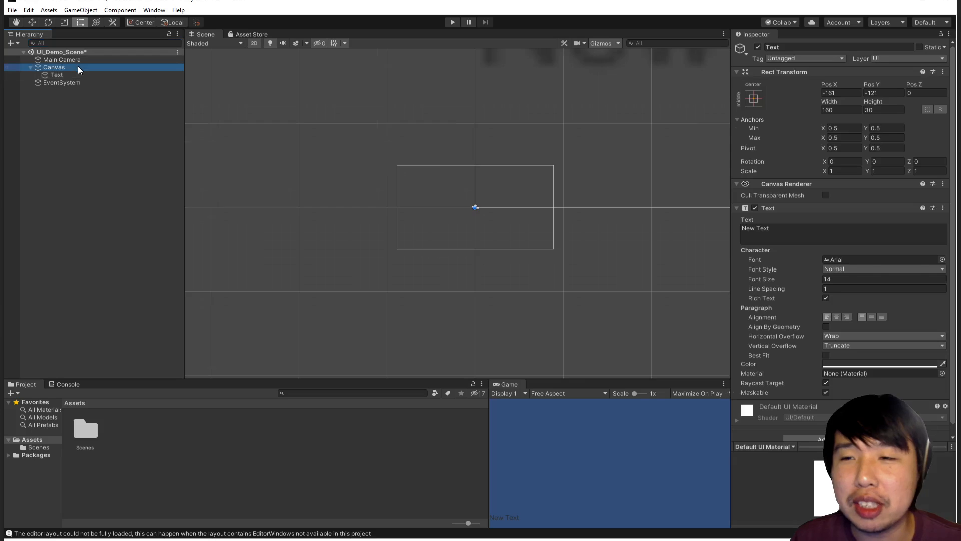
left_click(105, 75)
left_click(384, 283)
left_click_drag(385, 283, 403, 159)
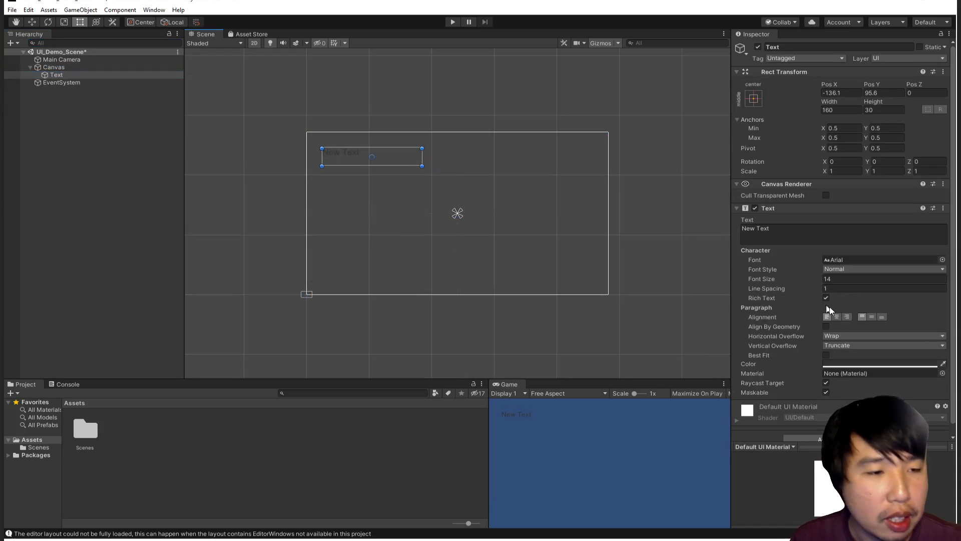
Step: Change the Text object's color to white
left_click(871, 364)
left_click_drag(471, 73, 447, 49)
left_click(532, 1)
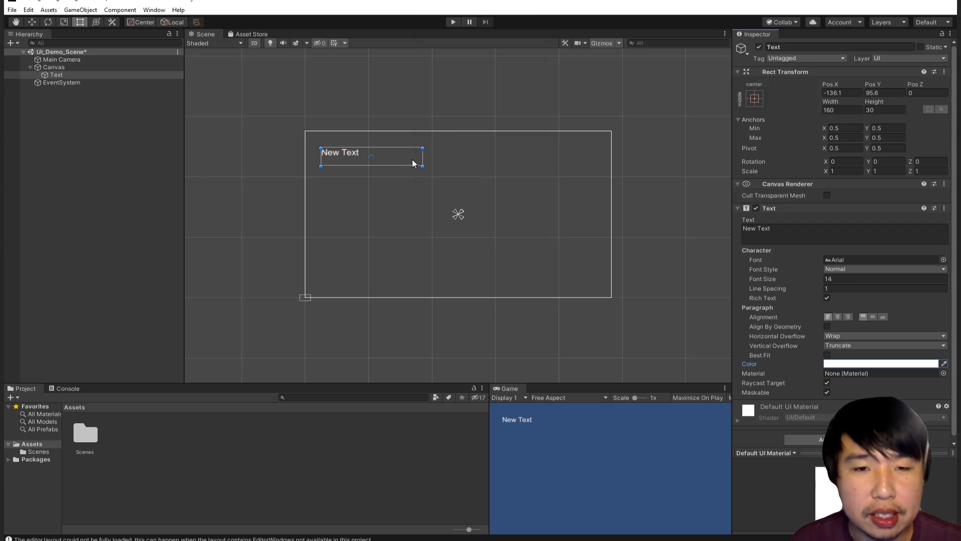
Step: Nudge the Text object slightly right and down to about X -133, Y 94
scroll(316, 153, "up", 8)
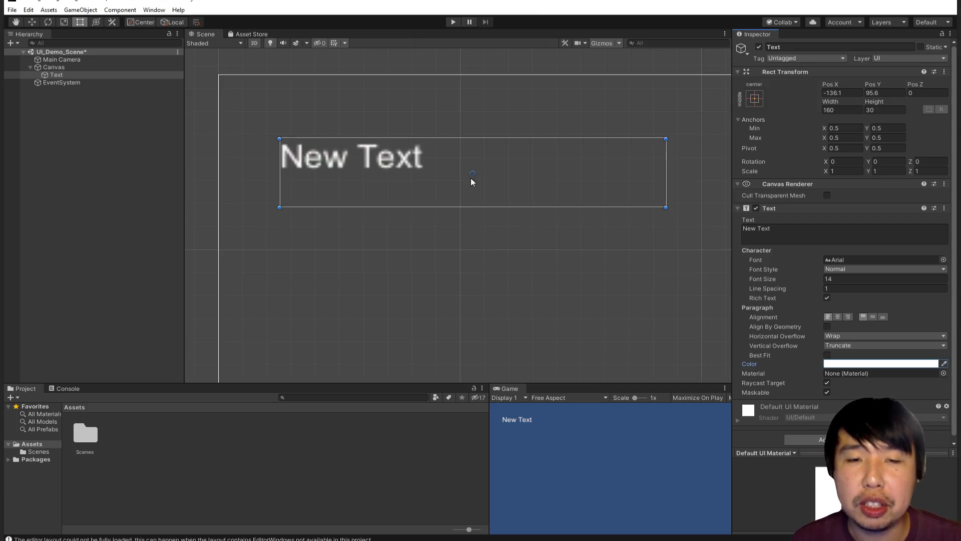
mouse_move(416, 178)
left_mouse_down()
mouse_move(484, 190)
mouse_move(423, 188)
left_mouse_up()
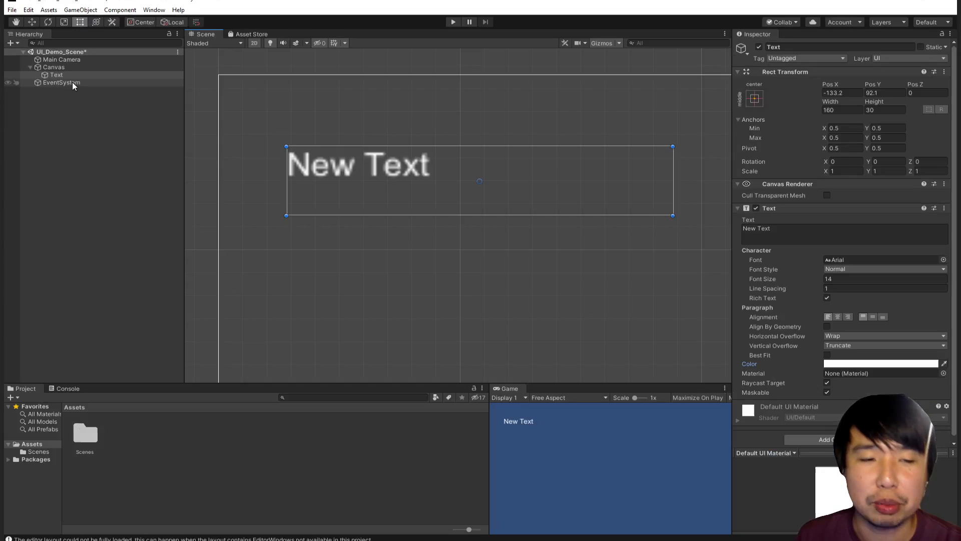
left_click_drag(347, 177, 368, 165)
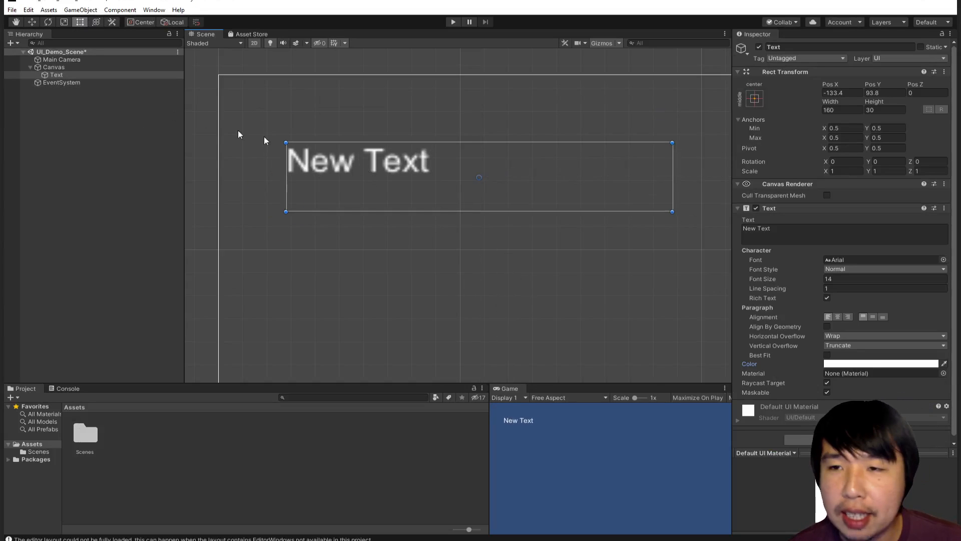
Step: Compare the Canvas and its child Text object, examining their components and the text's placement in the scene
left_click(60, 68)
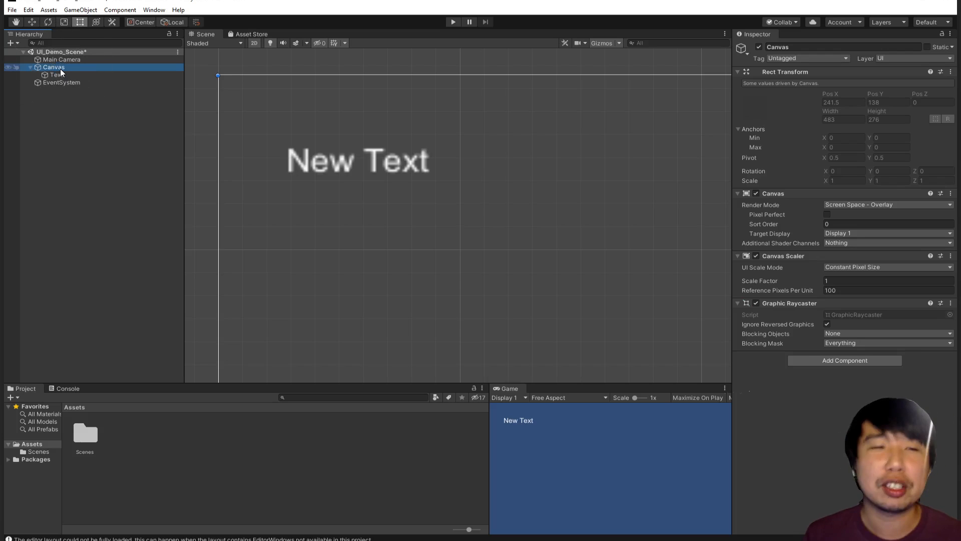
left_click(68, 73)
left_click(70, 68)
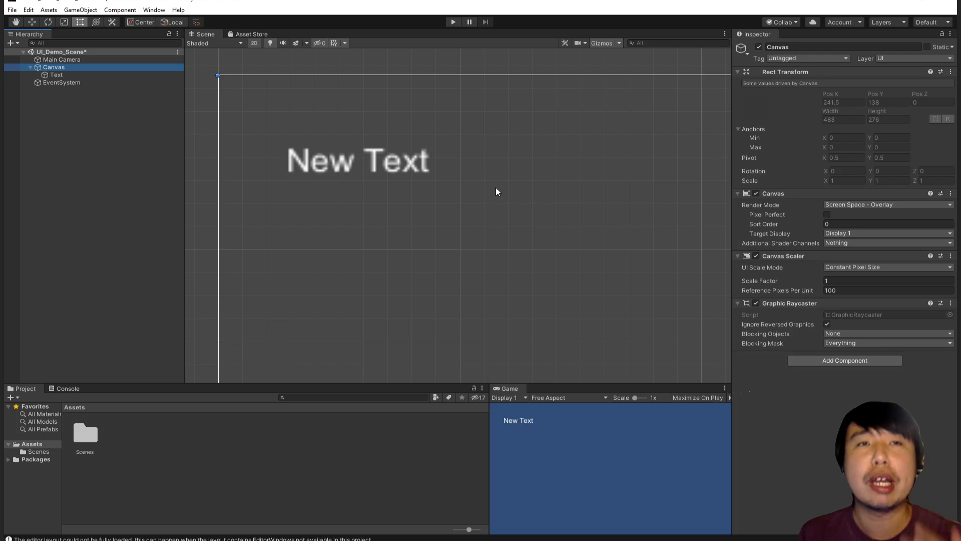
left_click(143, 78)
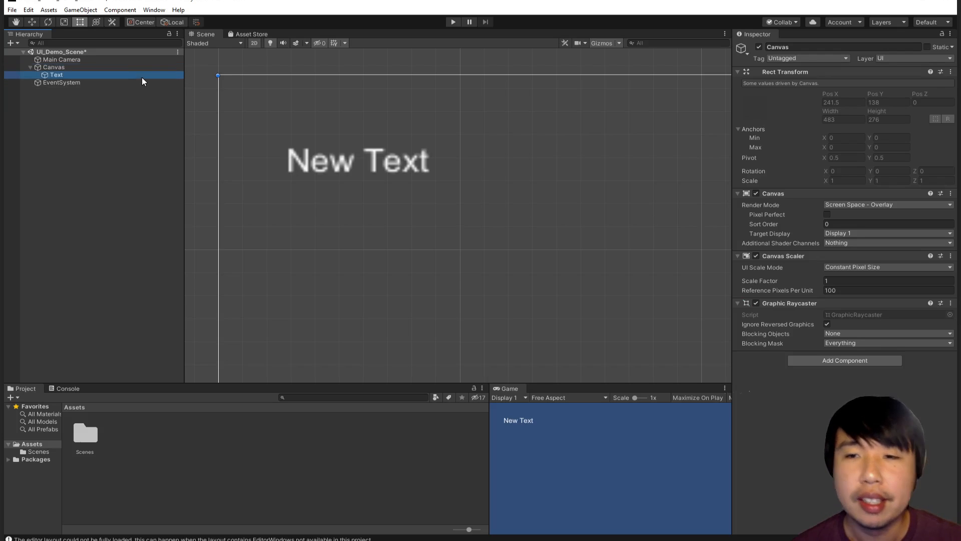
scroll(480, 214, "up", 5)
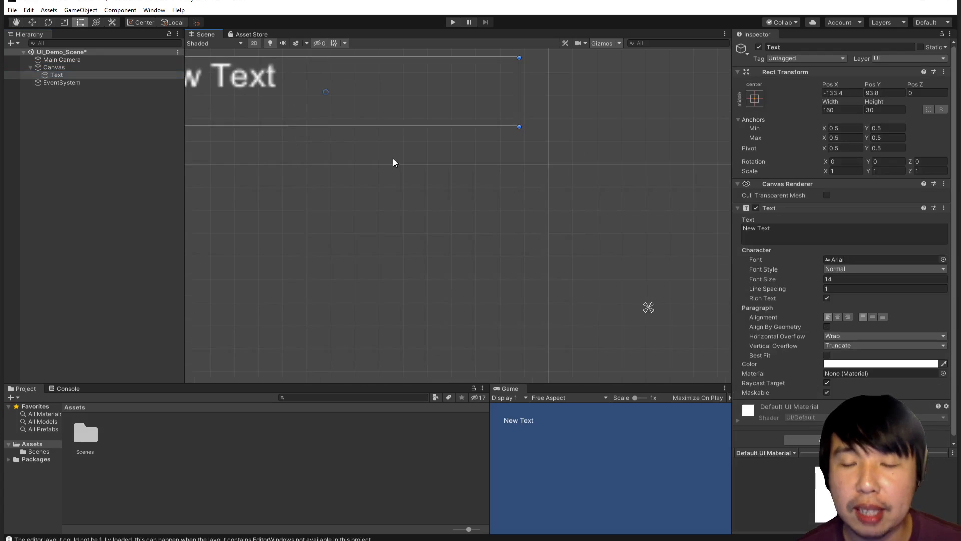
scroll(406, 188, "down", 5)
left_click_drag(328, 134, 357, 152)
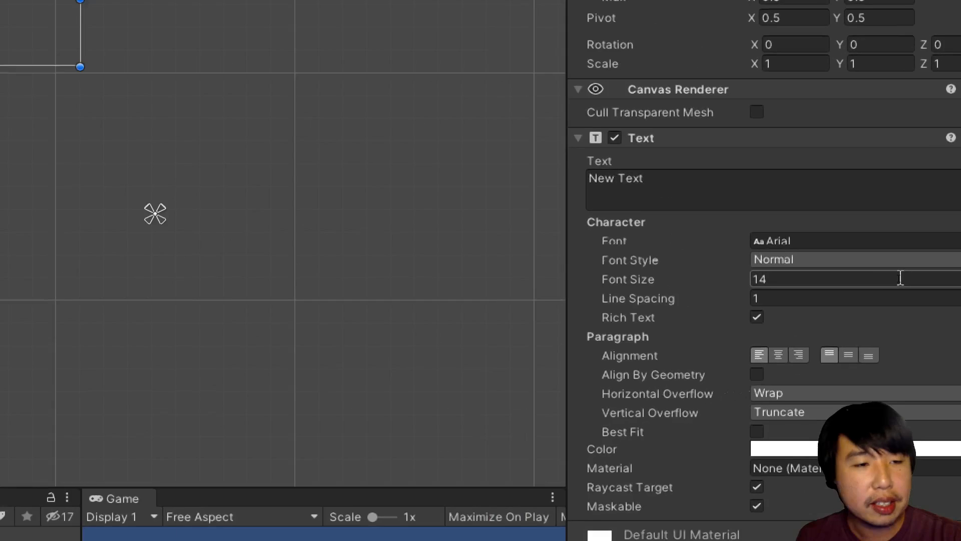
Step: Reposition the Text object within the Canvas to about X -103, Y 78
left_click(665, 179)
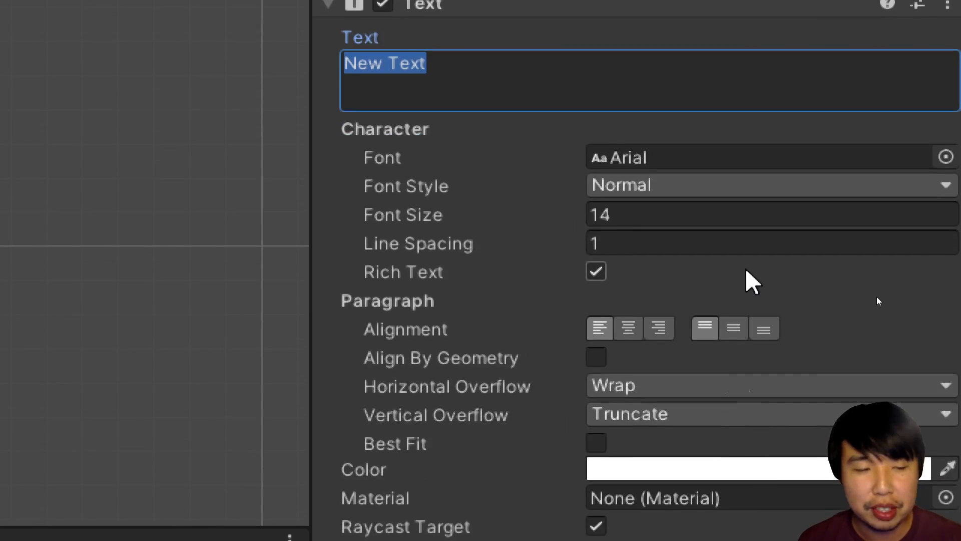
scroll(686, 219, "down", 1)
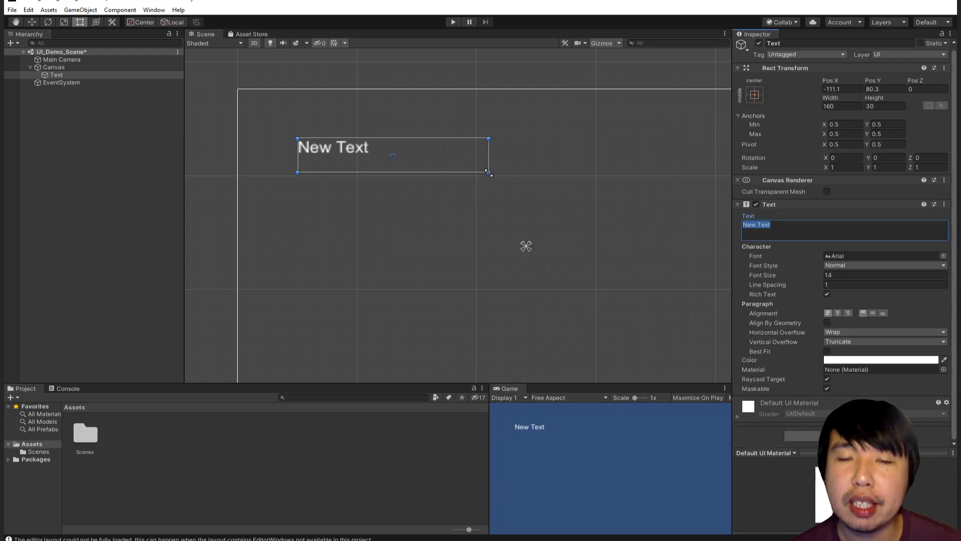
mouse_move(460, 161)
left_mouse_down()
mouse_move(423, 194)
mouse_move(468, 146)
mouse_move(469, 163)
left_mouse_up()
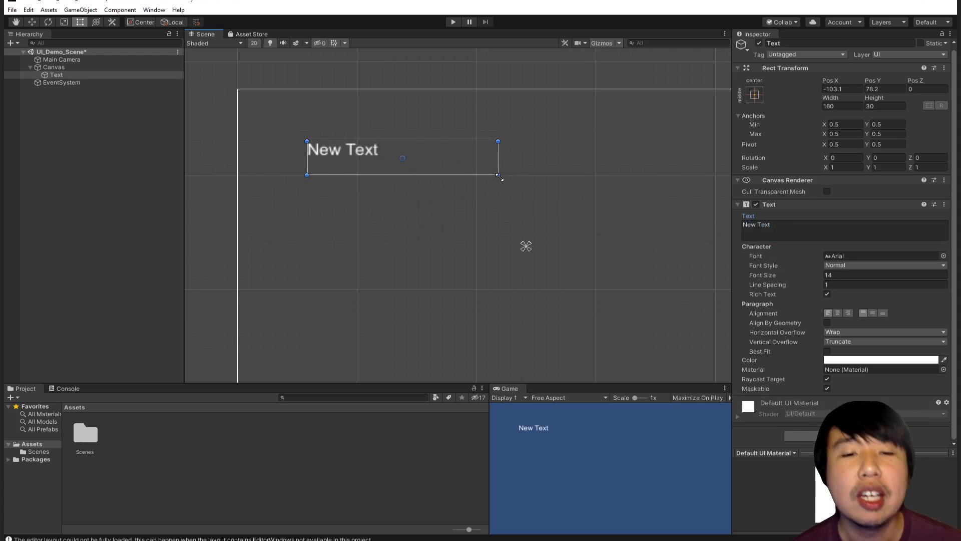
Step: Set the text's font size to 24 and shrink its rectangle to about 137 wide by 22 high
left_click(830, 277)
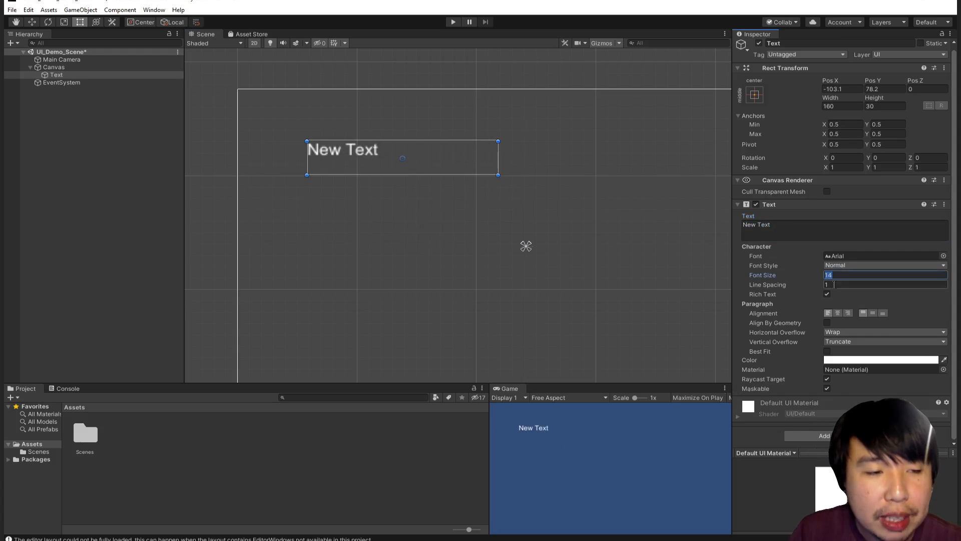
type("24")
left_click_drag(499, 175, 473, 166)
scroll(353, 149, "up", 3)
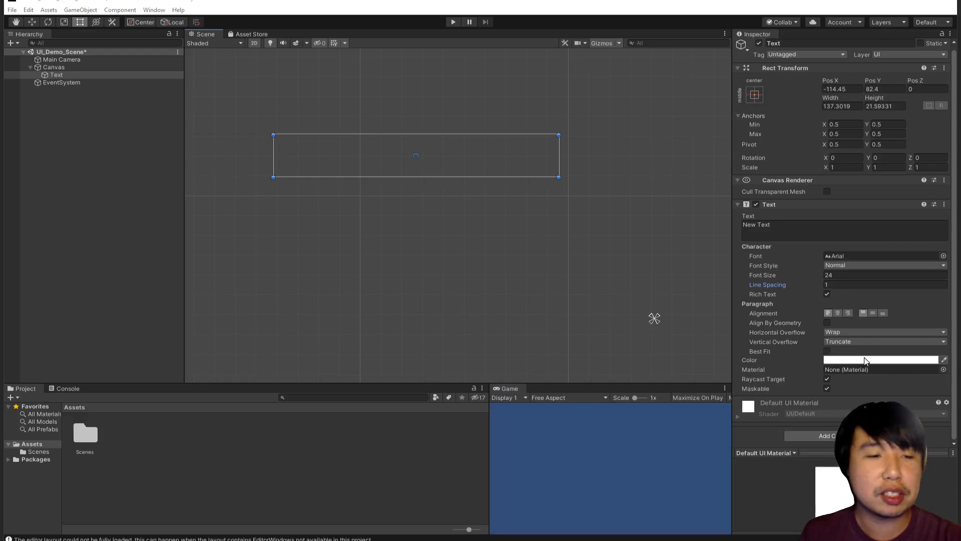
Step: Set both the horizontal and vertical overflow of the text to Overflow
left_click(847, 334)
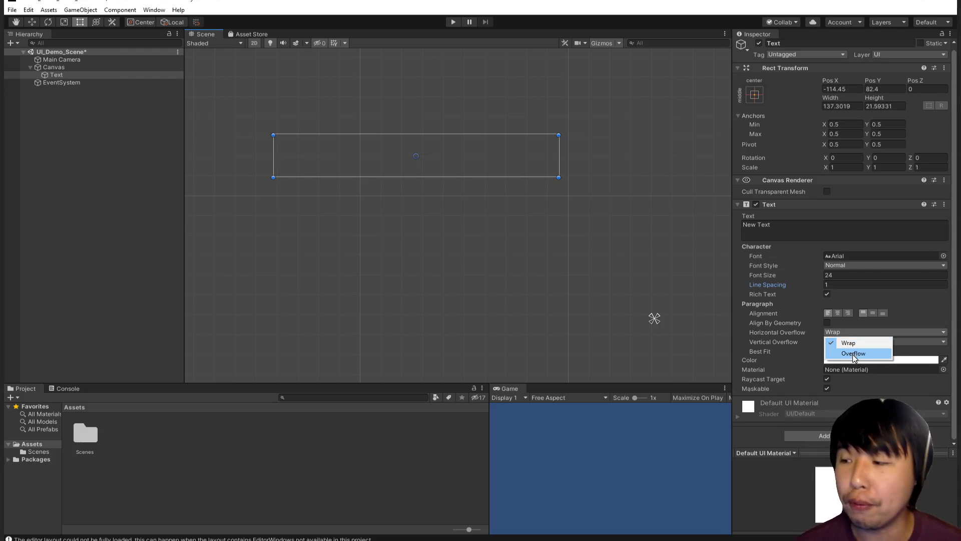
left_click(853, 354)
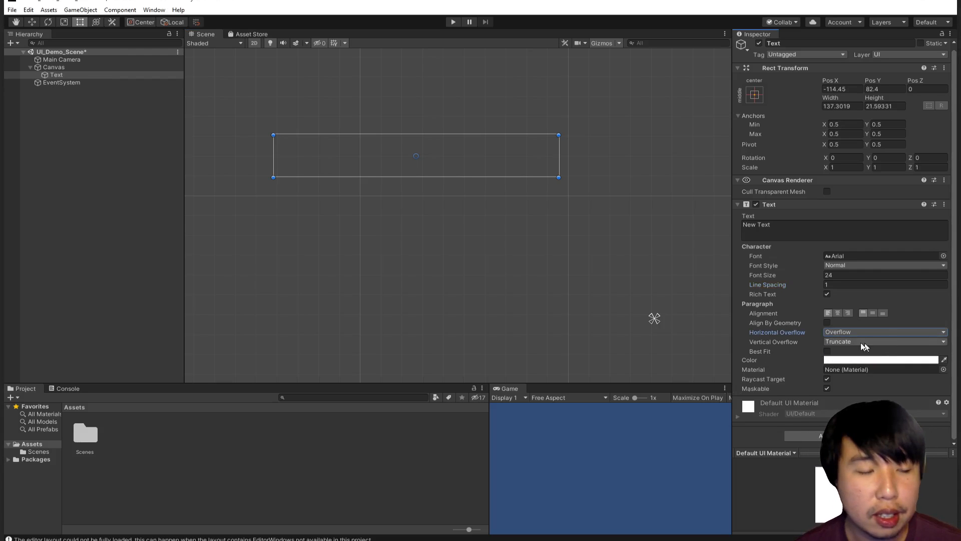
left_click(853, 362)
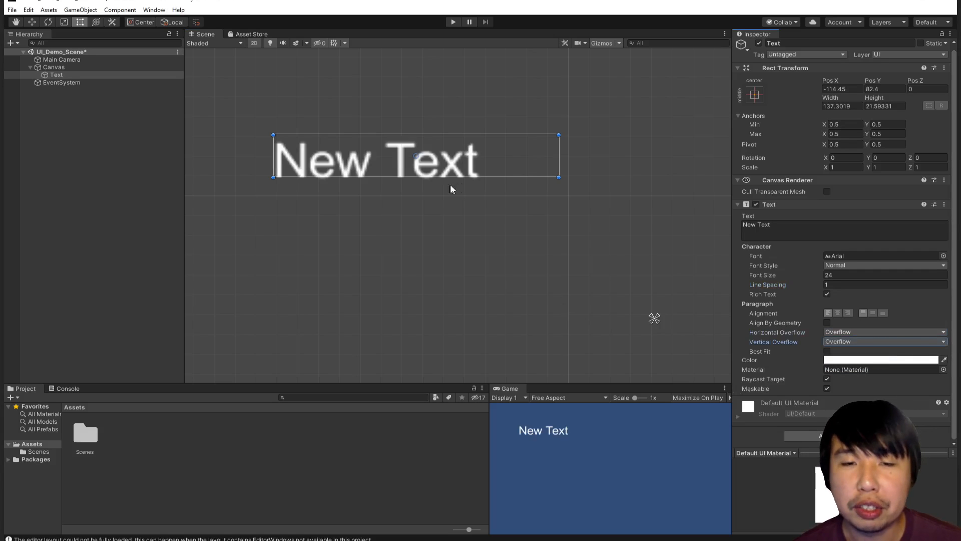
Step: Extend the text rectangle downward to a height of about 32, keeping its width
left_click_drag(472, 179, 498, 197)
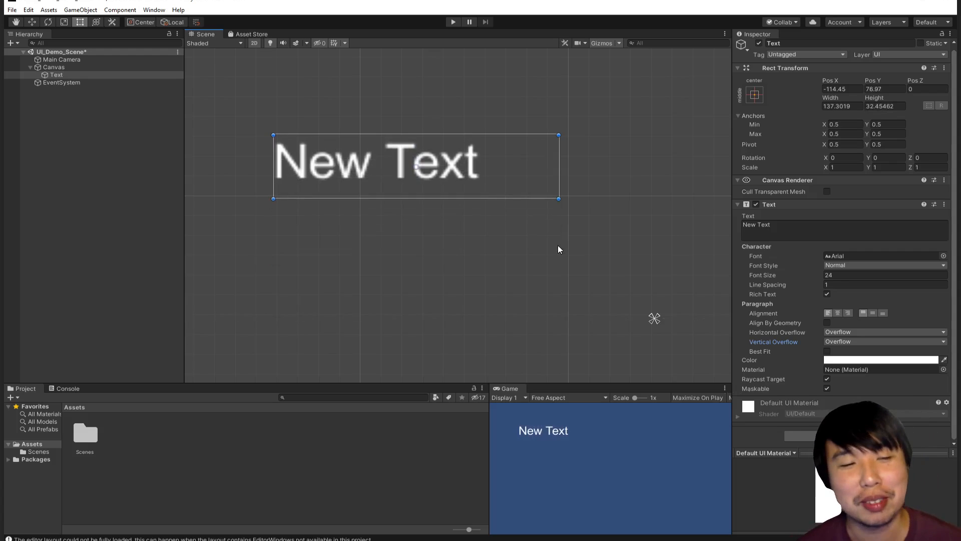
scroll(558, 245, "down", 2)
scroll(503, 220, "down", 1)
Step: Move the Text object lower in the Canvas, to about X -107, Y 57
left_click_drag(496, 198, 503, 230)
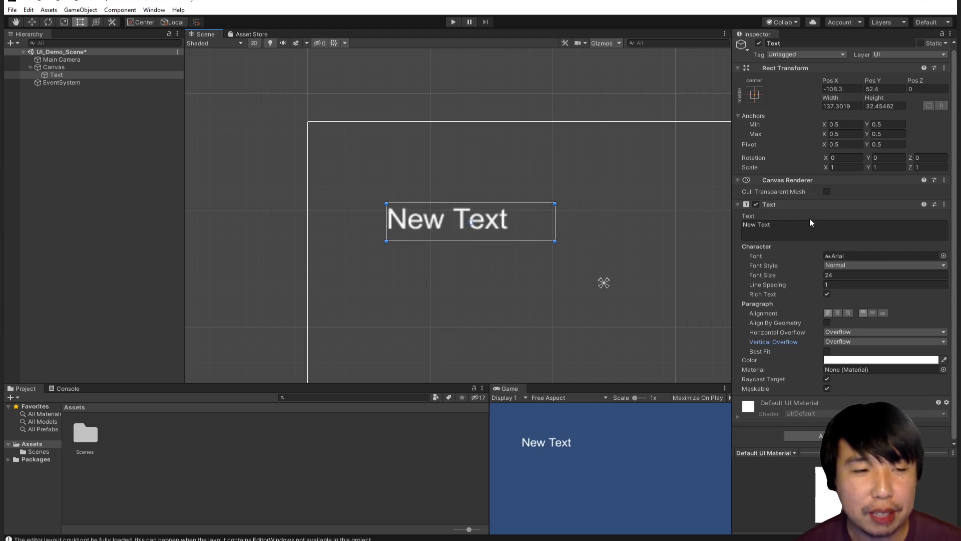
middle_click_drag(557, 292, 403, 134)
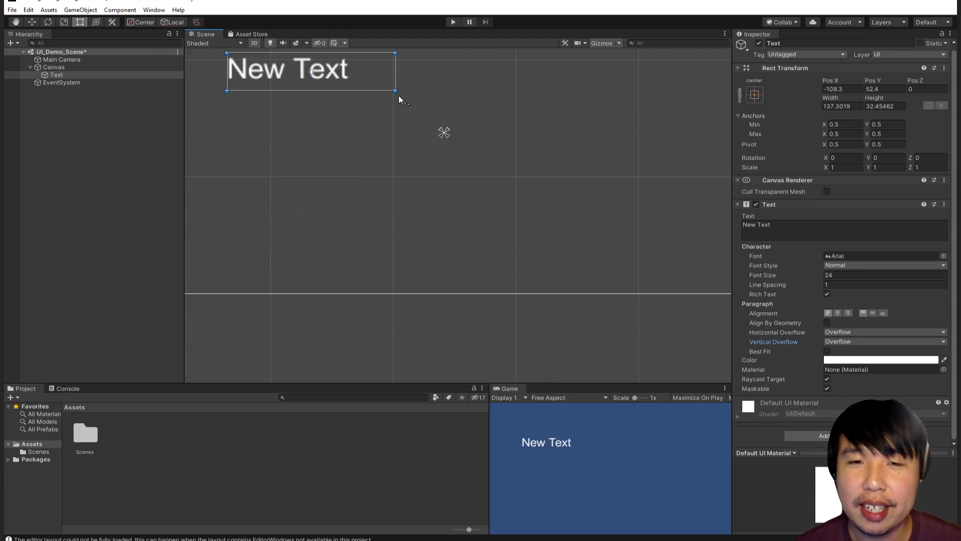
middle_click_drag(398, 95, 584, 212)
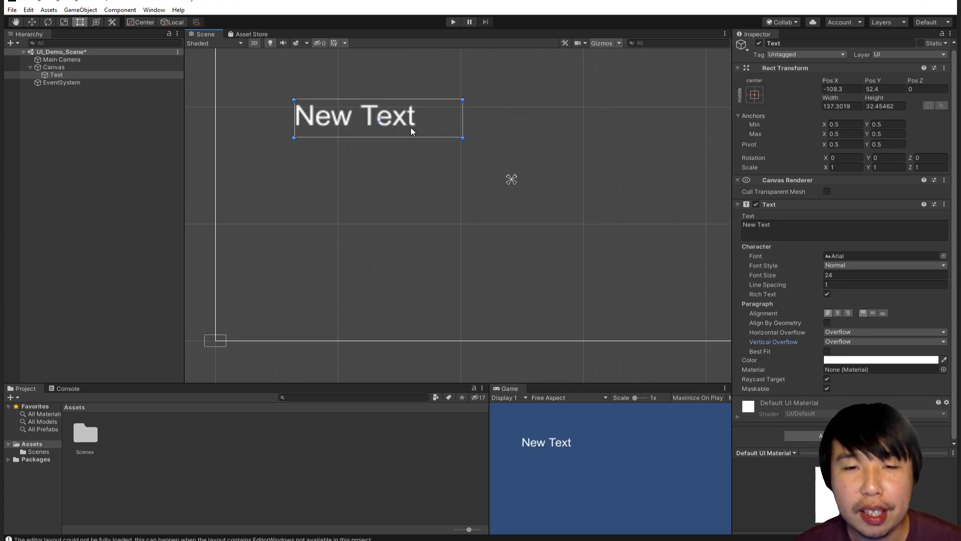
left_click_drag(411, 129, 412, 122)
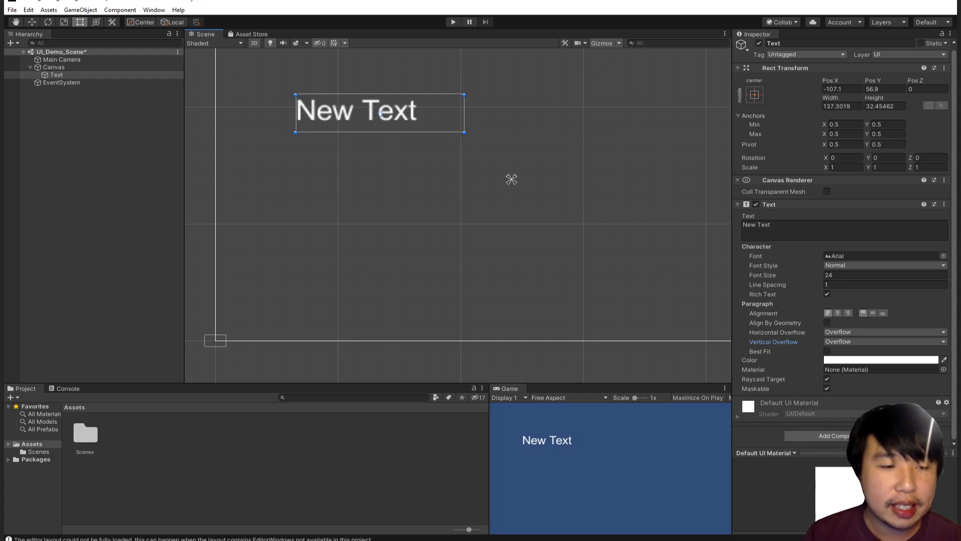
Step: Search the available components for "outline" and add the Outline component to the Text object
left_click(833, 435)
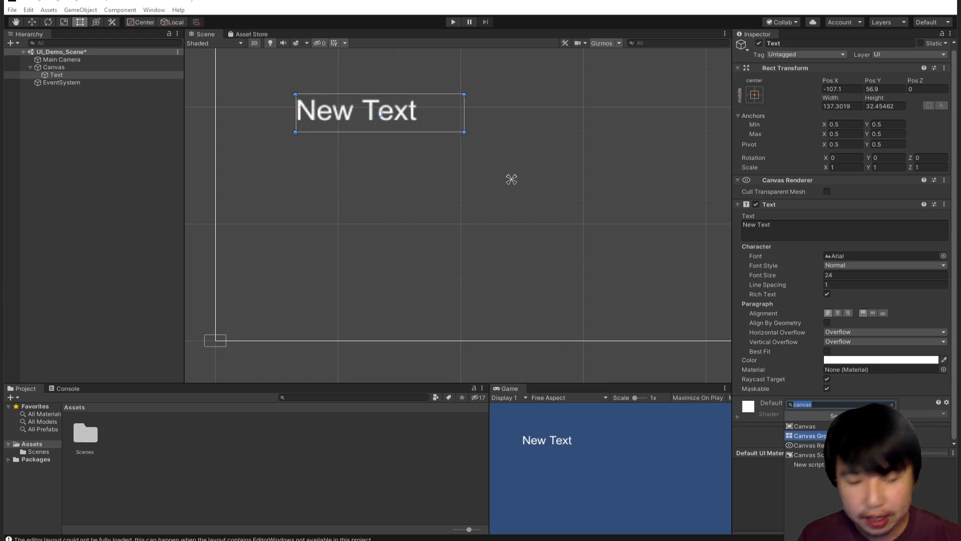
key("BackSpace")
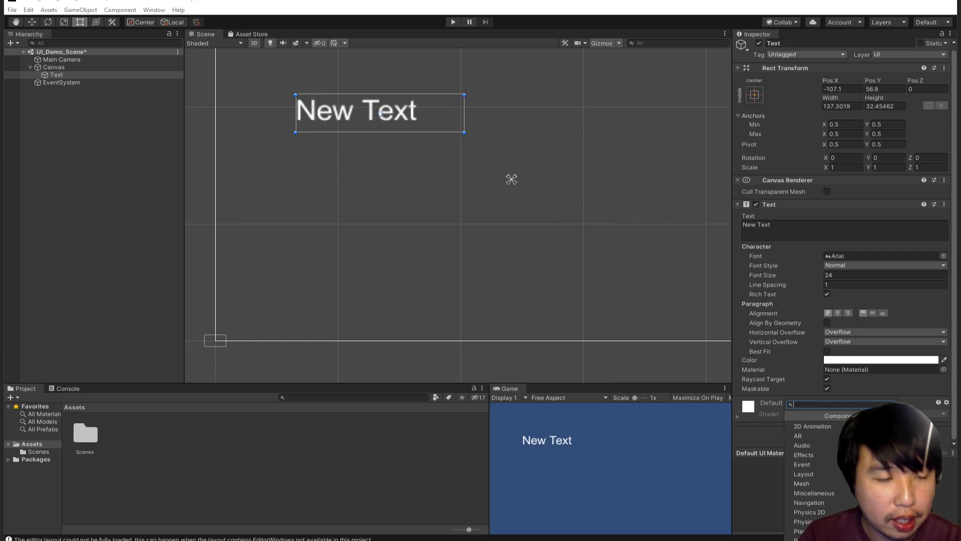
type("outline")
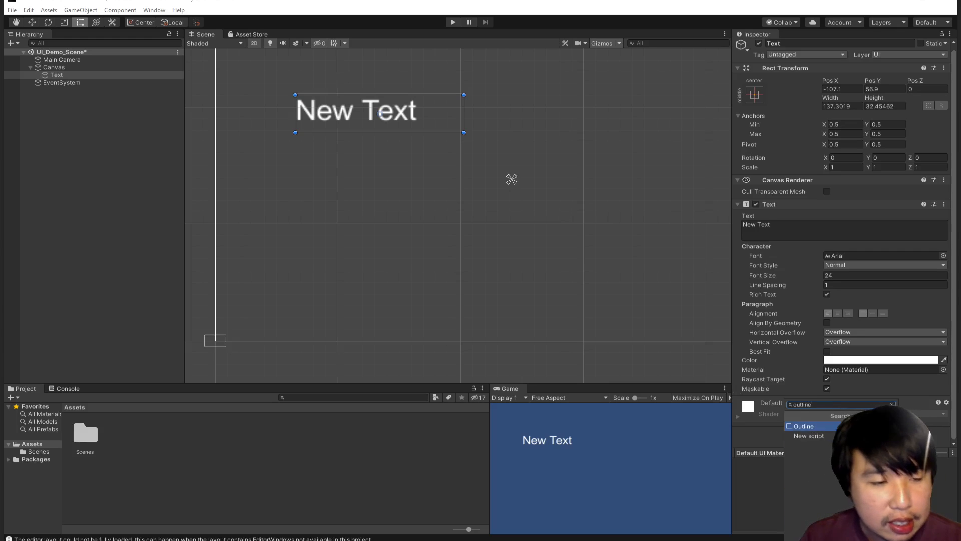
left_click(850, 426)
Step: Set the Outline's effect distance to X 2, Y -2 and its effect color to red (FF0000)
scroll(867, 398, "down", 3)
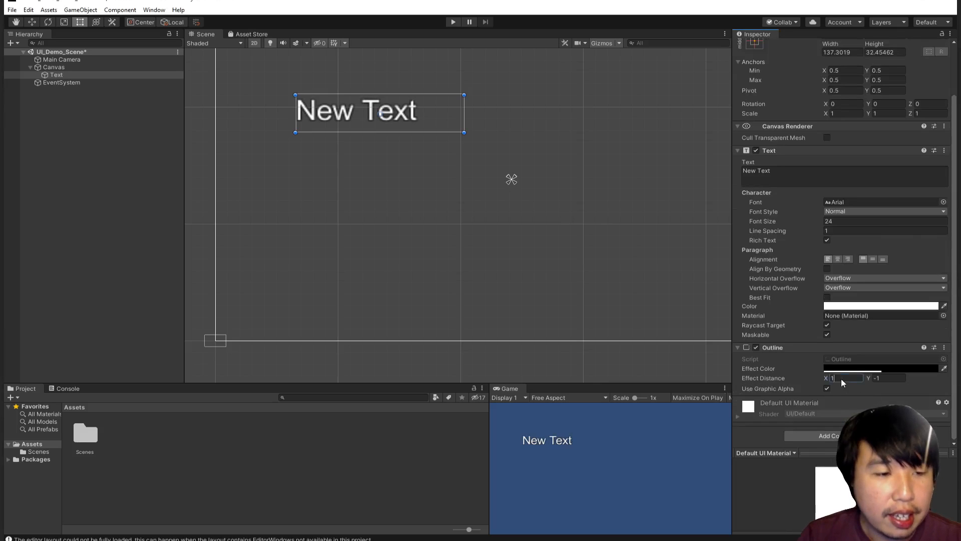
type("-2")
left_click(881, 368)
left_click_drag(493, 63, 509, 51)
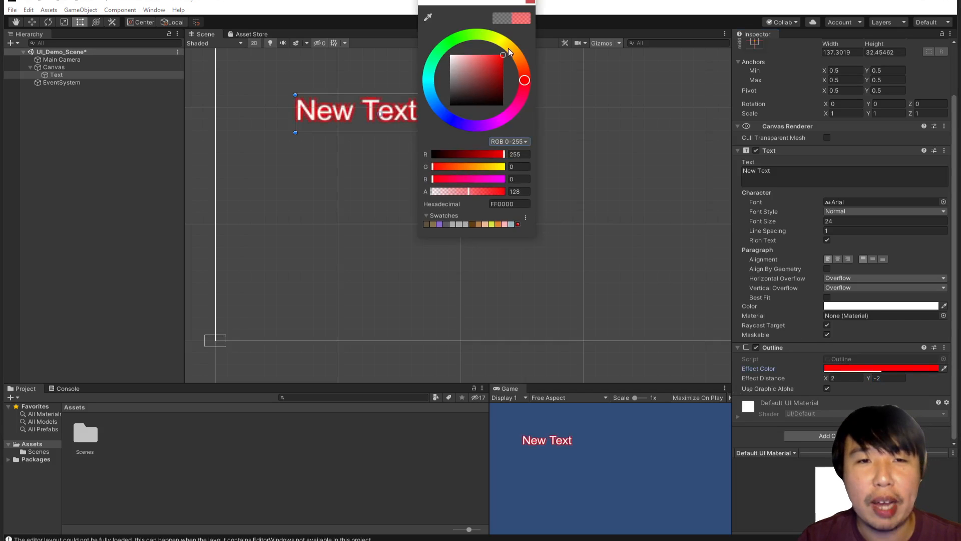
left_click(531, 4)
scroll(511, 178, "up", 5)
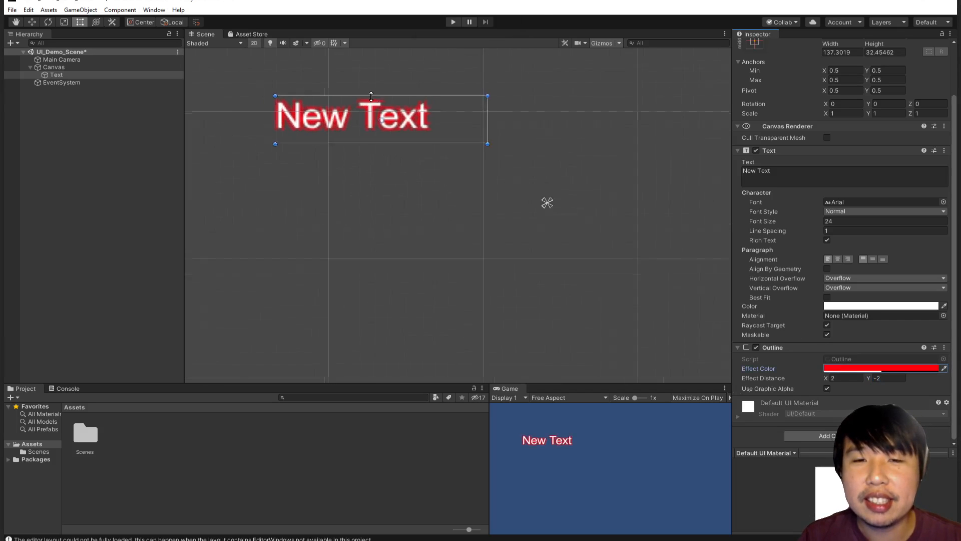
middle_click_drag(361, 158, 415, 216)
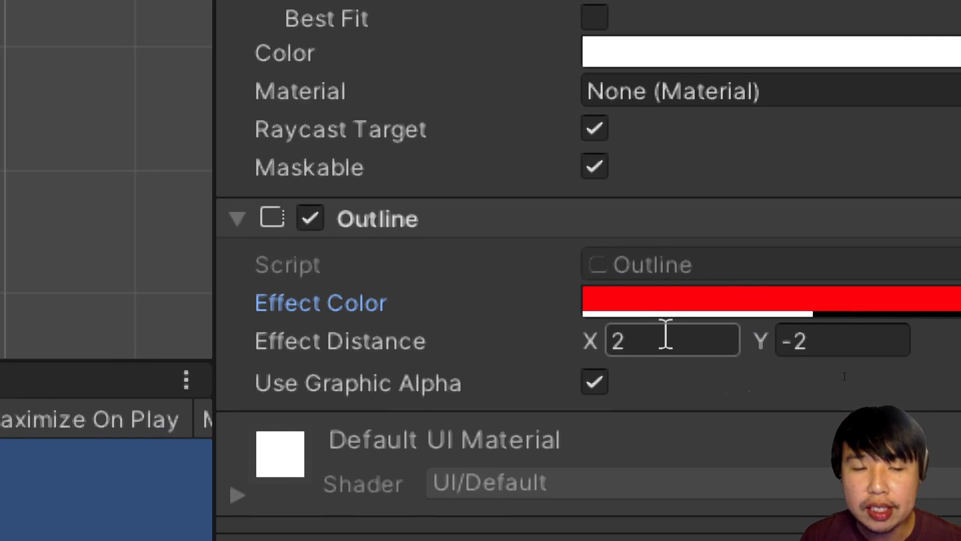
Step: Try an Outline effect distance of X 1, Y -1 and examine the text's edges up close
left_click(678, 332)
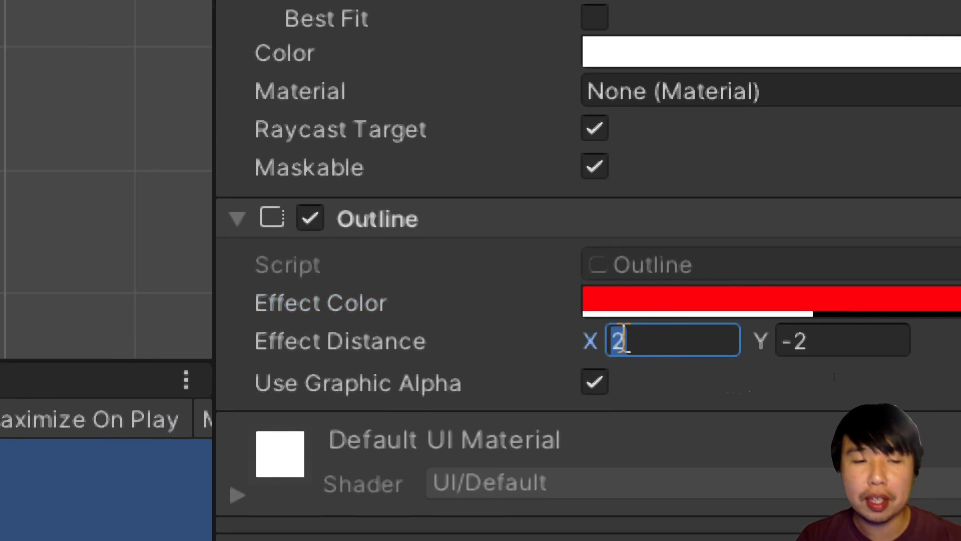
type("1")
left_click(808, 345)
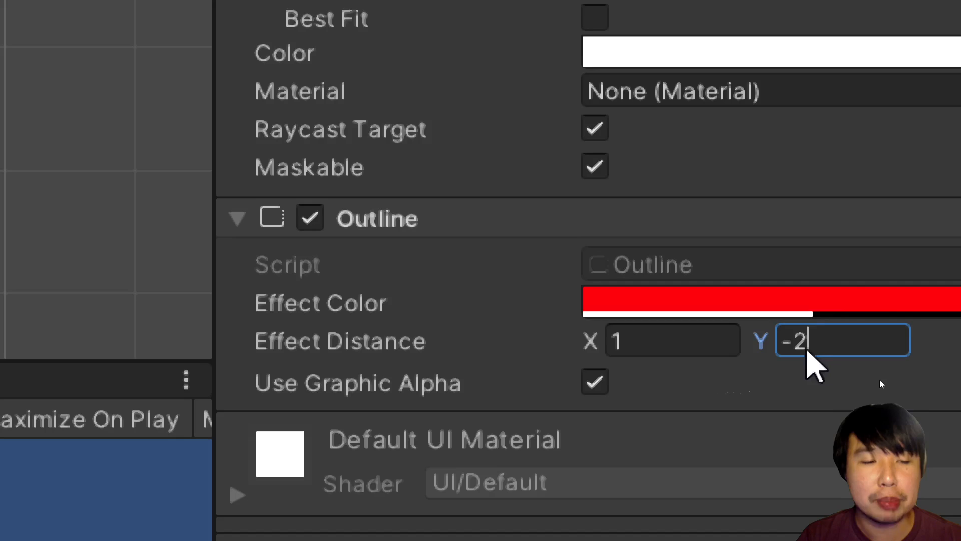
type("-1")
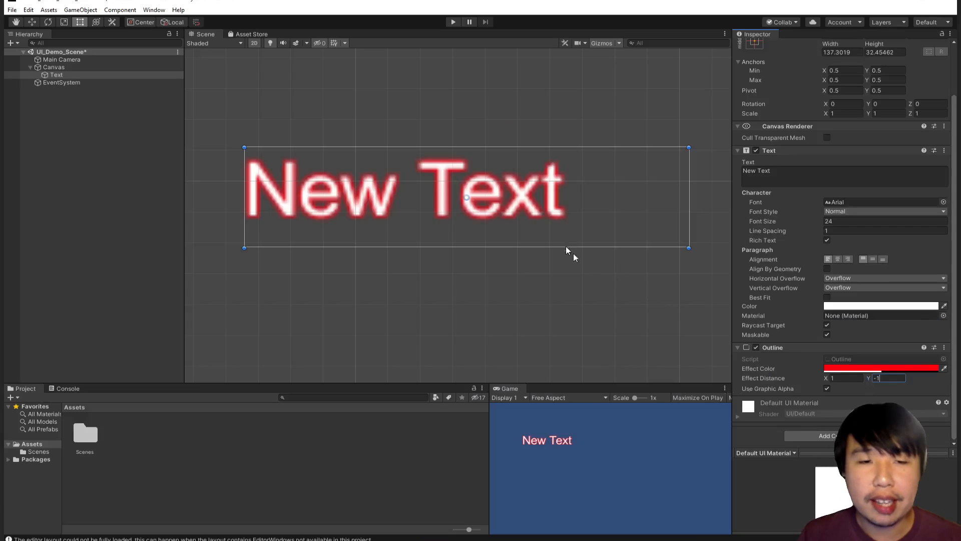
middle_click_drag(195, 119, 295, 193)
scroll(611, 274, "up", 4)
scroll(614, 271, "down", 4)
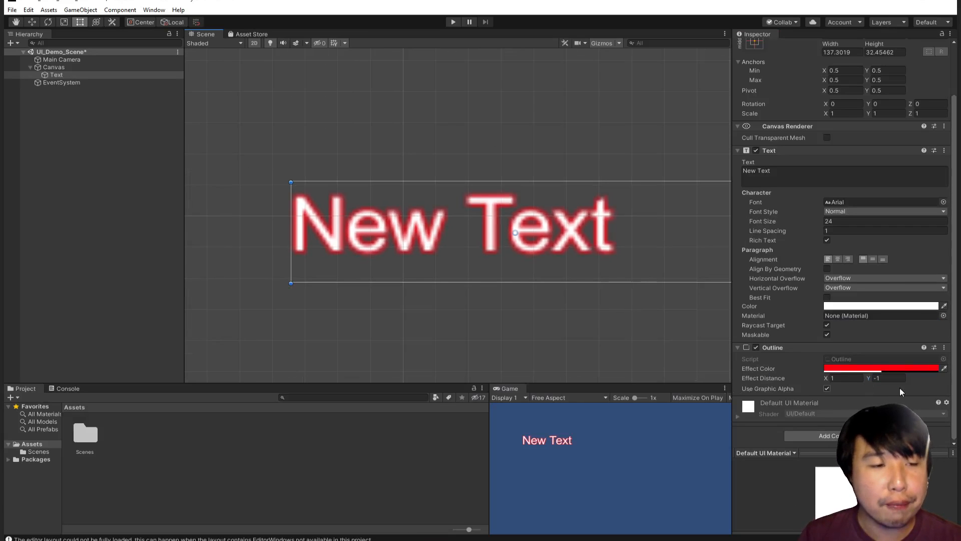
Step: Try larger Outline effect distances on the text, X 3, Y -3 followed by X 5, Y -5
type("3")
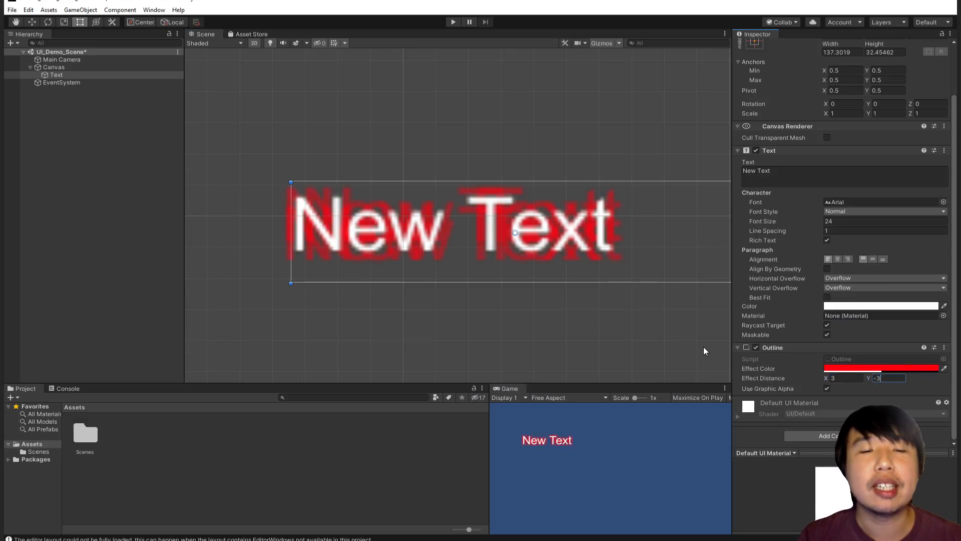
type("-3")
left_click(832, 378)
type("5")
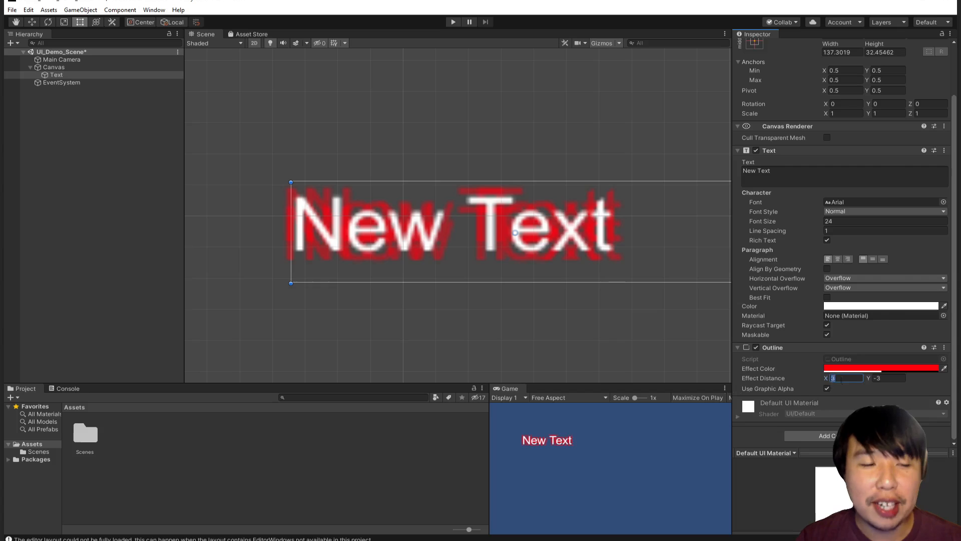
type("5")
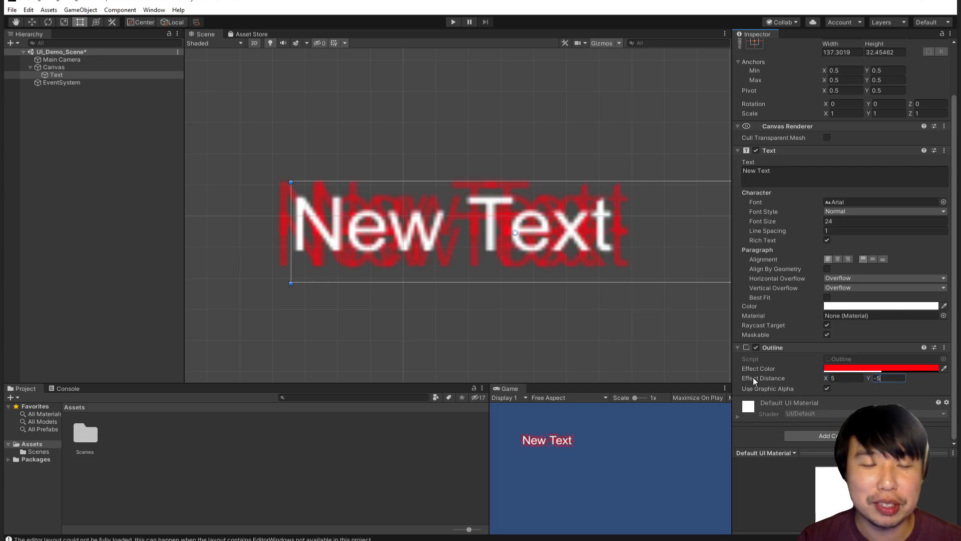
scroll(453, 237, "up", 3)
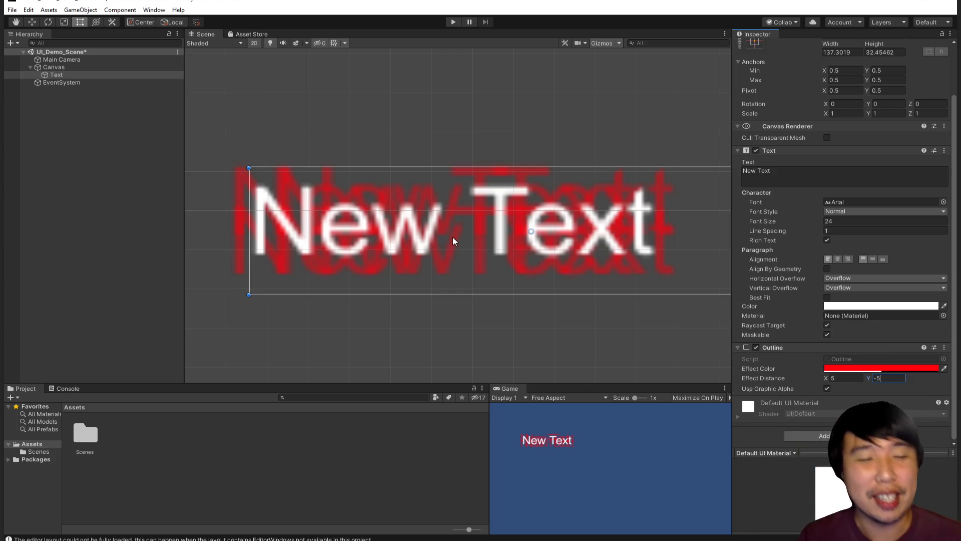
Step: Set the Outline's effect distance back to X 2, Y -2
left_click(846, 378)
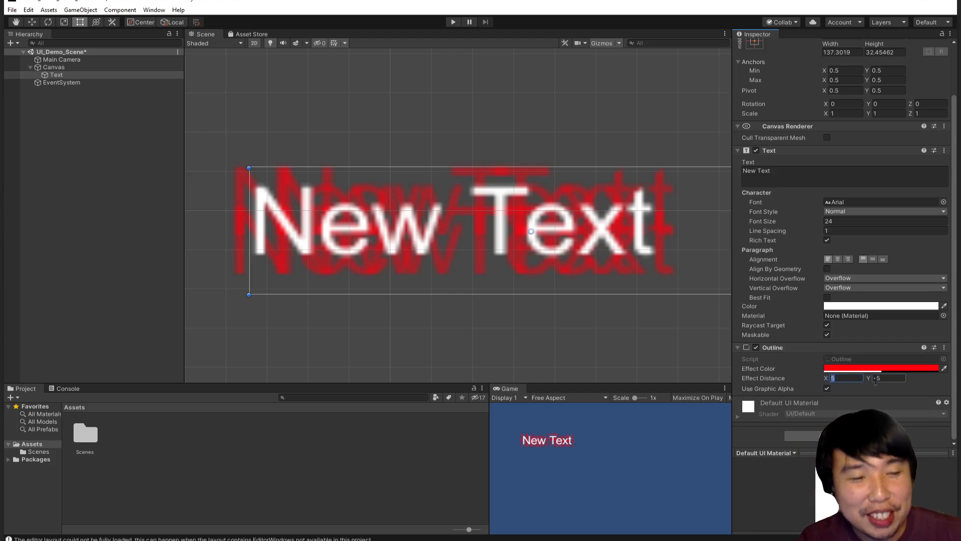
type("2")
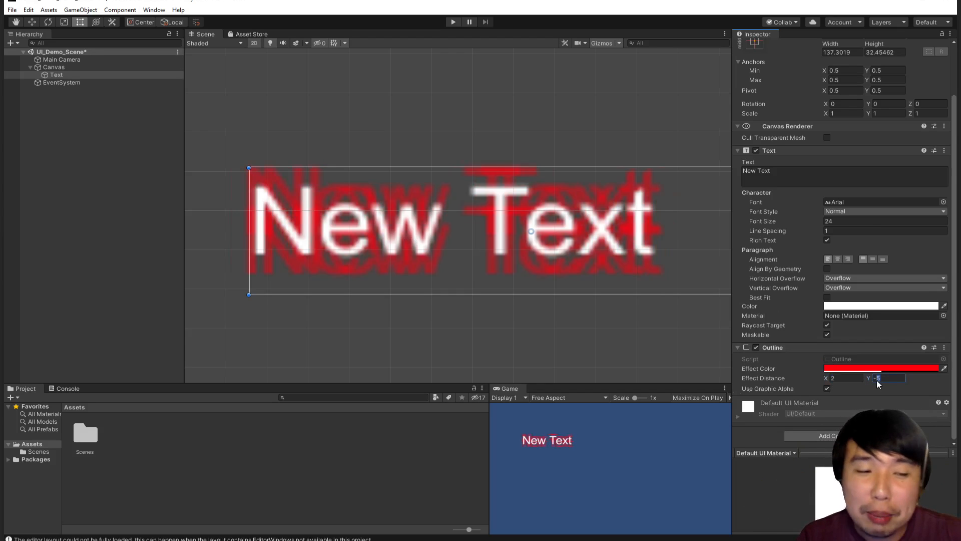
type("2")
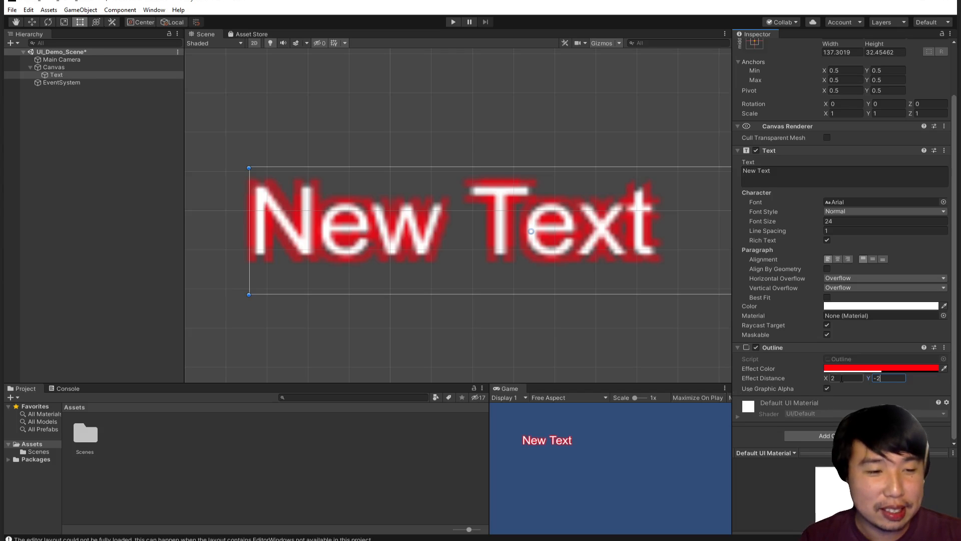
Step: Change the text's font style to Bold and check how it looks within the Canvas
left_click(858, 211)
left_click(863, 229)
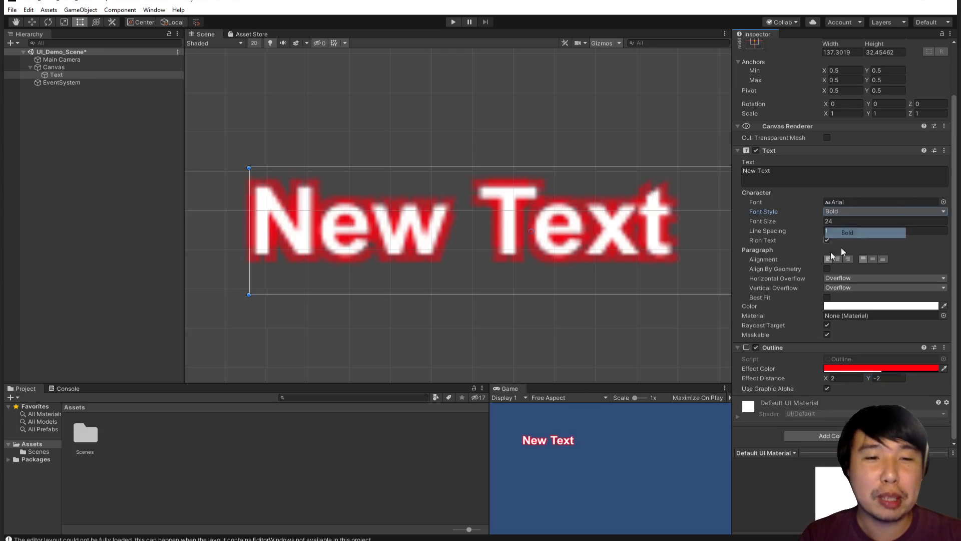
scroll(509, 243, "down", 8)
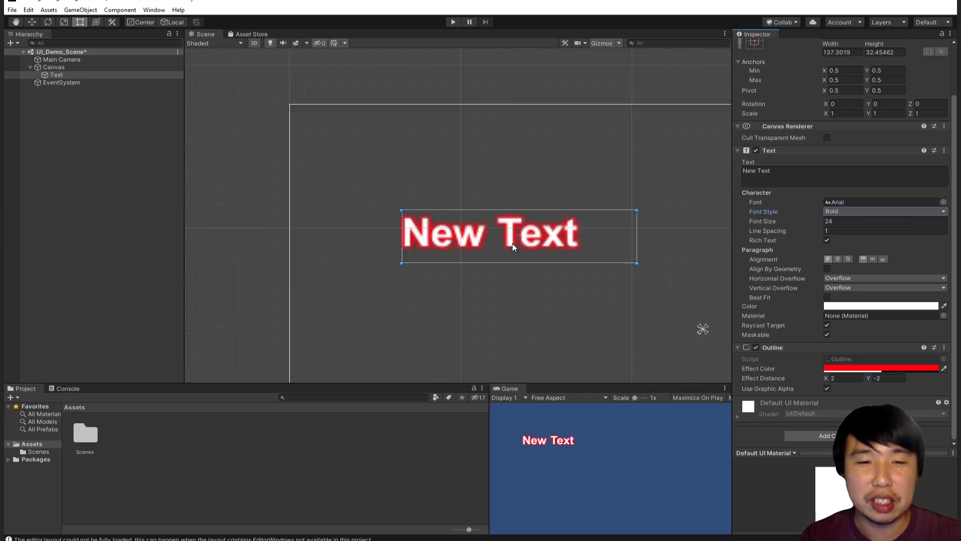
middle_click_drag(550, 266, 493, 242)
key("t")
scroll(493, 239, "up", 1)
scroll(493, 239, "down", 1)
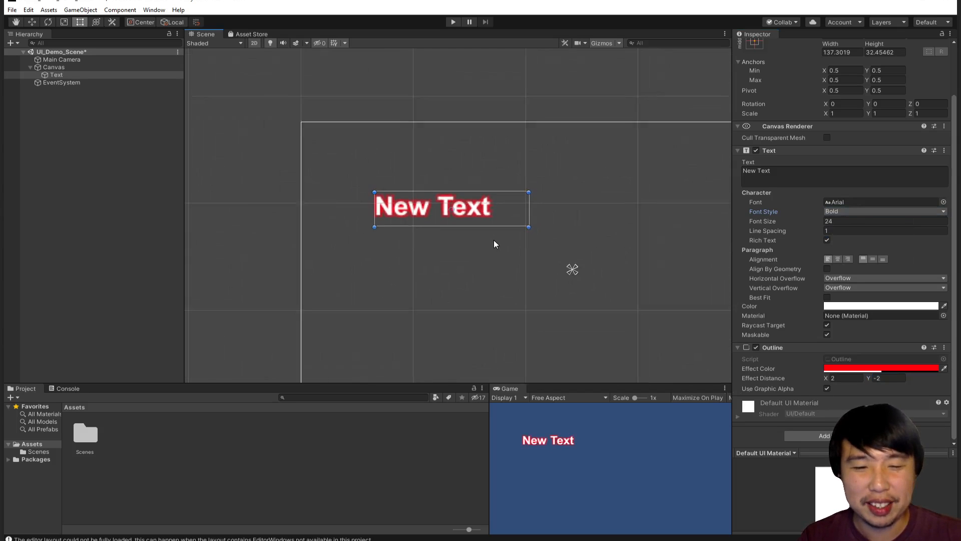
scroll(494, 242, "up", 3)
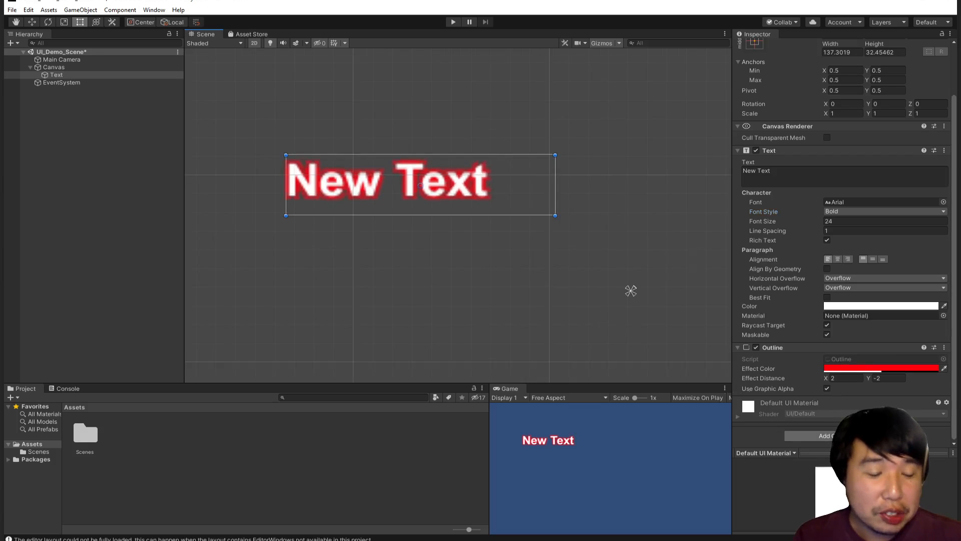
Step: Add a Shadow component to the text and set its effect distance to X 2, Y -2
left_click(824, 435)
type("shado")
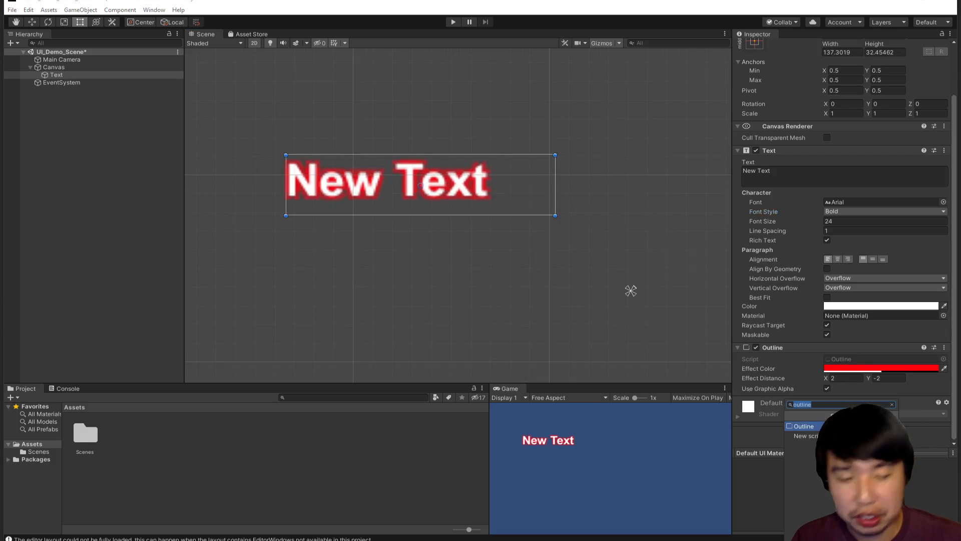
type("w")
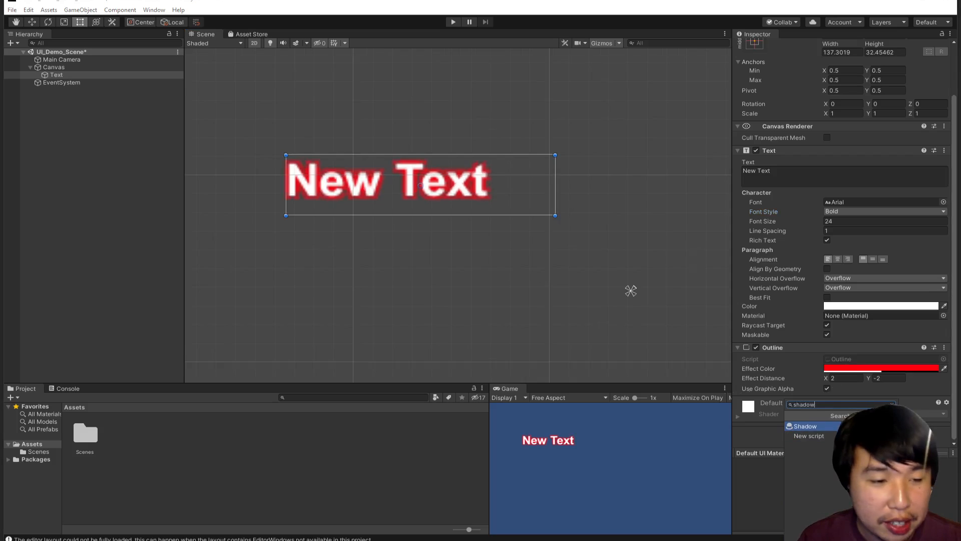
key("Return")
scroll(851, 400, "down", 2)
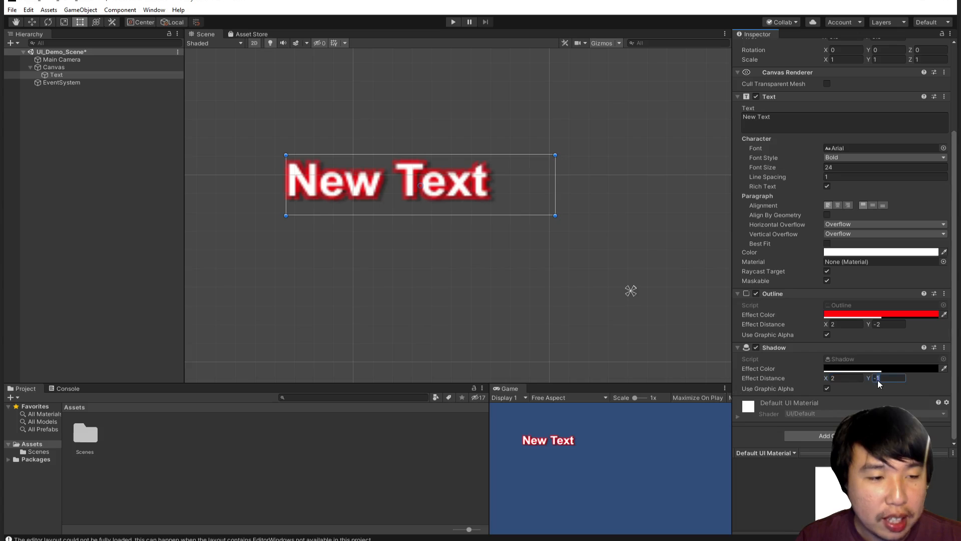
scroll(404, 168, "up", 2)
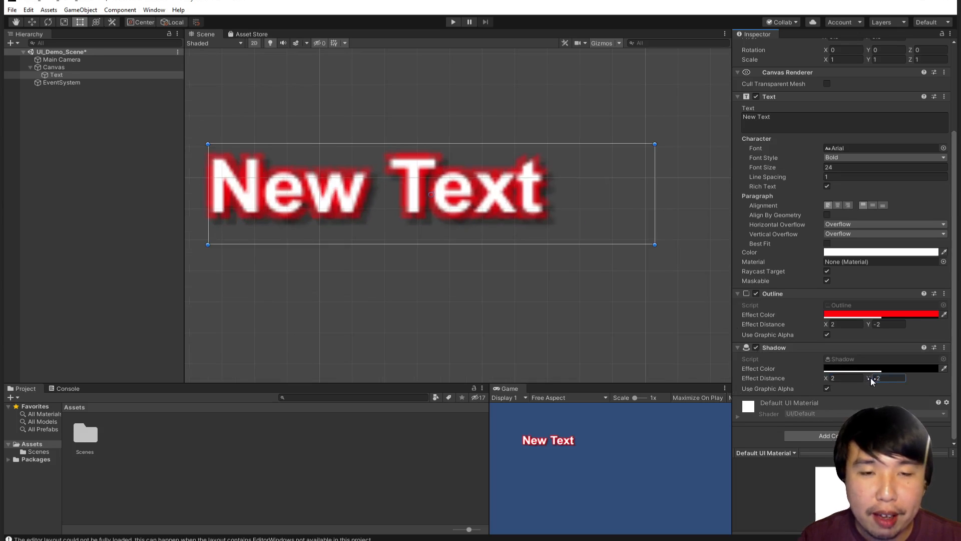
mouse_move(877, 382)
left_mouse_down()
mouse_move(428, 351)
mouse_move(711, 363)
mouse_move(624, 367)
mouse_move(871, 369)
mouse_move(871, 380)
left_mouse_up()
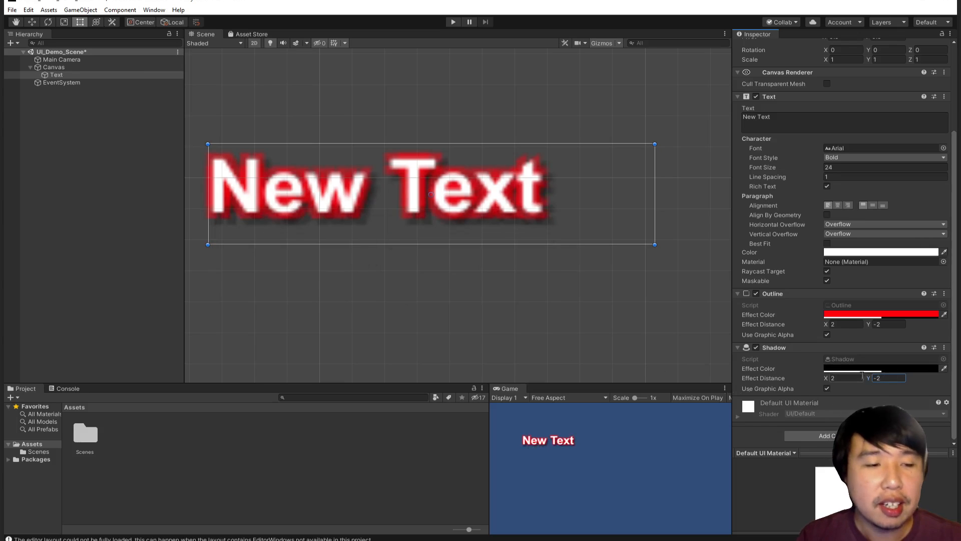
Step: Examine the text's outline and shadow at different zoom levels and review both effects' settings
scroll(519, 262, "down", 3)
middle_click_drag(405, 268, 468, 268)
scroll(602, 283, "down", 1)
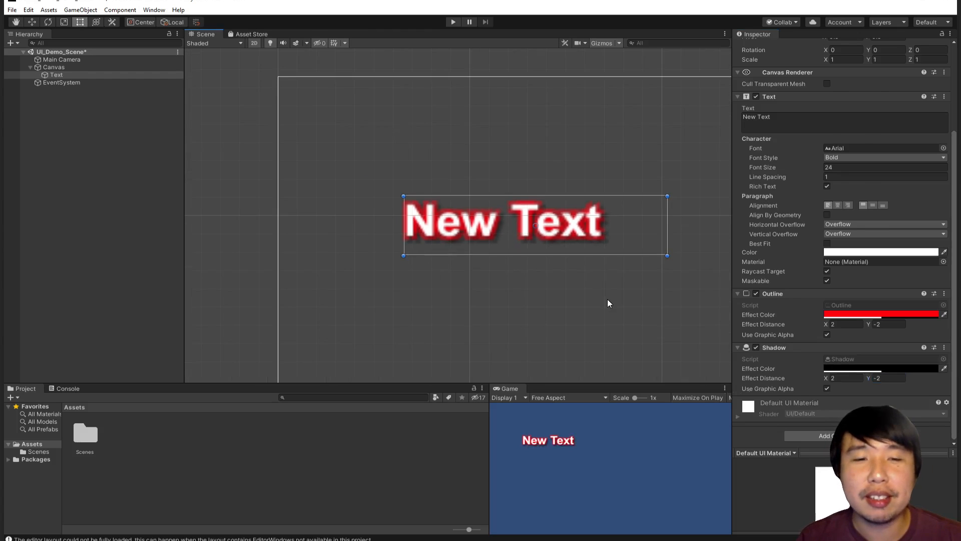
left_click(606, 298)
scroll(604, 288, "up", 3)
middle_click_drag(605, 281, 579, 301)
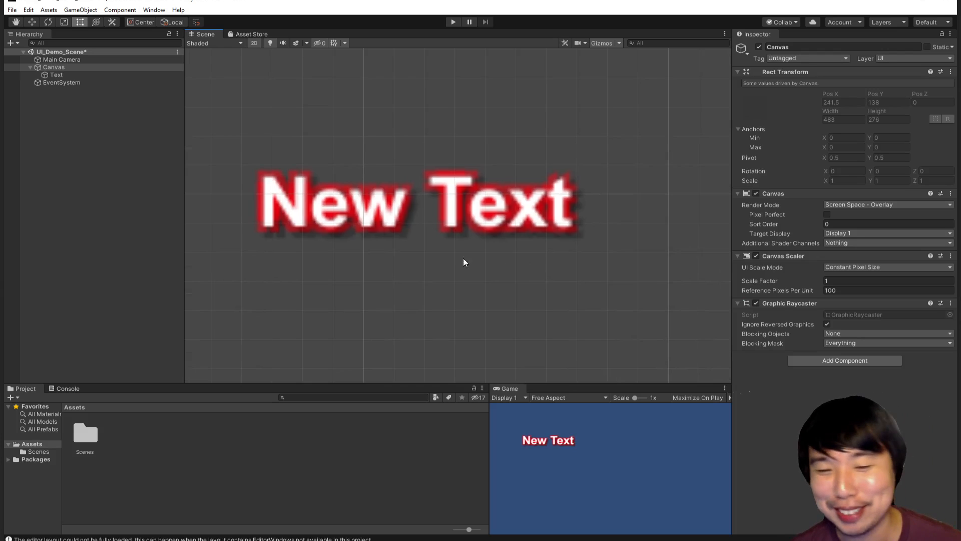
scroll(473, 254, "up", 2)
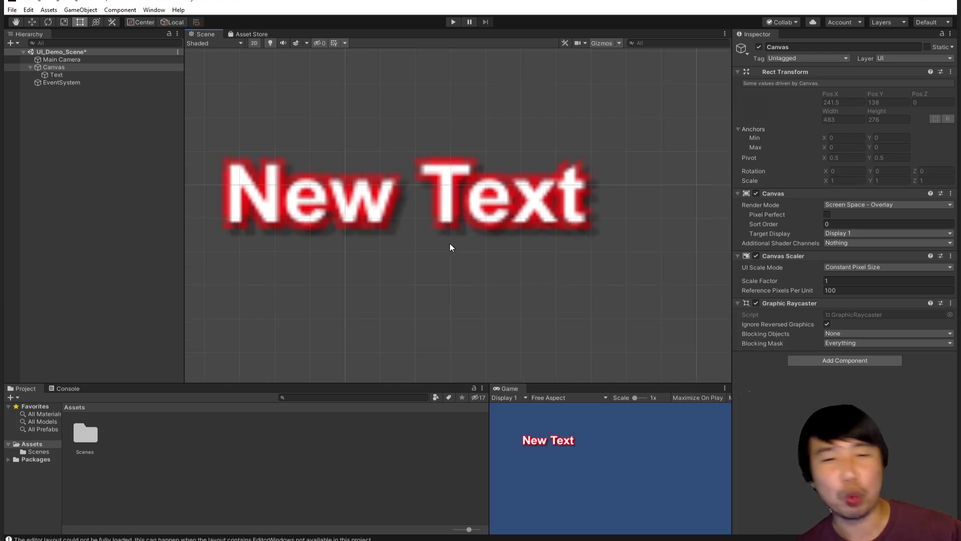
left_click(514, 184)
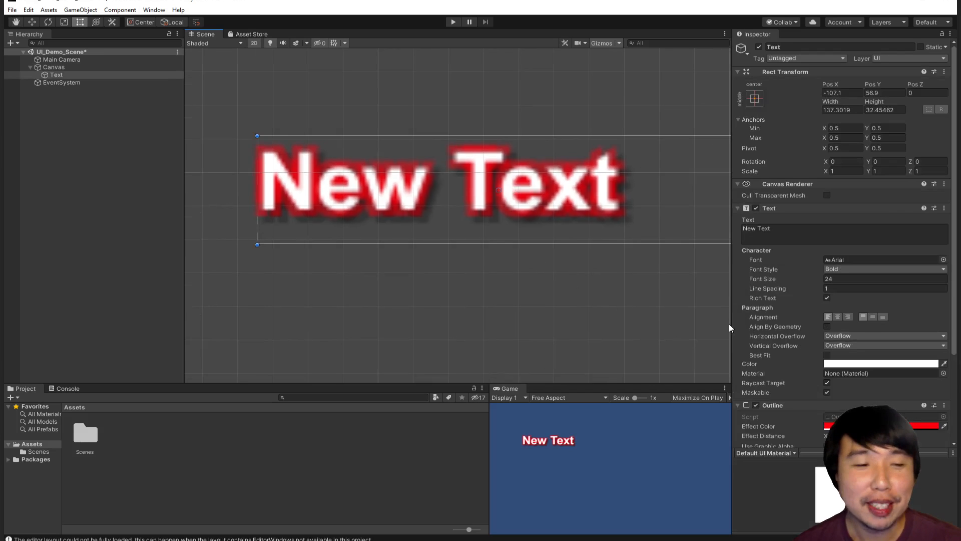
scroll(816, 356, "down", 3)
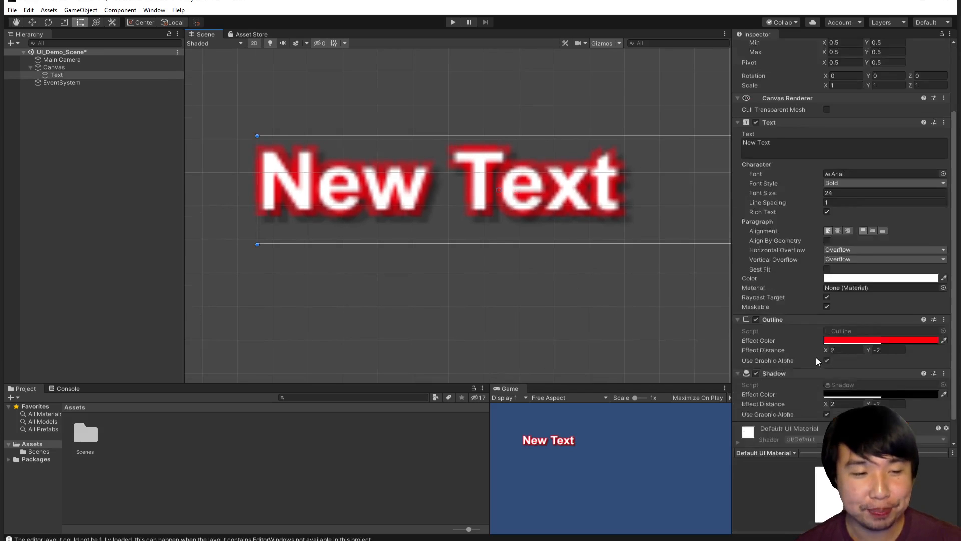
scroll(816, 356, "down", 1)
middle_click_drag(612, 309, 562, 306)
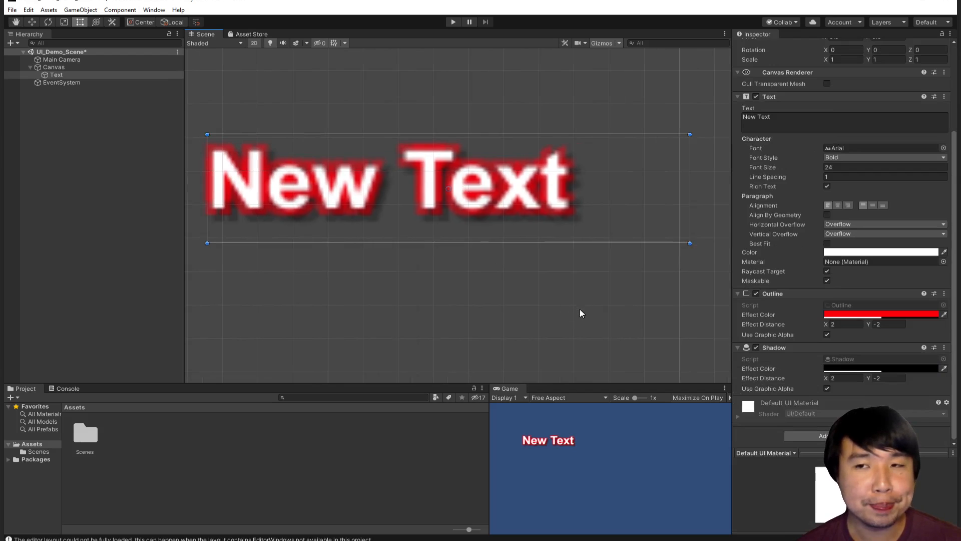
Step: Add a UI Image to the Canvas and move it clear of the text, to about X 13, Y 45
left_click(65, 67)
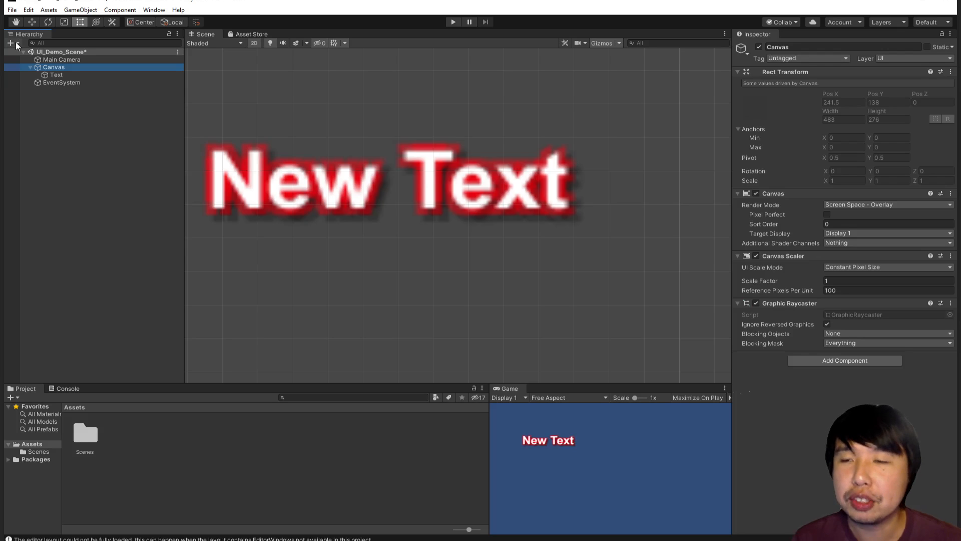
left_click(18, 44)
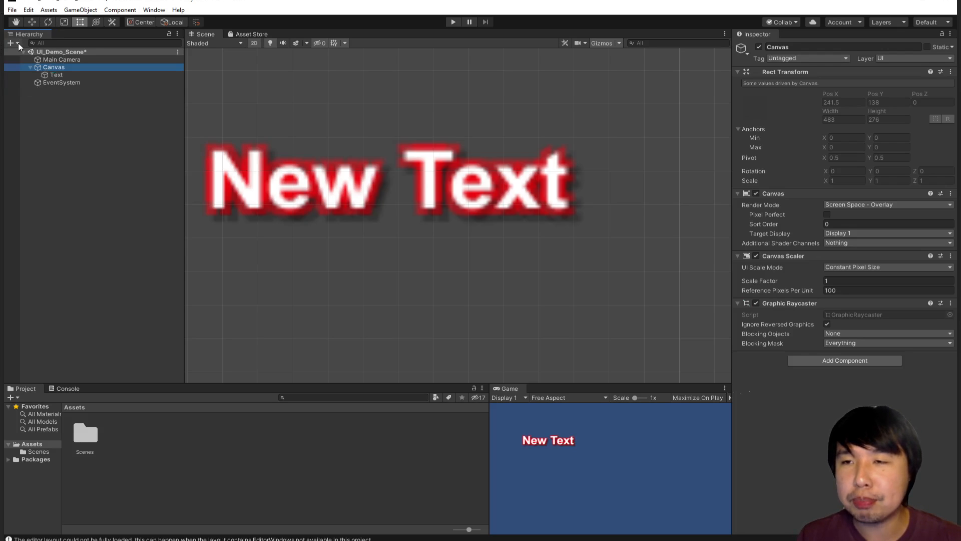
mouse_move(71, 139)
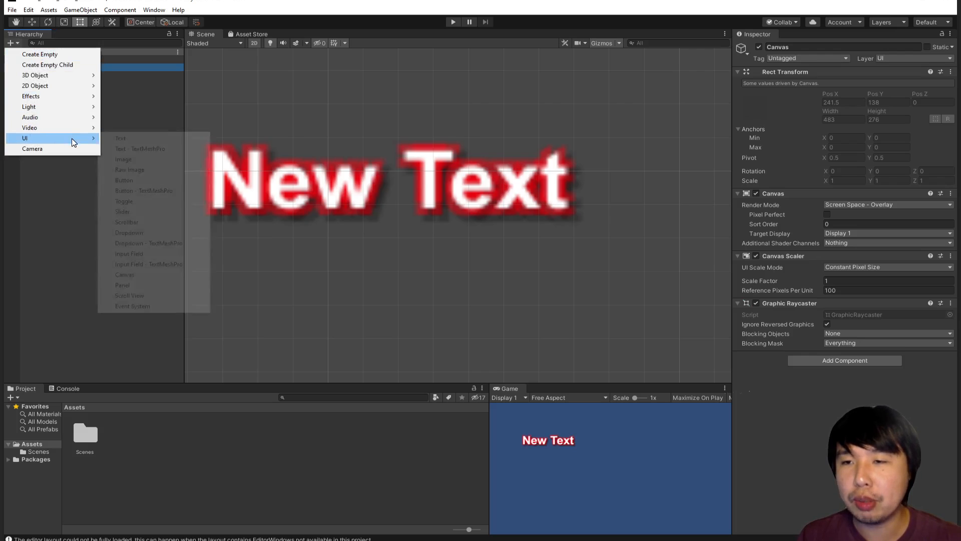
left_click(152, 160)
scroll(500, 235, "down", 5)
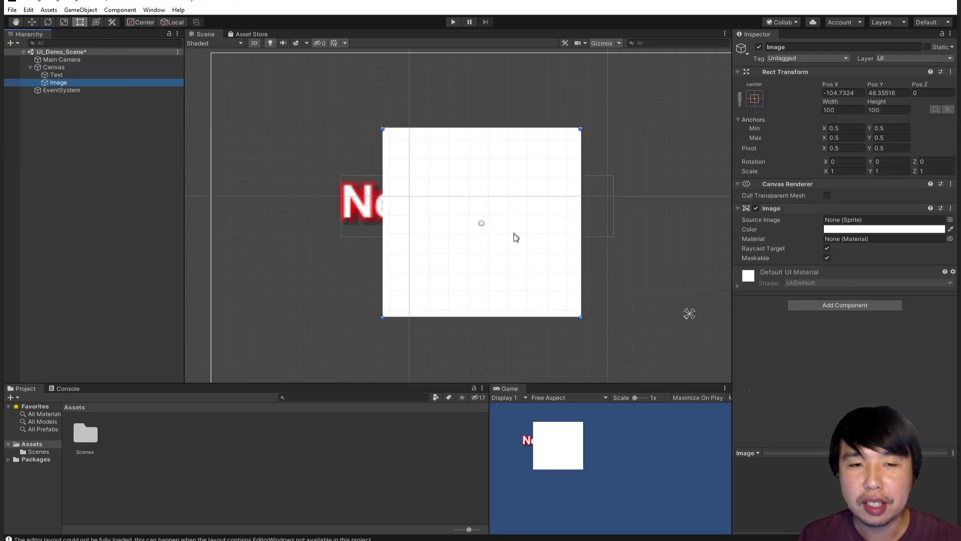
left_click_drag(560, 265, 670, 277)
middle_click_drag(601, 273, 481, 234)
scroll(480, 234, "down", 1)
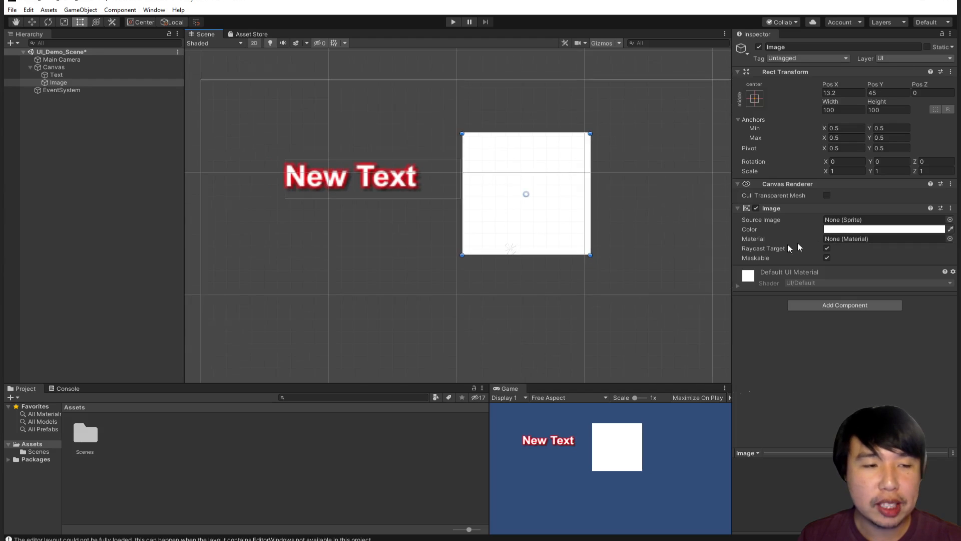
Step: Set the Image's source image to the Knob sprite and move the circle to about X -13, Y 61
left_click(950, 220)
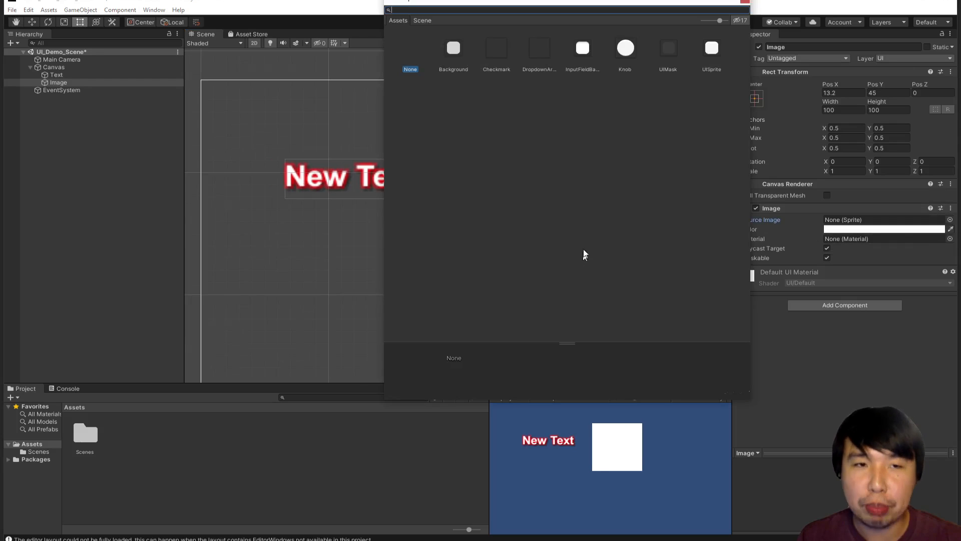
double_click(626, 51)
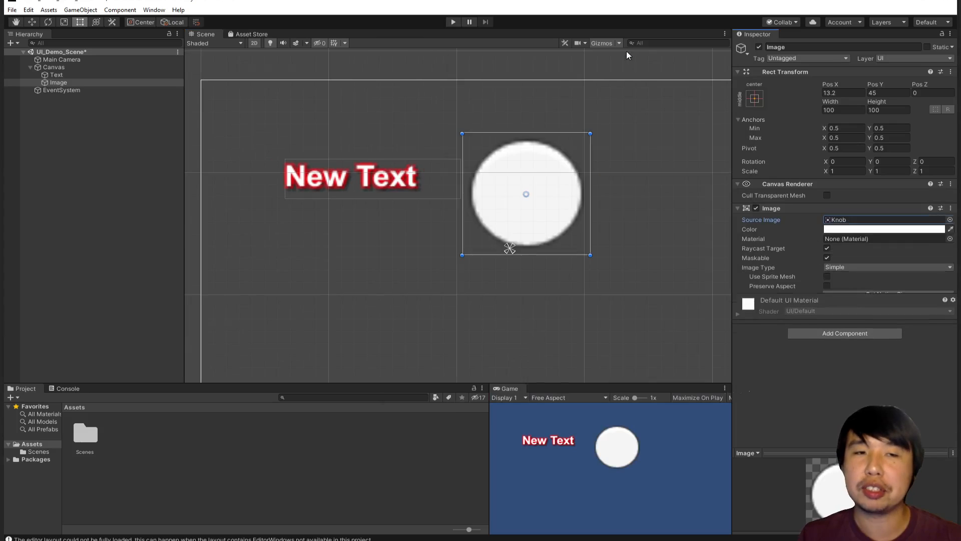
left_click_drag(564, 189, 529, 170)
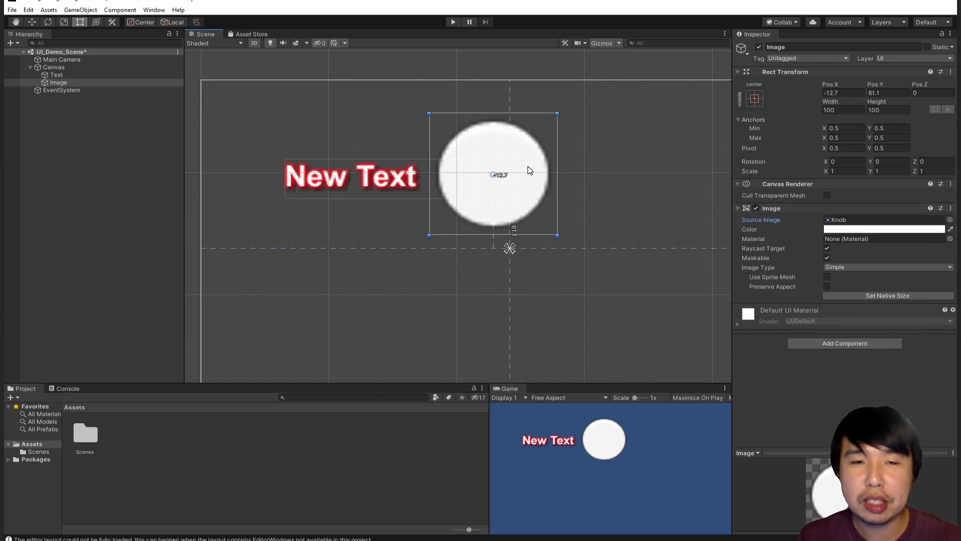
Step: Try resizing the circle image freely to about 70 by 60, and undo the resize
left_click_drag(557, 114, 558, 151)
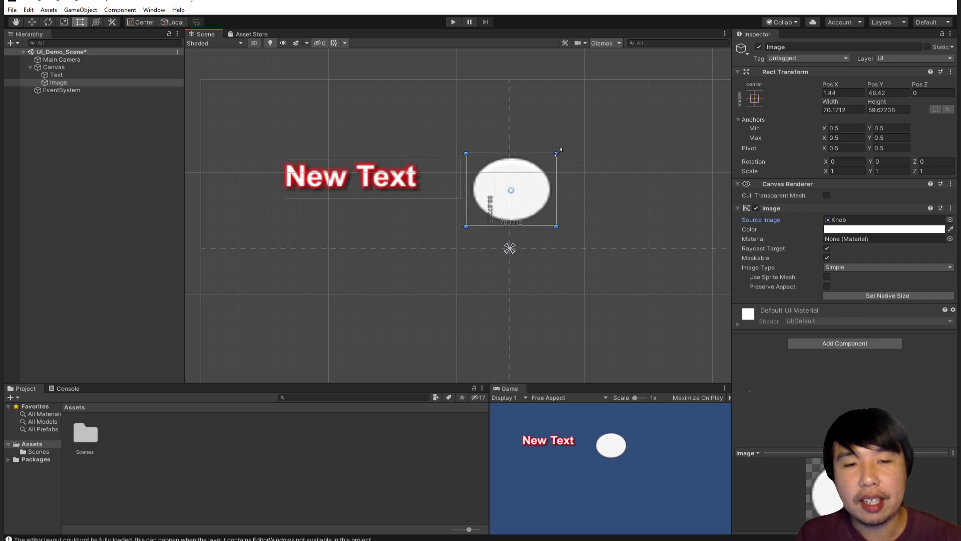
key("ctrl+z")
key("ctrl+z")
key("ctrl+z")
key("ctrl+z")
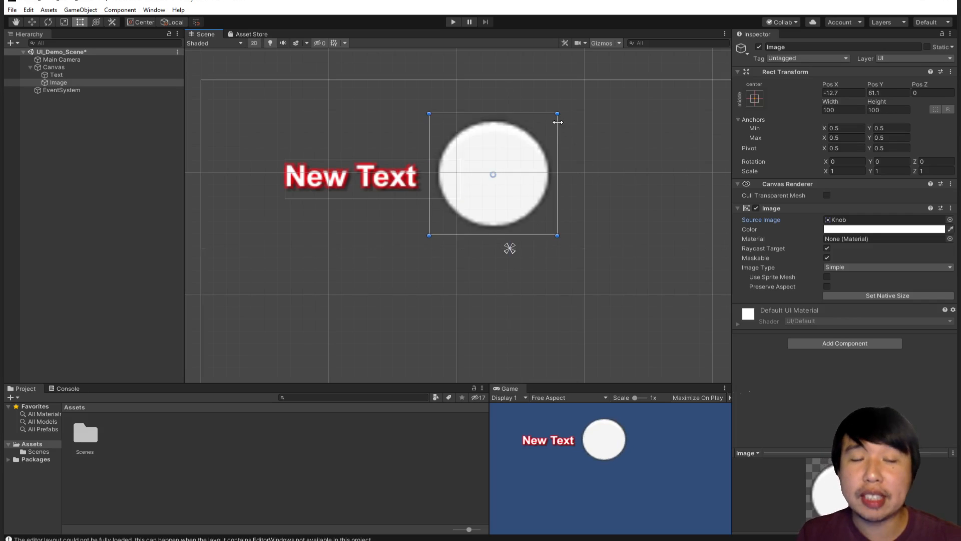
Step: With the Rect Tool, scale the circle proportionally to about 62 by 62 and place it beside the text at about X -28, Y 60
left_click_drag(539, 160, 579, 190)
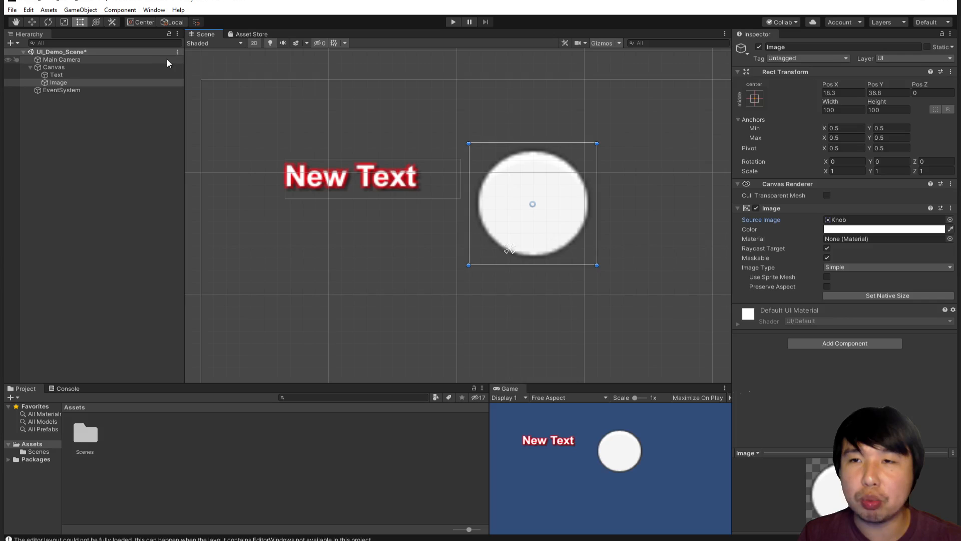
left_click(81, 23)
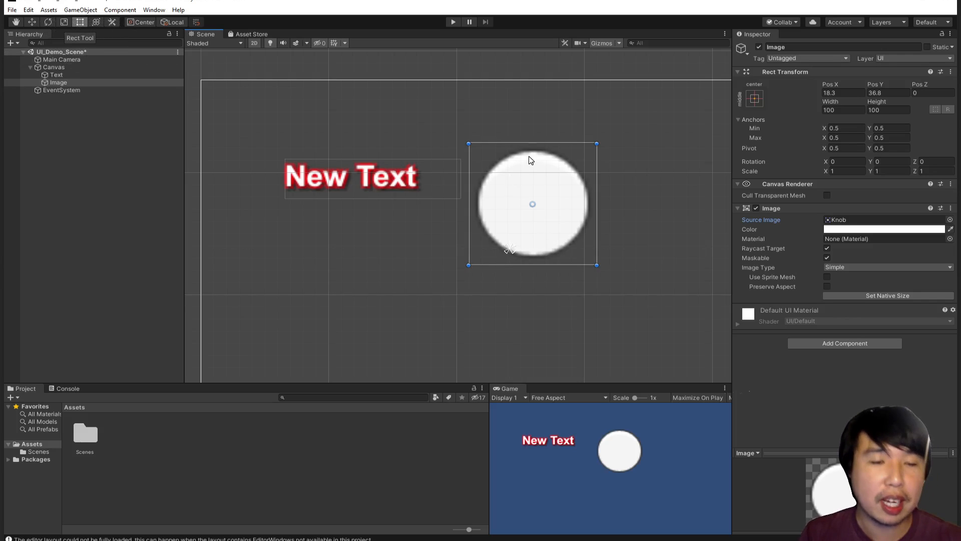
left_click_drag(555, 175, 546, 152)
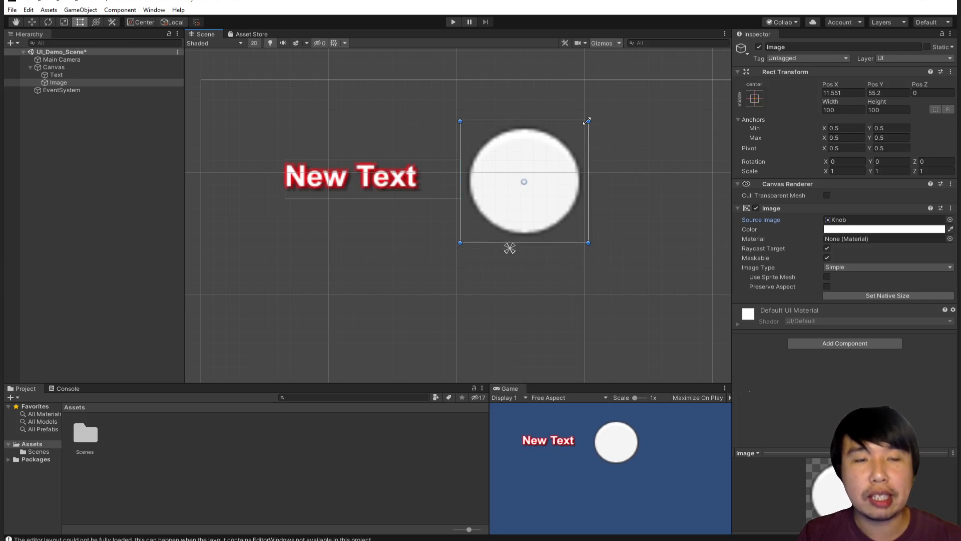
left_click_drag(587, 121, 499, 166, "shift")
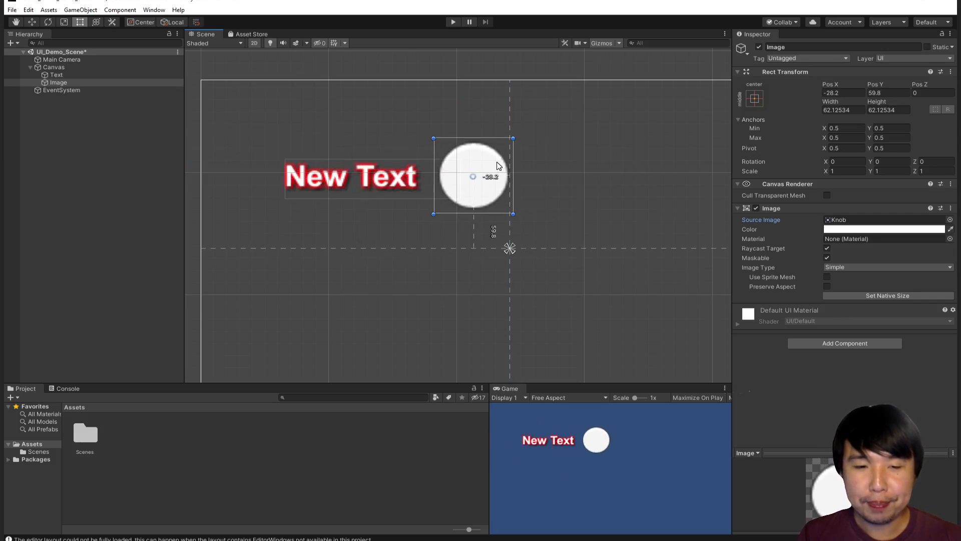
left_click(566, 354)
scroll(330, 215, "up", 4)
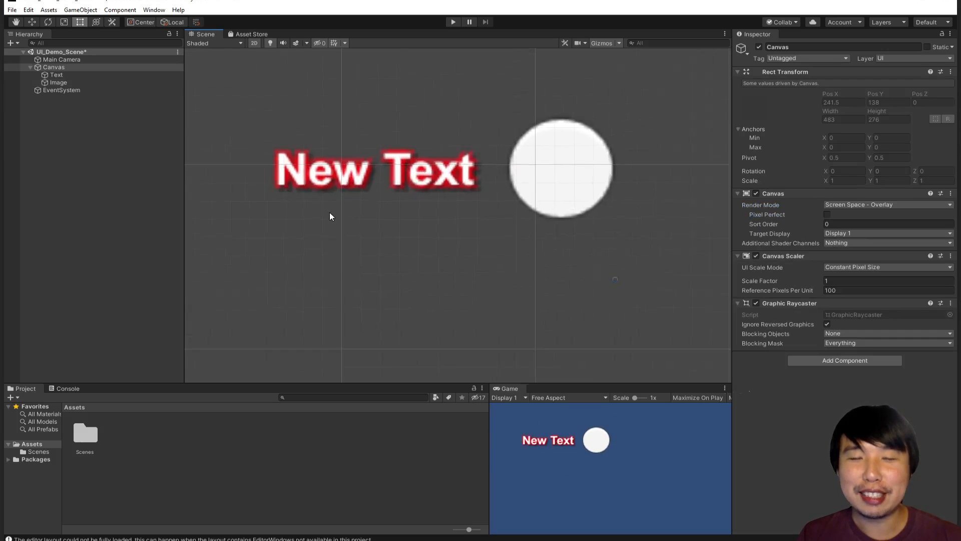
Step: Add a UI Panel to the Canvas
right_click(62, 68)
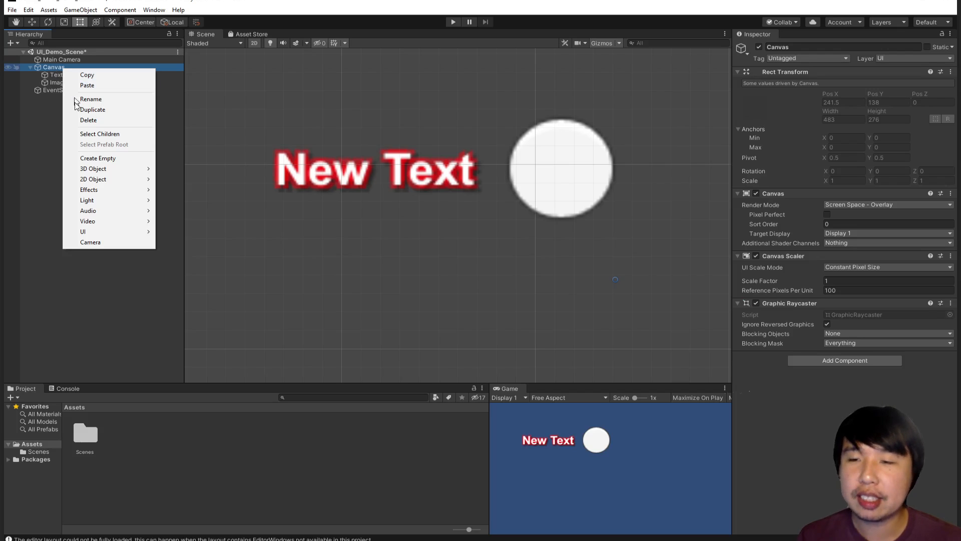
mouse_move(107, 230)
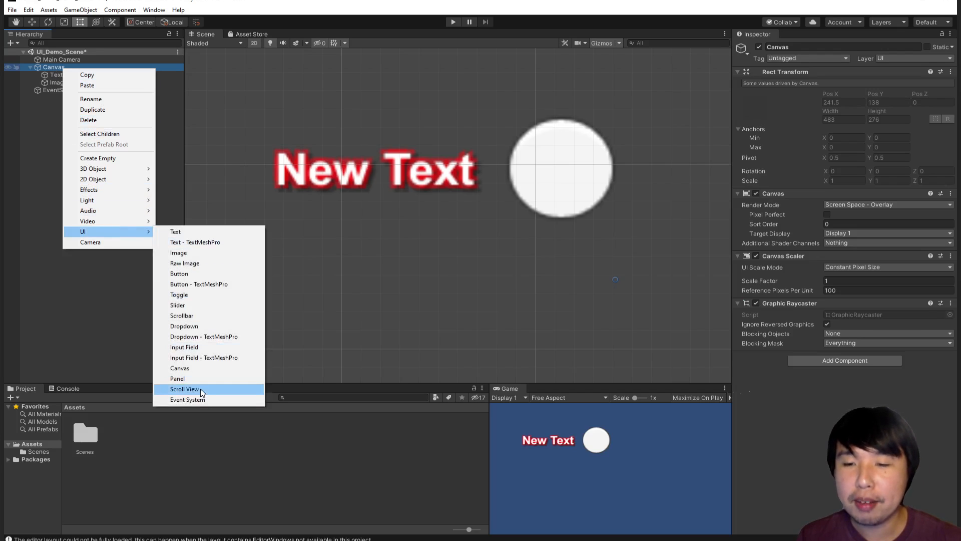
left_click(13, 43)
left_click(12, 43)
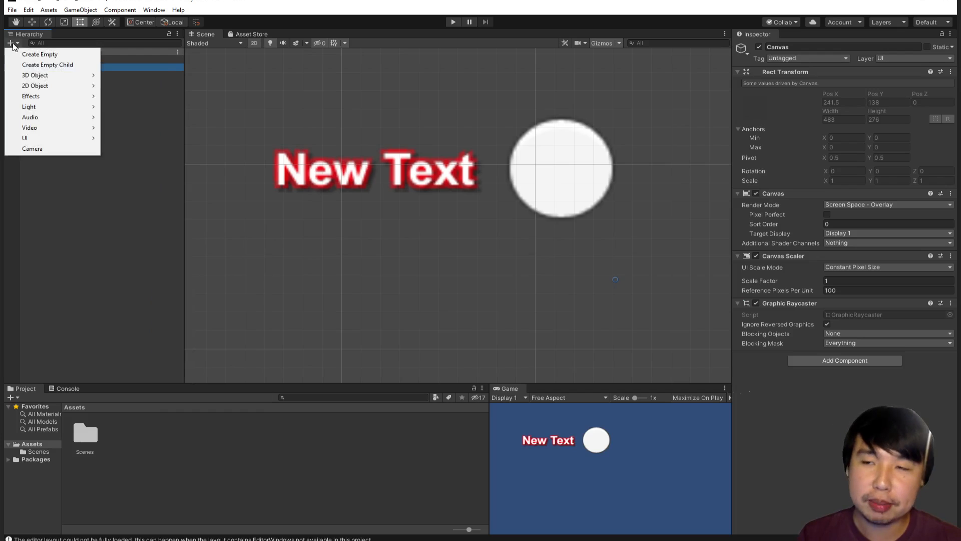
mouse_move(67, 140)
left_click(124, 289)
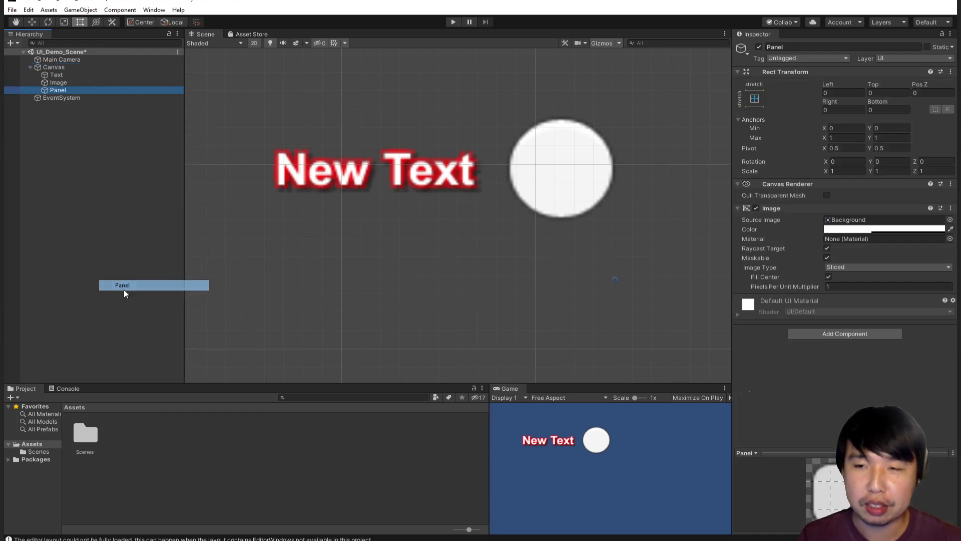
scroll(405, 237, "down", 5)
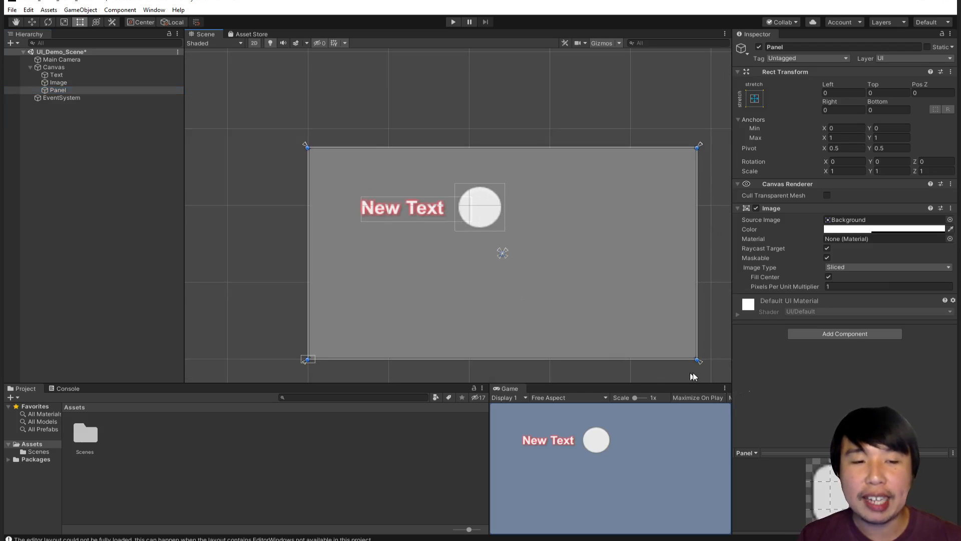
Step: Shrink the panel to a small rectangle and move it over the gap between the text and circle, Left about 127, Top about 55
left_click_drag(684, 352, 346, 188)
scroll(330, 174, "up", 3)
scroll(328, 175, "up", 2)
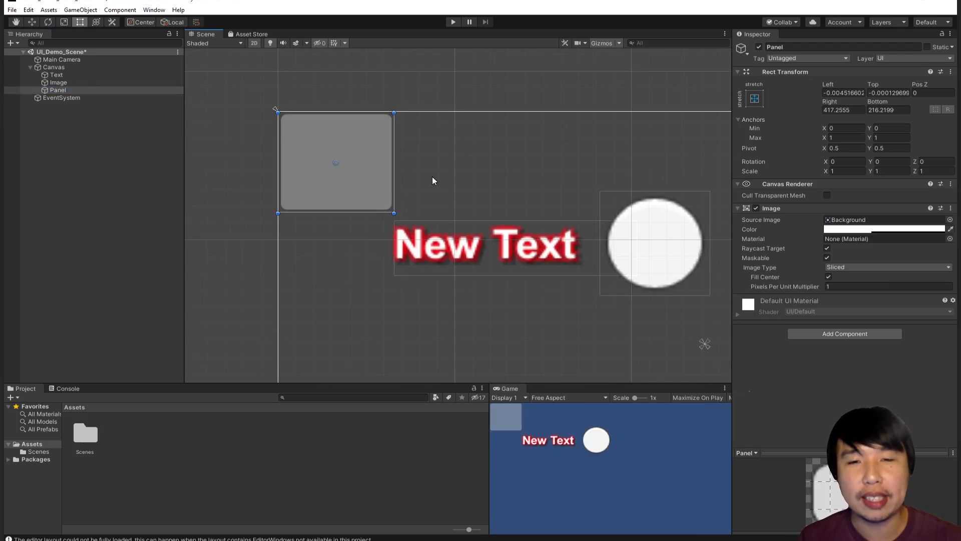
left_click(432, 178)
left_click(362, 187)
left_click_drag(369, 194, 442, 271)
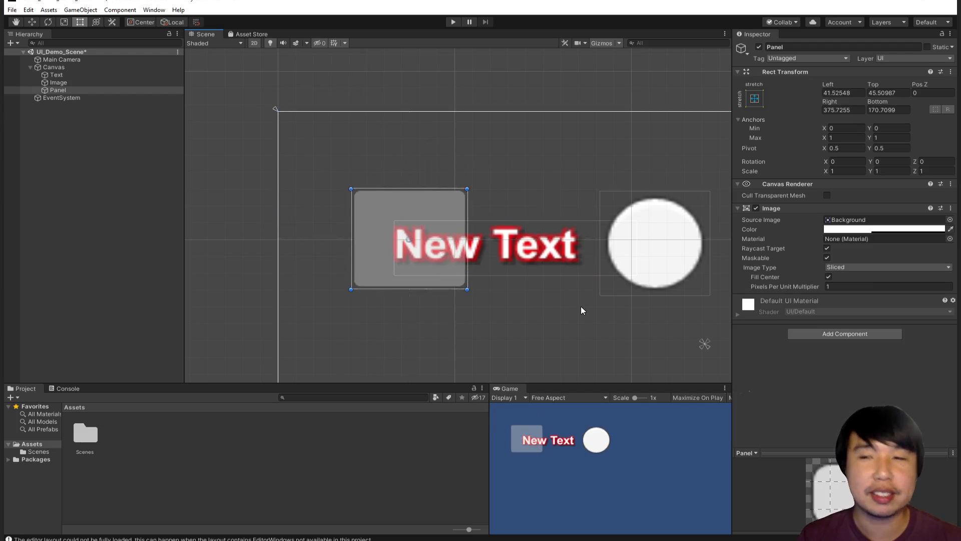
left_click_drag(451, 229, 592, 239)
Step: Raise the alpha of the panel's image color to make it fully opaque
left_click(862, 231)
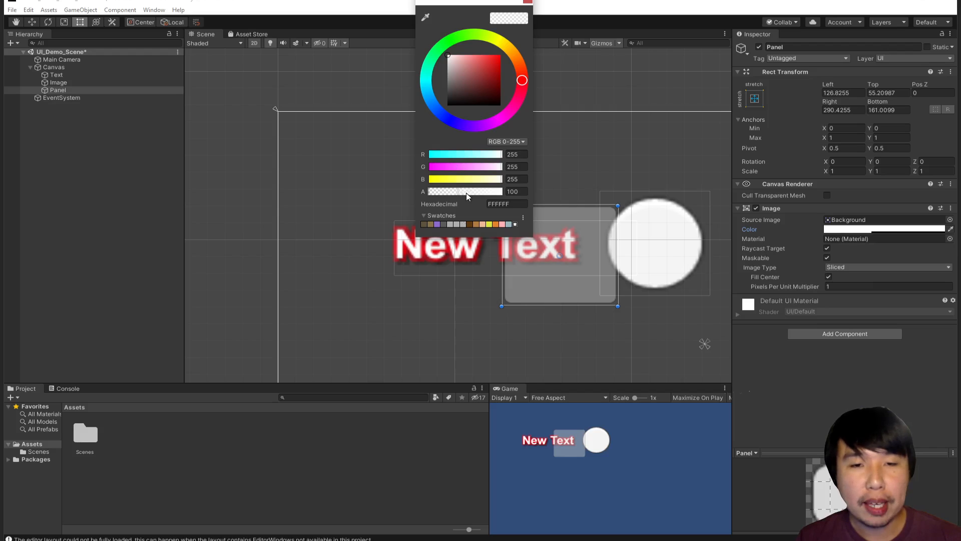
left_click_drag(466, 194, 505, 195)
left_click(531, 2)
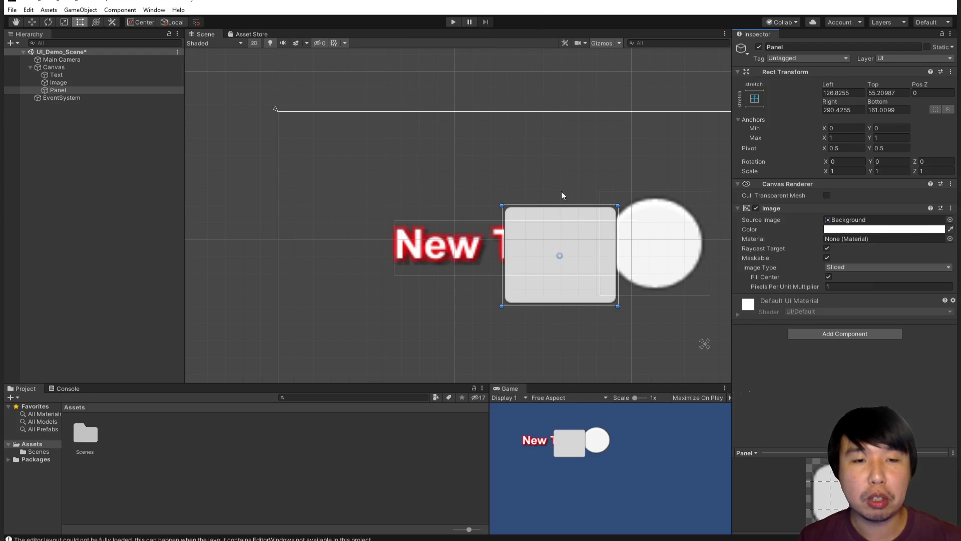
Step: Shift the panel to Left about 137, Top about 59, and reorder it above Text and Image under the Canvas
left_click_drag(589, 226, 608, 259)
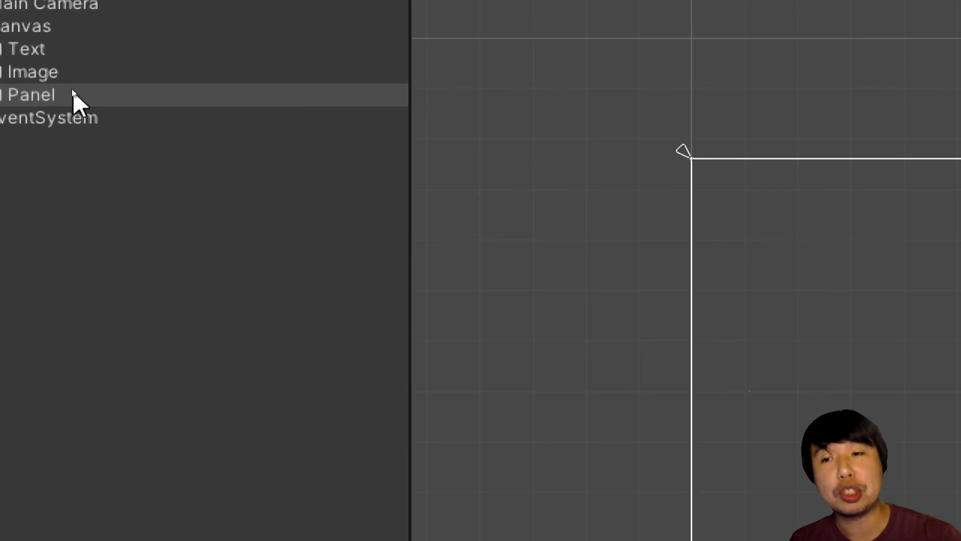
left_click(215, 90)
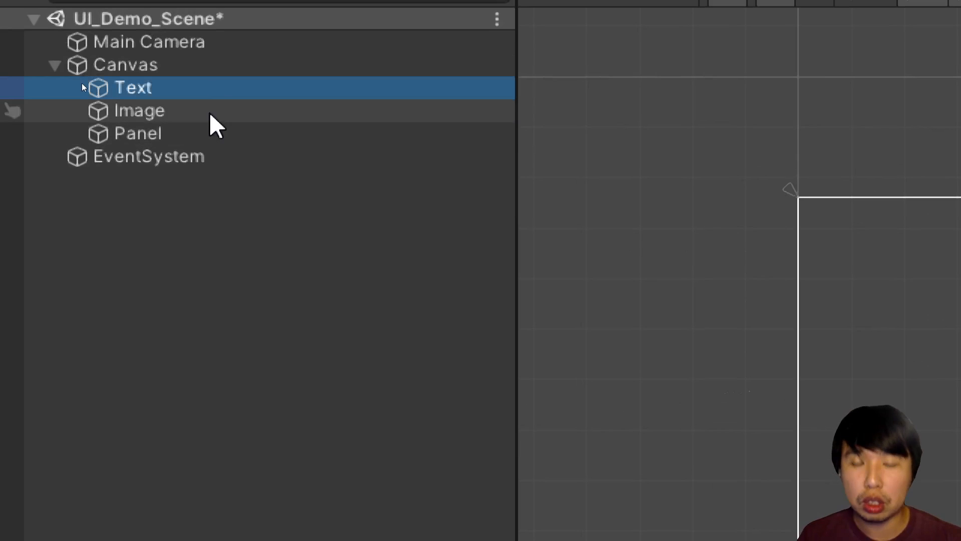
left_click(210, 113)
left_click(210, 132)
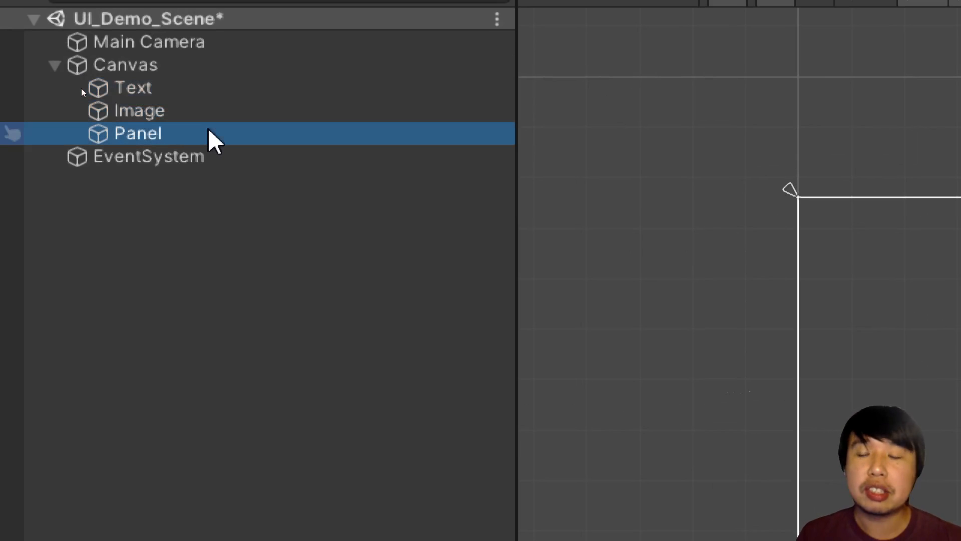
left_click(152, 134)
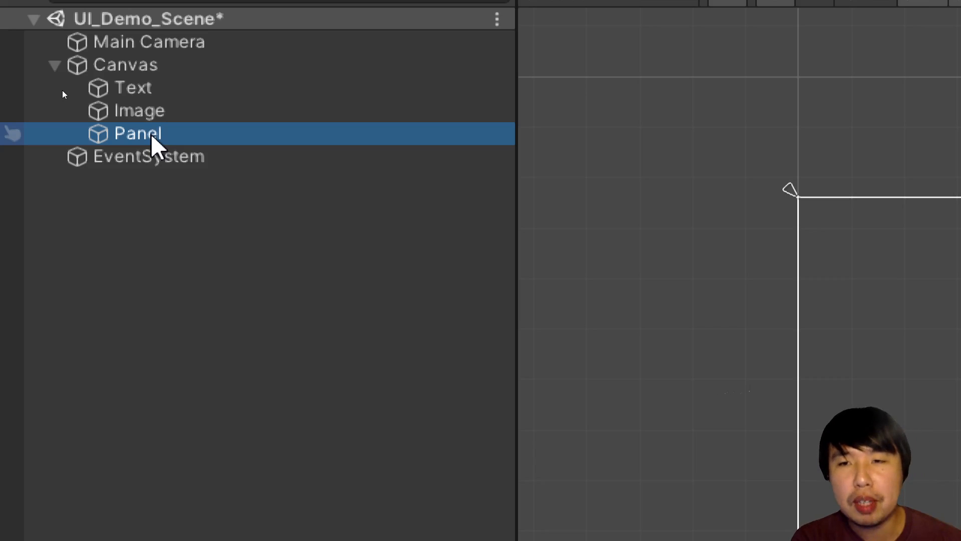
left_click_drag(151, 136, 156, 88)
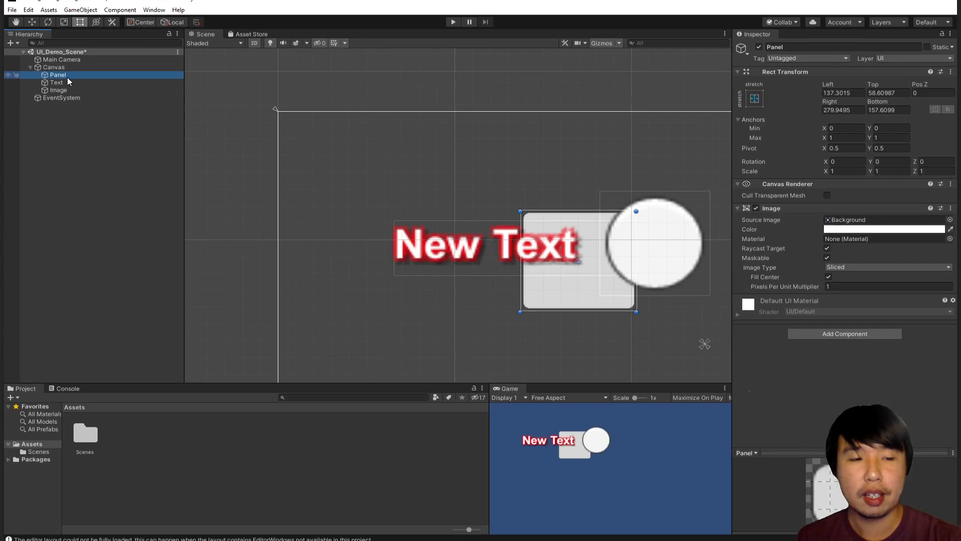
Step: Move and resize the panel to frame the text, Left about 54, Top about 57, Right about 301, Bottom about 174
left_click_drag(567, 290, 420, 275)
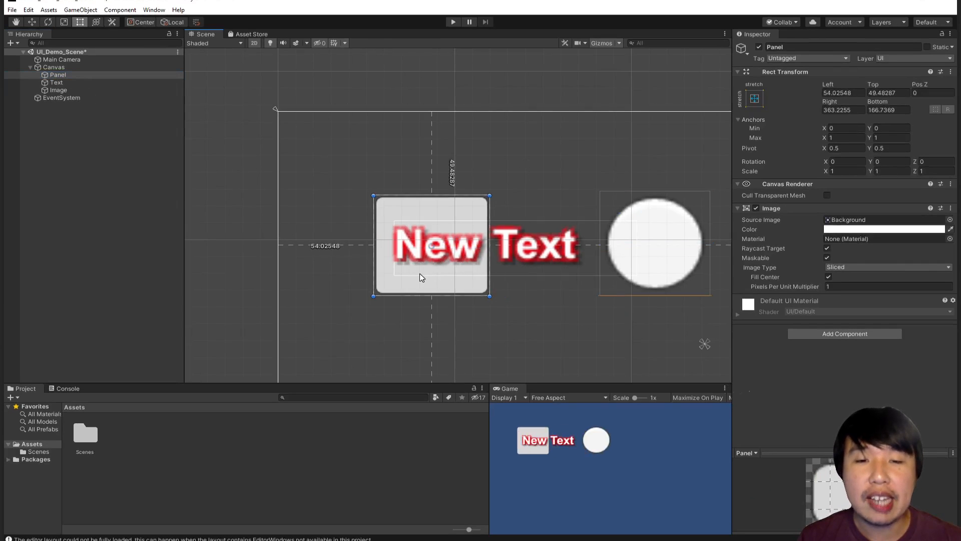
left_click_drag(487, 261, 602, 271)
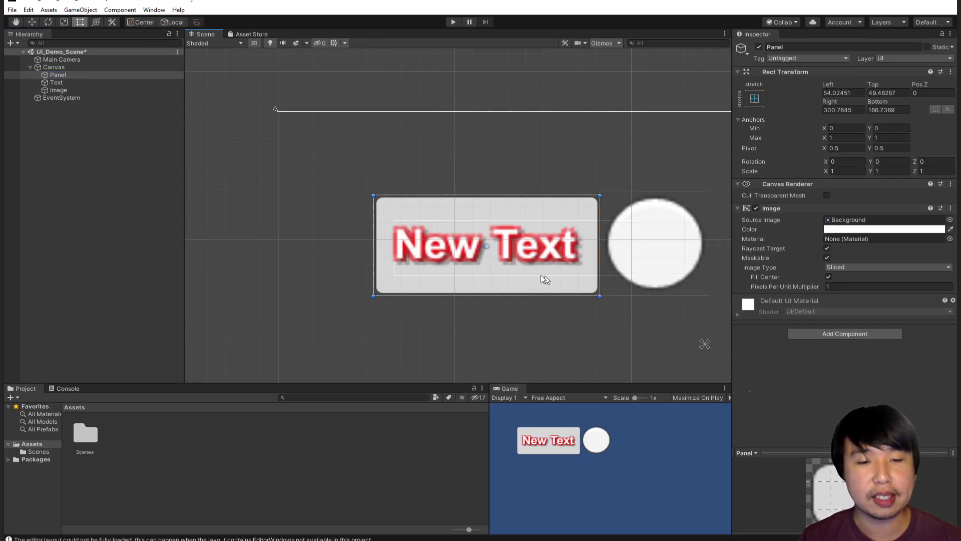
left_click_drag(509, 196, 509, 206)
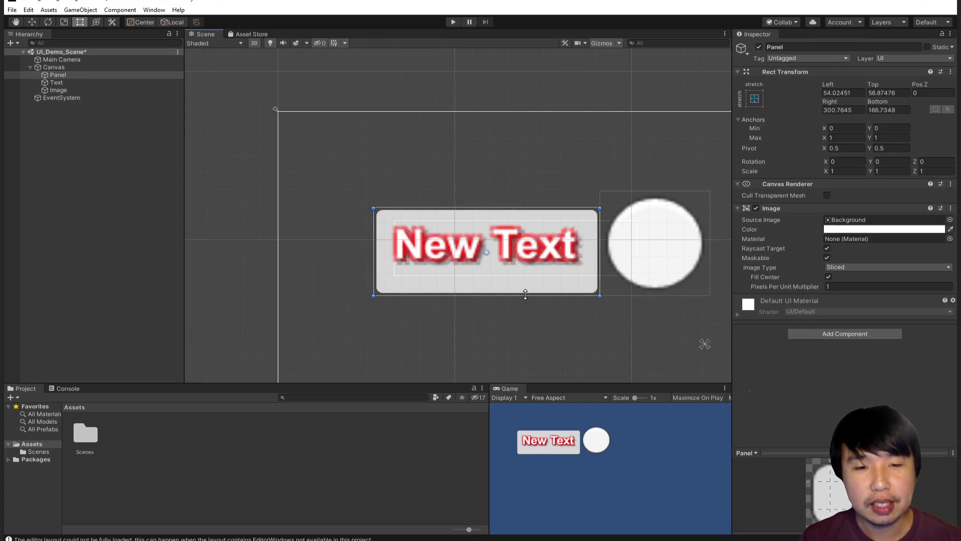
left_click_drag(525, 295, 526, 283)
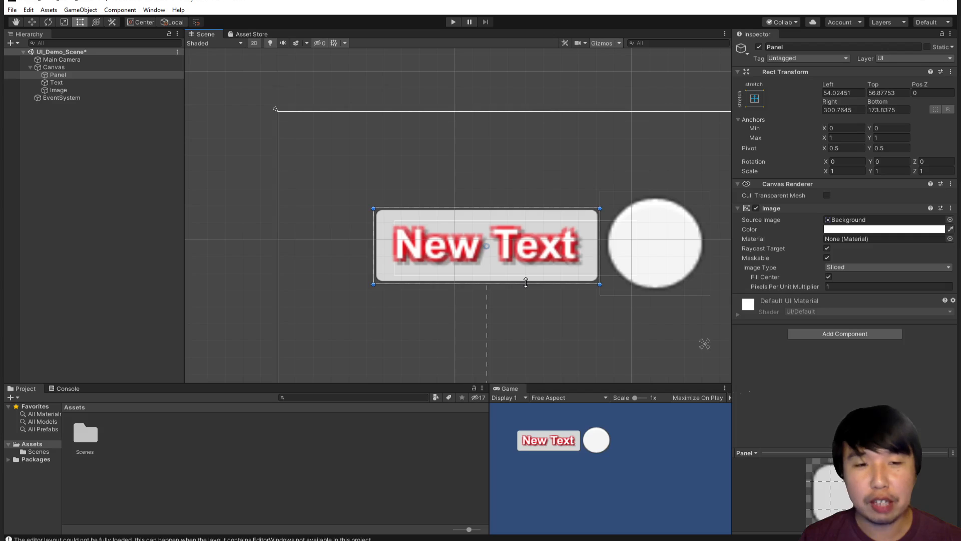
Step: Make Text and Image children of Panel in the hierarchy
left_click(67, 84)
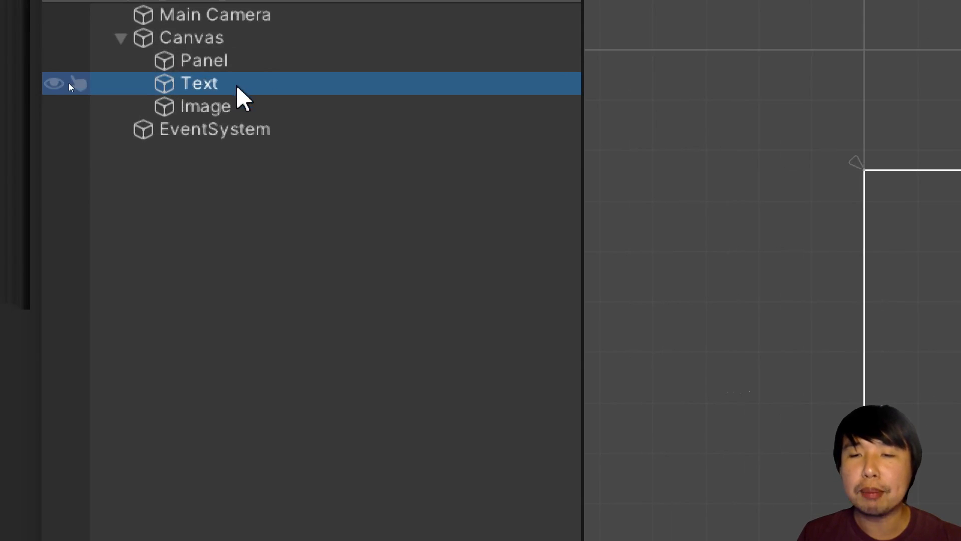
left_click_drag(235, 84, 232, 62)
left_click(220, 114)
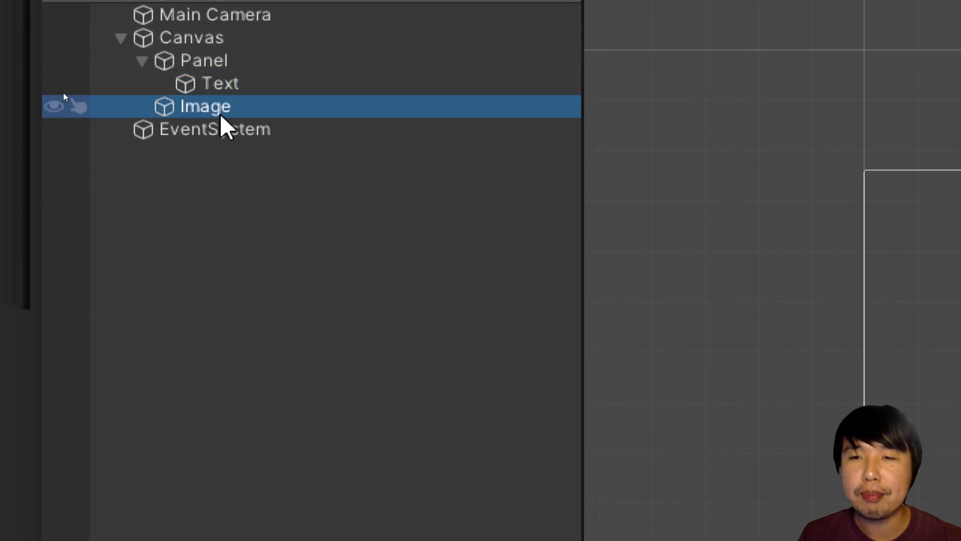
left_click_drag(221, 116, 249, 67)
Step: Move the panel together with its children to Left about 45, Top about 35
left_click(248, 68)
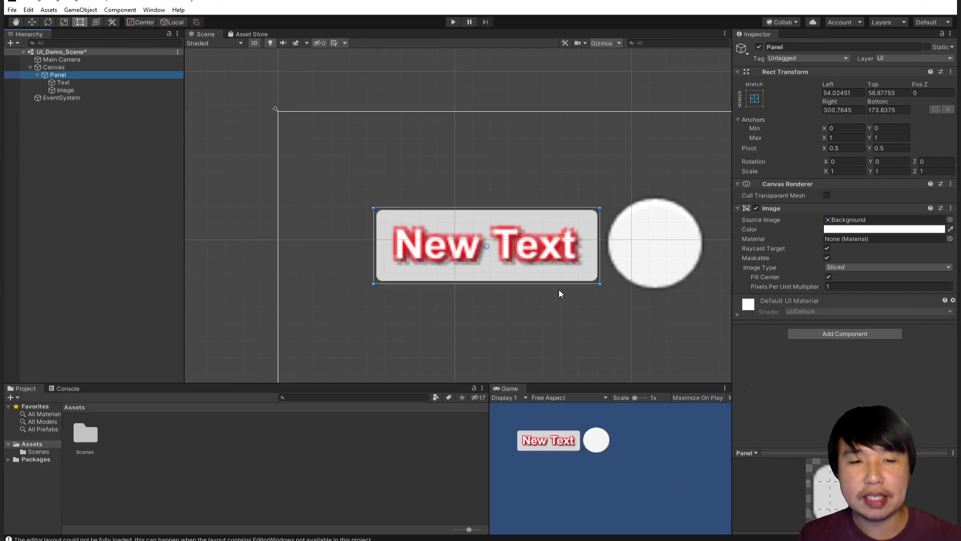
left_click_drag(805, 300, 763, 308)
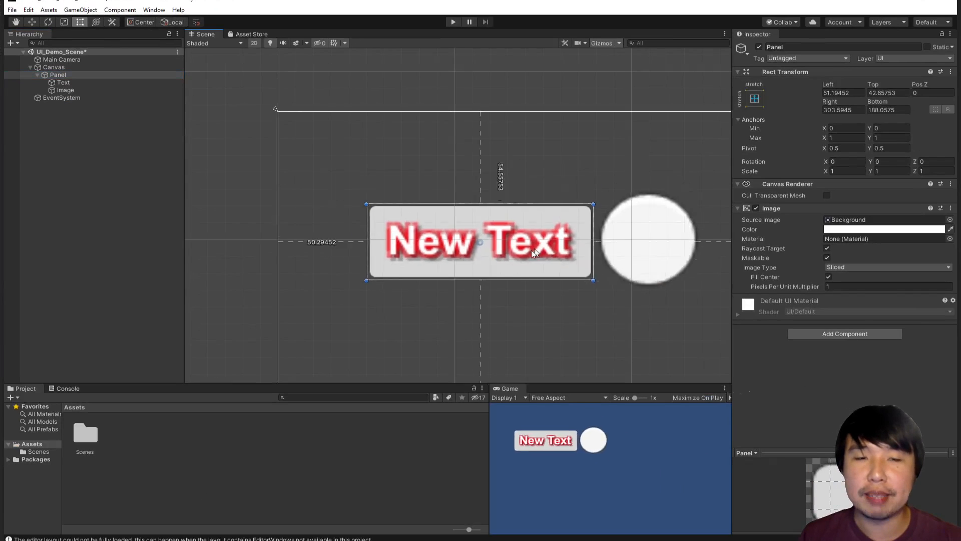
left_click_drag(532, 252, 486, 201)
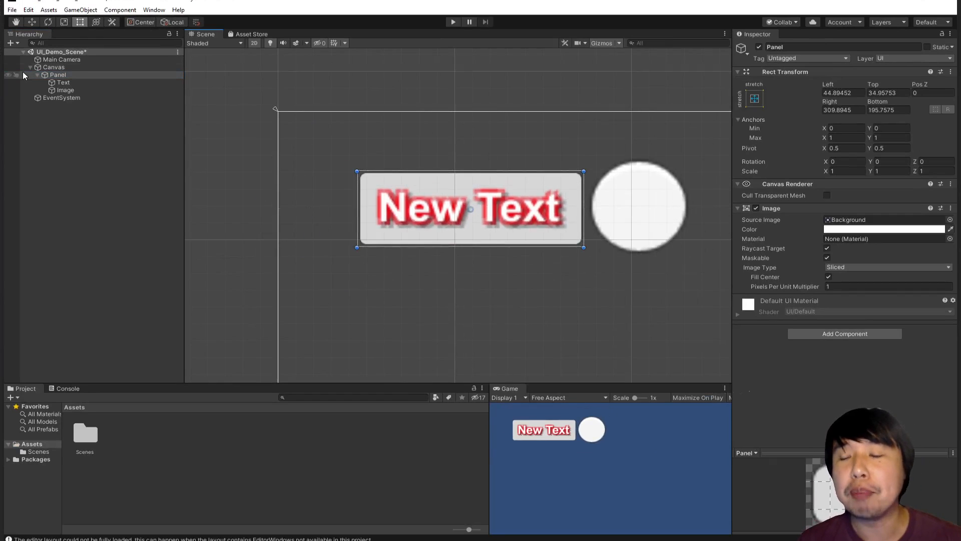
Step: Examine the Text, Image and Panel objects one by one to compare their positions within the parent hierarchy
left_click(76, 81)
left_click(74, 89)
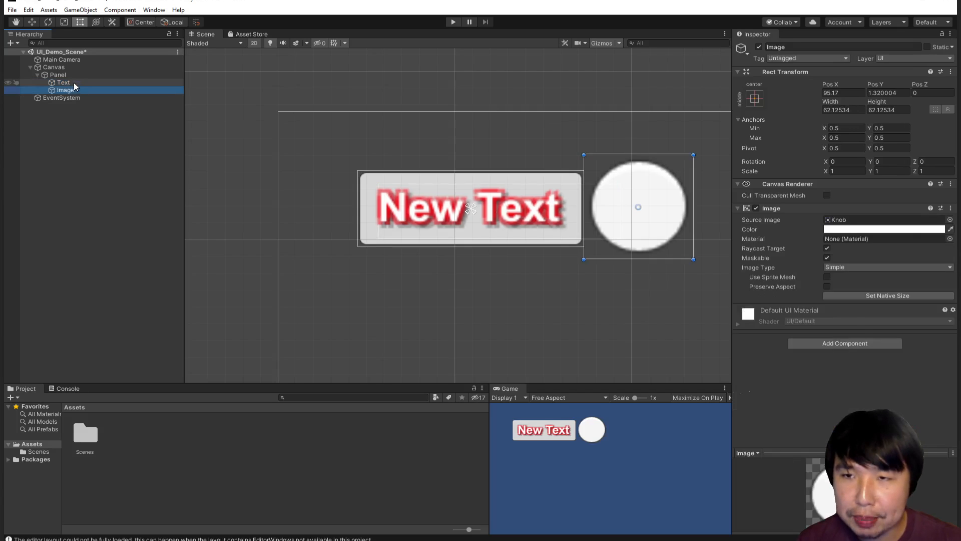
left_click(74, 83)
left_click(72, 91)
left_click(73, 75)
left_click(73, 83)
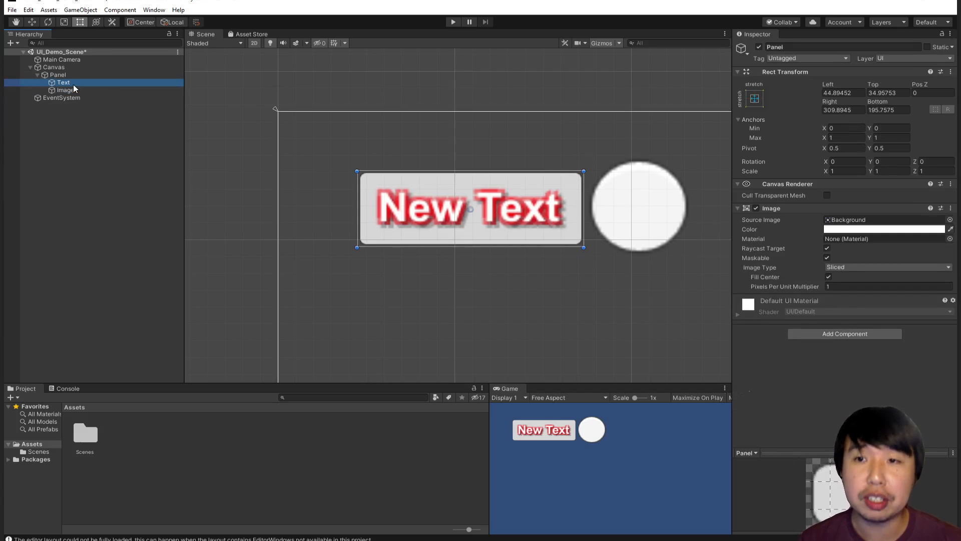
left_click(72, 91)
left_click(74, 84)
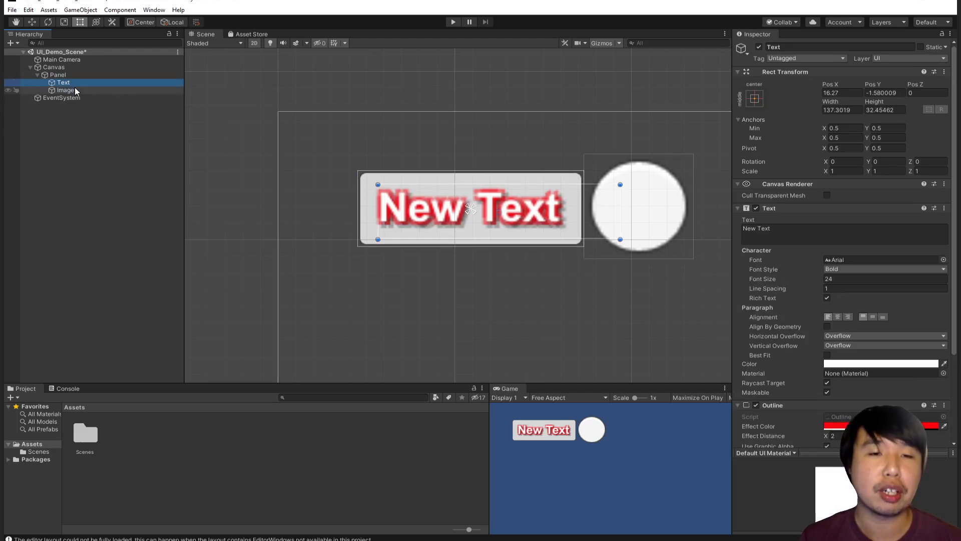
Step: Center the circle image on the panel at X 0, Y 0 and reorder Image above Text inside the Panel
left_click(74, 89)
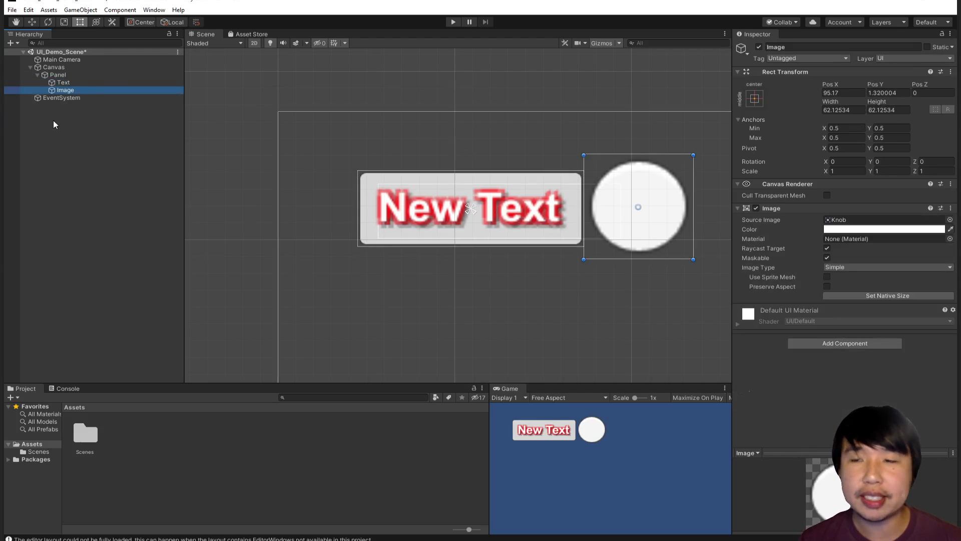
left_click_drag(613, 239, 451, 240)
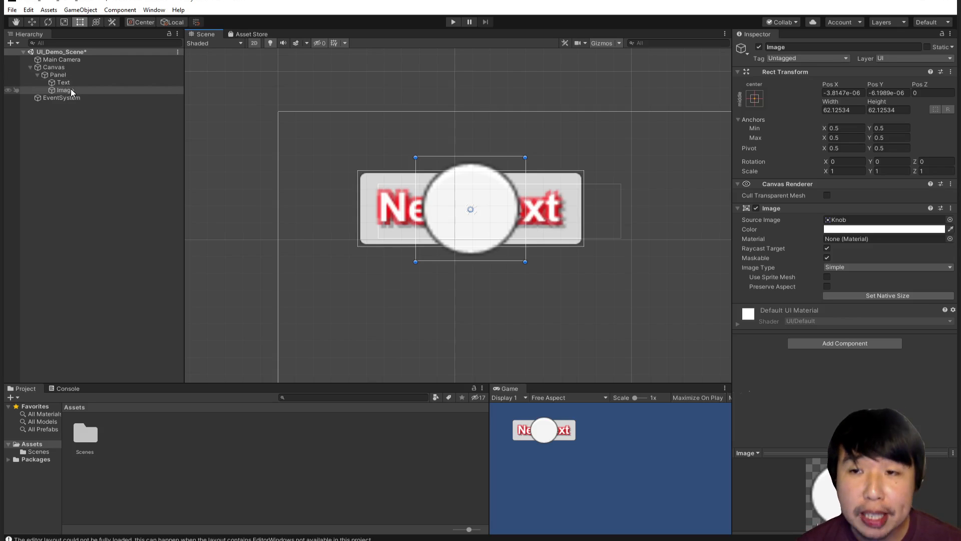
left_click_drag(70, 90, 70, 83)
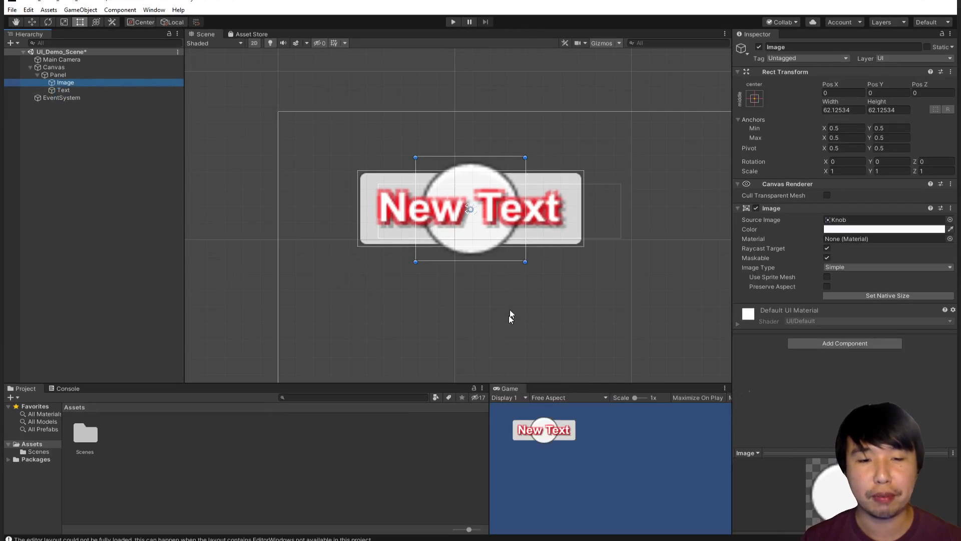
Step: Move the panel with its children to Left about 31, Top about 40
left_click(58, 75)
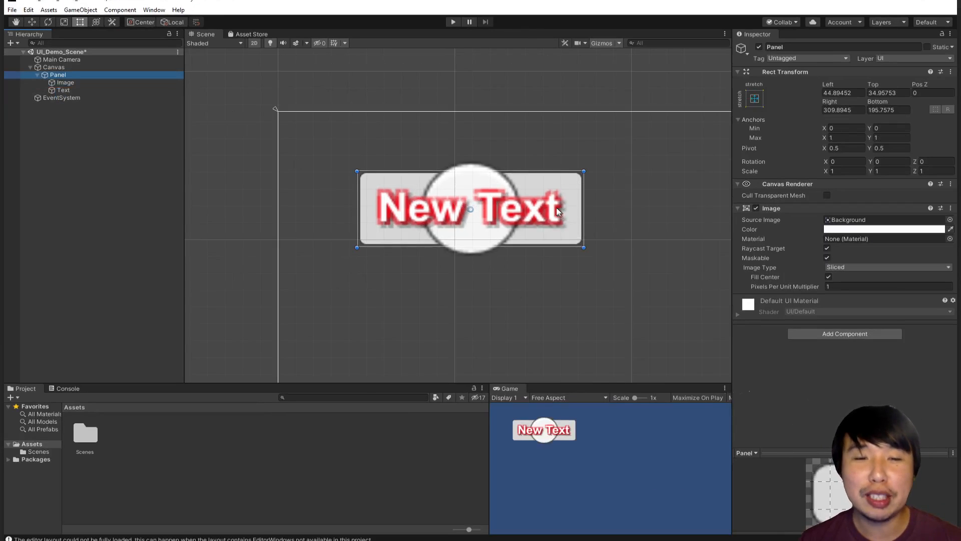
left_click_drag(556, 208, 536, 224)
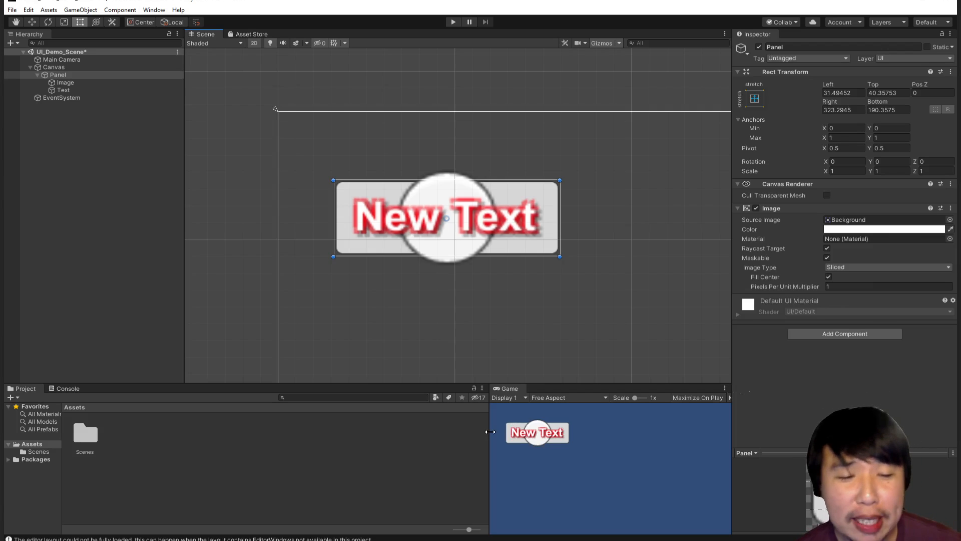
Step: Examine how the panel stretches by widening the Game view, docking it beside the Scene view and returning it to its place
left_click_drag(490, 432, 467, 443)
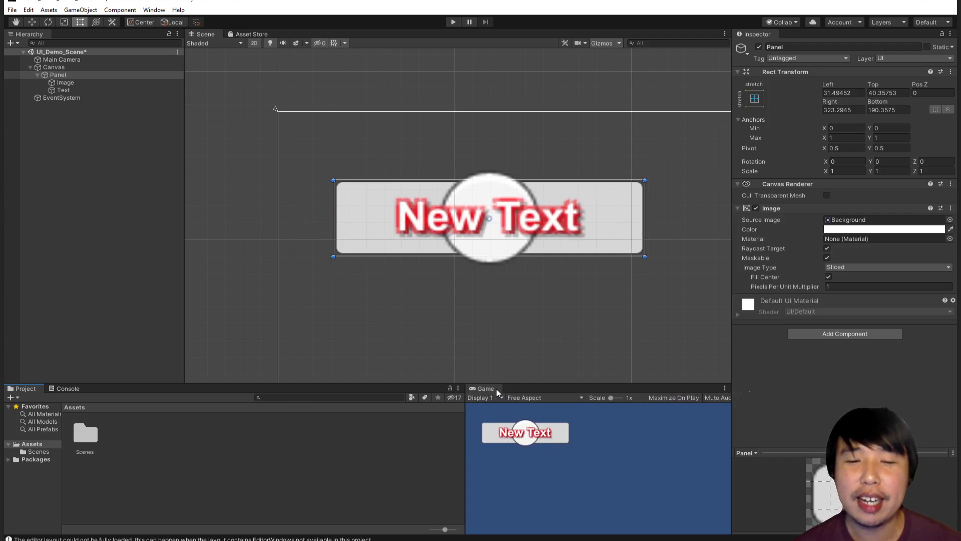
left_click_drag(496, 388, 320, 67)
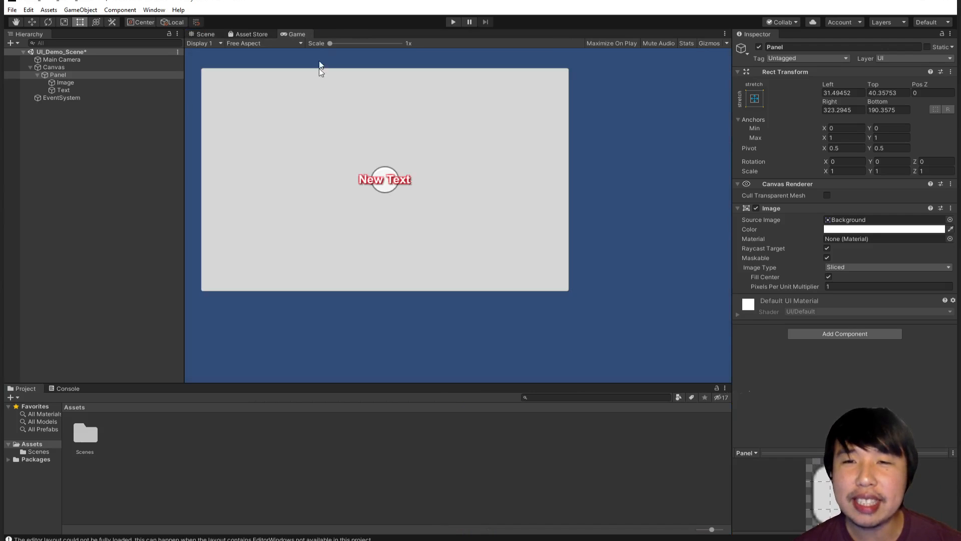
left_click(295, 32)
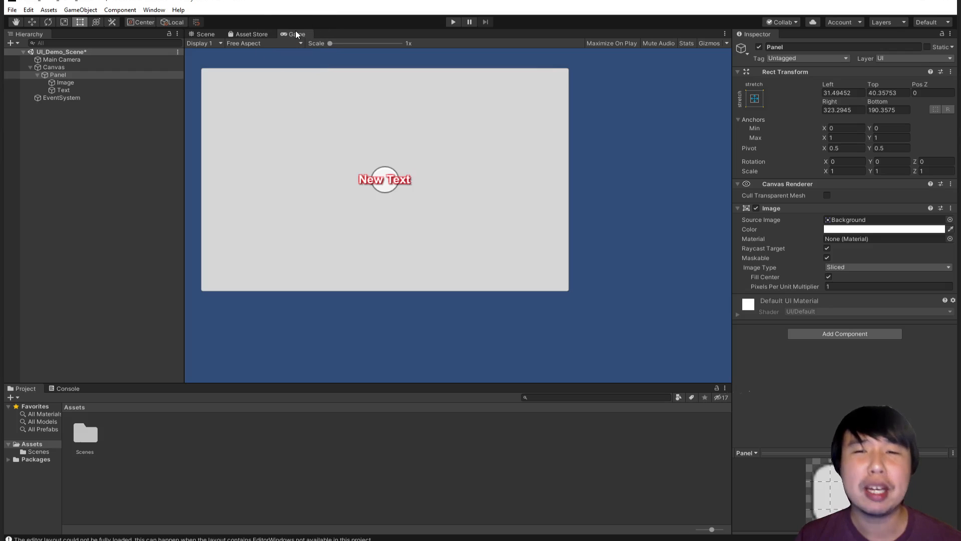
left_click(295, 32)
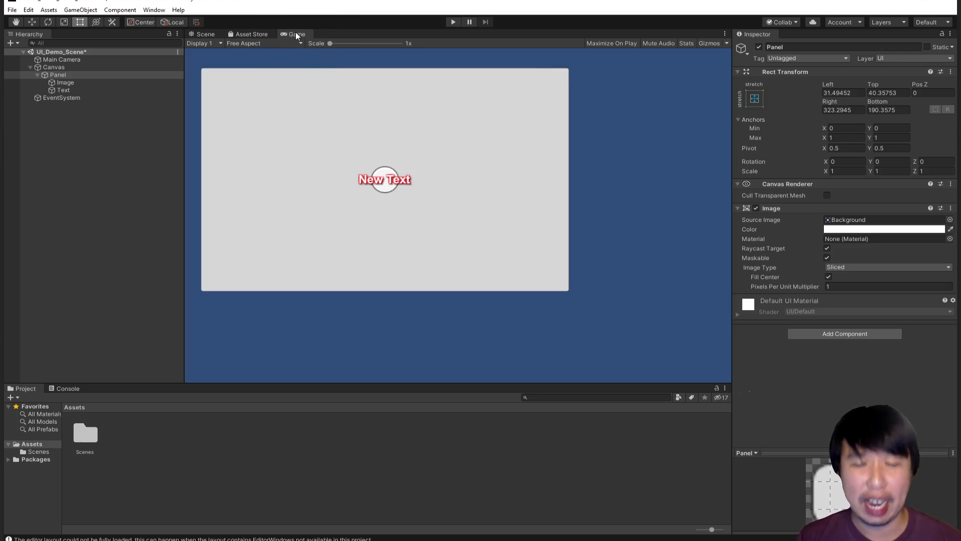
left_click_drag(295, 33, 621, 492)
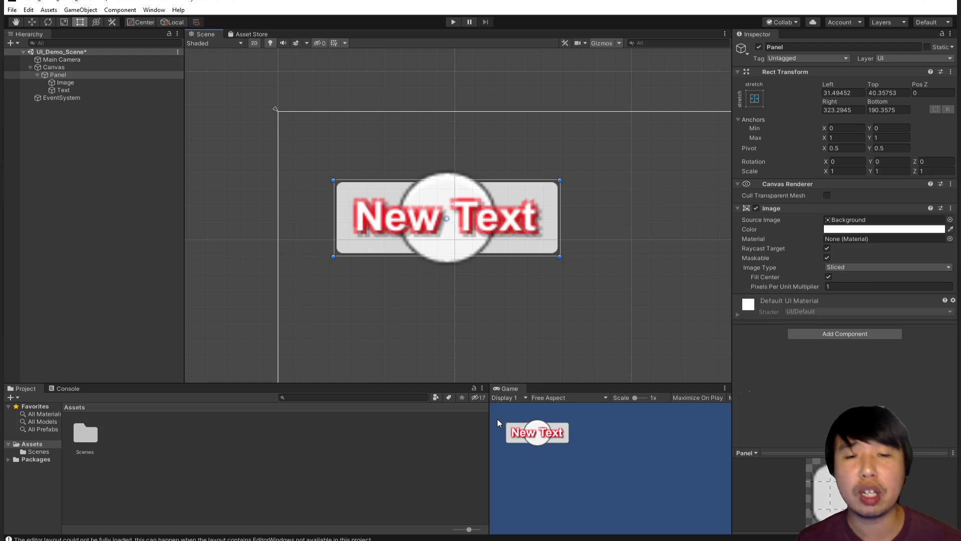
Step: Widen the Game view slightly, try the 720p (1280x720) resolution and set its aspect ratio to 16:9
scroll(451, 209, "up", 3)
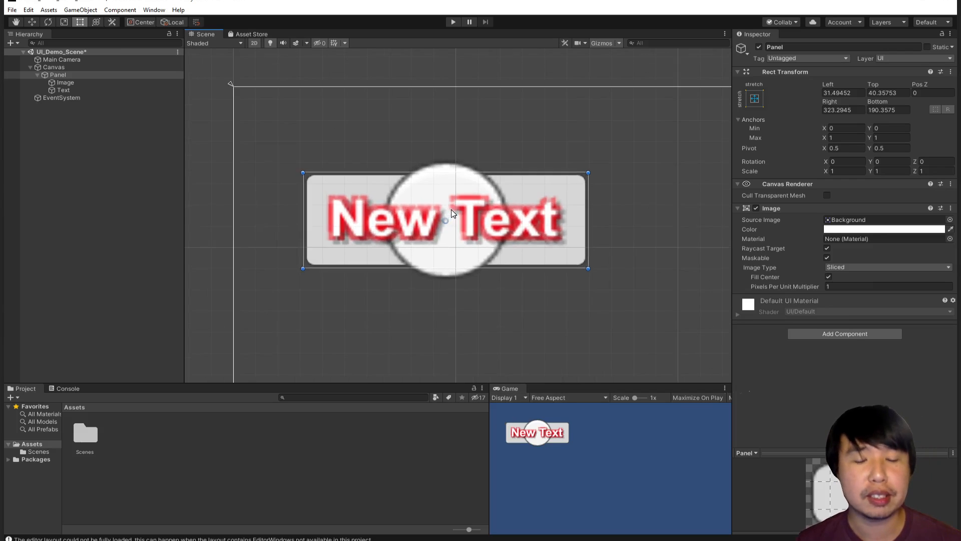
left_click_drag(488, 436, 472, 456)
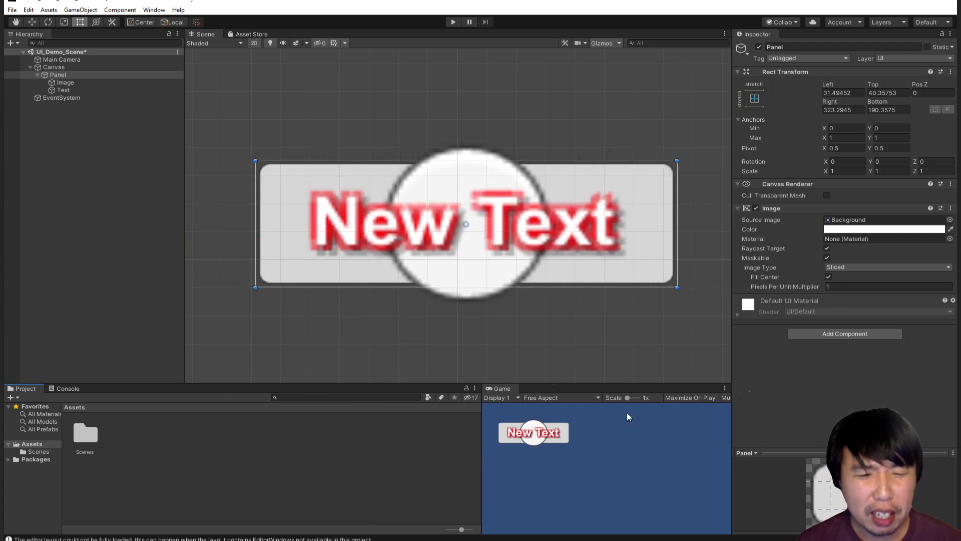
left_click(566, 397)
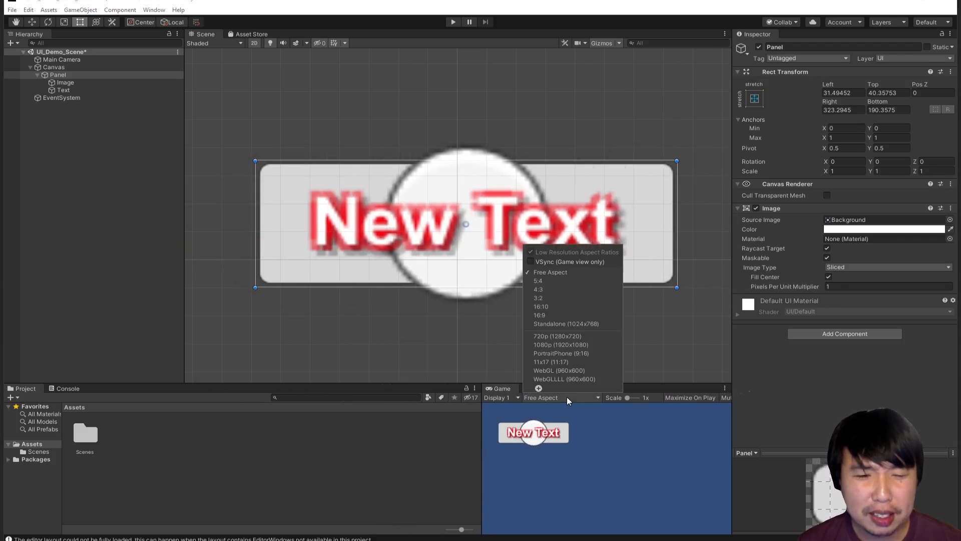
left_click(577, 336)
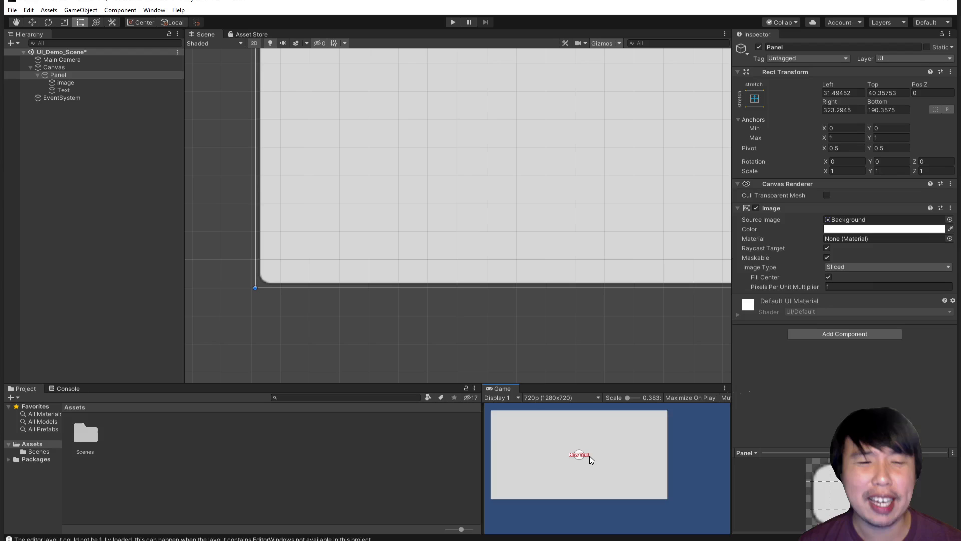
left_click(583, 395)
left_click(567, 314)
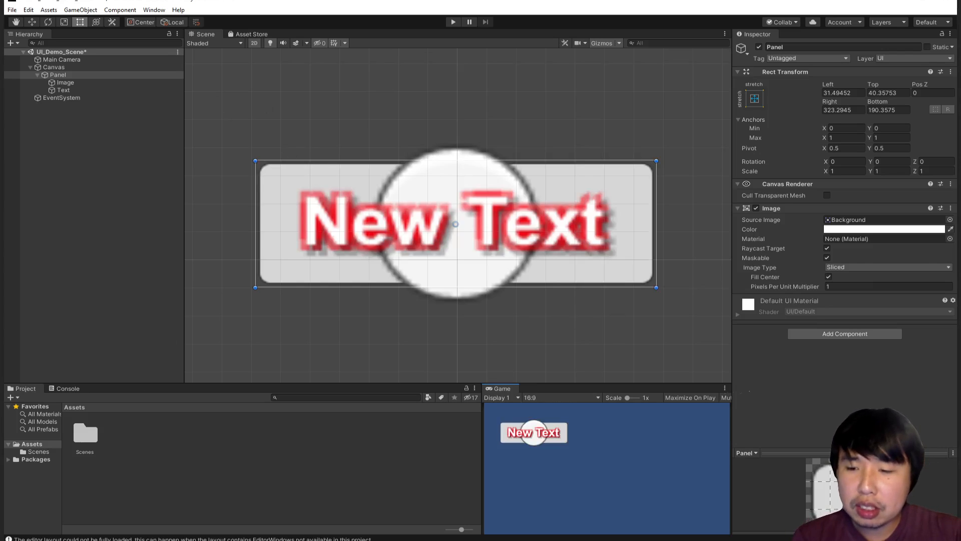
Step: Switch to the nyu_unity.txt notes in Notepad++ and review the agenda line on Canvas, Canvas Scaler and anchors
key("alt+Tab")
left_click(385, 242)
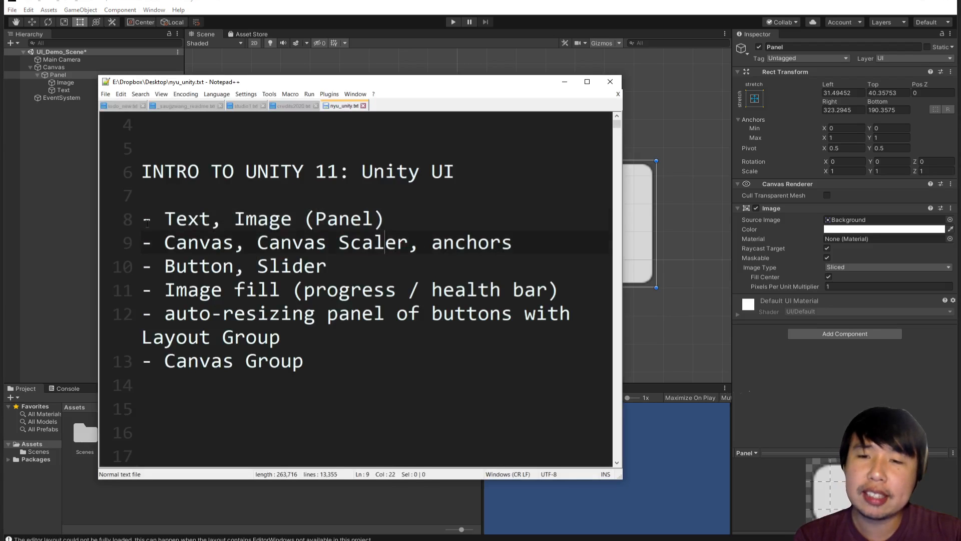
left_click_drag(235, 241, 164, 243)
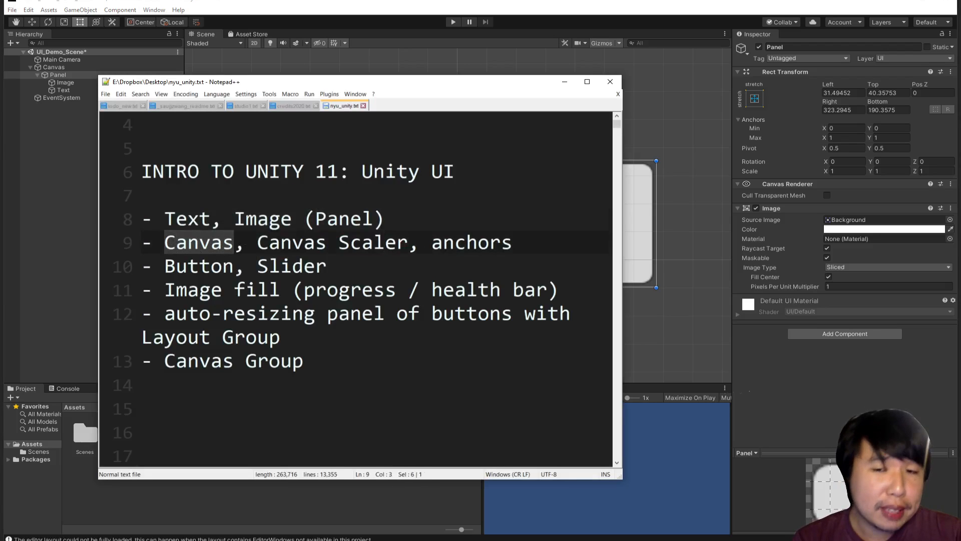
left_click_drag(258, 242, 515, 245)
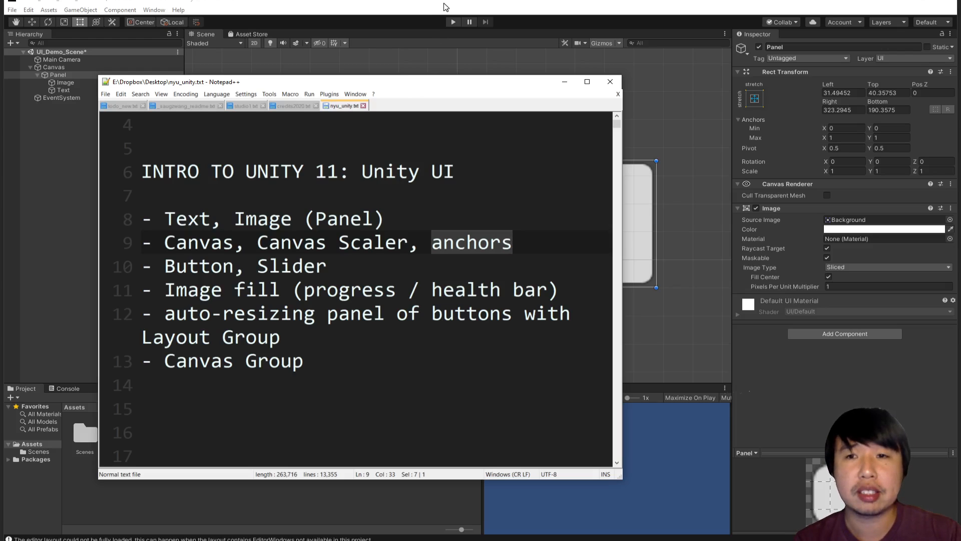
Step: Return to Unity and set the Canvas's render mode to Screen Space - Camera with Main Camera as the render camera
left_click(446, 7)
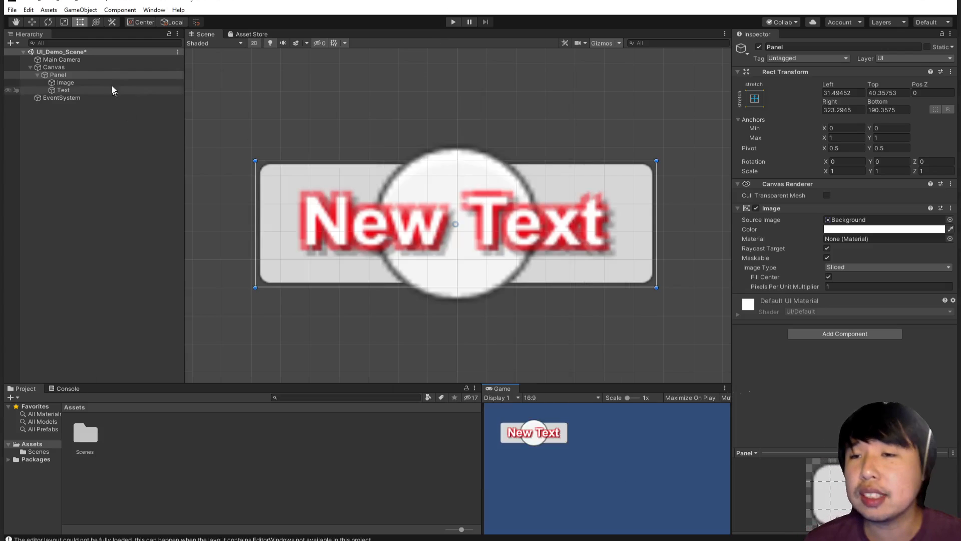
left_click(109, 65)
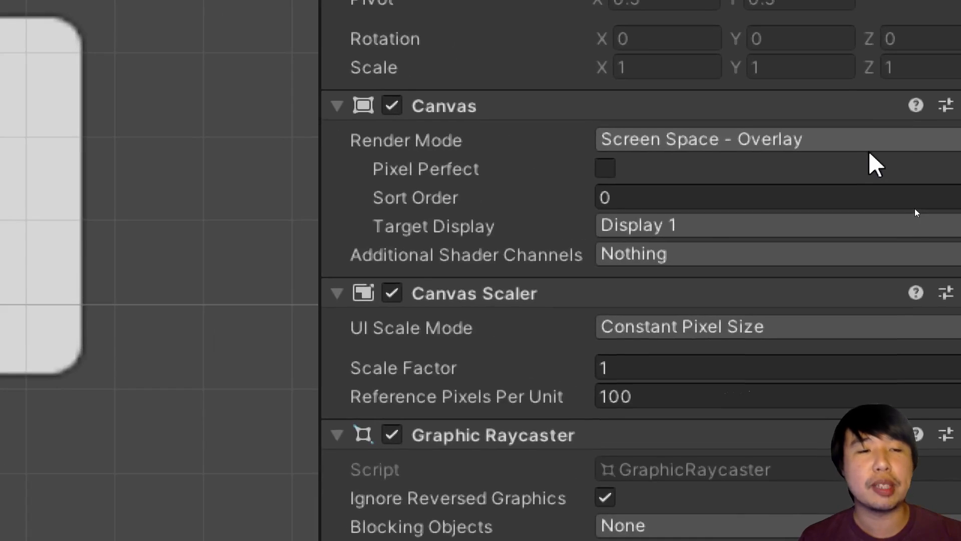
left_click(869, 149)
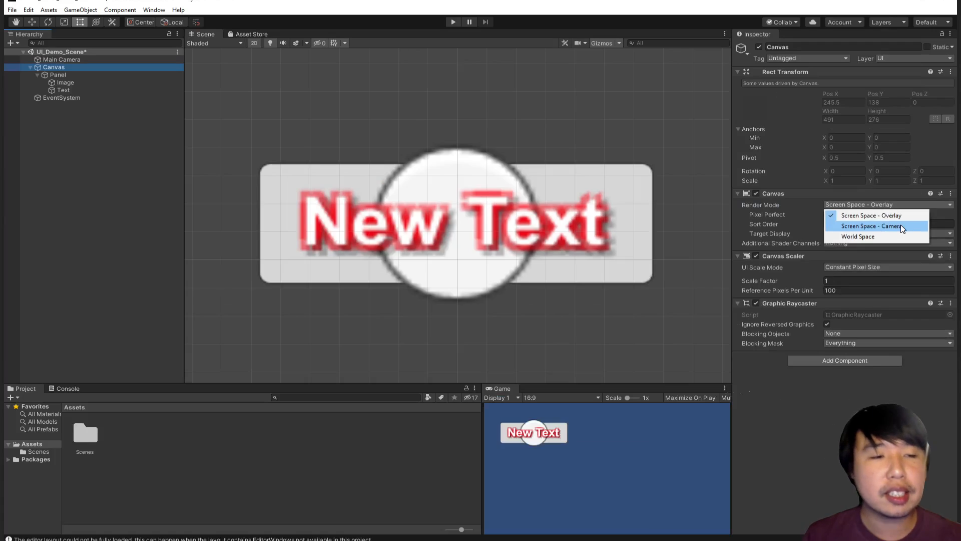
left_click(901, 226)
left_click(949, 225)
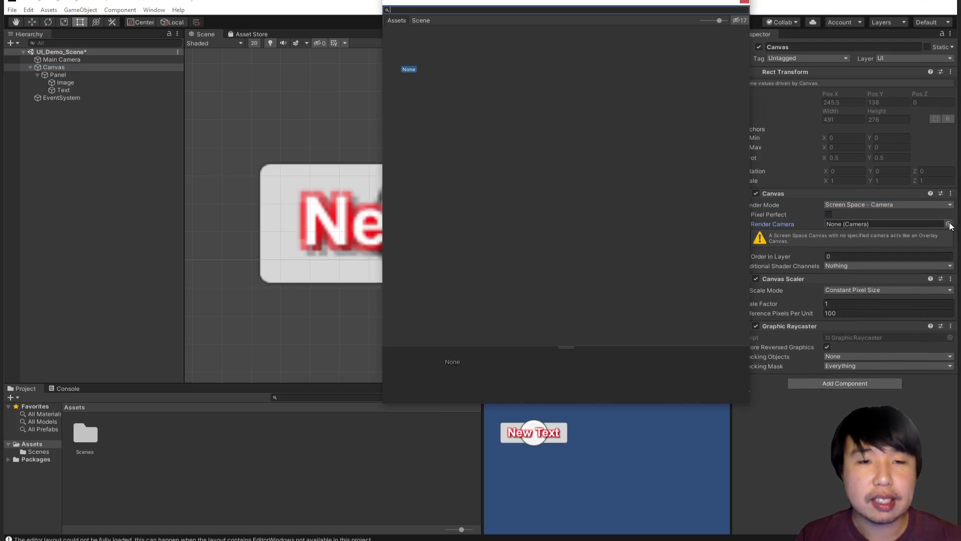
left_click(417, 20)
double_click(420, 37)
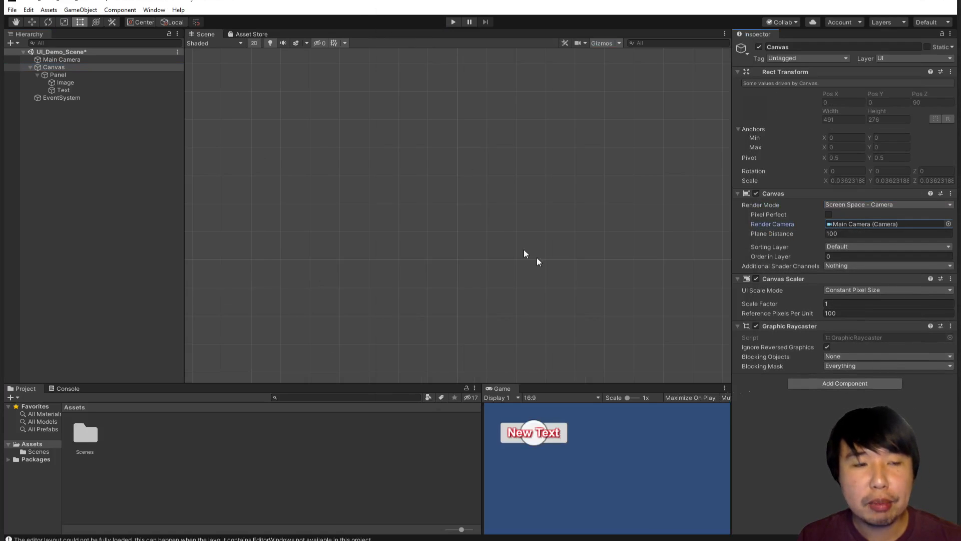
Step: Show the Scene view in 3D and set the Main Camera's projection to Perspective
left_click(254, 43)
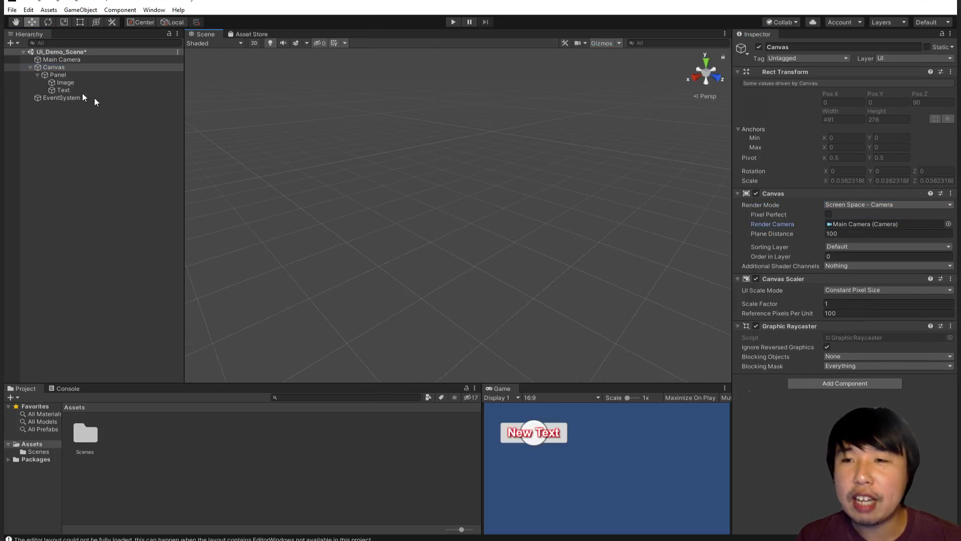
left_click(60, 59)
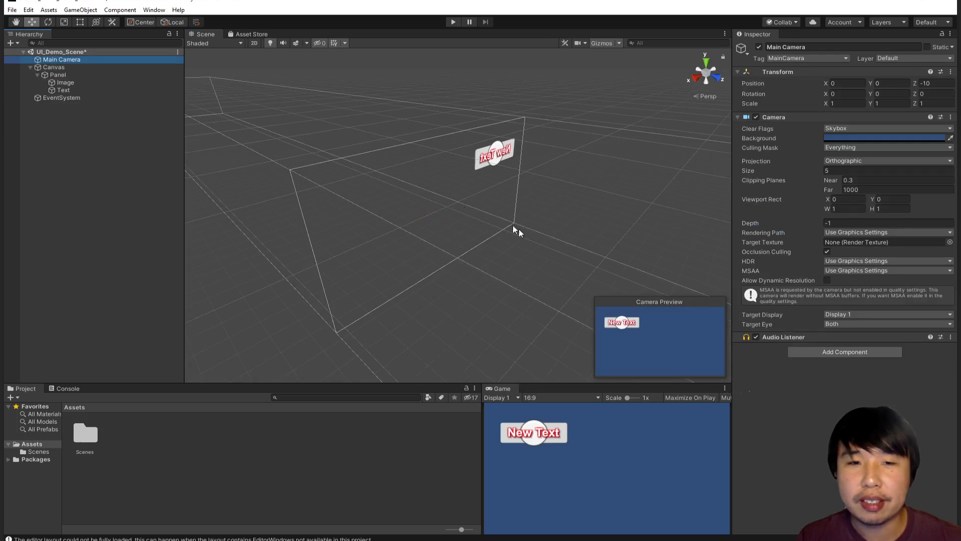
left_click(854, 161)
left_click(859, 172)
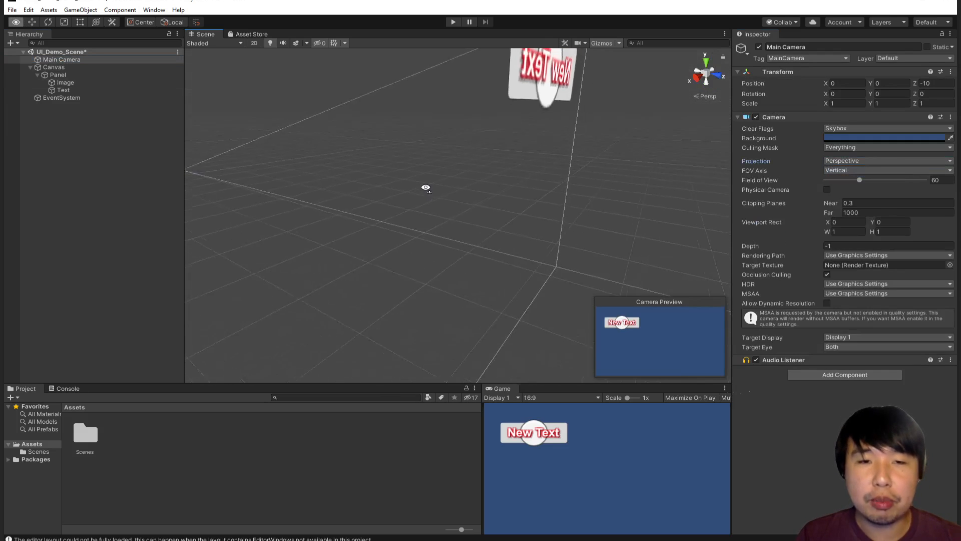
Step: Look at the camera frustum from the side in the Scene view and set the Canvas's plane distance to 1
left_click_drag(456, 216, 738, 204, "alt")
key("s")
right_click_drag(738, 204, 730, 176)
key("e")
left_click_drag(428, 282, 450, 296)
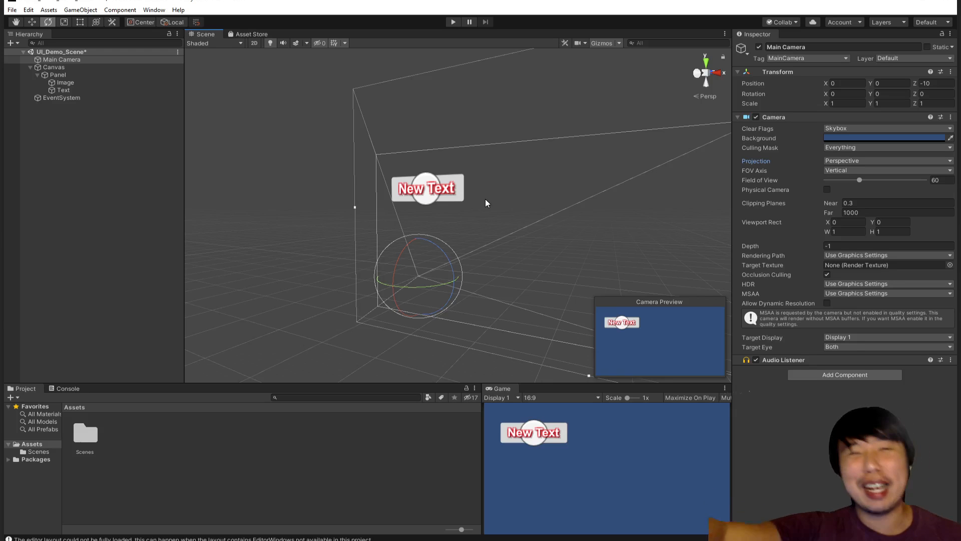
left_click(56, 68)
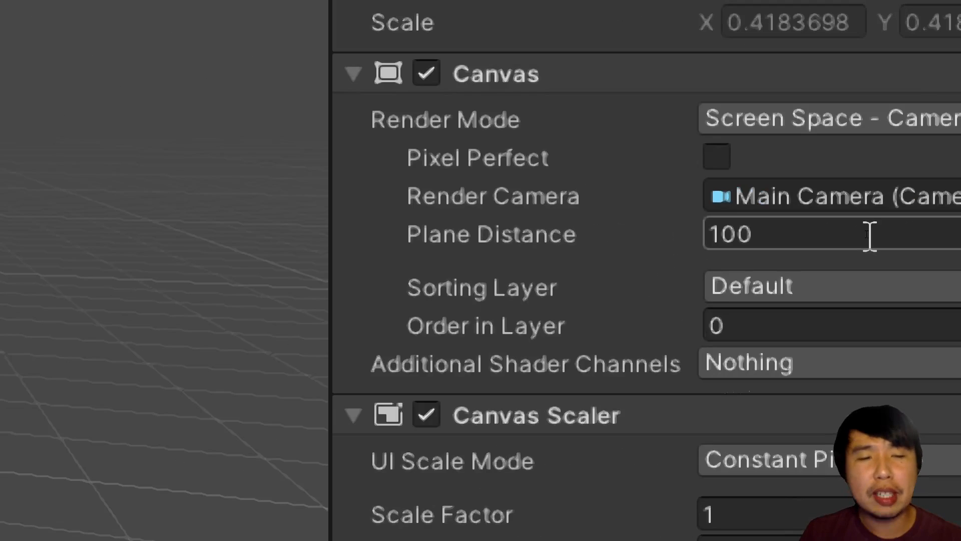
left_click(840, 234)
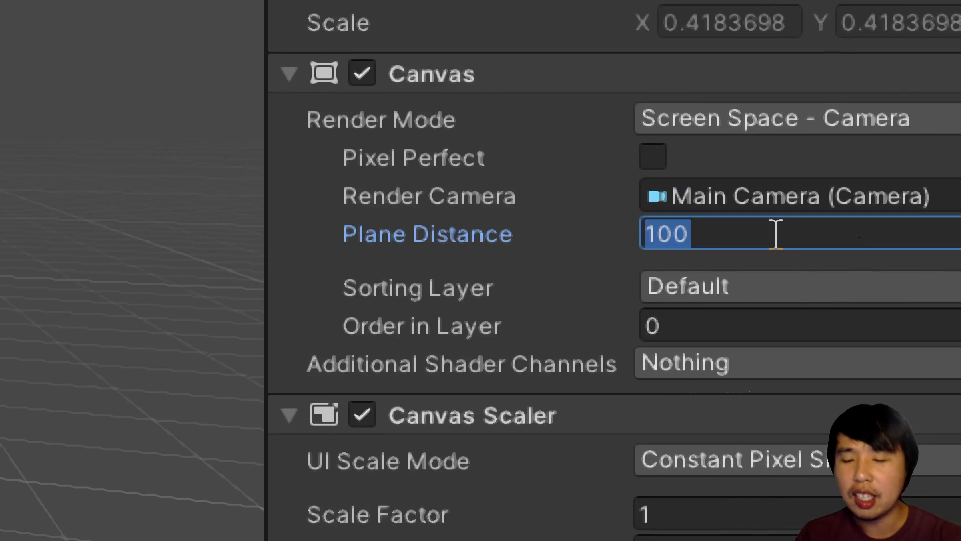
type("1")
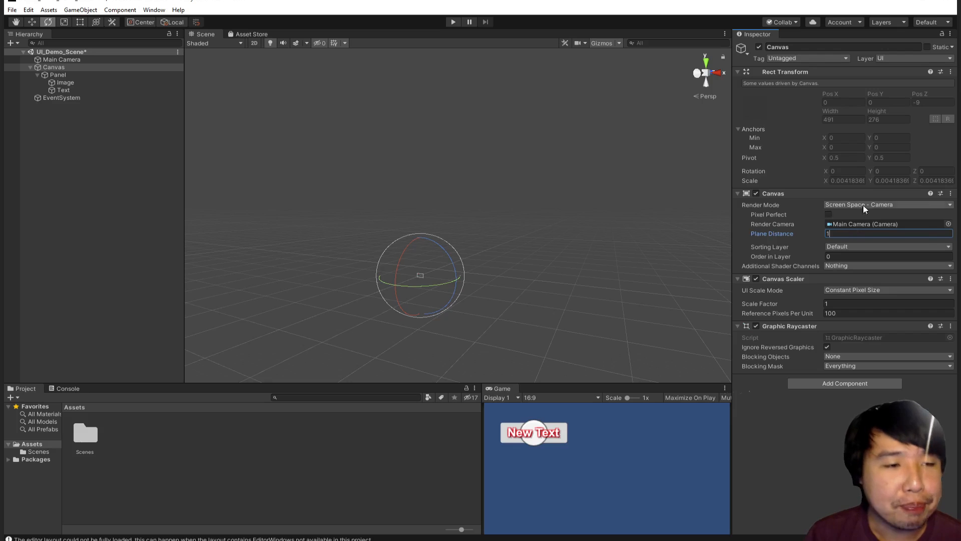
Step: Set the Canvas's render mode to World Space and frame the Canvas in the Scene view
left_click(864, 205)
left_click(865, 236)
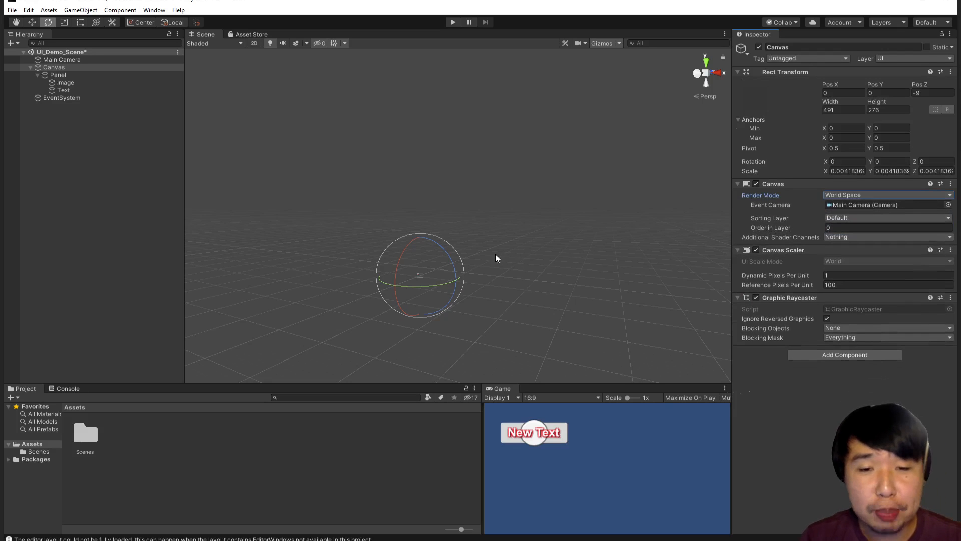
right_click_drag(493, 256, 434, 202)
left_click(115, 68)
key("f")
key("s")
key("w")
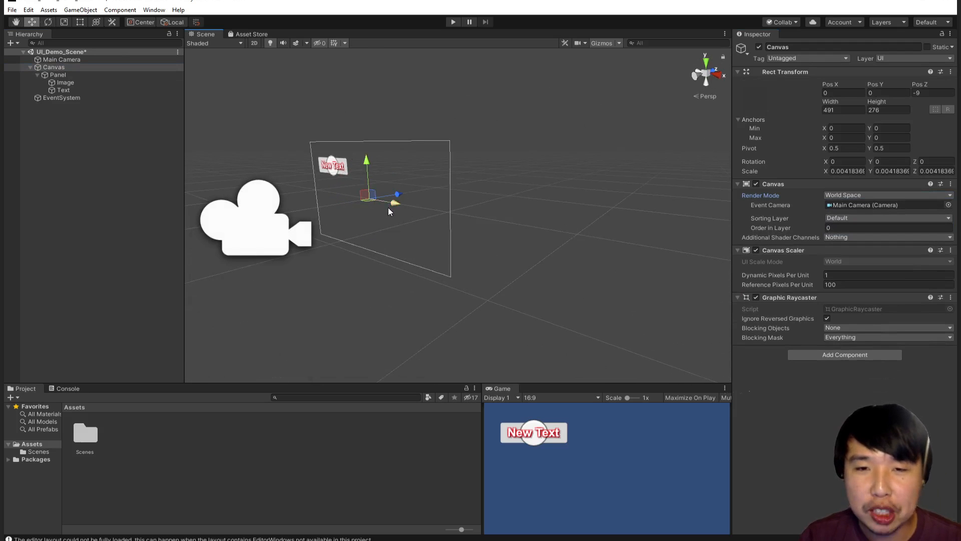
Step: Try moving the Canvas to X about 0.61 and rotating it about -45° around Y, and undo the rotation
left_click_drag(388, 207, 425, 209)
left_click_drag(420, 175, 482, 225)
key("e")
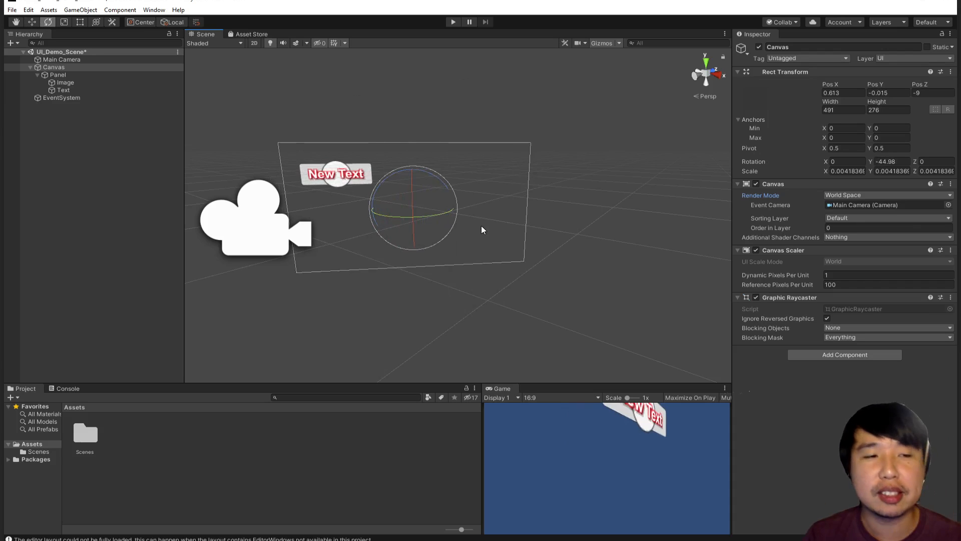
key("ctrl+z")
key("ctrl+z")
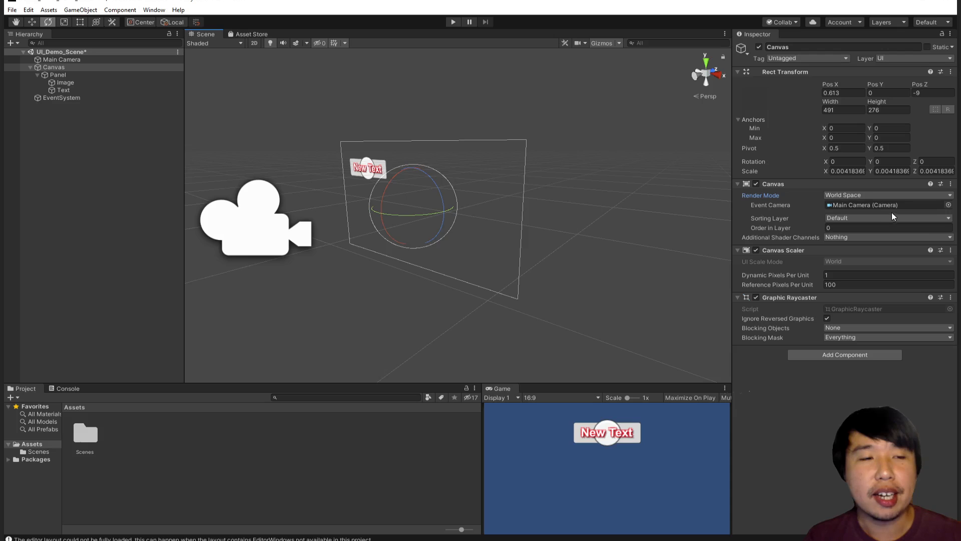
Step: Set the Canvas's render mode back to Screen Space - Overlay
left_click(868, 195)
left_click(874, 204)
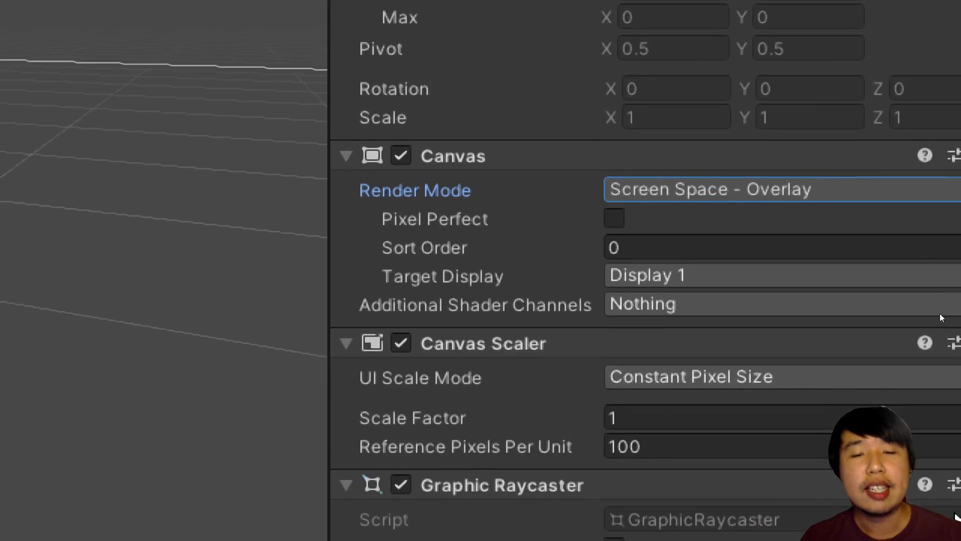
key("ctrl")
key("ctrl")
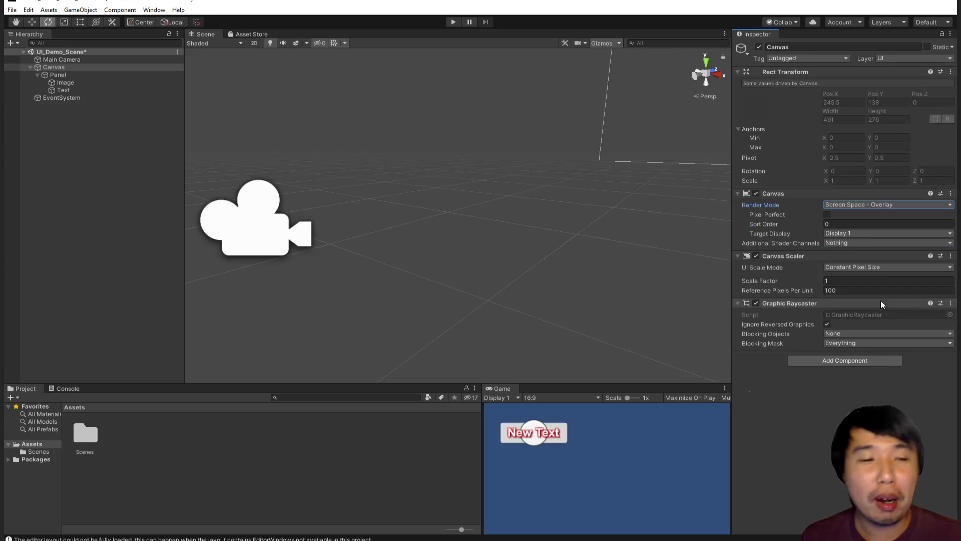
Step: Set the Canvas Scaler to Scale With Screen Size with a reference resolution of 960 x 600
left_click(869, 267)
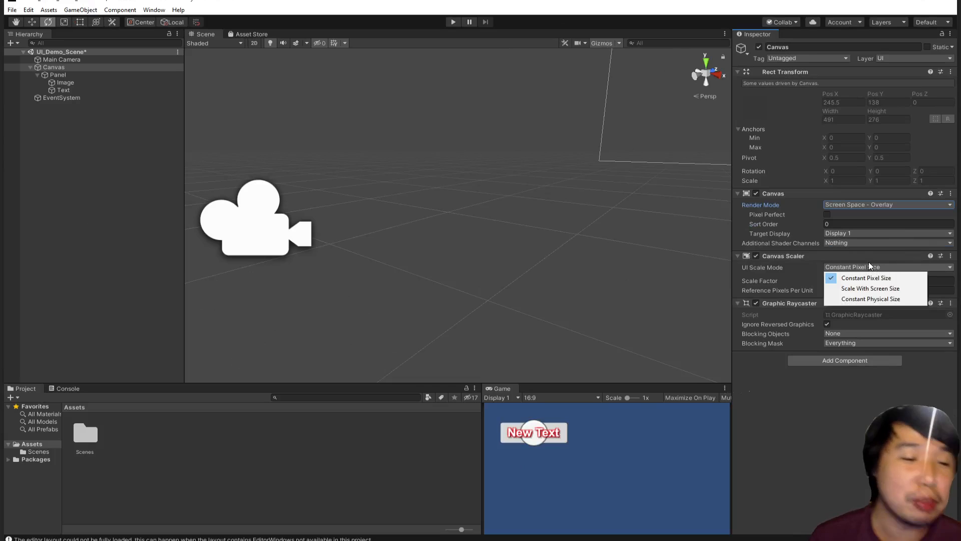
left_click(872, 289)
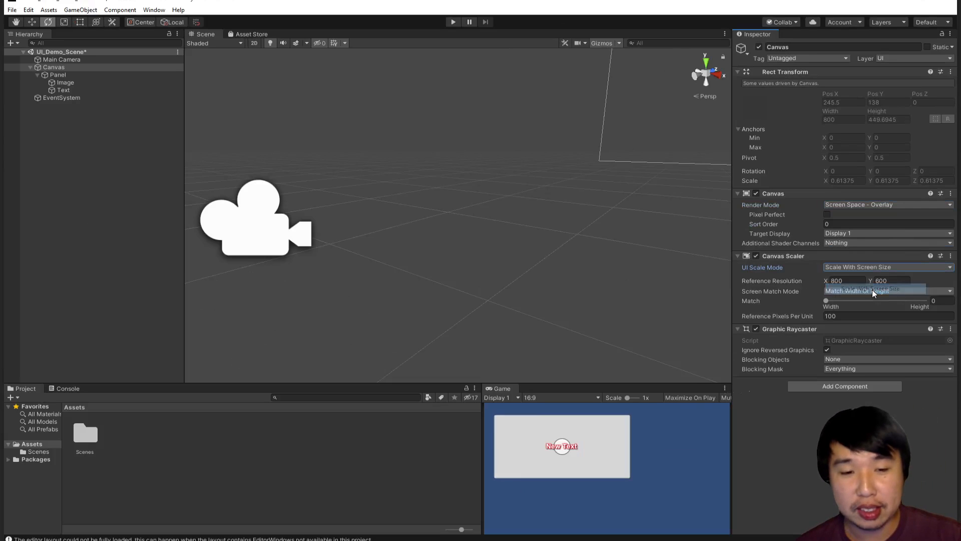
left_click(848, 280)
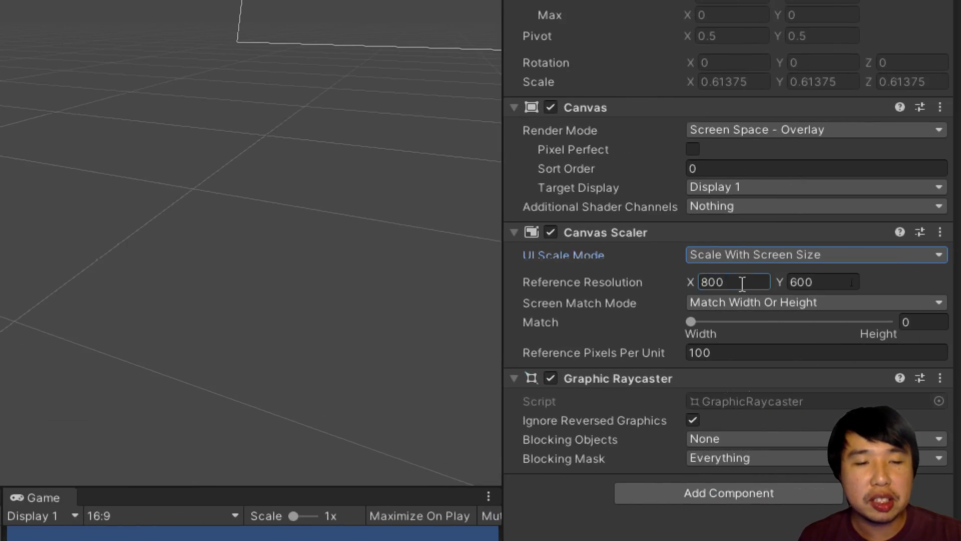
left_click(742, 283)
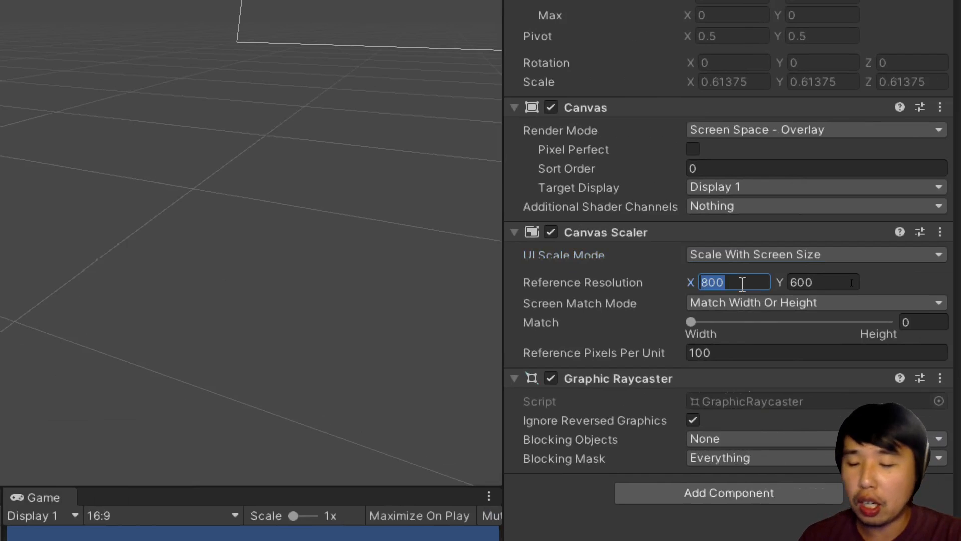
type("960")
key("Tab")
type("600")
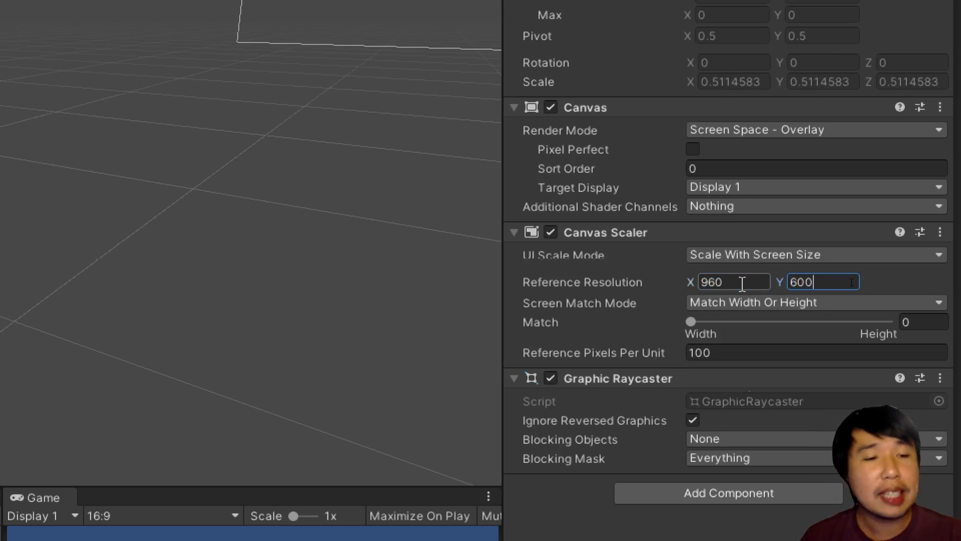
Step: Change the Canvas Scaler's reference resolution to 1280 x 720
left_click(743, 282)
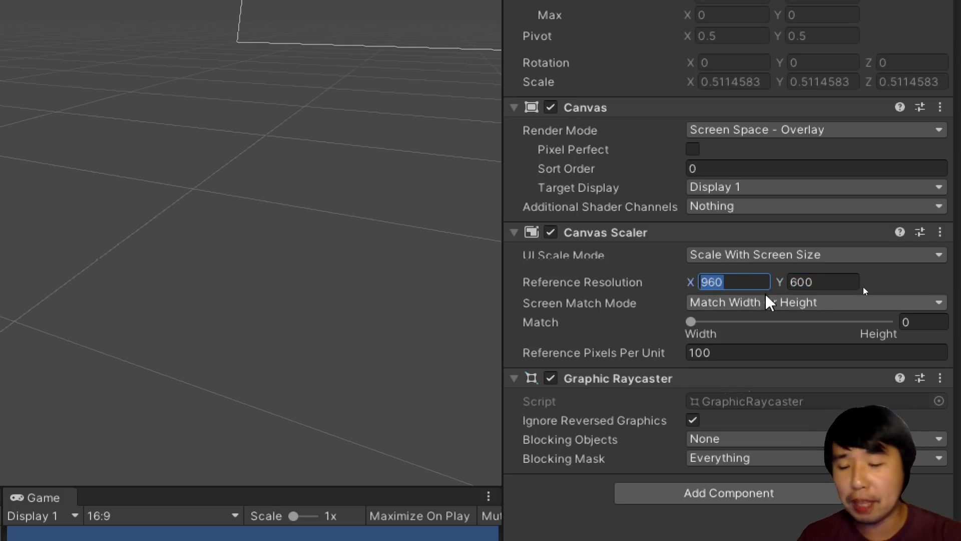
type("1280")
key("Tab")
type("720")
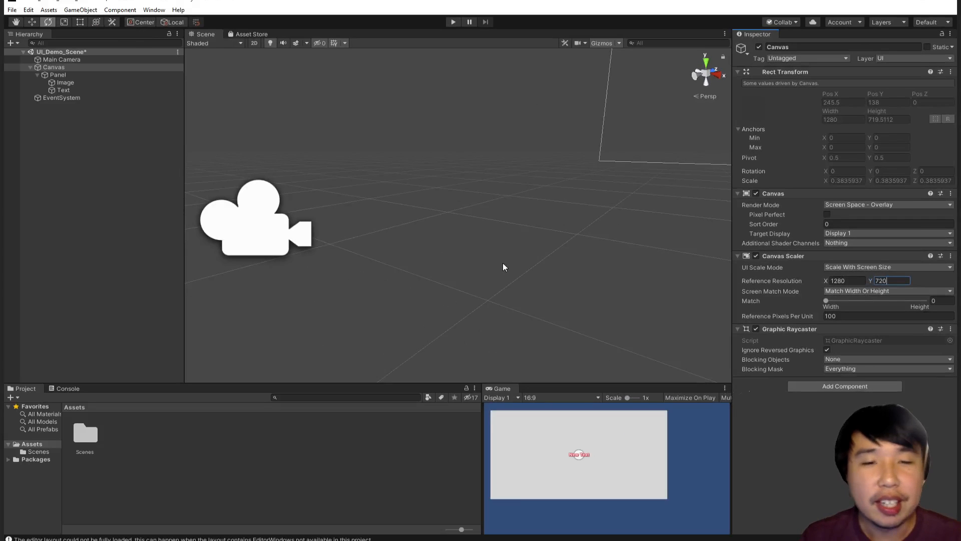
Step: Shrink the Panel toward the canvas's upper-left corner with the Rect tool, to Right about 1041 and Bottom about 626
left_click_drag(493, 269, 566, 239, "alt")
left_click(58, 75)
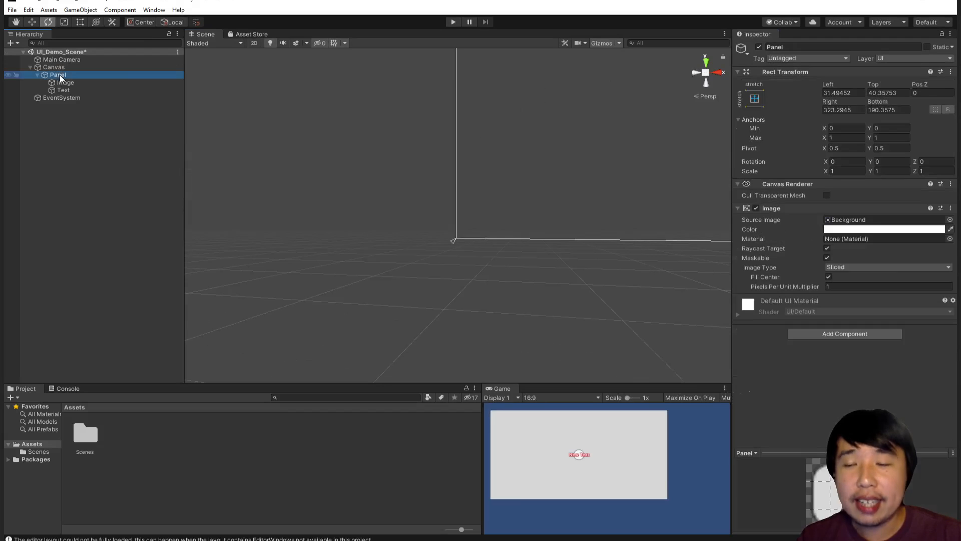
double_click(60, 79)
key("t")
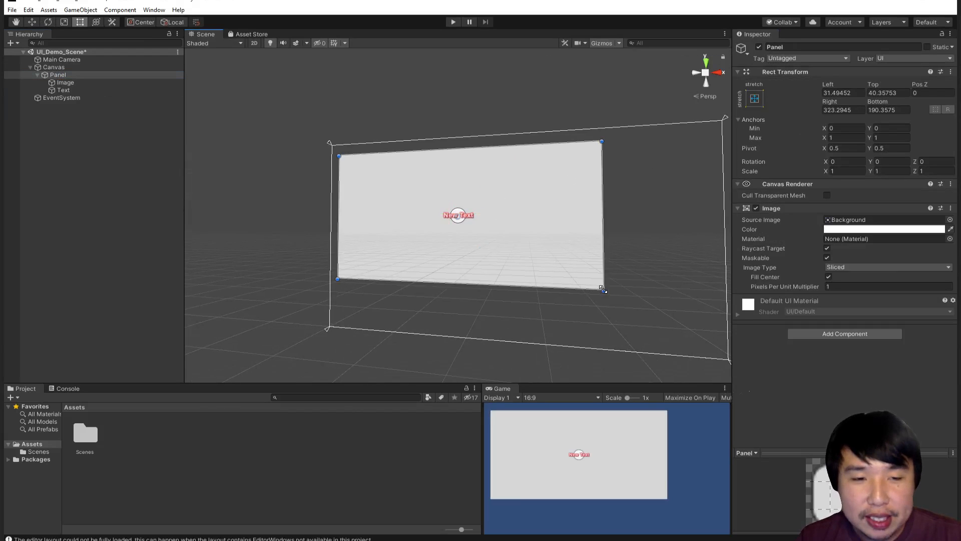
left_click_drag(603, 289, 389, 167)
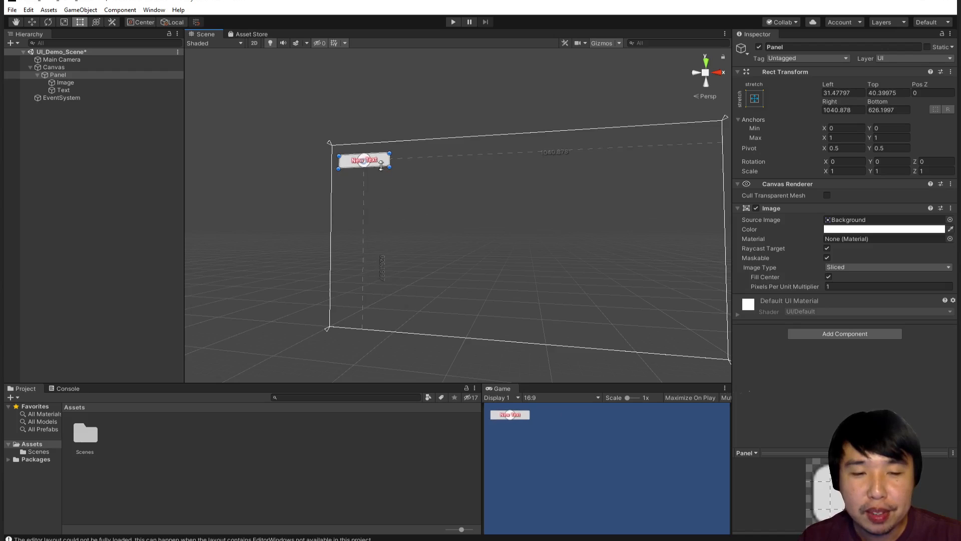
Step: Enlarge the Game view in width and height to test how the panel scales at 16:9
scroll(370, 172, "up", 2)
left_click_drag(480, 439, 390, 426)
left_click_drag(447, 383, 457, 332)
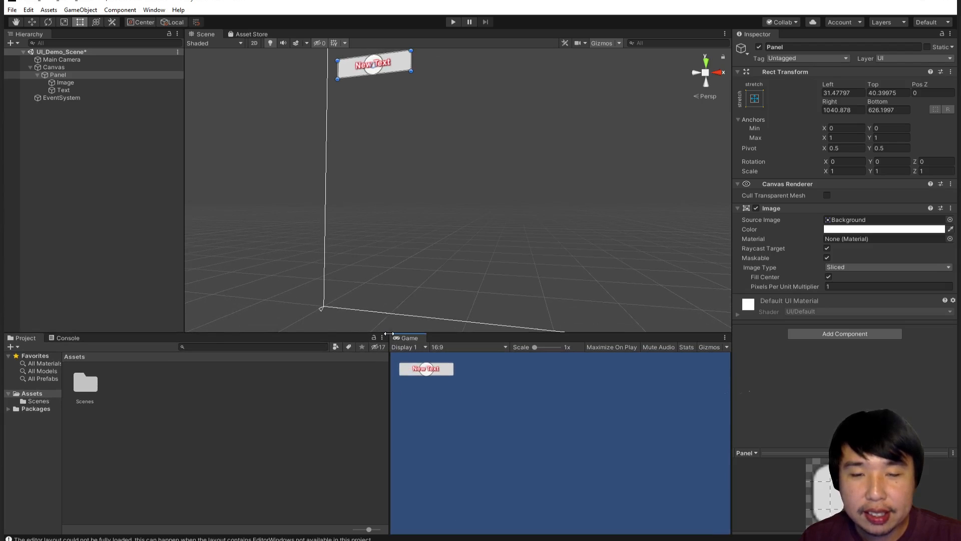
left_click_drag(389, 333, 297, 337)
left_click_drag(372, 334, 373, 314)
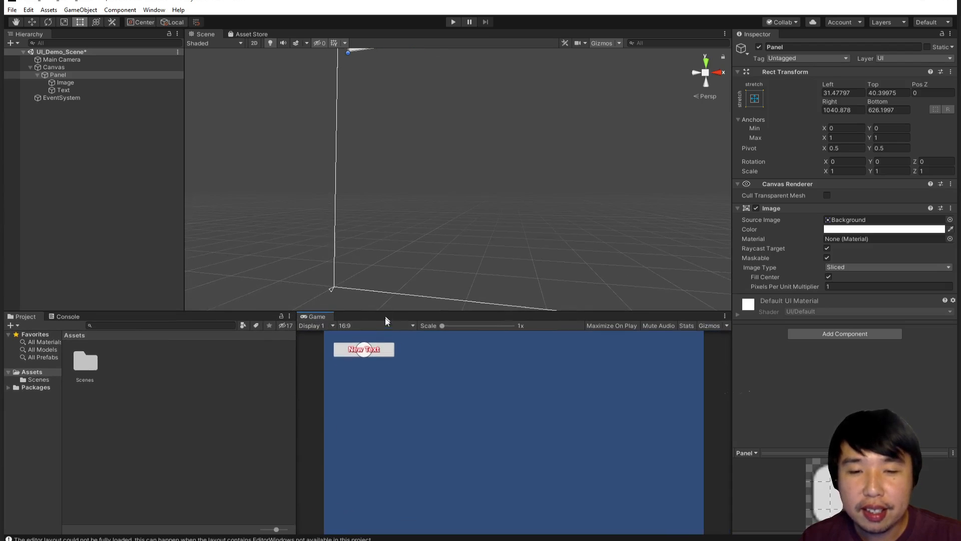
Step: Set the Game view's aspect to Free Aspect and narrow the view to test the panel's stretching
left_click(373, 325)
left_click(390, 358)
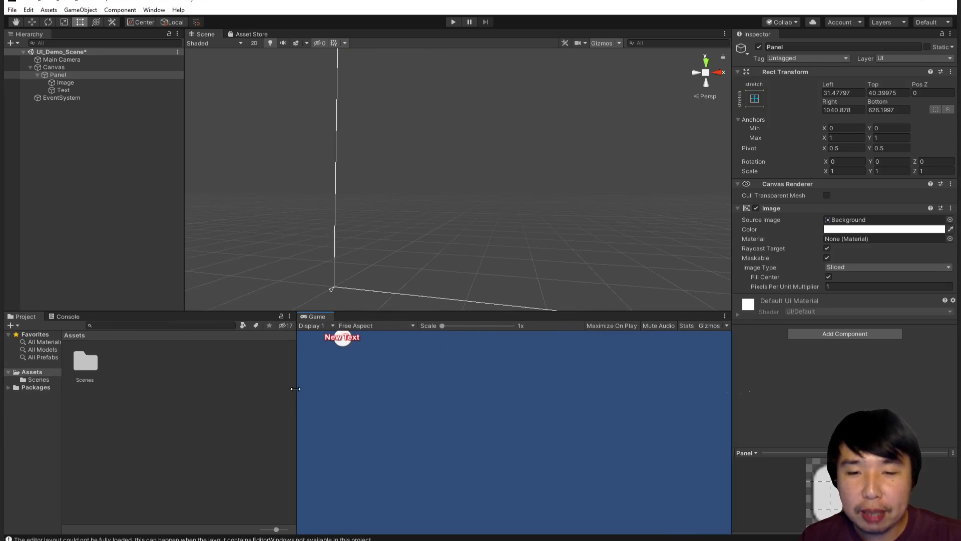
left_click_drag(295, 389, 389, 386)
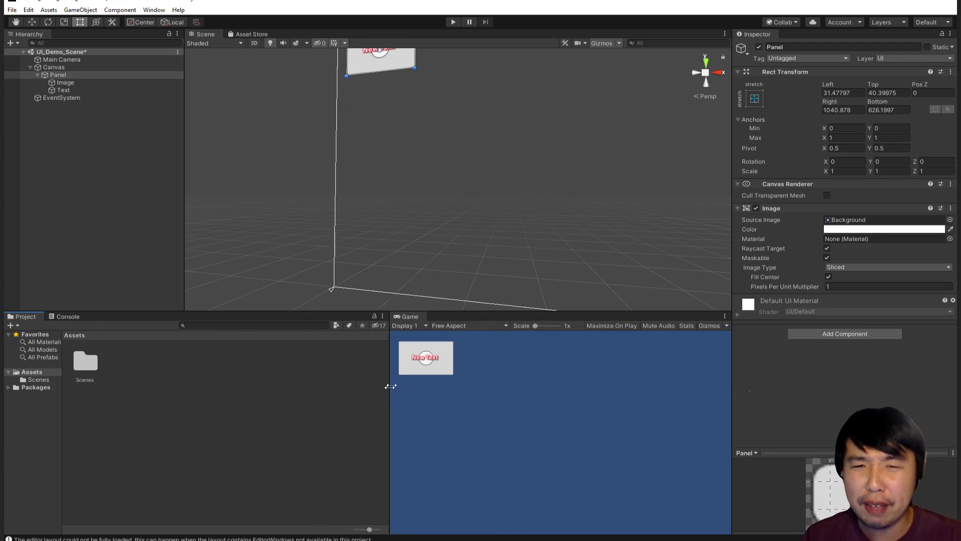
Step: Frame the Panel in the Scene view with the Rect tool active and switch the view to 2D
left_click_drag(499, 283, 497, 157, "alt")
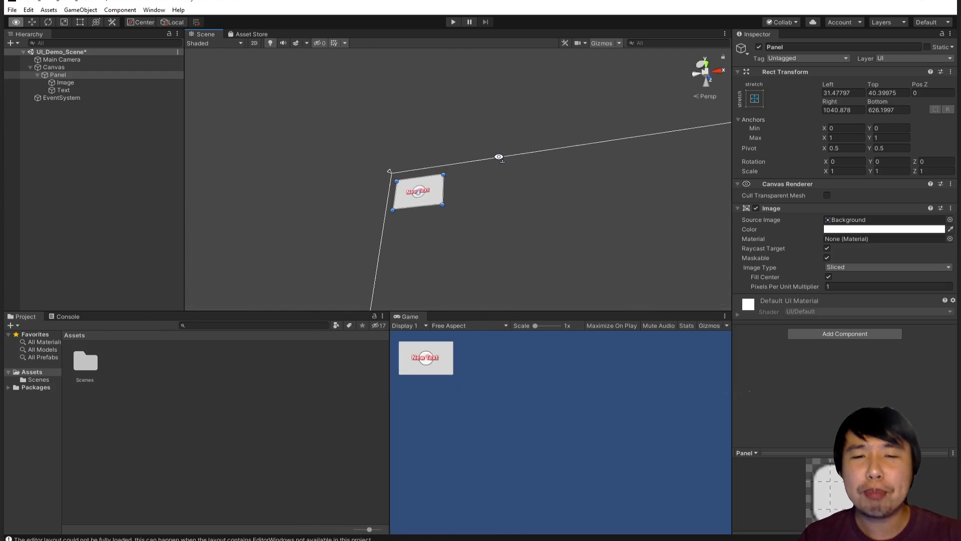
key("t")
key("f")
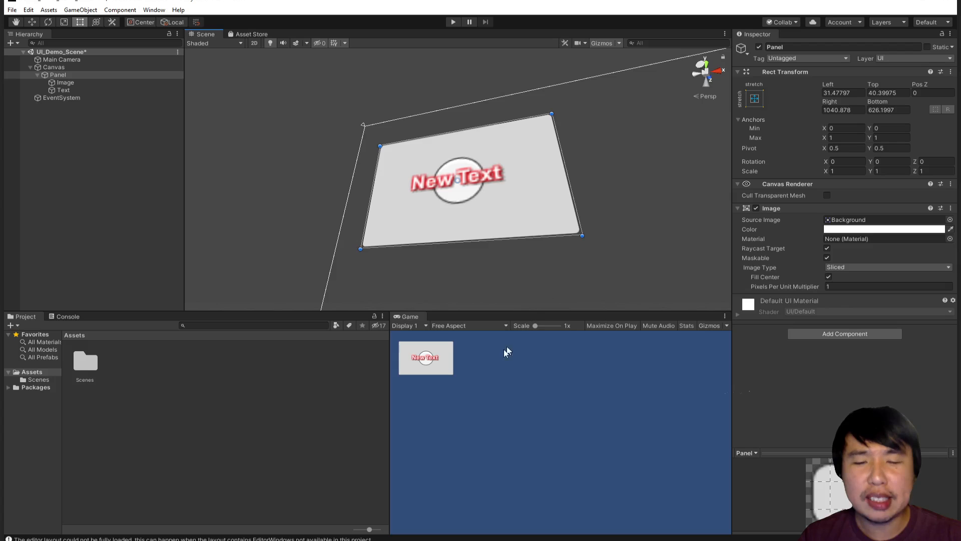
left_click(253, 43)
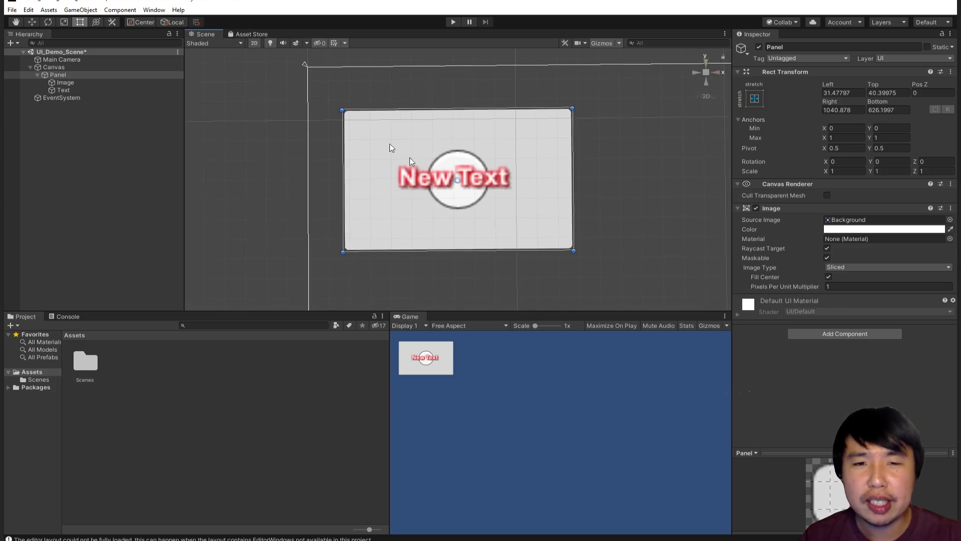
Step: Narrow the Game view slightly and test the Panel's layout at the 4:3, 16:10 and 16:9 aspect ratios
mouse_move(390, 385)
left_mouse_down()
mouse_move(276, 385)
mouse_move(533, 386)
mouse_move(328, 385)
mouse_move(493, 386)
mouse_move(403, 386)
left_mouse_up()
left_click(499, 326)
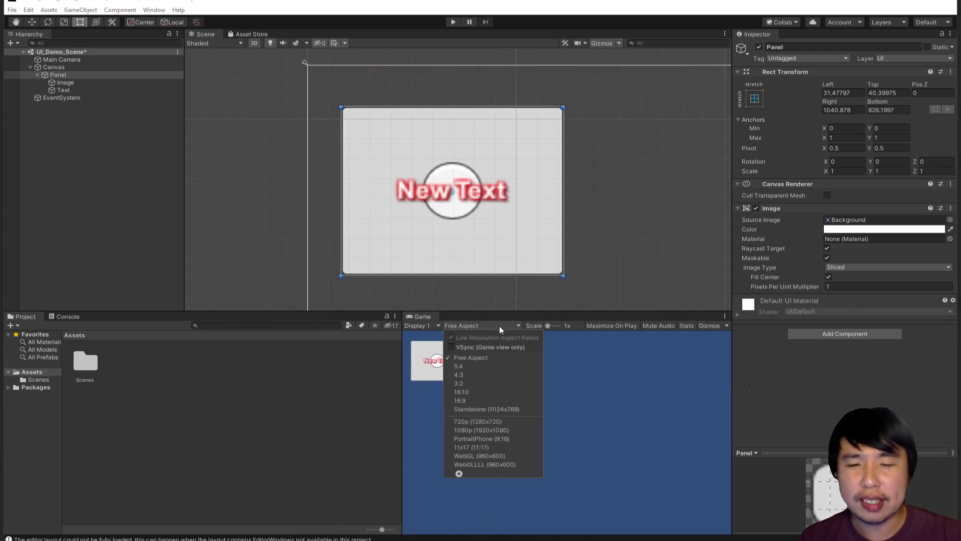
left_click(485, 377)
left_click(494, 325)
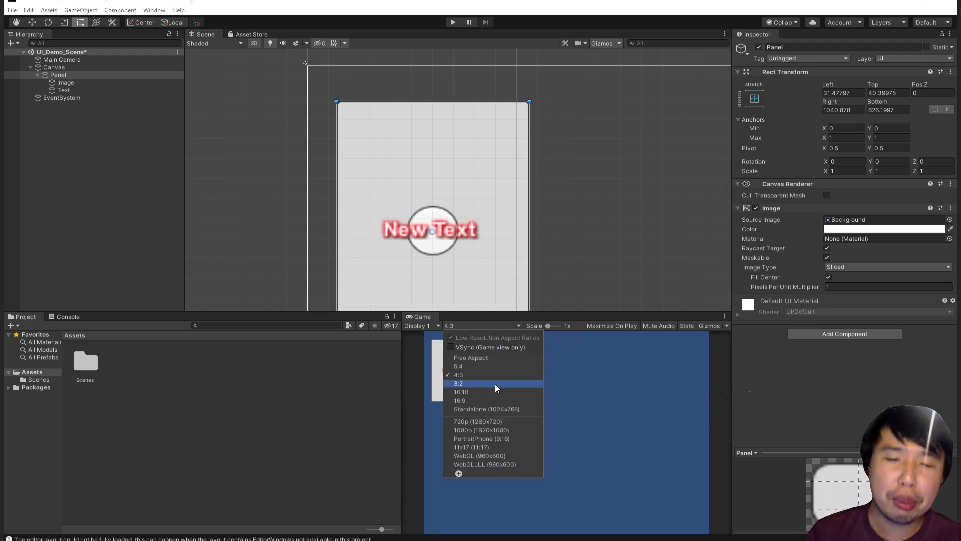
left_click(495, 392)
left_click(501, 325)
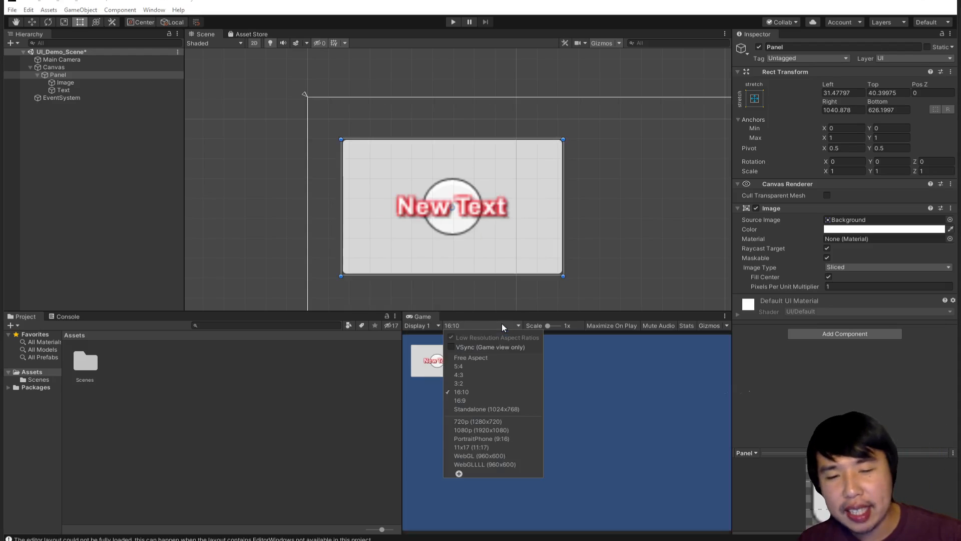
left_click(490, 401)
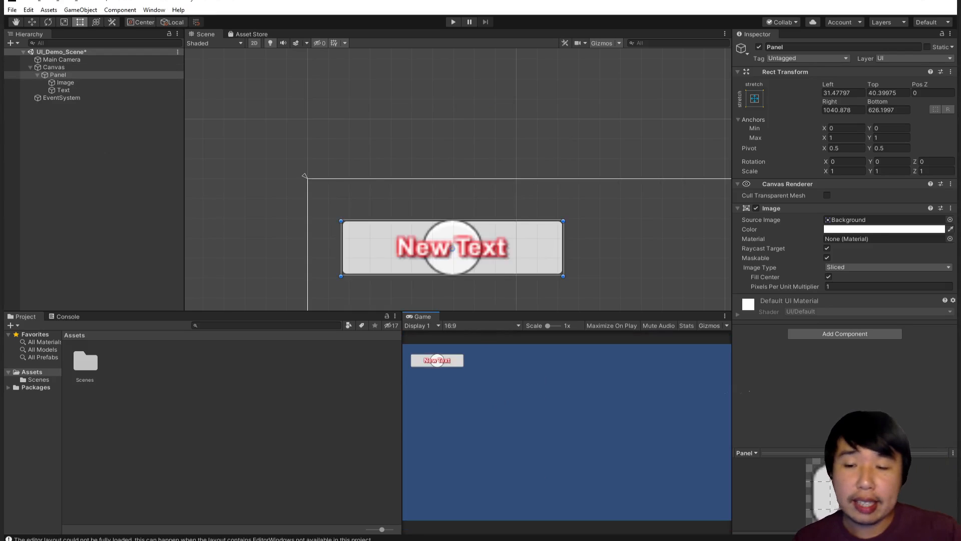
Step: Switch to the Notepad++ lesson outline, highlight the word "anchors", and return to Unity
key("alt+Tab")
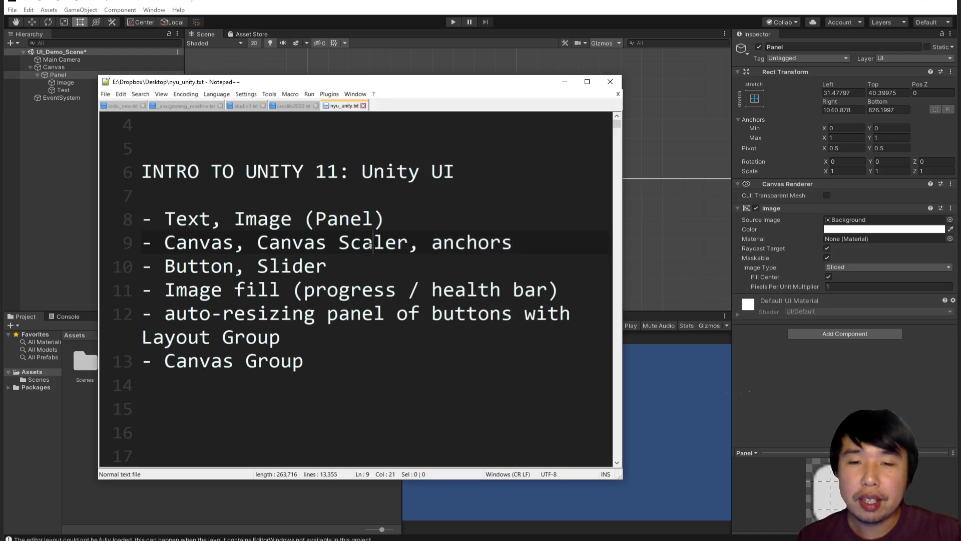
left_click_drag(520, 244, 432, 242)
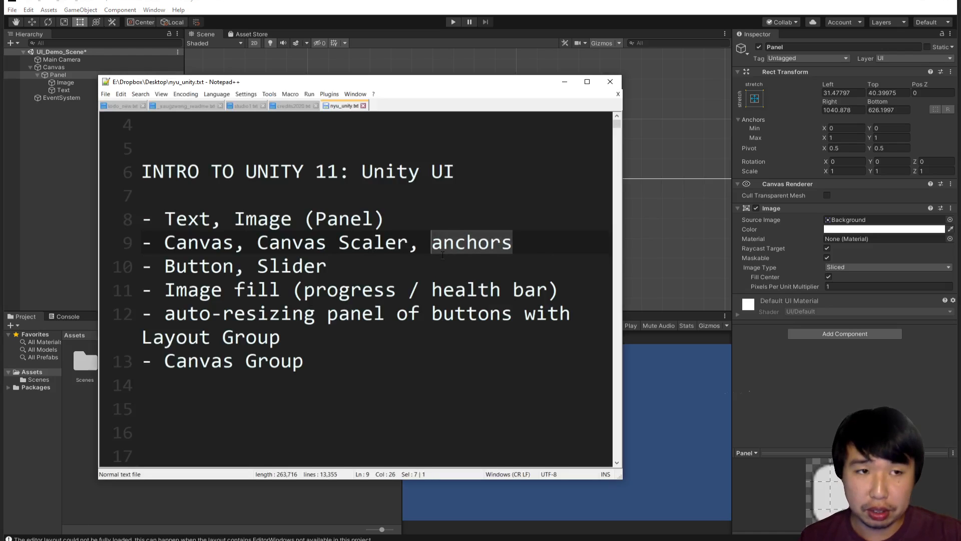
left_click(590, 7)
Step: Set the Panel's anchor preset to top left in its Rect Transform
left_click(96, 75)
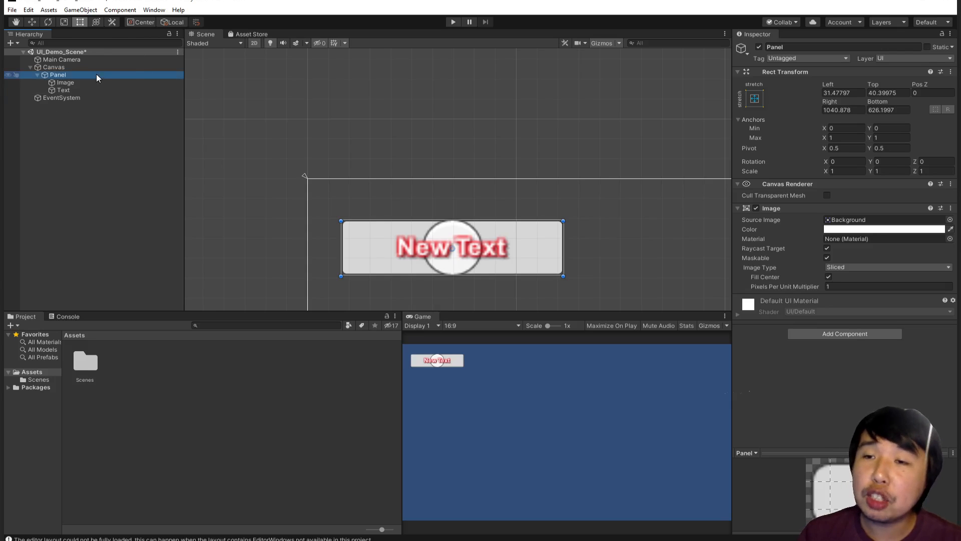
key("ctrl")
key("ctrl")
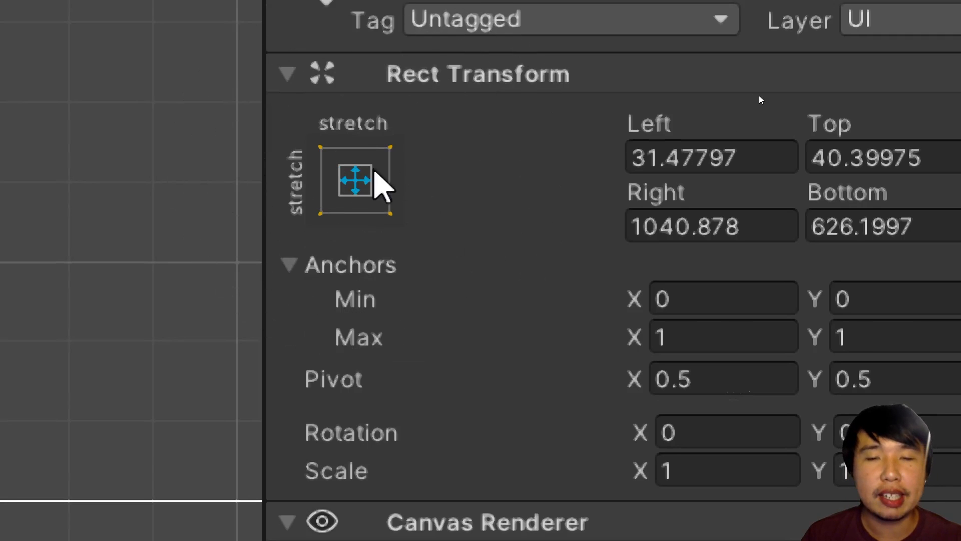
left_click(374, 175)
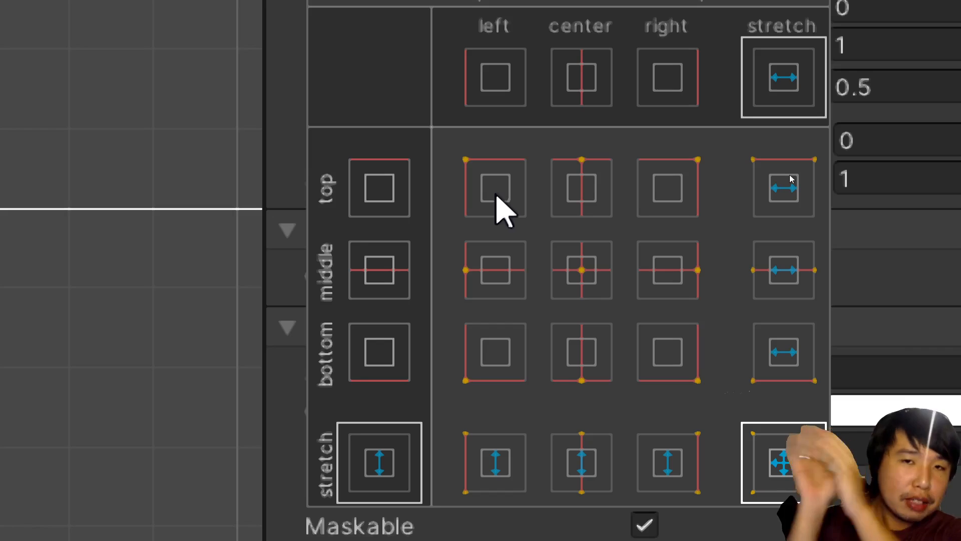
left_click(497, 195)
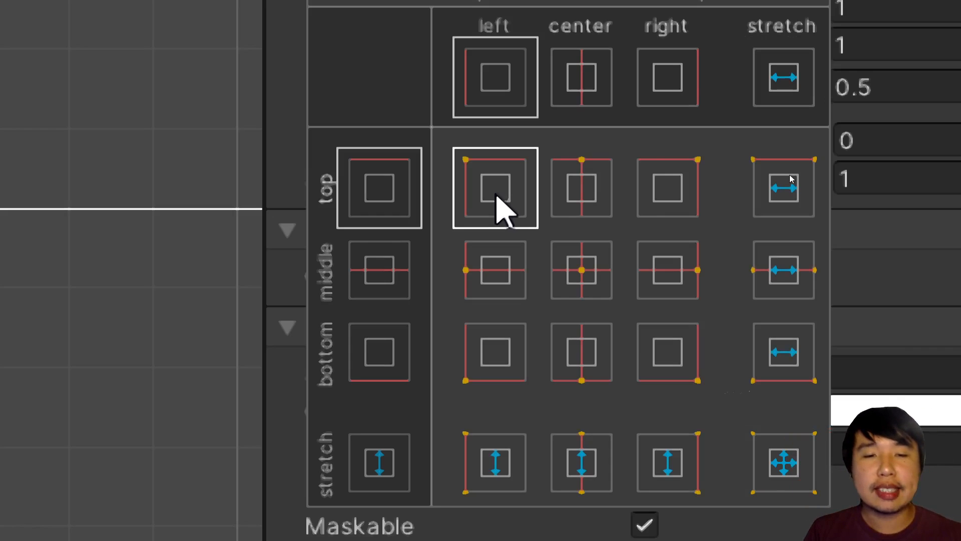
left_click(465, 167)
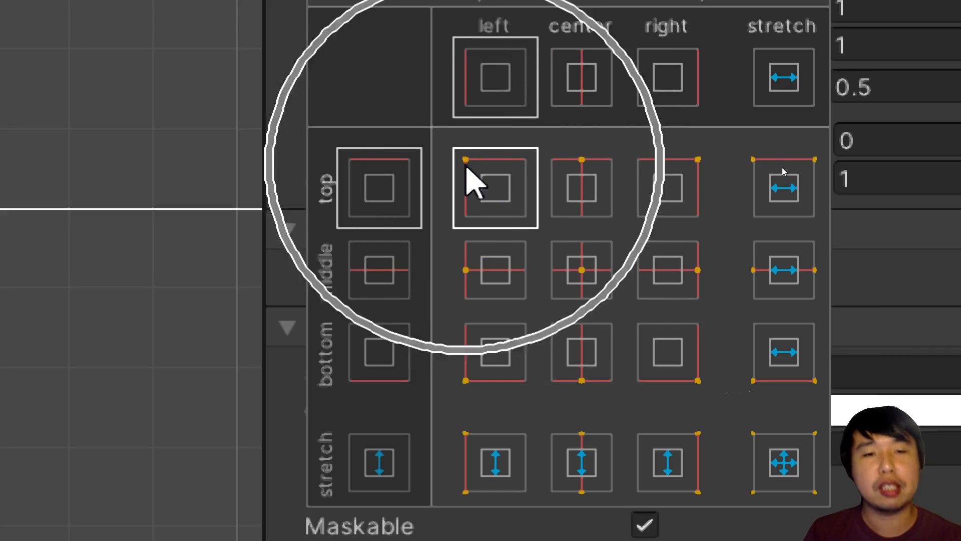
Step: Try the top-right, bottom-right, bottom-left and middle-center anchor presets on the Panel, return to top left, and close the presets
left_click(670, 187)
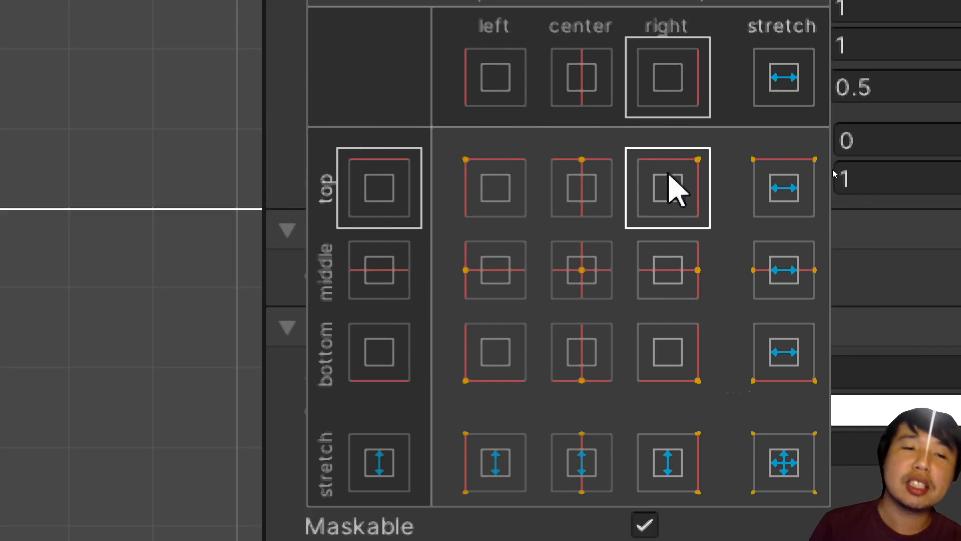
left_click(674, 350)
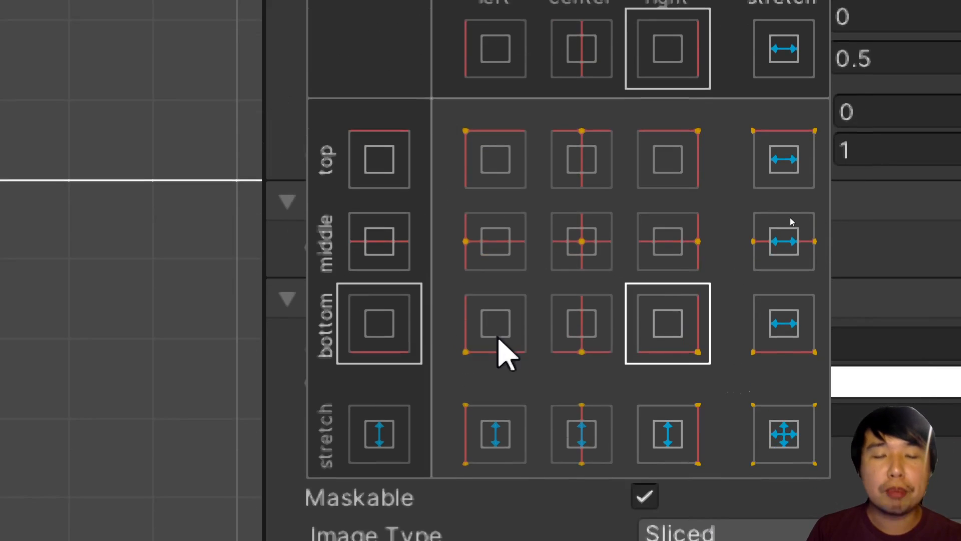
left_click(500, 341)
left_click(498, 150)
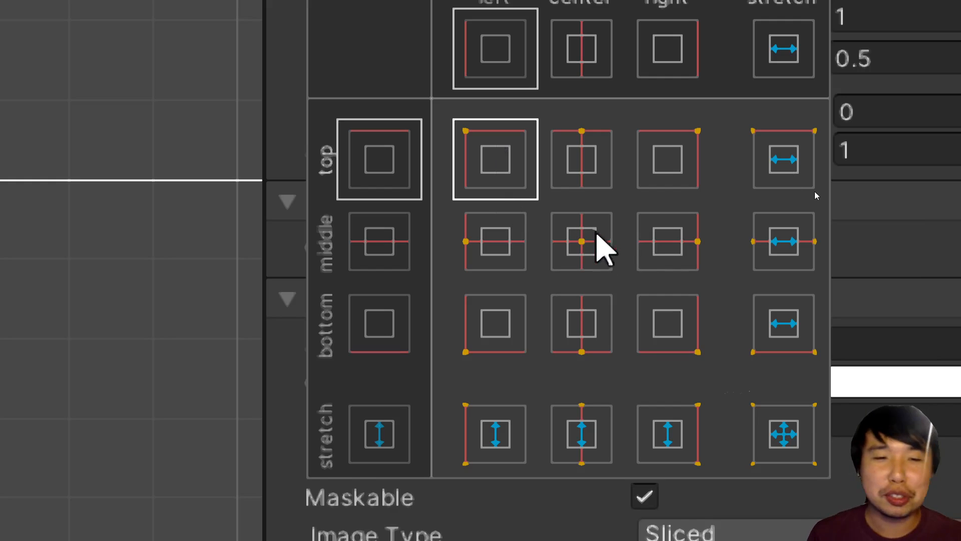
left_click(597, 234)
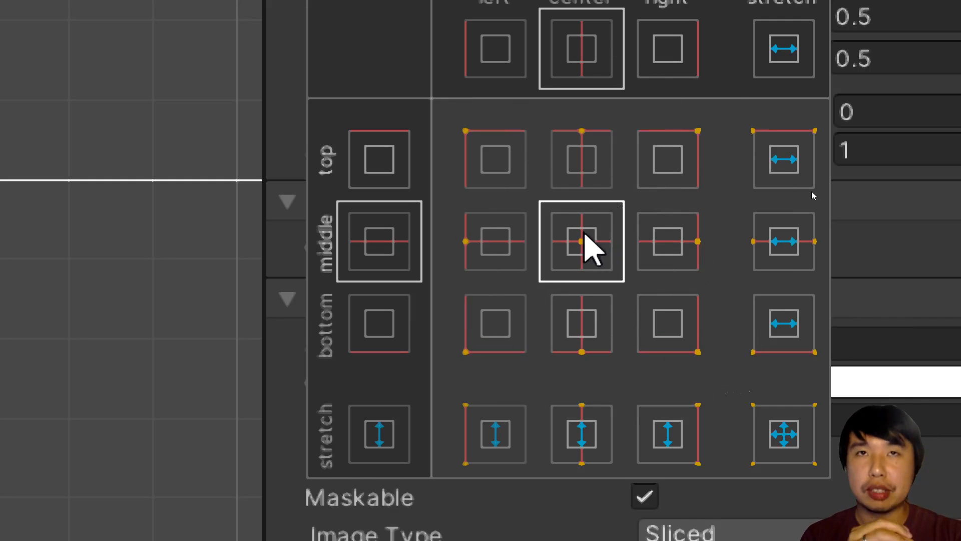
left_click(479, 173)
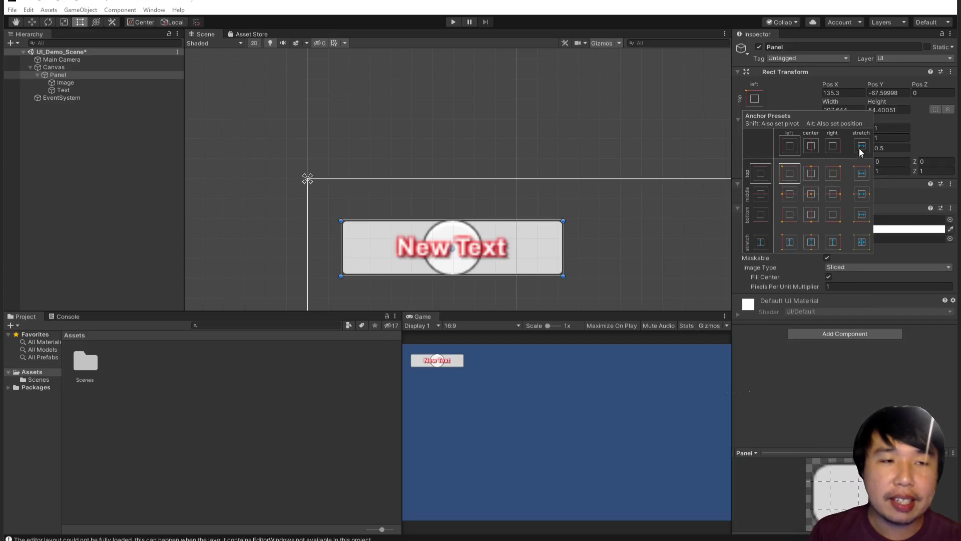
left_click(796, 96)
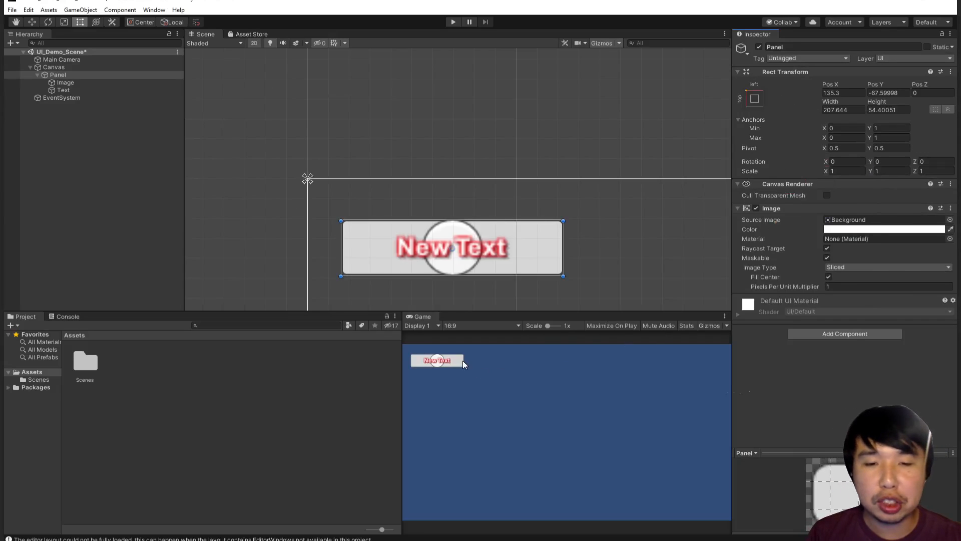
Step: Test the anchored Panel by resizing the Game view at Free Aspect, and set the aspect back to 16:9
left_click(454, 325)
left_click(480, 358)
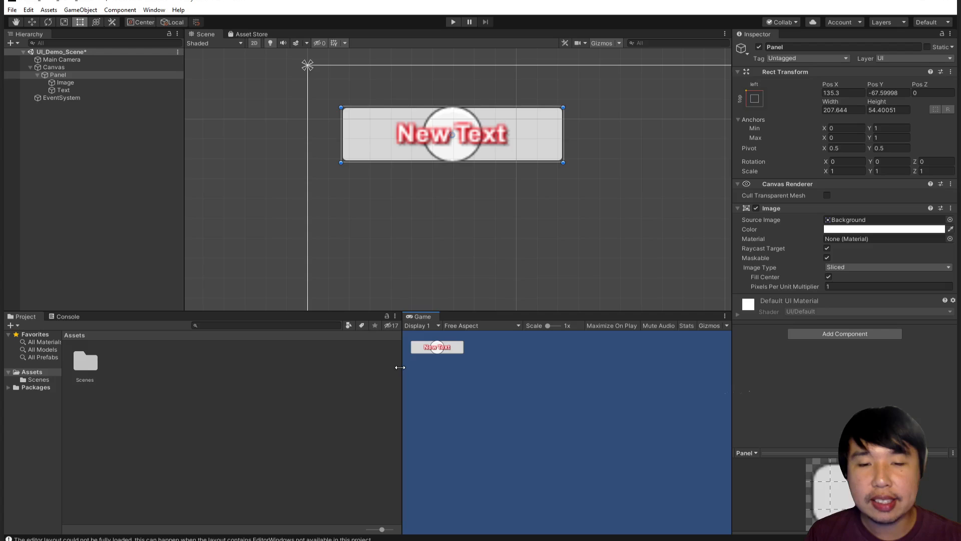
left_click_drag(400, 368, 298, 396)
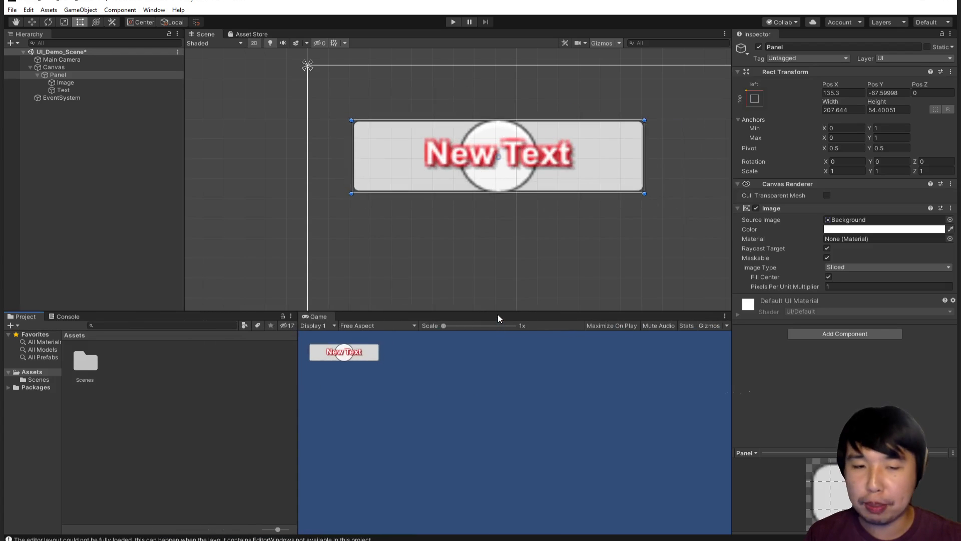
left_click_drag(498, 315, 519, 309)
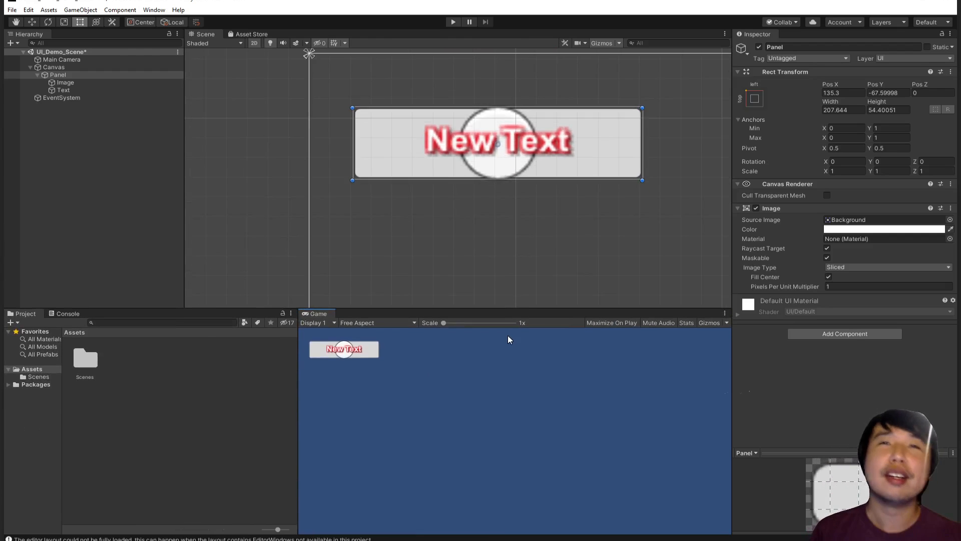
left_click_drag(298, 359, 355, 379)
left_click(404, 323)
left_click(411, 398)
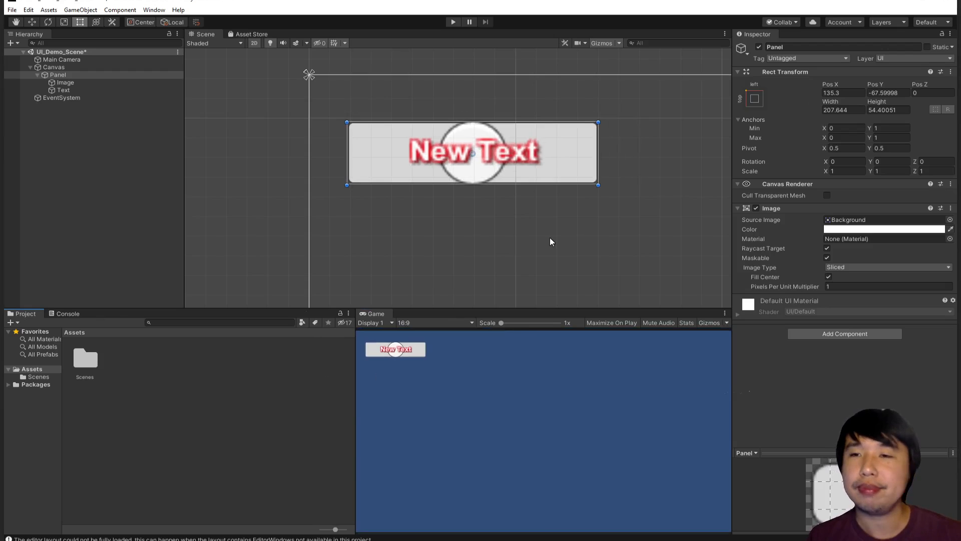
Step: Switch to the Notepad++ lesson outline, highlight the Canvas line and the "Button, Slider" topic, and return to Unity
key("alt+Tab")
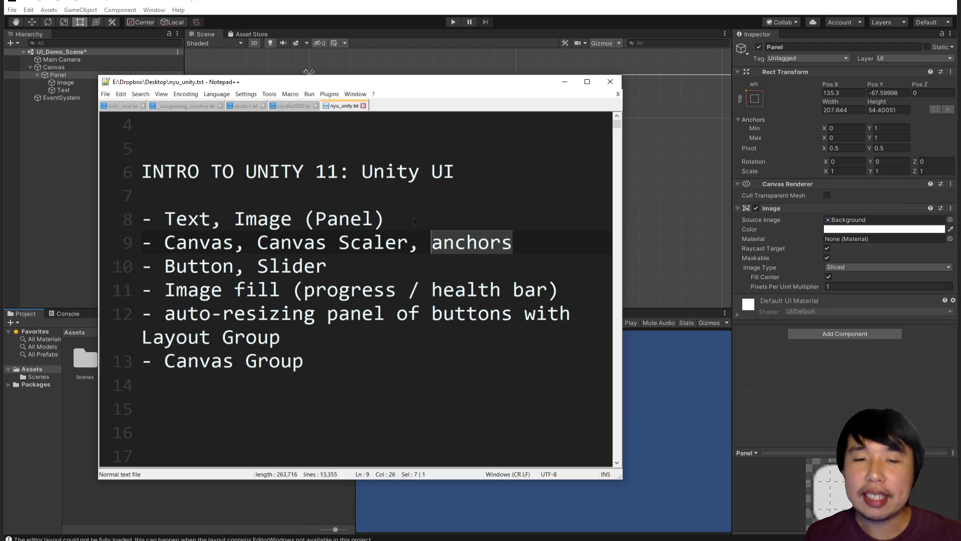
left_click_drag(512, 242, 160, 240)
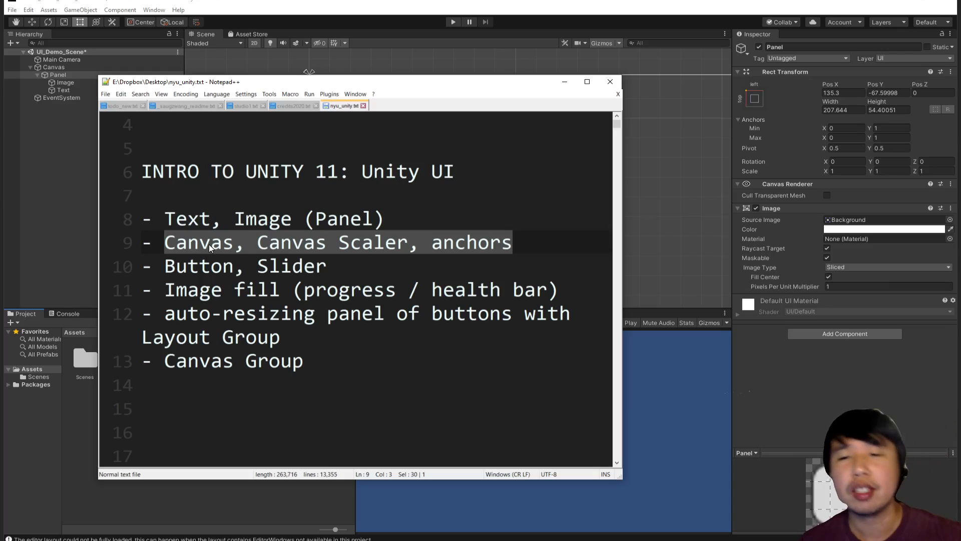
left_click(231, 259)
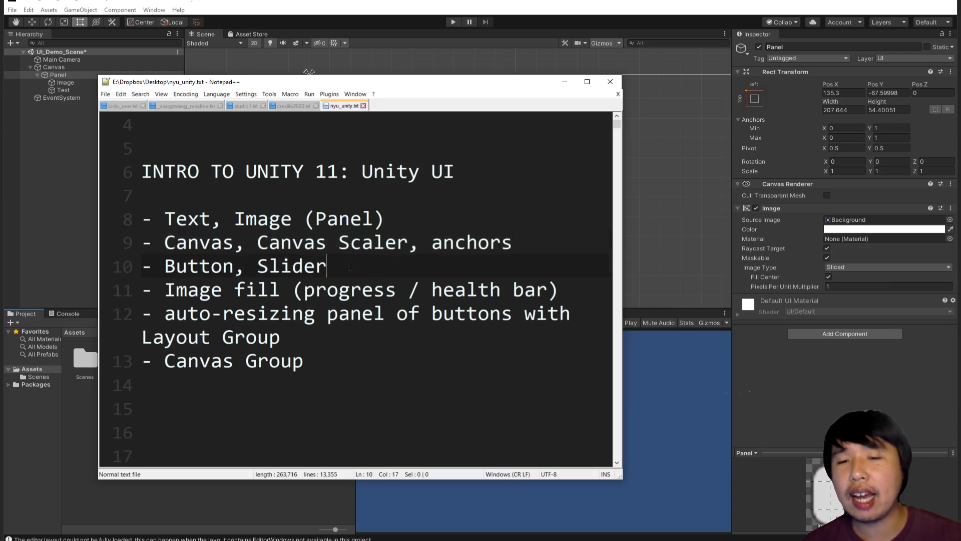
left_click_drag(397, 264, 163, 269)
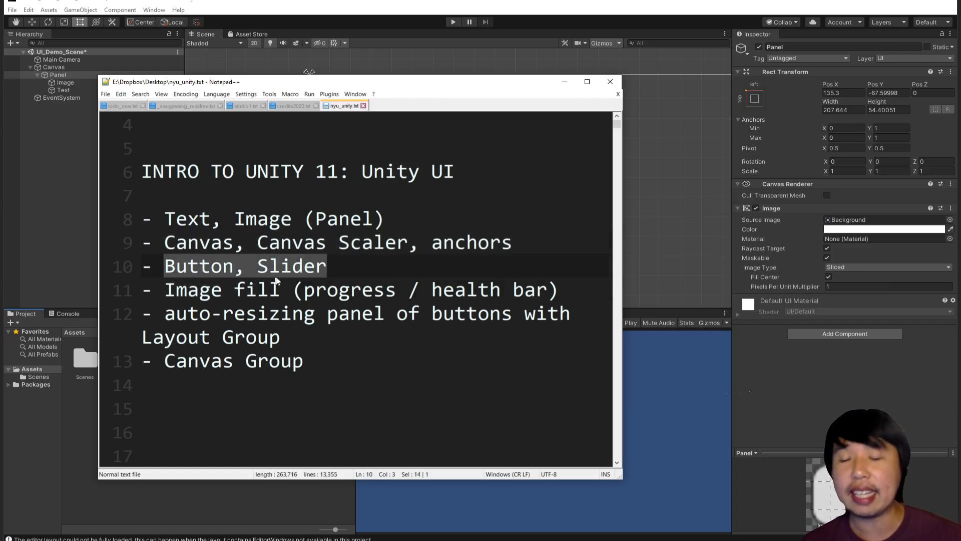
left_click(83, 128)
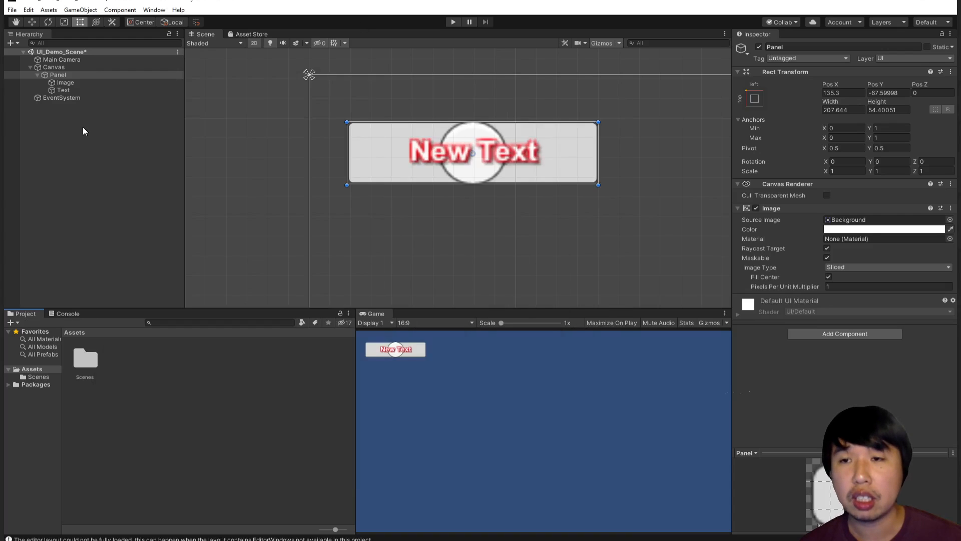
Step: Add a UI Button to the Canvas and move it below the Panel
left_click(80, 127)
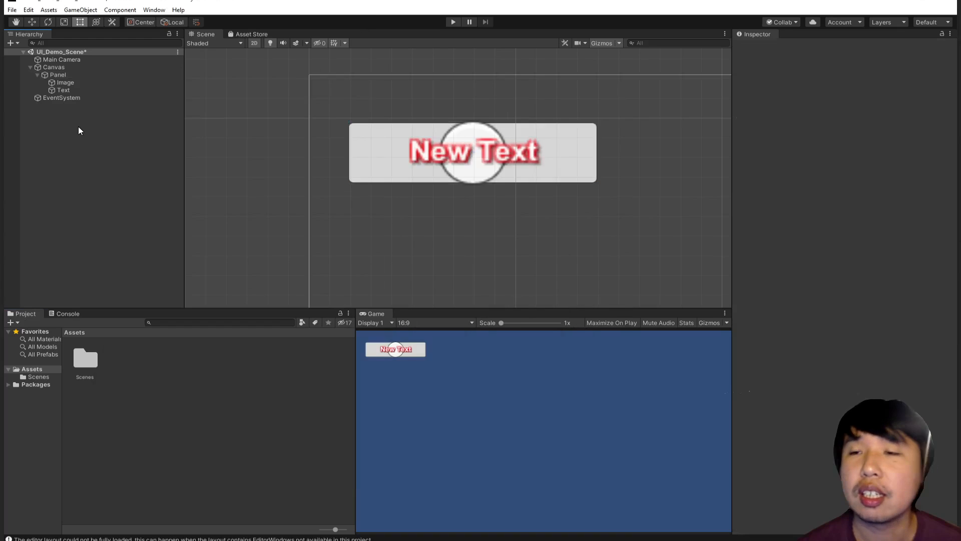
left_click(14, 44)
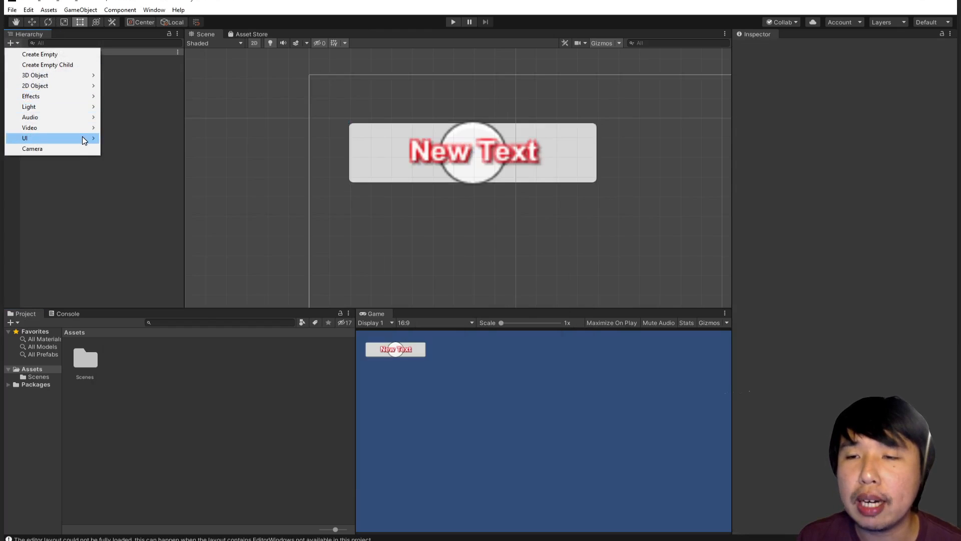
mouse_move(83, 139)
left_click(155, 181)
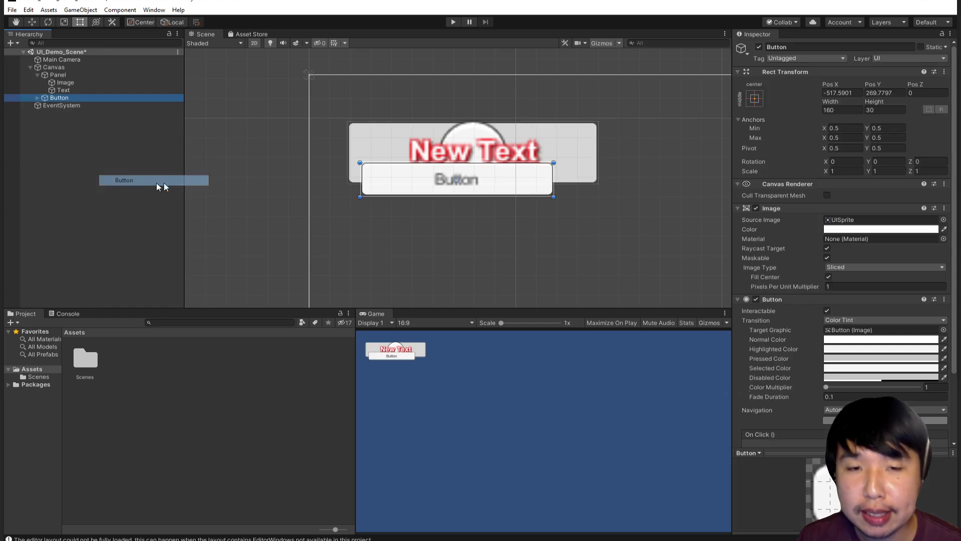
left_click_drag(549, 186, 526, 249)
Step: Set the font size of the Button's child Text to 32
left_click(542, 247)
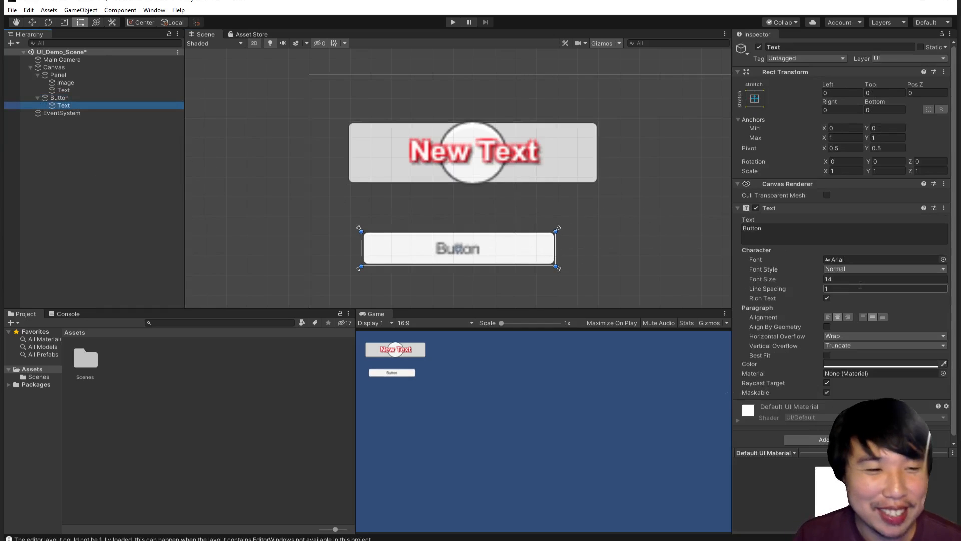
left_click(829, 279)
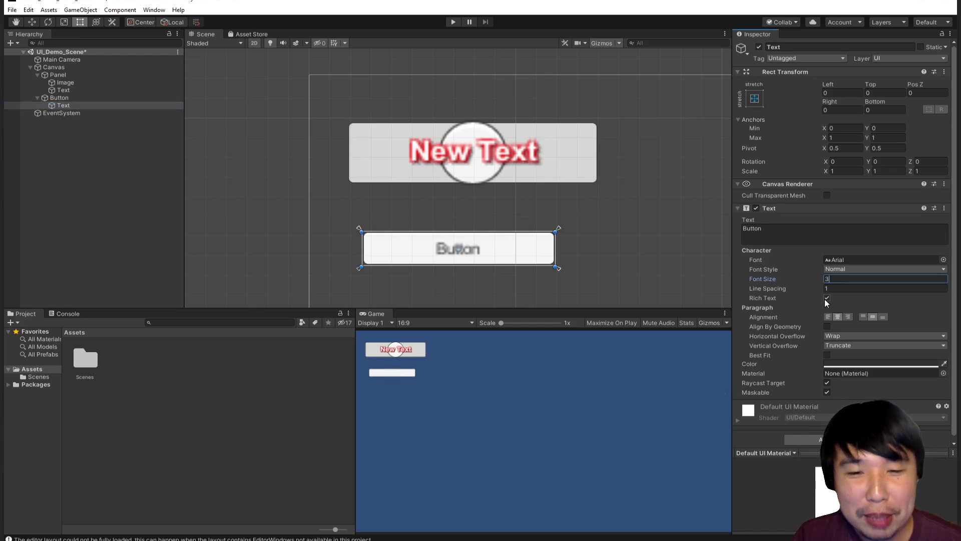
type("32")
scroll(543, 246, "down", 2)
Step: Examine the Button and its child Text in the Scene view to compare the label with the button's size
left_click(125, 99)
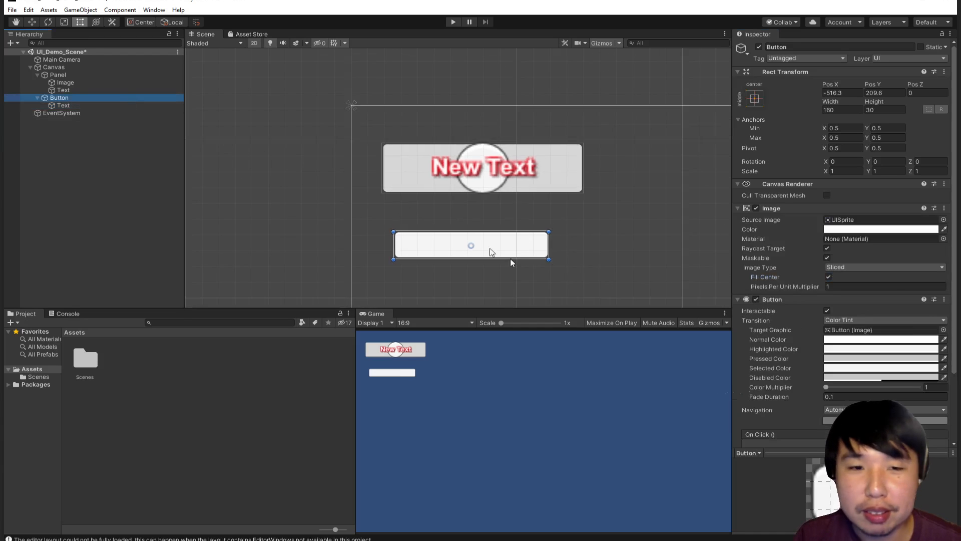
left_click(63, 105)
scroll(500, 283, "up", 4)
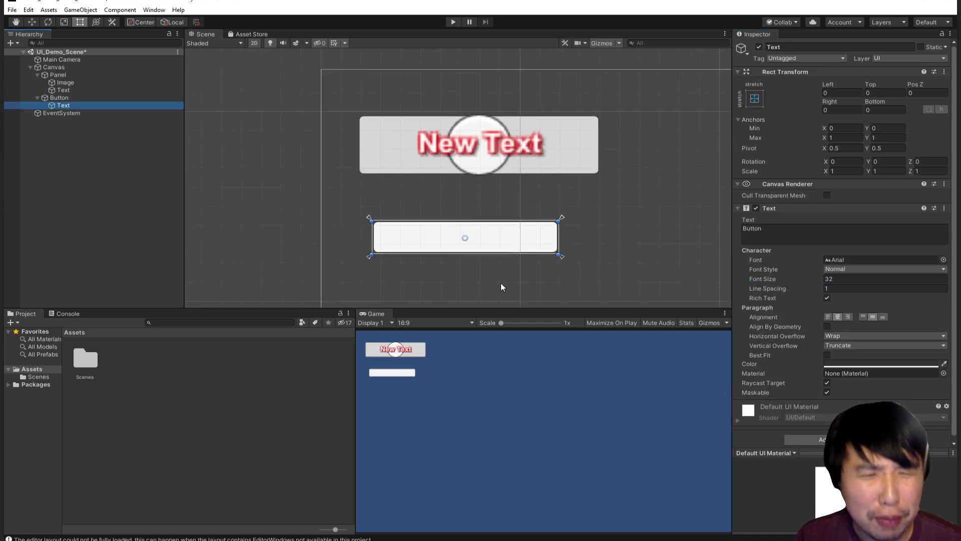
scroll(496, 283, "up", 1)
scroll(481, 258, "down", 2)
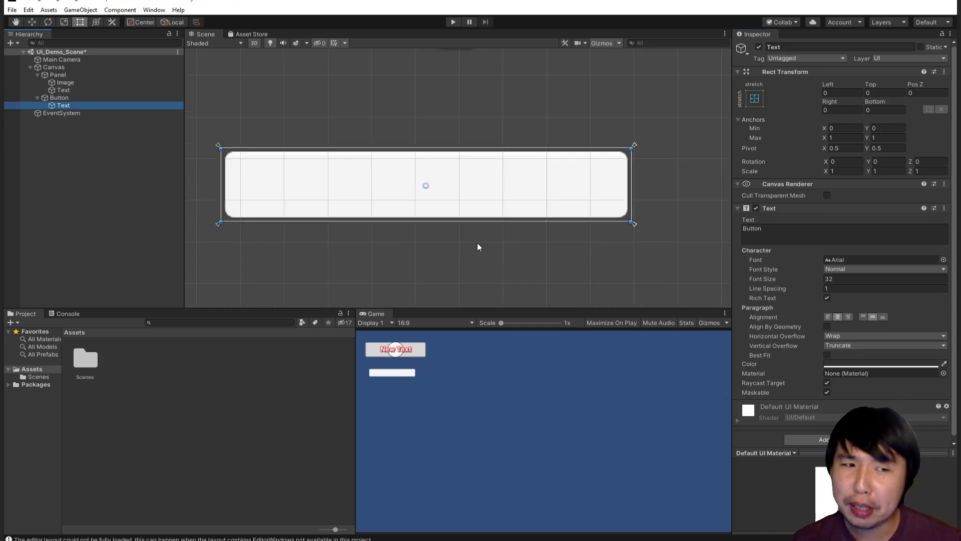
scroll(505, 250, "down", 3)
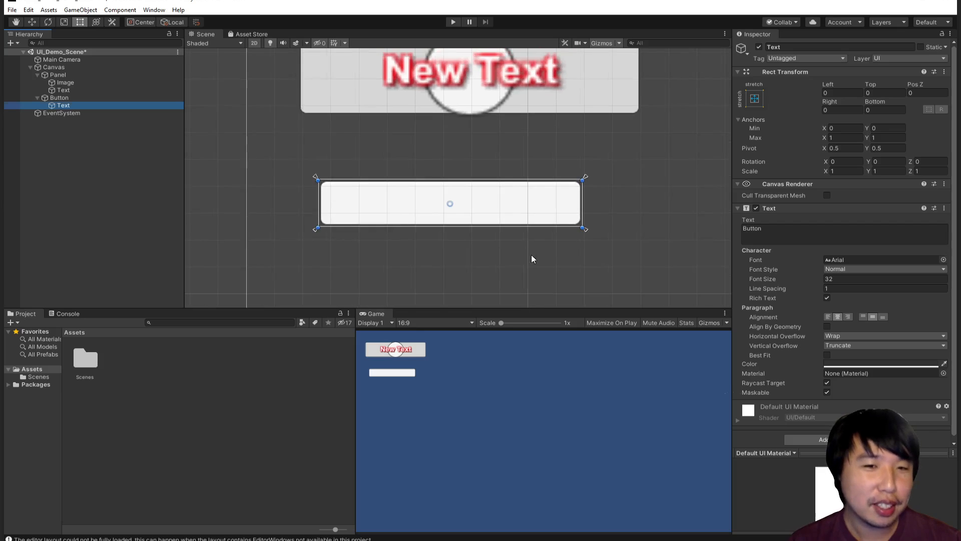
Step: Enlarge the Button to about 220 × 65 so its label fits, and shift it to about X -475, Y 178
middle_click_drag(530, 254, 451, 193)
scroll(455, 198, "down", 1)
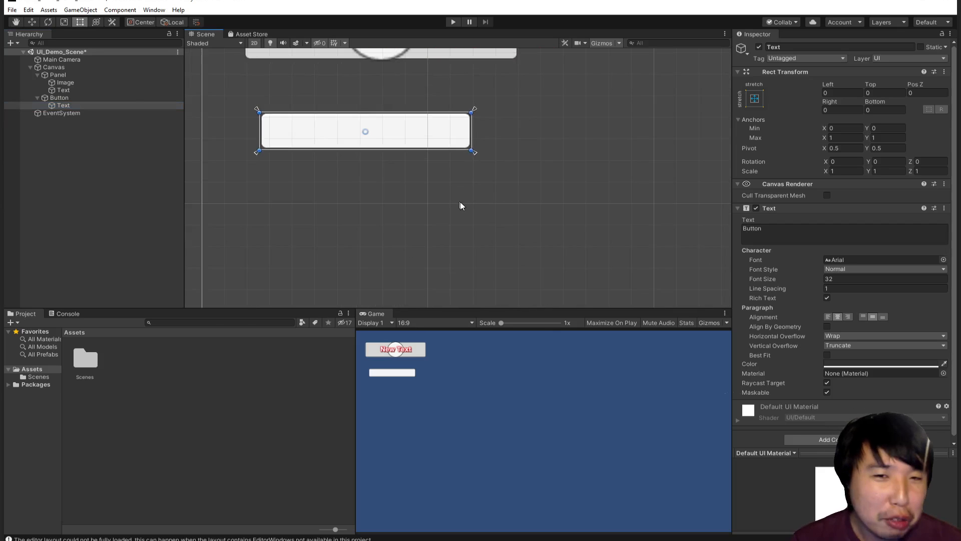
left_click(73, 98)
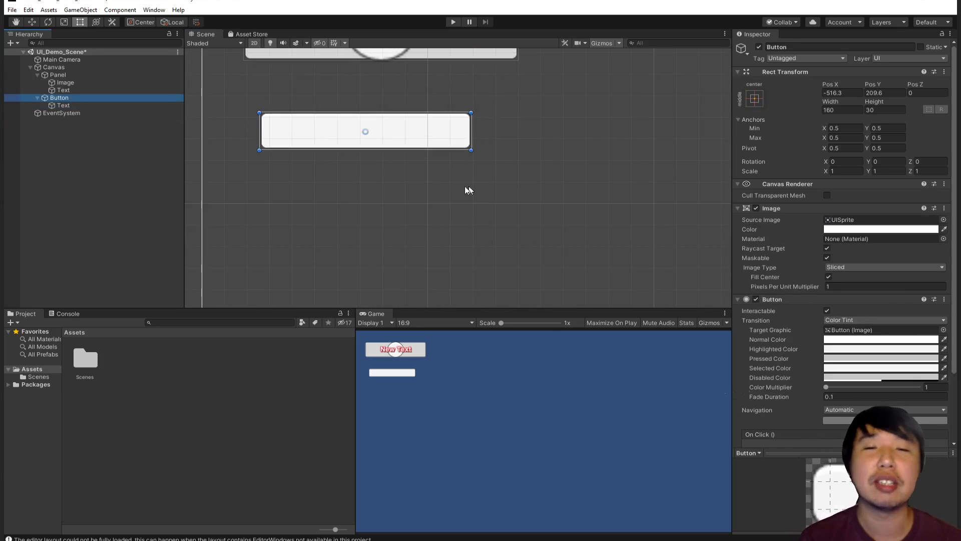
left_click_drag(470, 150, 525, 184)
scroll(508, 201, "down", 9)
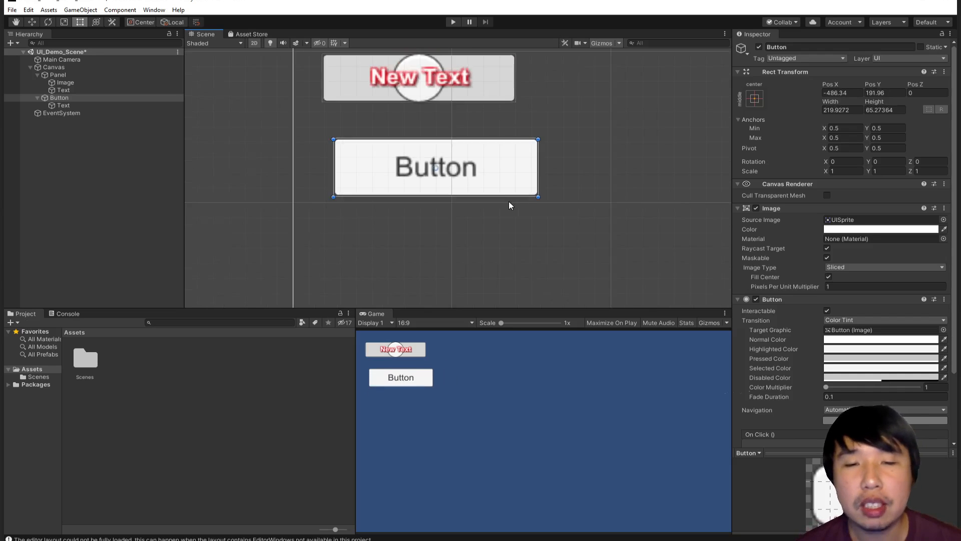
middle_click_drag(586, 206, 528, 198)
left_click_drag(452, 172, 460, 182)
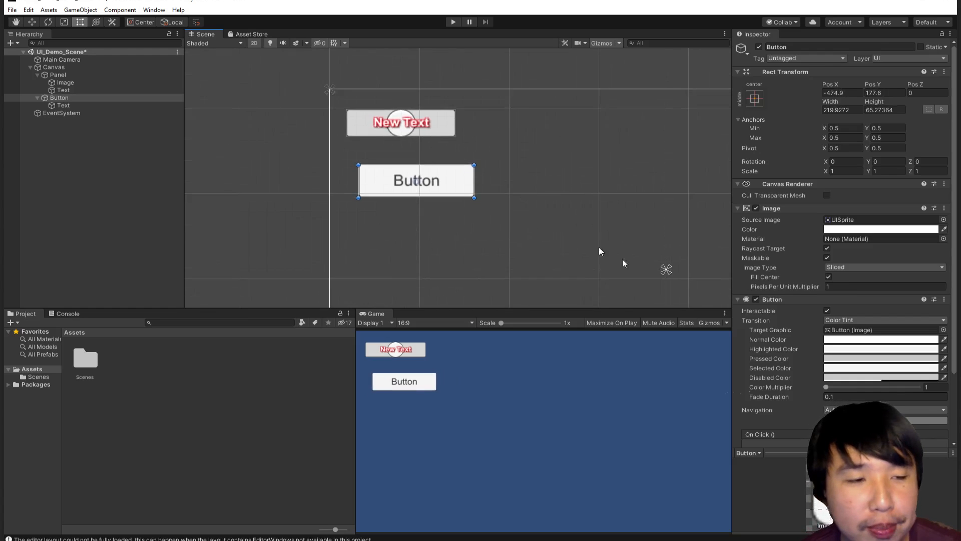
Step: Add an On Click entry to the Button and assign the Button object itself as its target
scroll(808, 316, "down", 3)
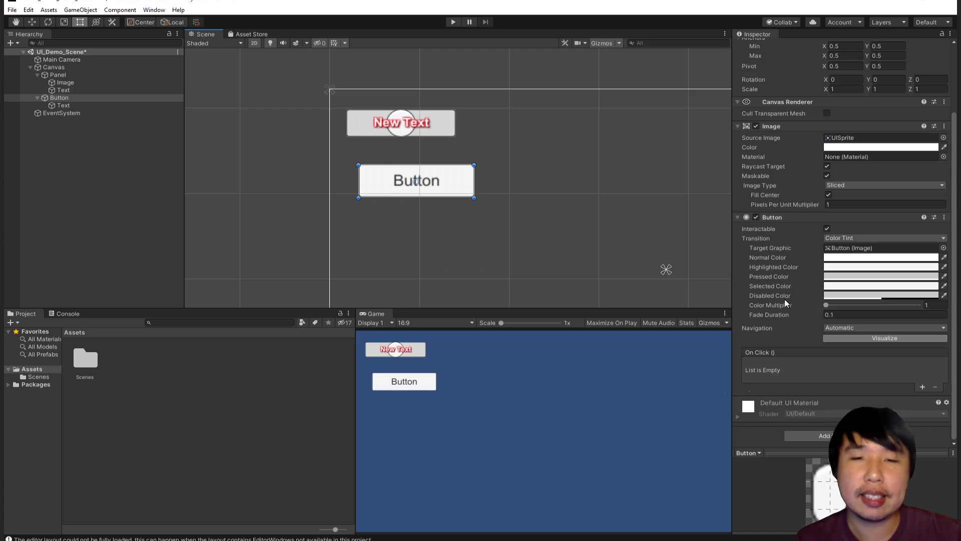
left_click(85, 90)
left_click(86, 98)
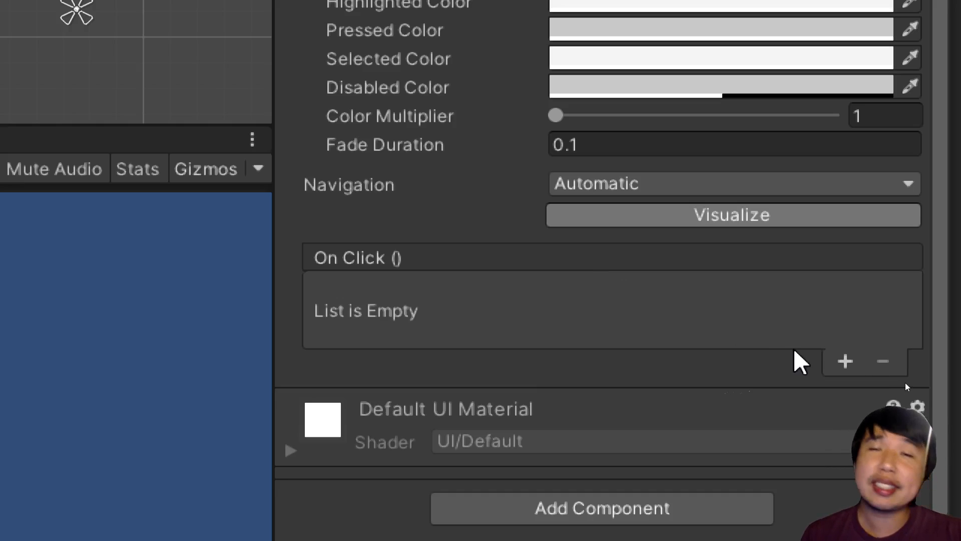
left_click(843, 361)
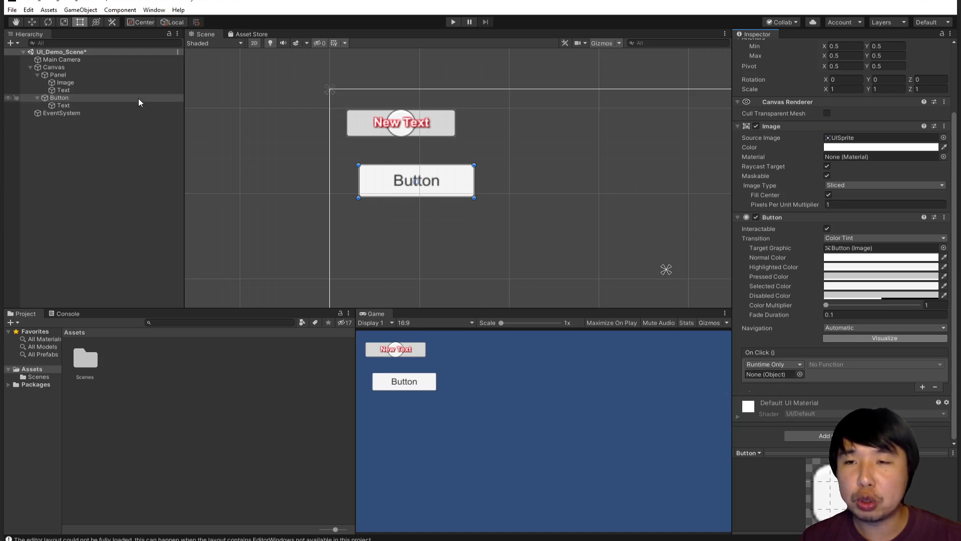
left_click_drag(136, 97, 465, 219)
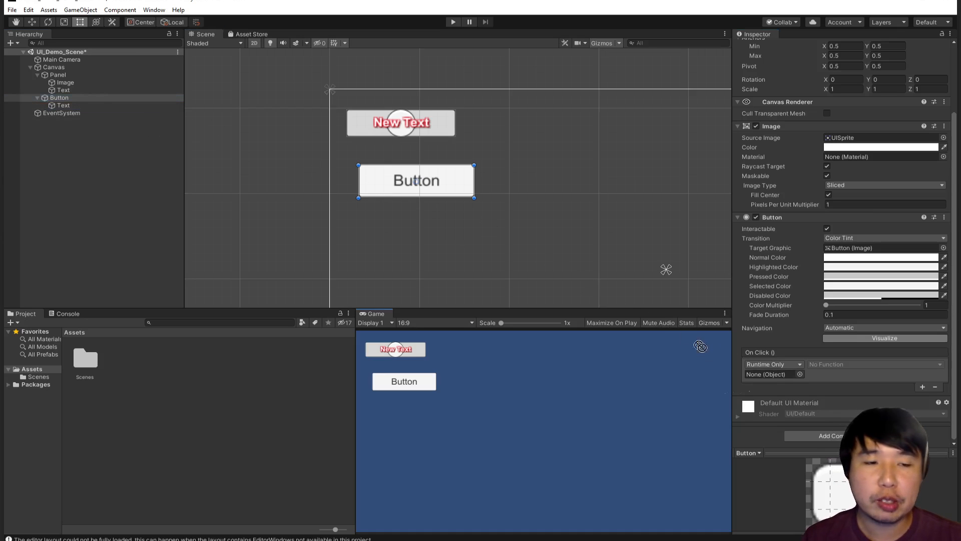
left_click_drag(756, 377, 766, 371)
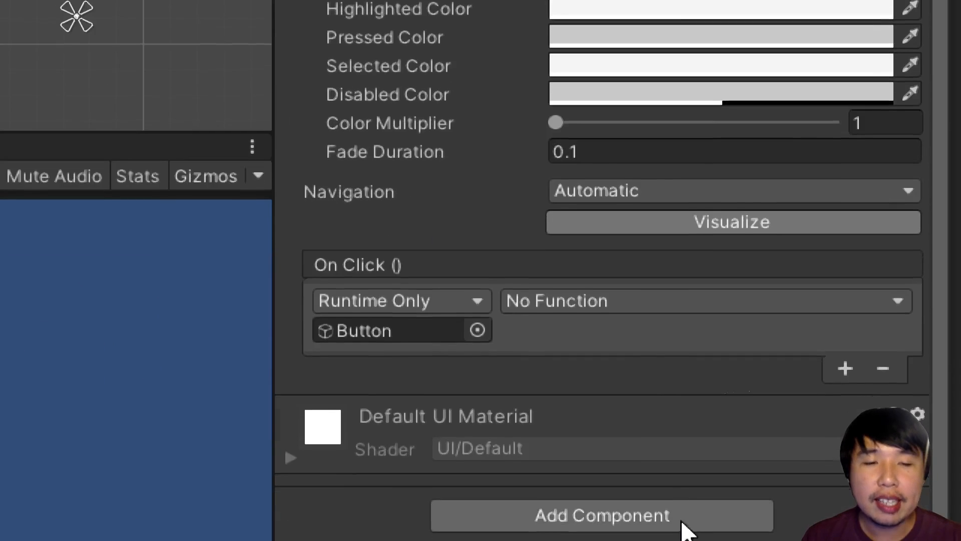
Step: Set the On Click function to GameObject.SetActive with the value left unchecked
left_click(615, 302)
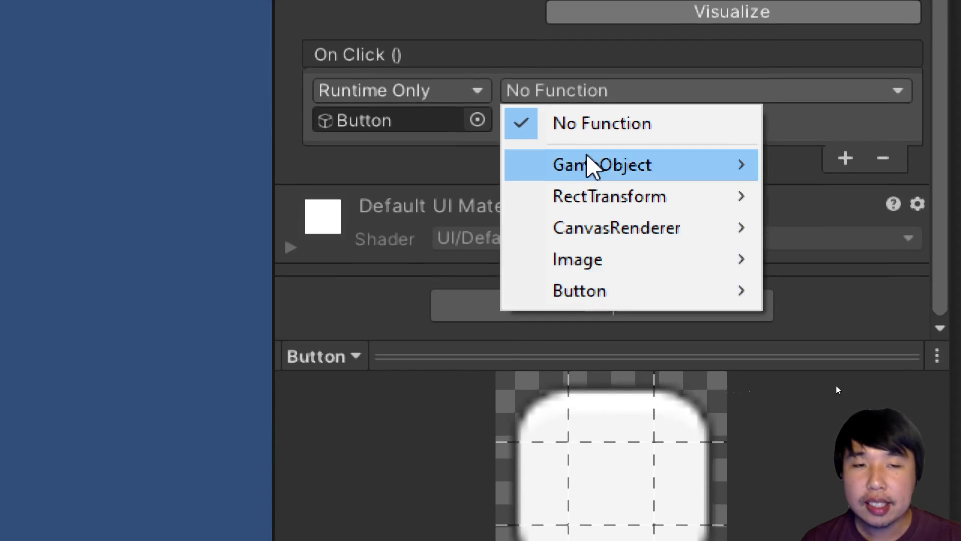
mouse_move(590, 375)
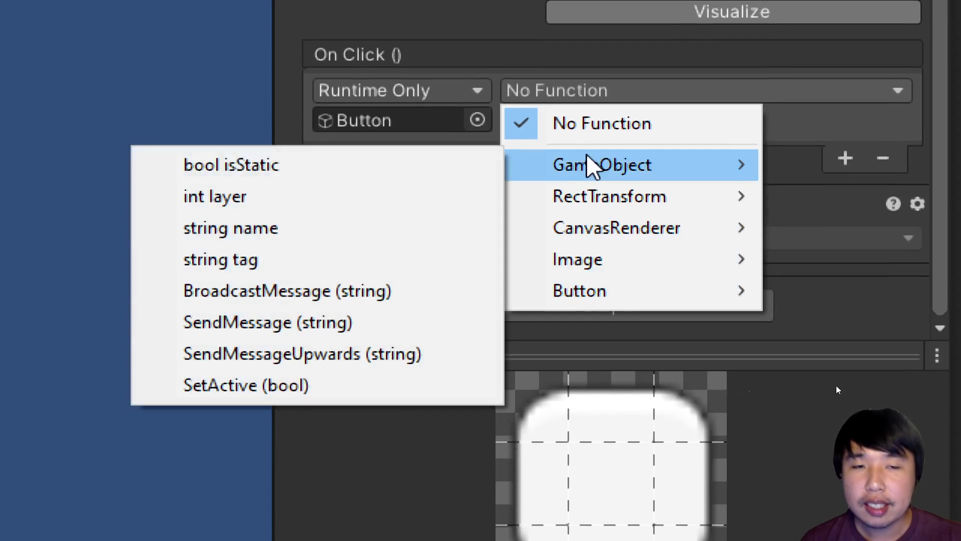
left_click(395, 393)
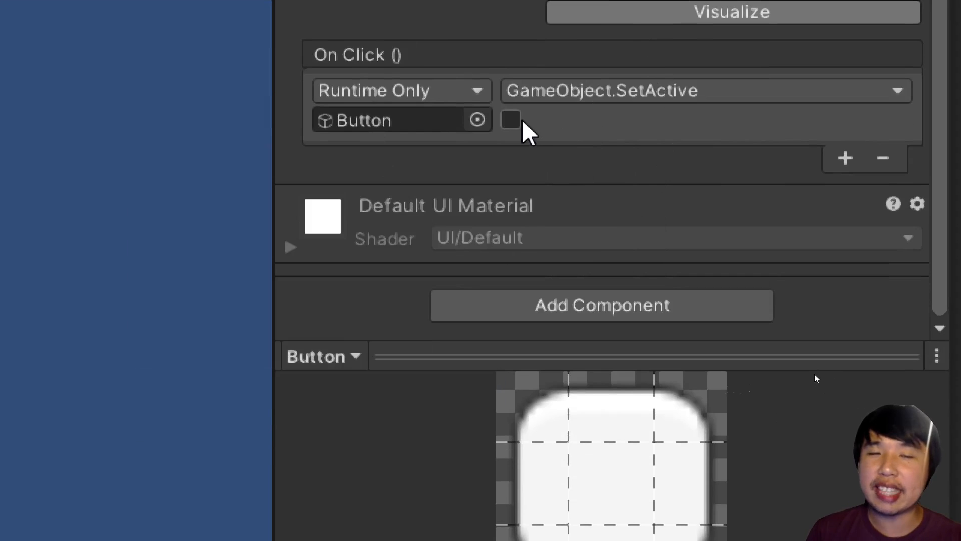
left_click(521, 121)
left_click(520, 121)
left_click(518, 121)
left_click(518, 121)
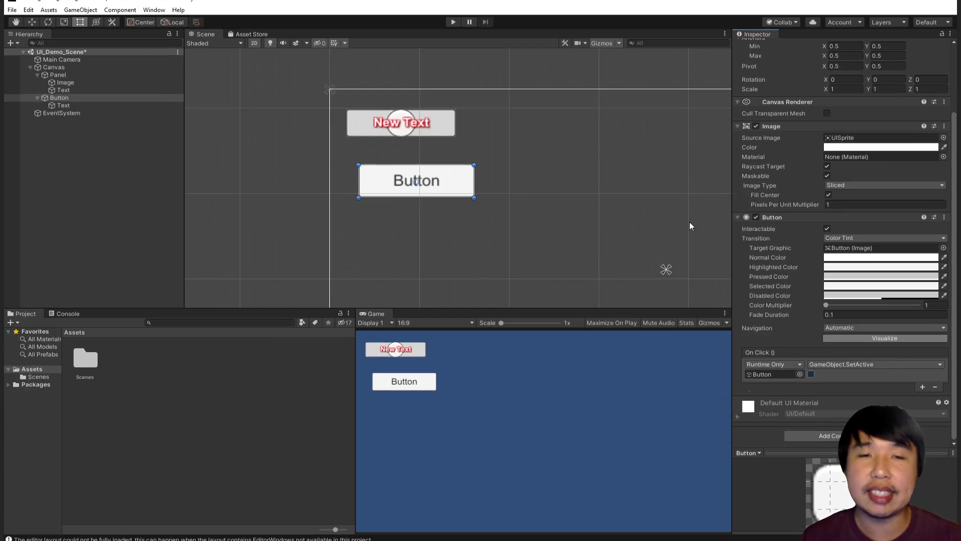
Step: Run the scene, test the Button in the Game view, and stop playing
left_click(451, 26)
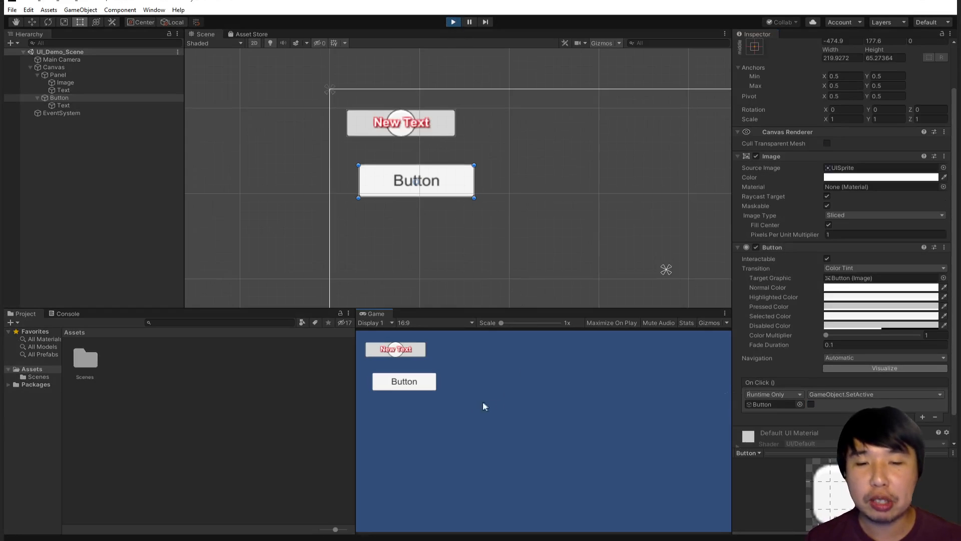
left_click(419, 383)
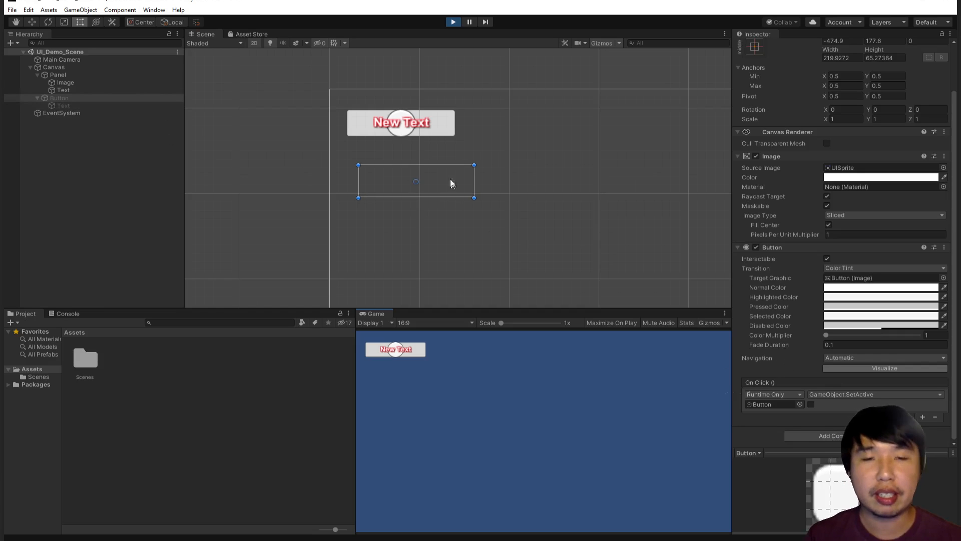
left_click(452, 22)
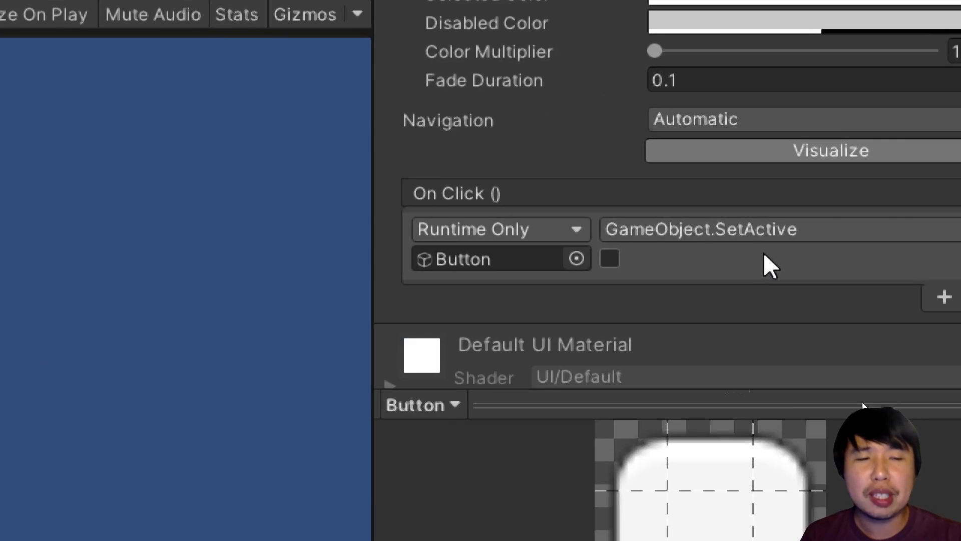
Step: Look through the functions available for the On Click entry, including the Button component's, and keep the current one
left_click(762, 226)
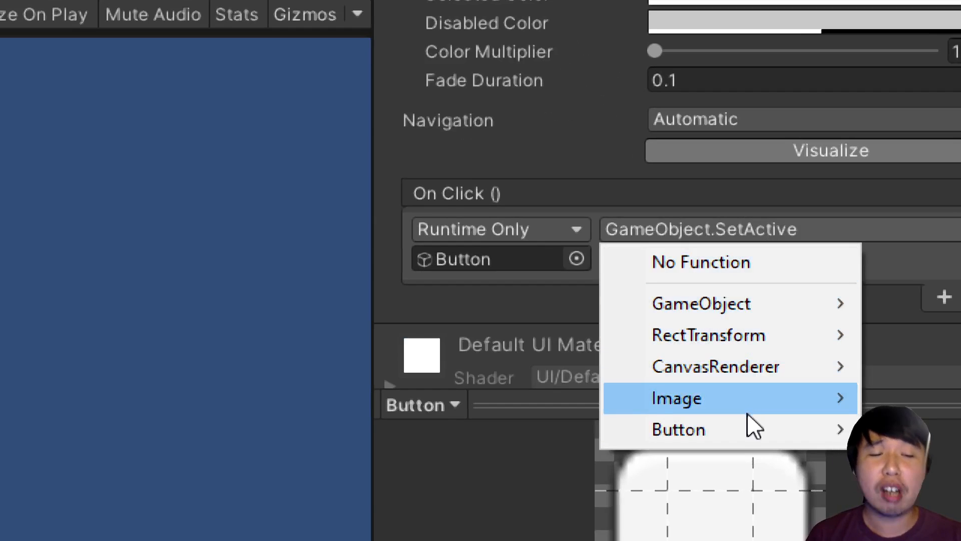
mouse_move(748, 421)
mouse_move(750, 403)
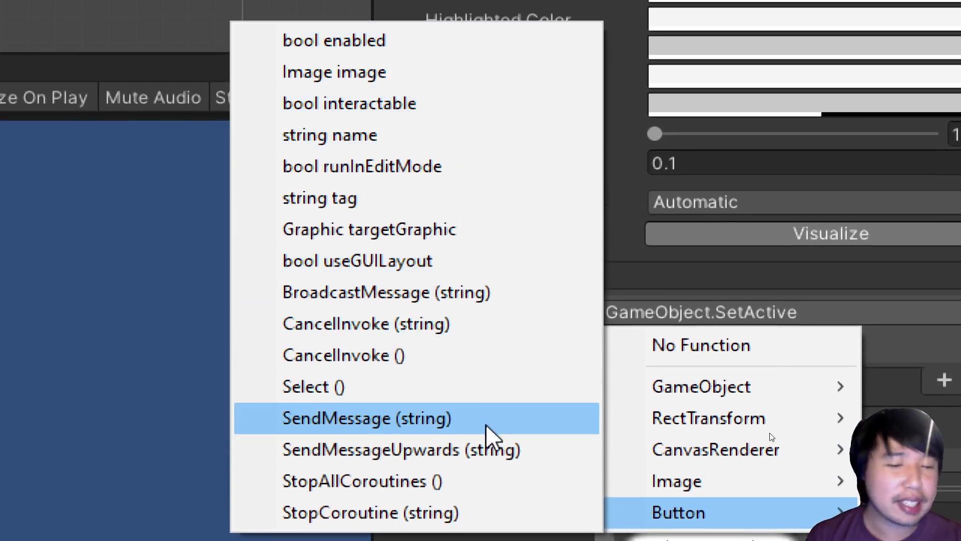
mouse_move(681, 488)
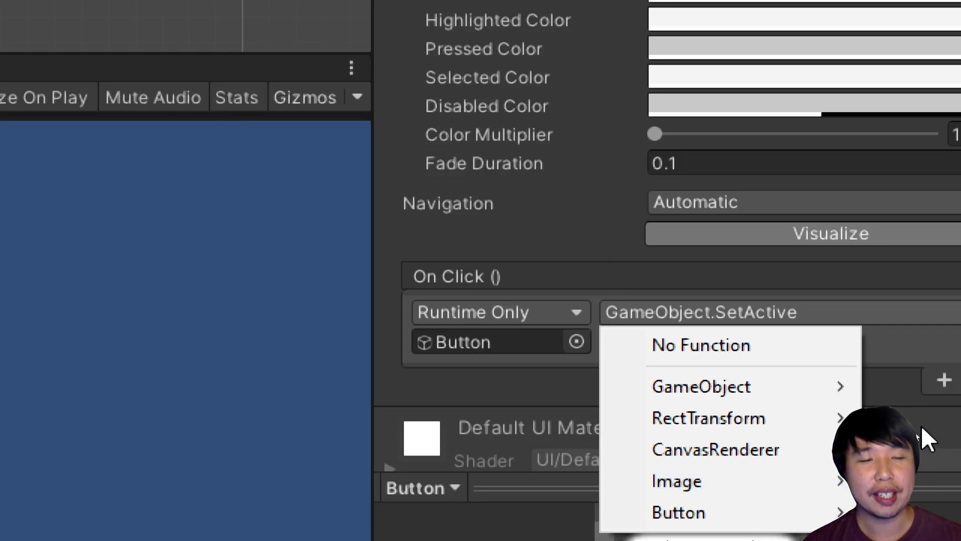
left_click(921, 426)
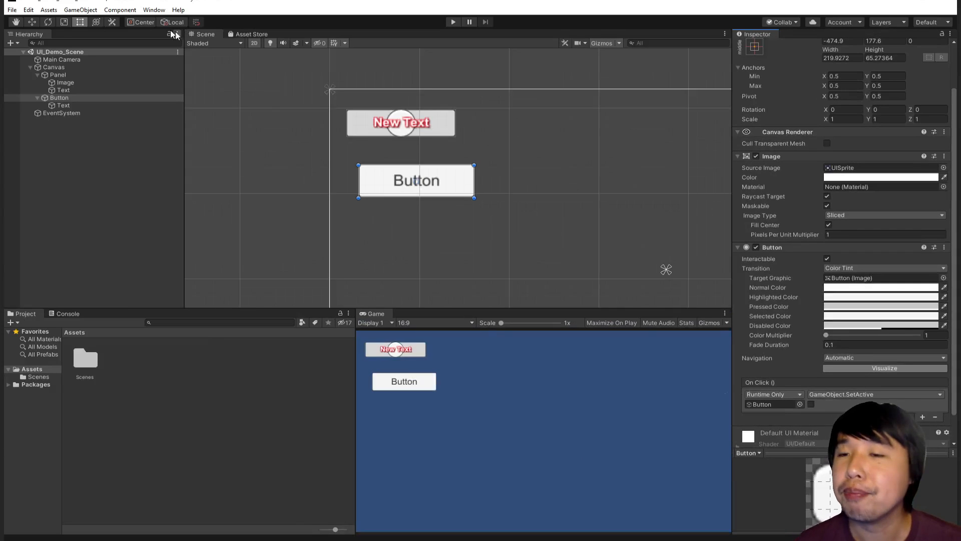
Step: Add a UI Slider to the Canvas and place it below the Button at about X -432, Y 37
left_click(12, 42)
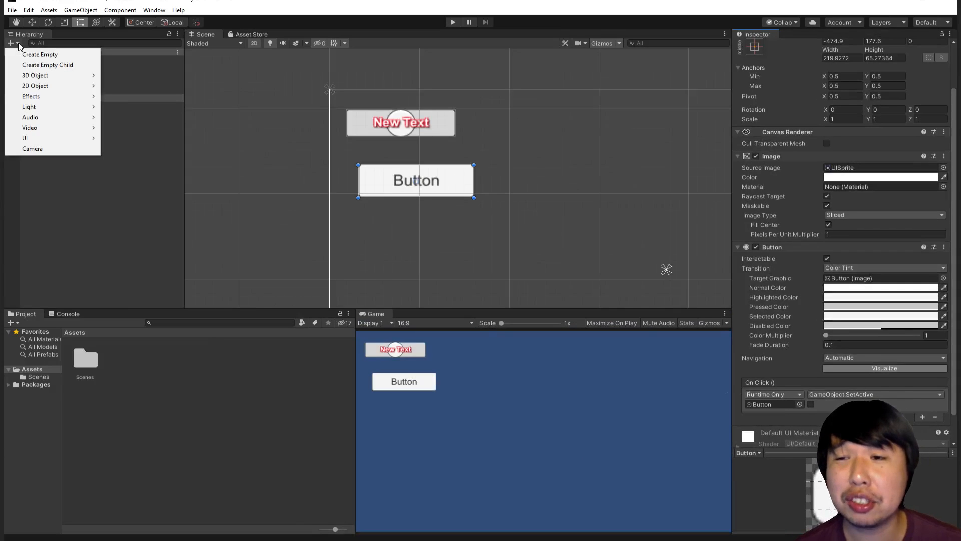
mouse_move(64, 138)
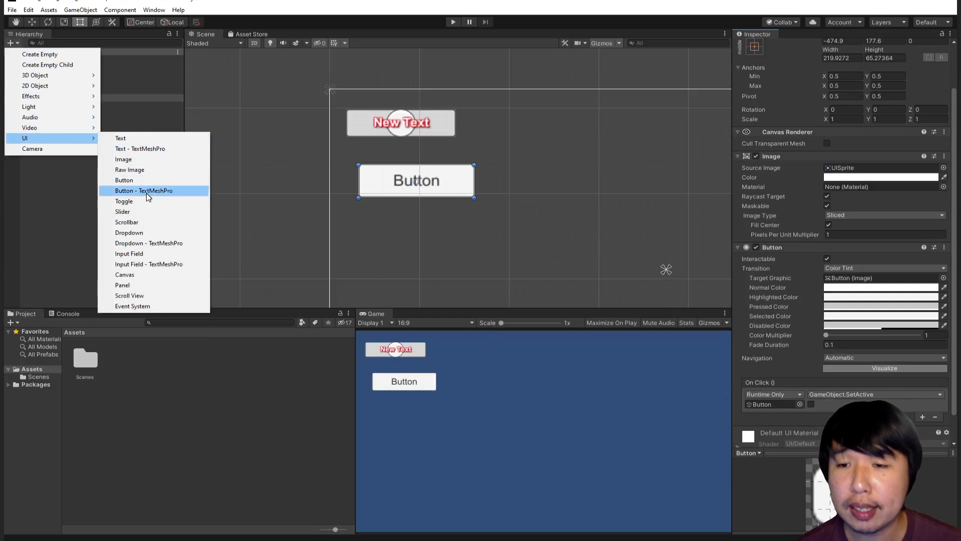
left_click(145, 213)
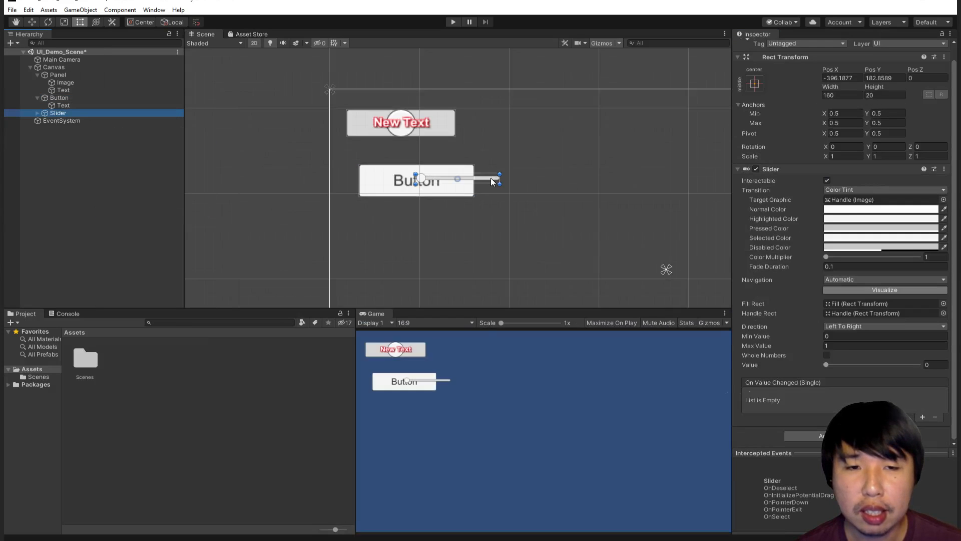
left_click_drag(491, 178, 472, 250)
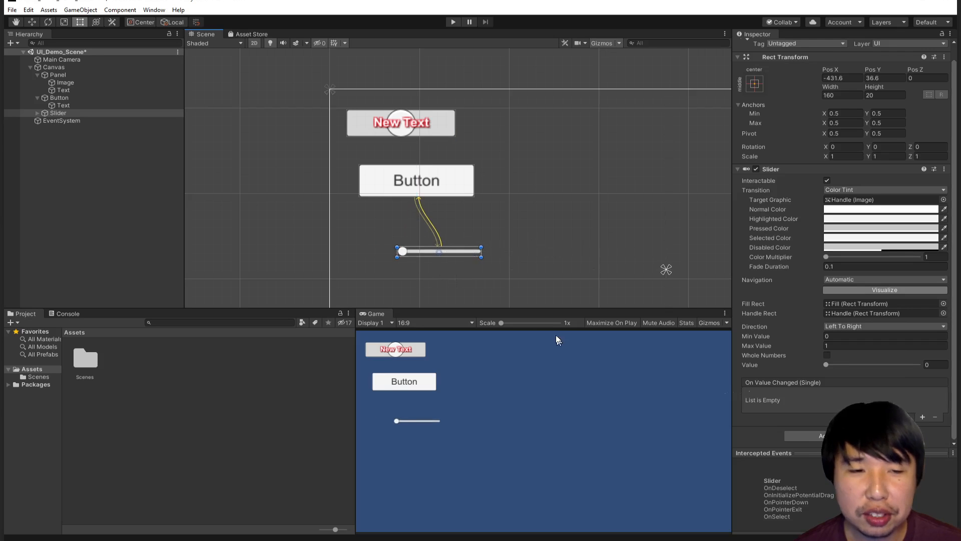
Step: Collapse the Button and Panel in the Hierarchy and focus the Scene view on the Slider
left_click(37, 98)
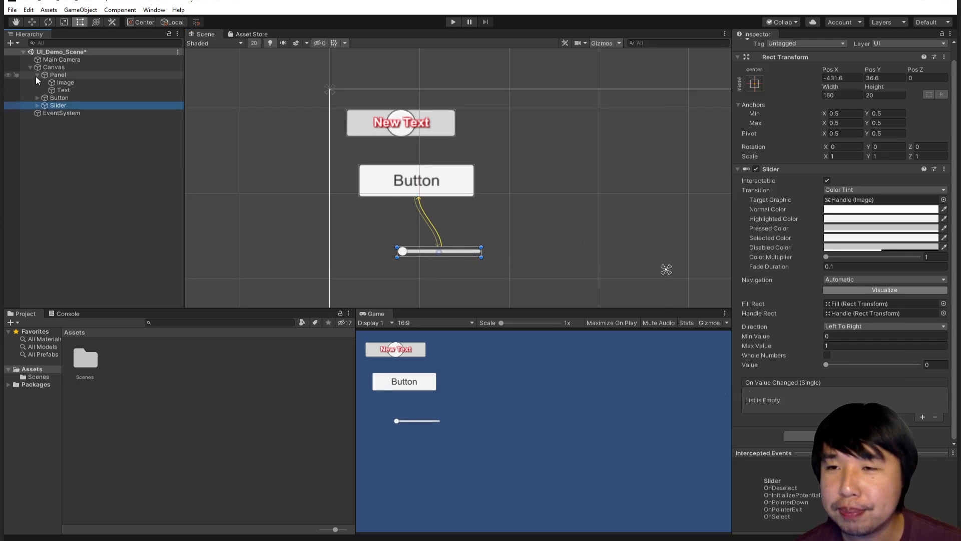
left_click(37, 75)
scroll(426, 251, "up", 3)
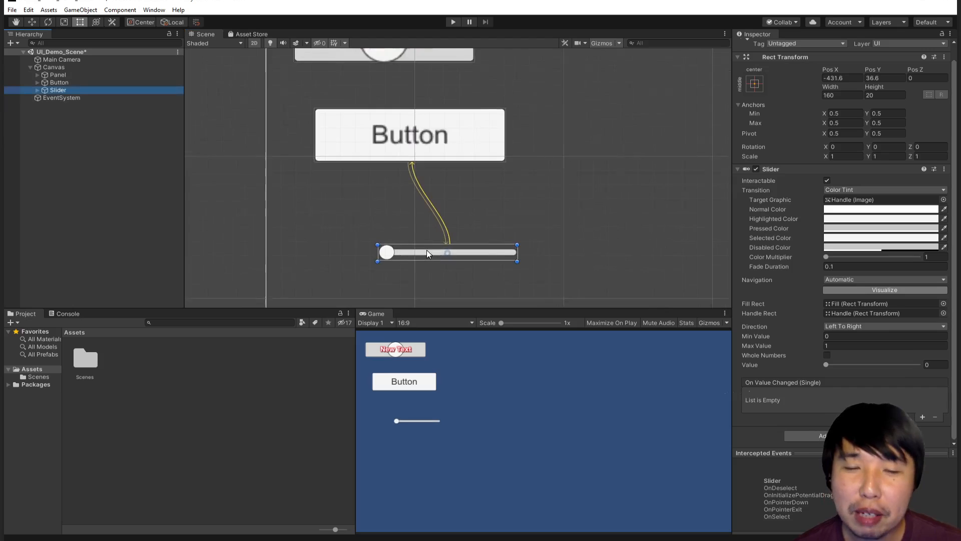
scroll(426, 251, "up", 2)
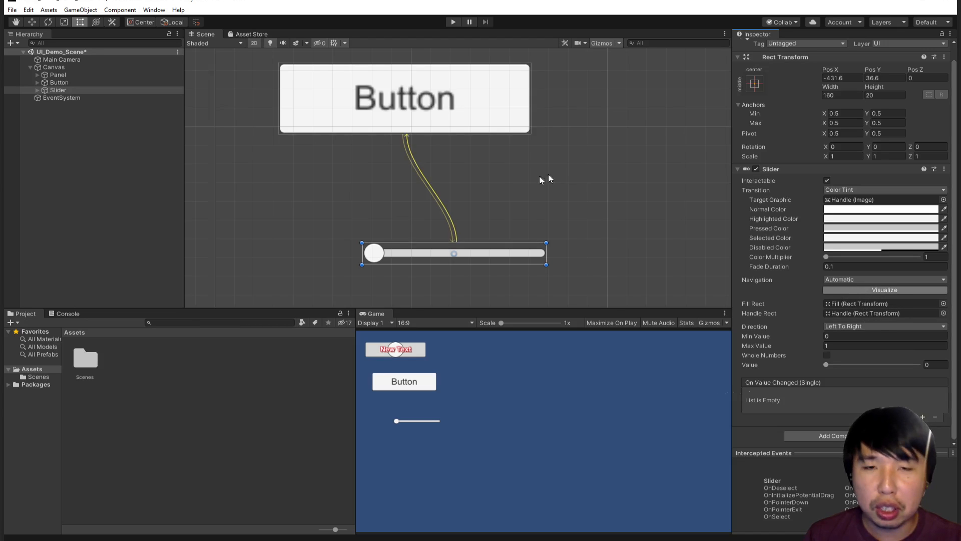
Step: Move the Slider around the Button, up to about X -171, Y 230, to see how the navigation arrows follow
left_click_drag(490, 253, 434, 240)
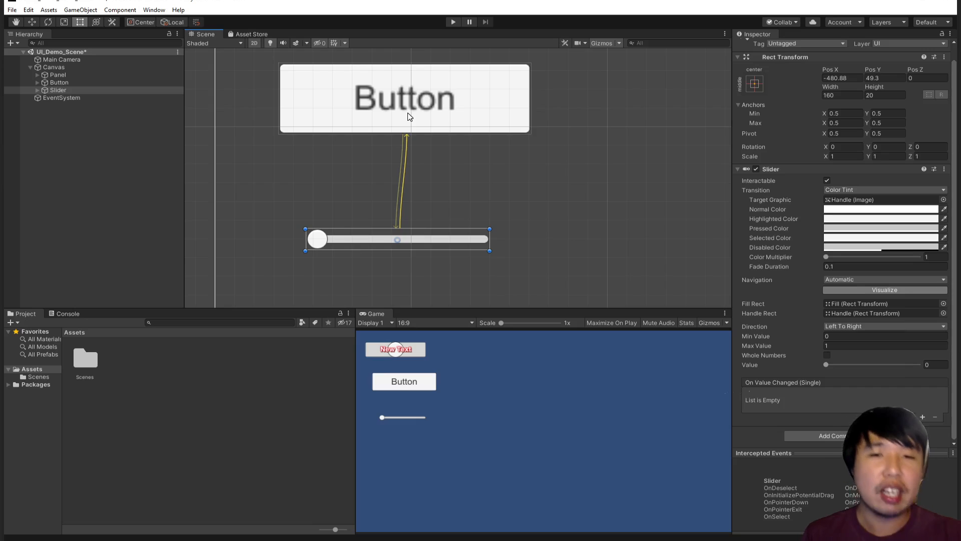
left_click_drag(444, 239, 728, 107)
scroll(611, 171, "down", 2)
middle_click_drag(611, 171, 353, 224)
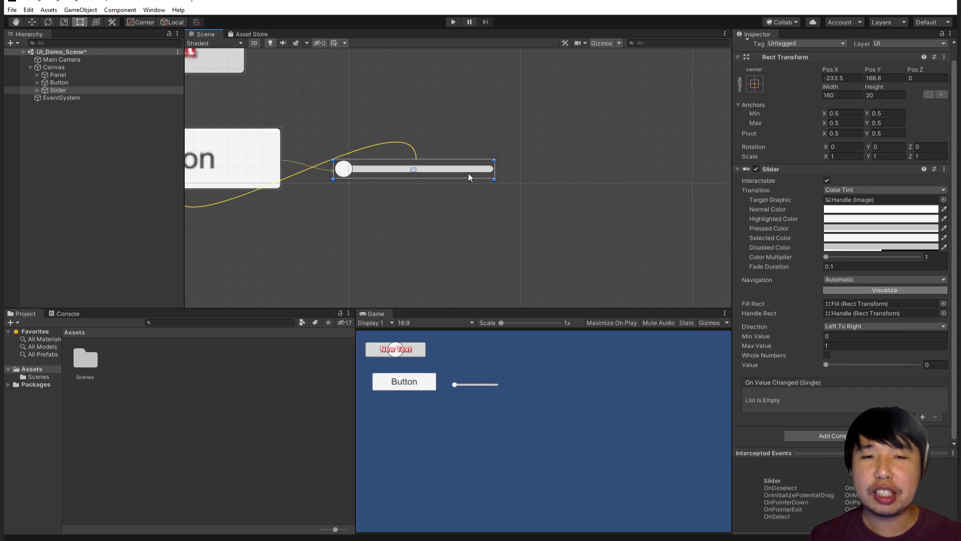
left_click_drag(468, 172, 530, 136)
scroll(538, 143, "down", 3)
middle_click_drag(444, 196, 518, 179)
scroll(518, 178, "down", 1)
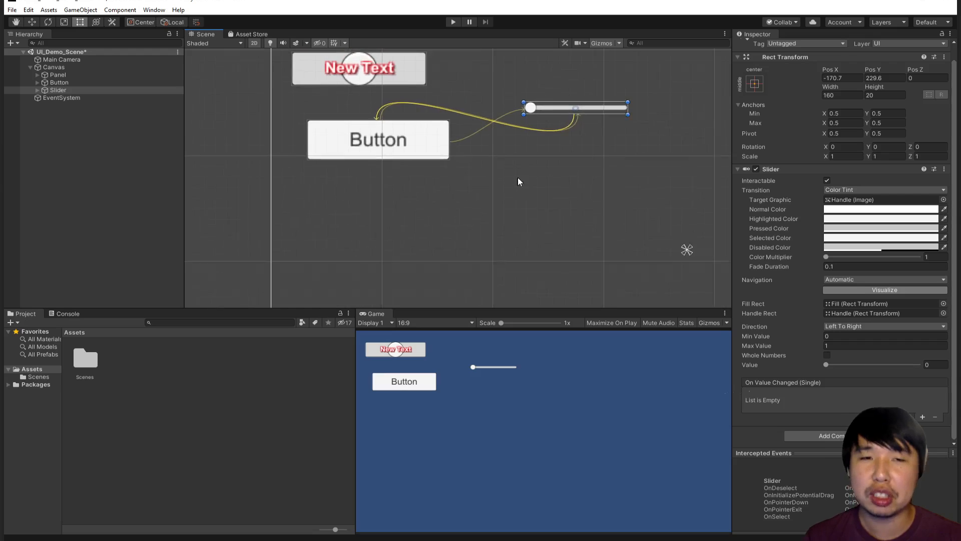
Step: Move the Slider back below the Button to about X -513, Y 30
left_click_drag(557, 111, 376, 243)
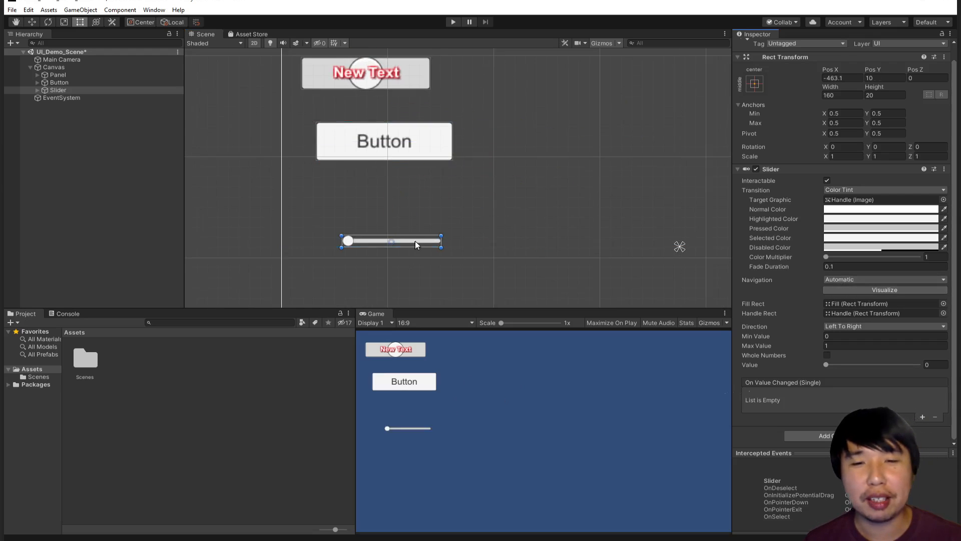
scroll(313, 215, "up", 4)
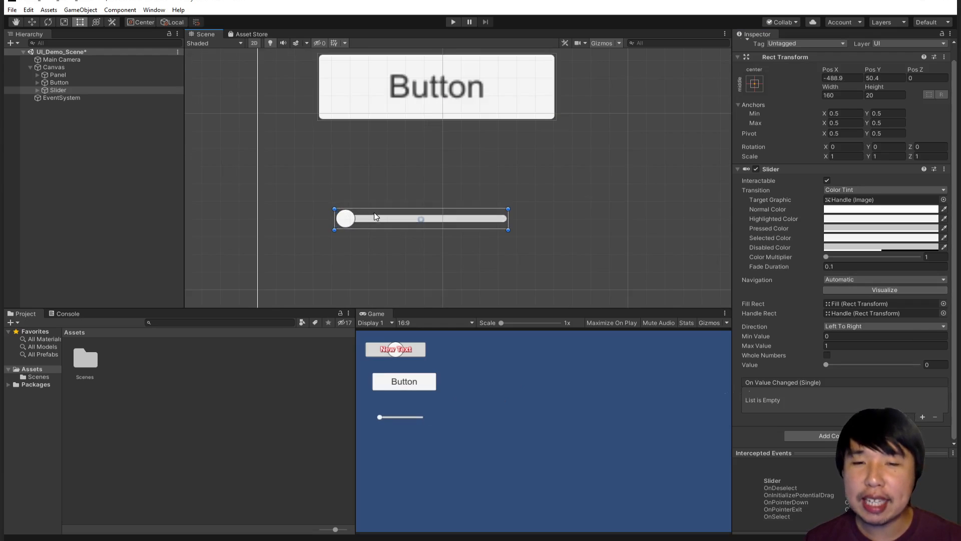
left_click_drag(373, 218, 356, 239)
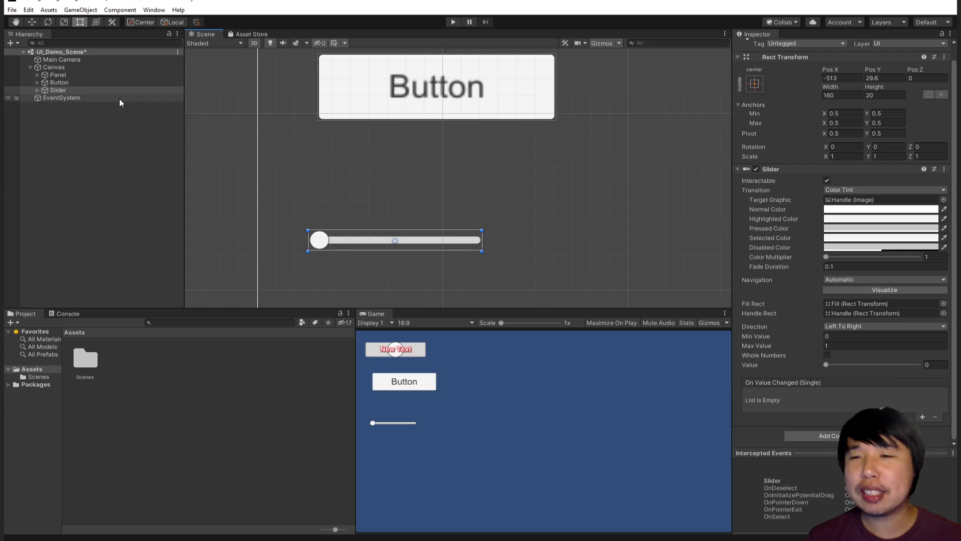
Step: Add a UI Text as a child of the Slider and move it just above the slider bar, to Y 20
left_click(37, 90)
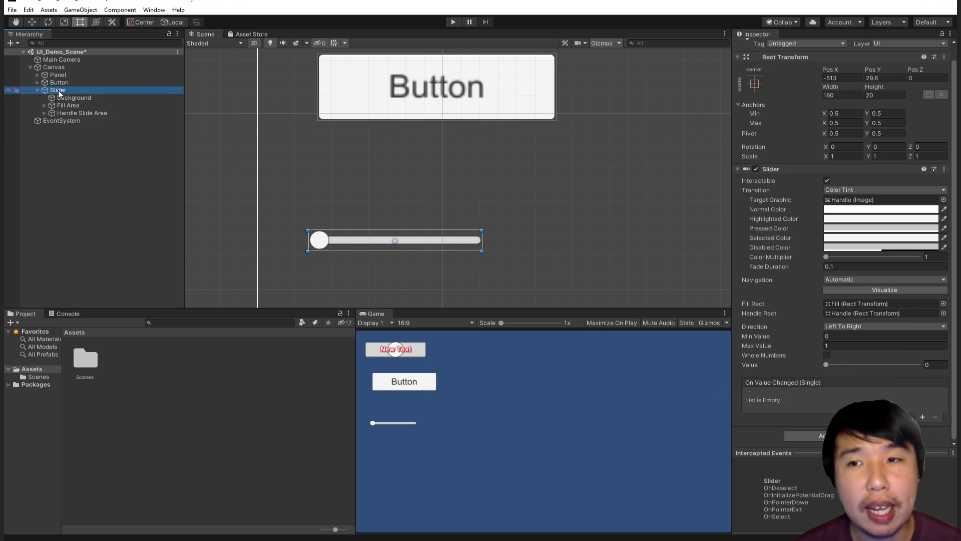
right_click(59, 93)
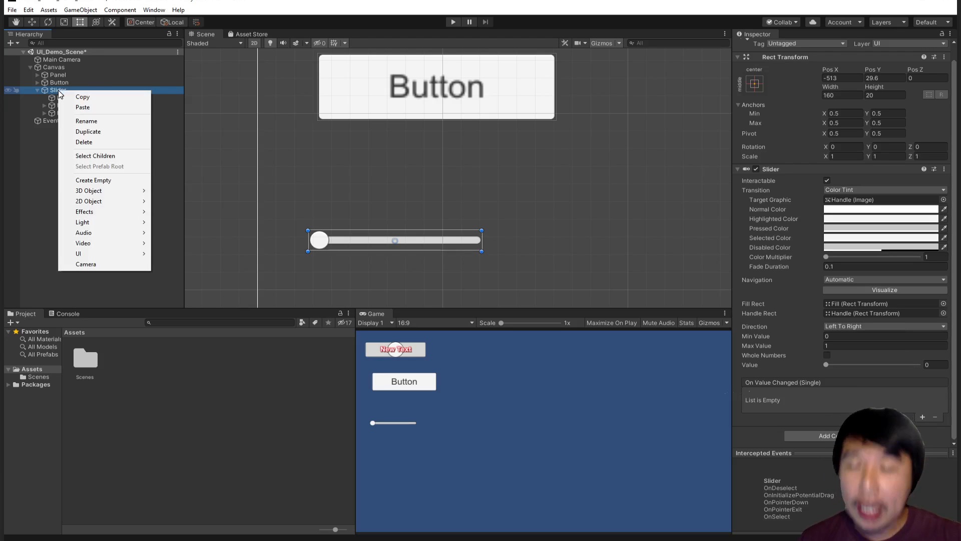
mouse_move(110, 255)
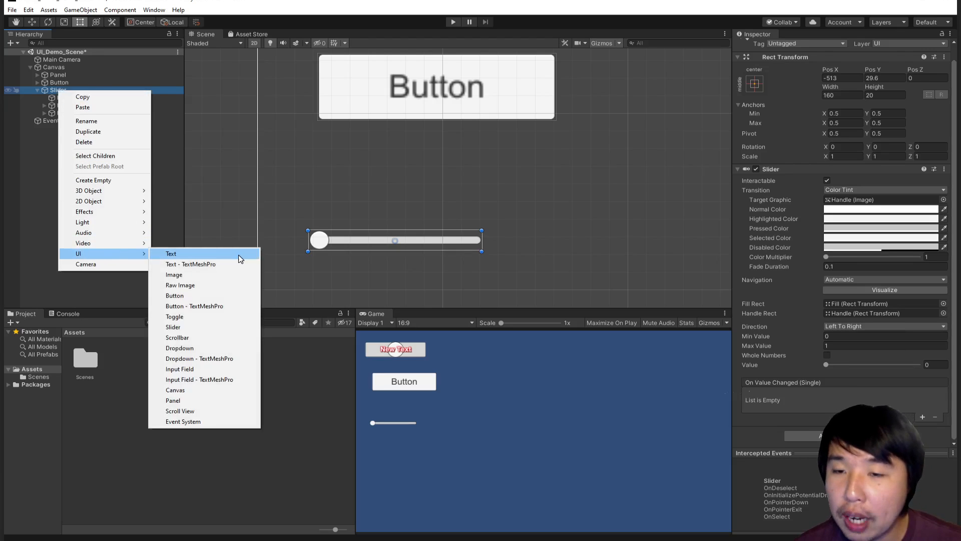
left_click(235, 254)
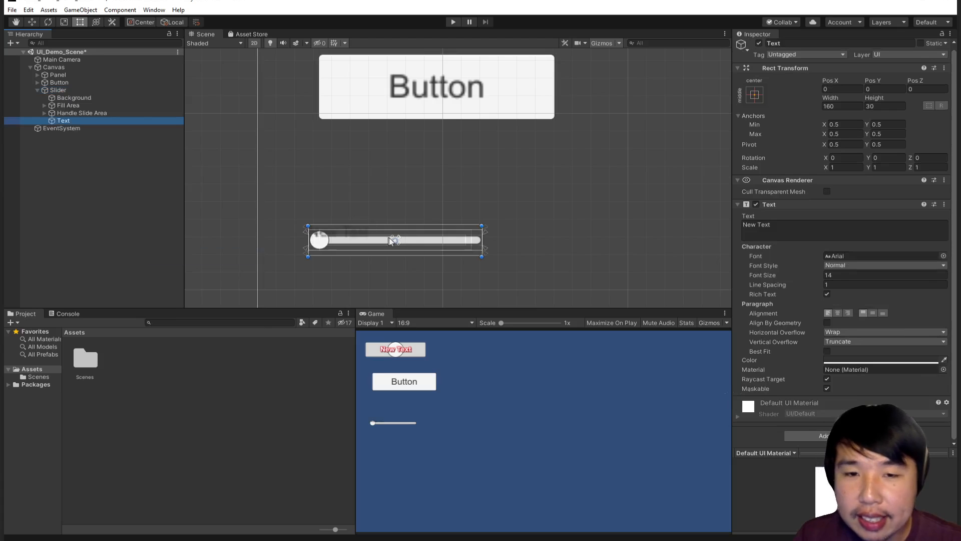
left_click_drag(389, 241, 382, 217)
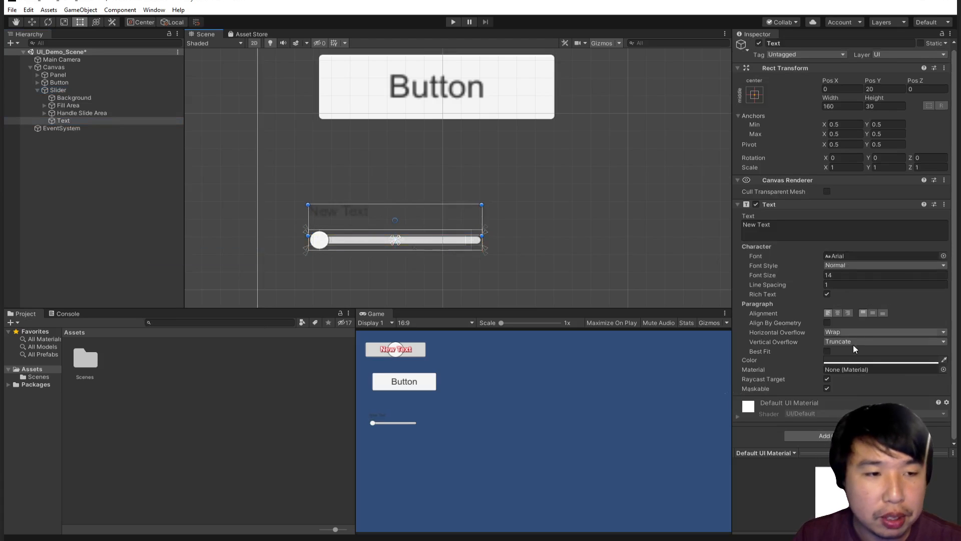
Step: Colour the Slider's label white (FFFFFF) and change its text to "Awesomeness"
left_click(852, 358)
left_click_drag(474, 77, 441, 51)
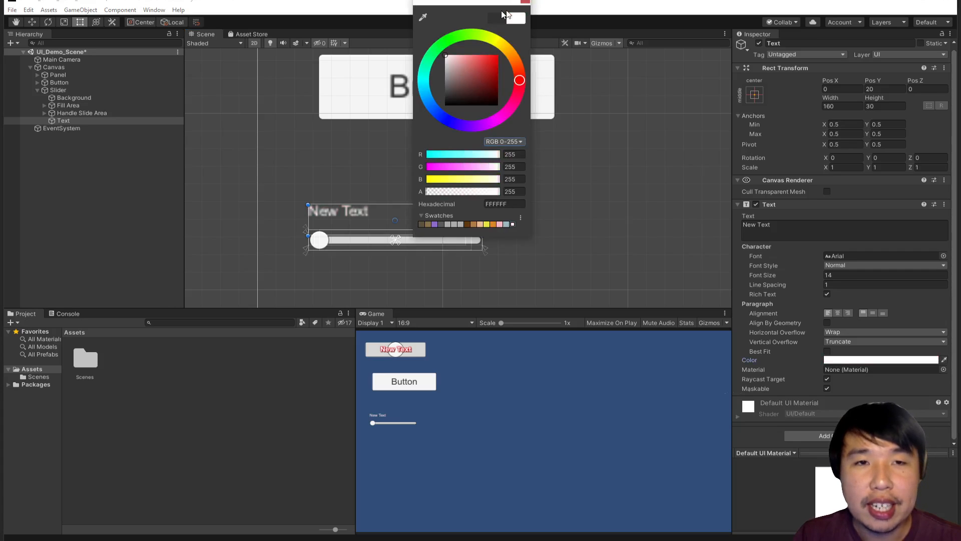
left_click(525, 3)
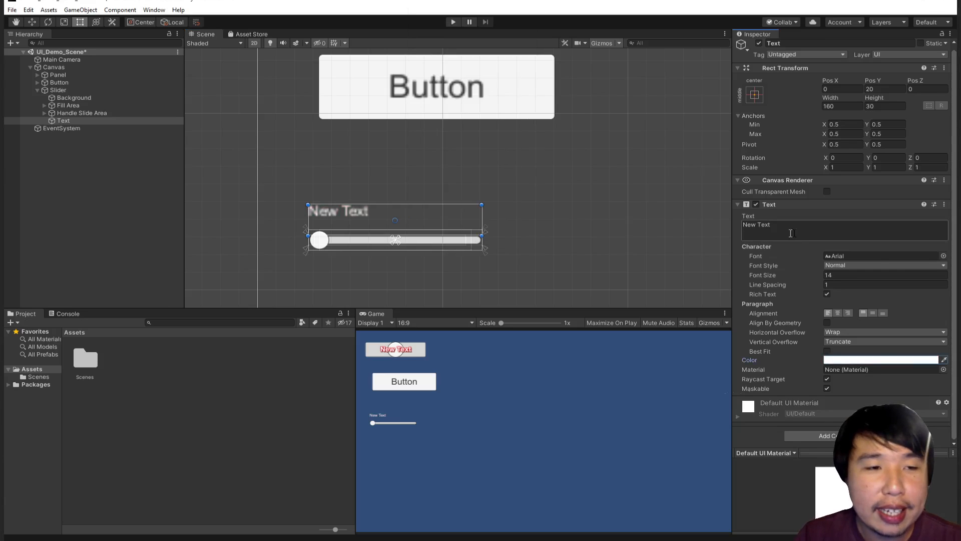
left_click(740, 227)
type("Awesomeness")
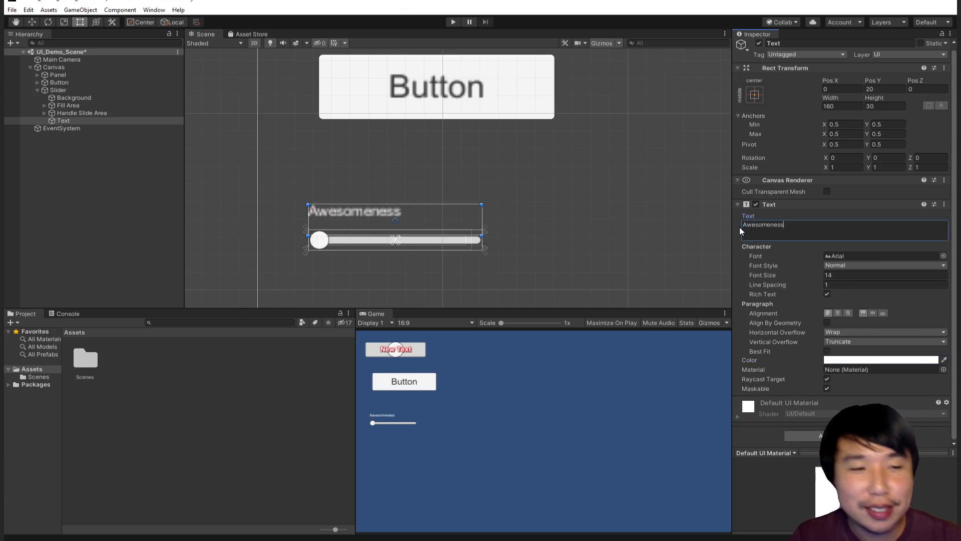
Step: Set the Awesomeness label's font size to 24 and its font style to Bold
left_click(841, 274)
type("24")
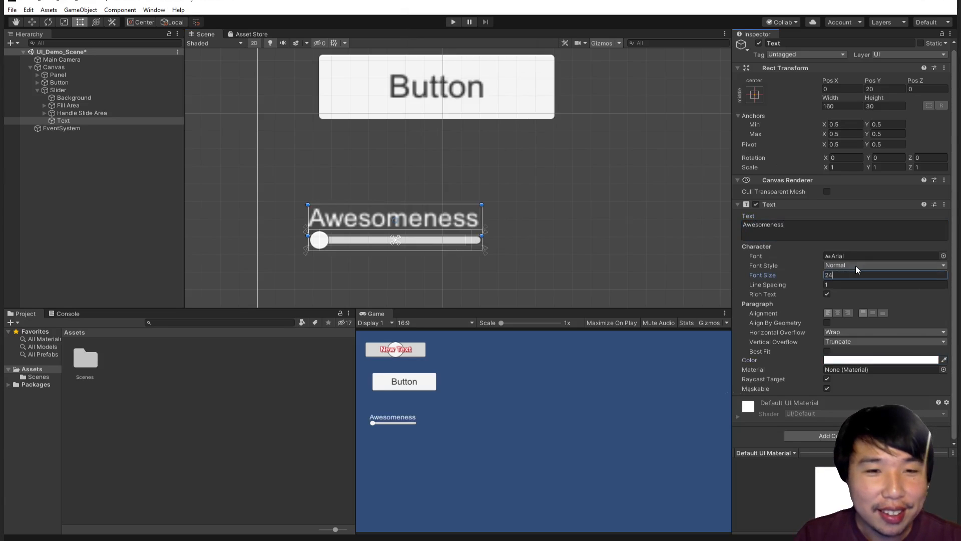
left_click(856, 266)
left_click(841, 285)
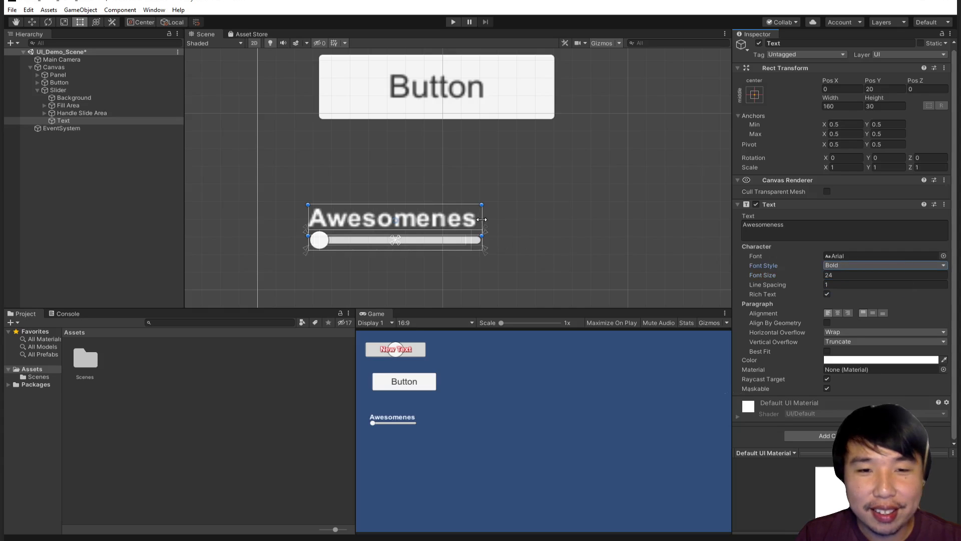
Step: Widen the Awesomeness text box so the whole word fits and shift it slightly higher above the Slider
left_click_drag(481, 220, 505, 230)
left_click_drag(434, 208, 441, 206)
left_click(495, 282)
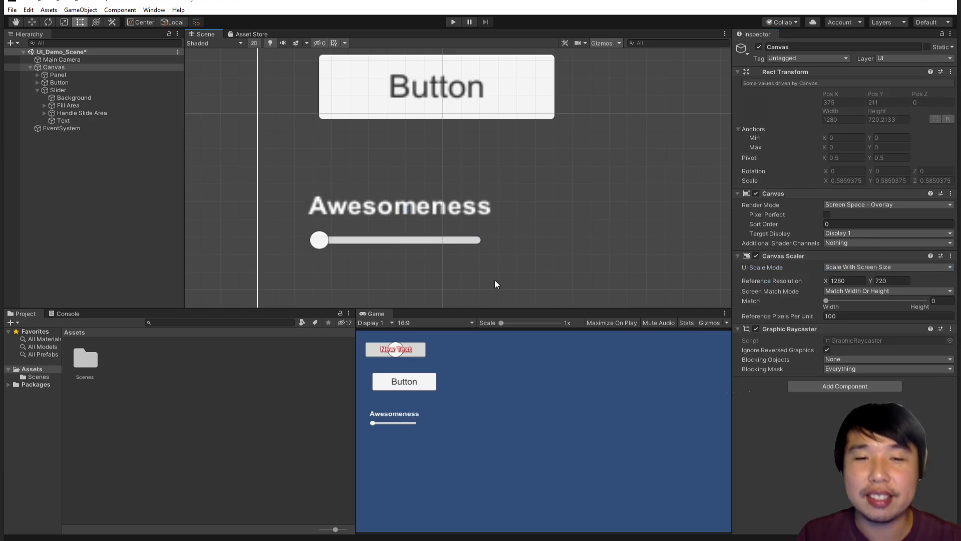
Step: Raise the Slider's value above its minimum and restrict the Slider to whole numbers
left_click(70, 91)
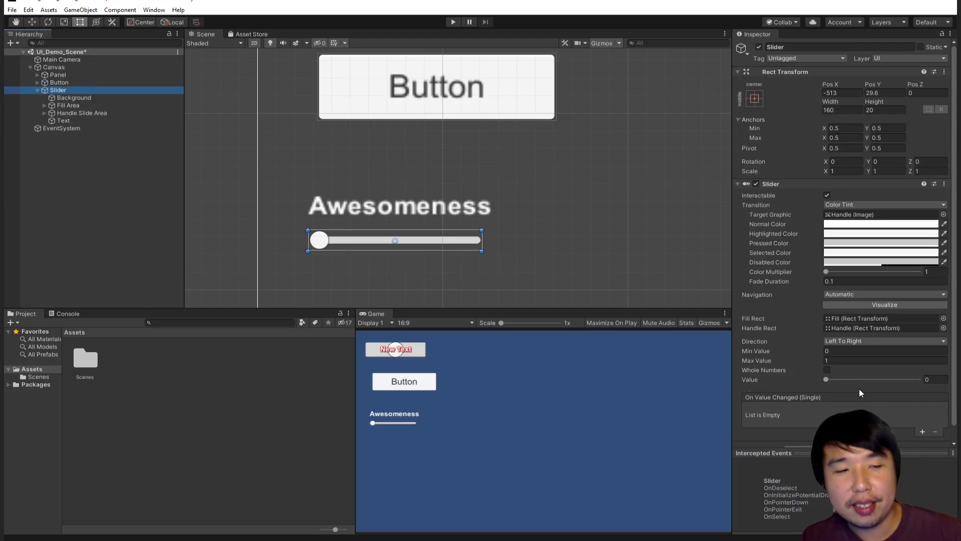
scroll(859, 388, "down", 1)
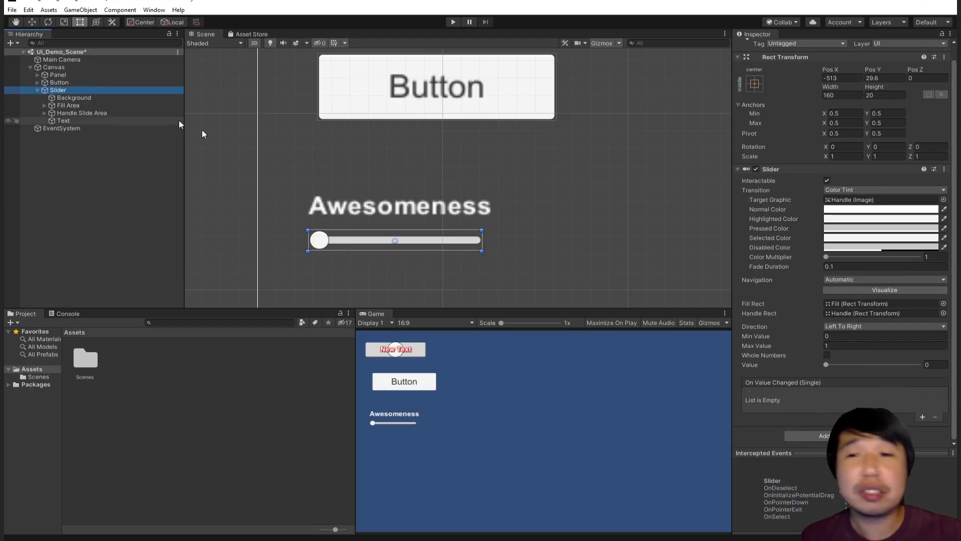
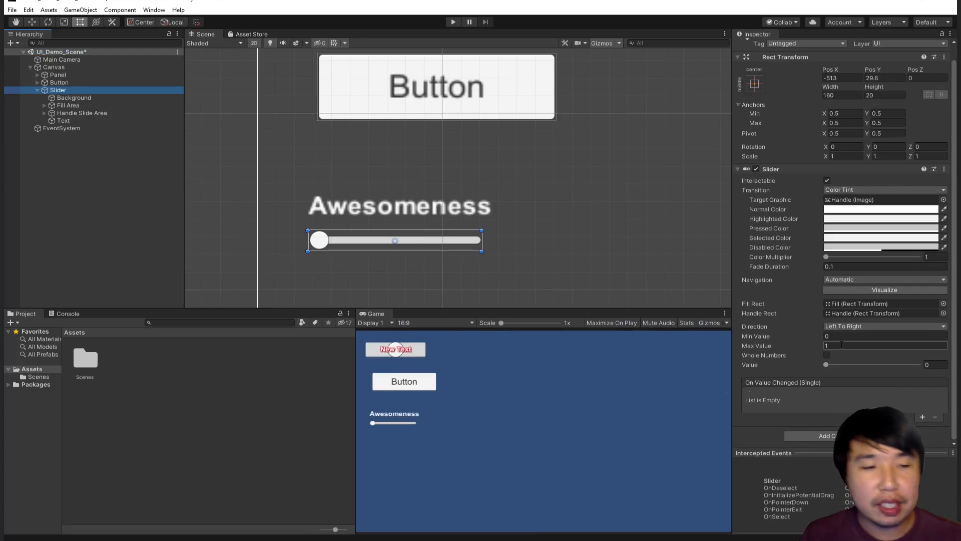
left_click_drag(825, 365, 874, 370)
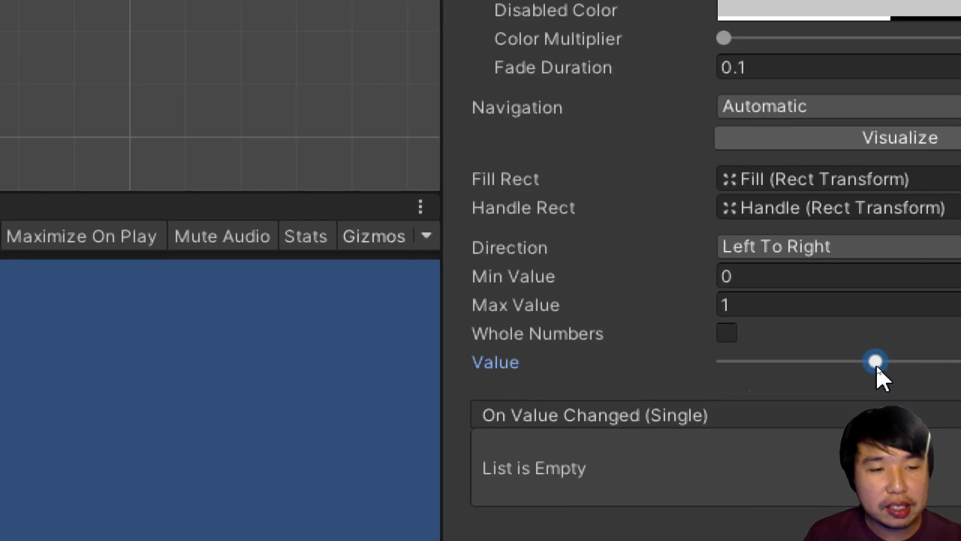
left_click(572, 334)
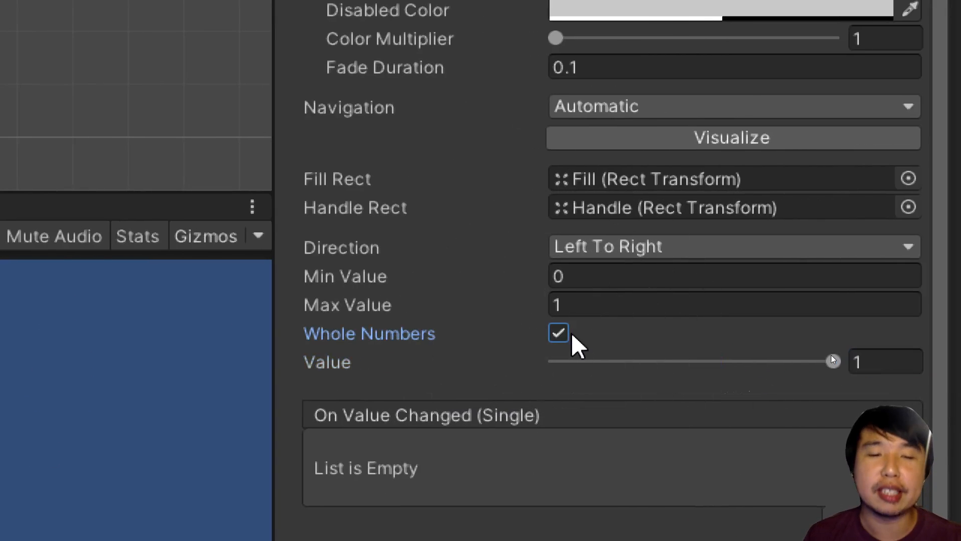
Step: Set the Slider's Max Value to 100
left_click(575, 313)
double_click(556, 306)
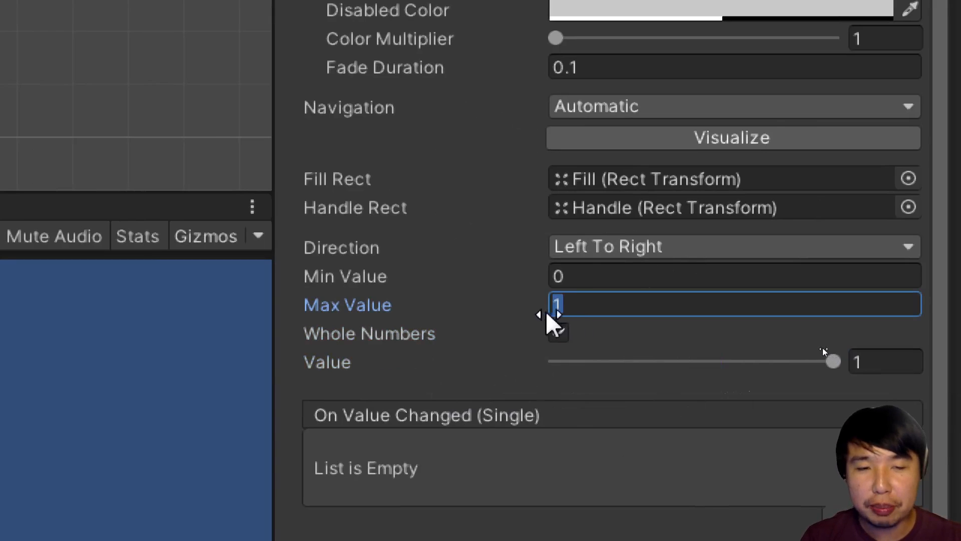
type("100")
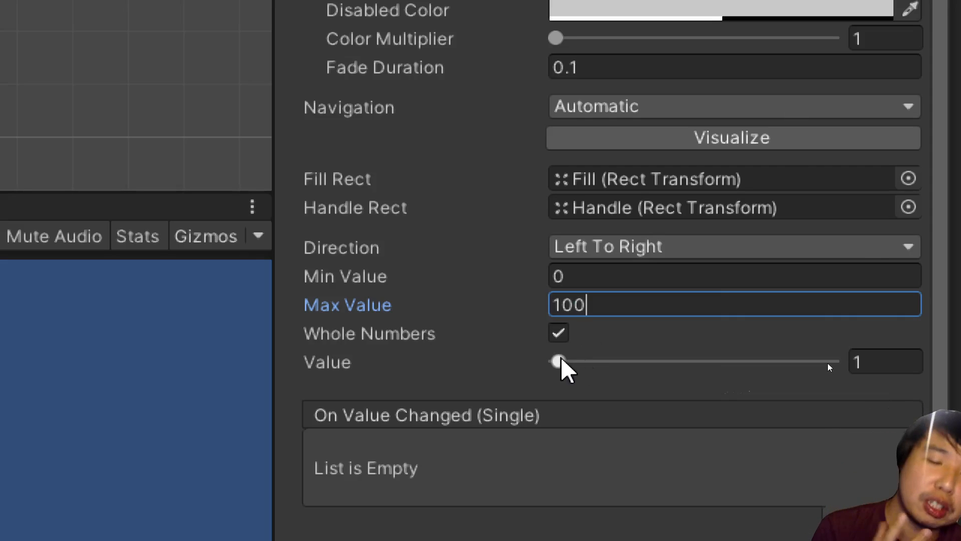
Step: Set the Slider's Max Value to 420 and raise its current value to about 261
left_click_drag(602, 301, 515, 317)
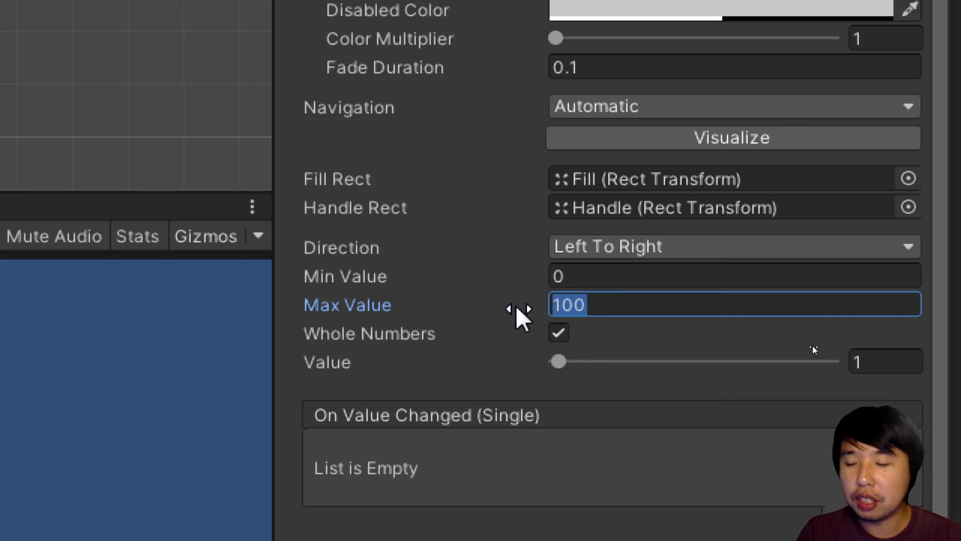
type("420")
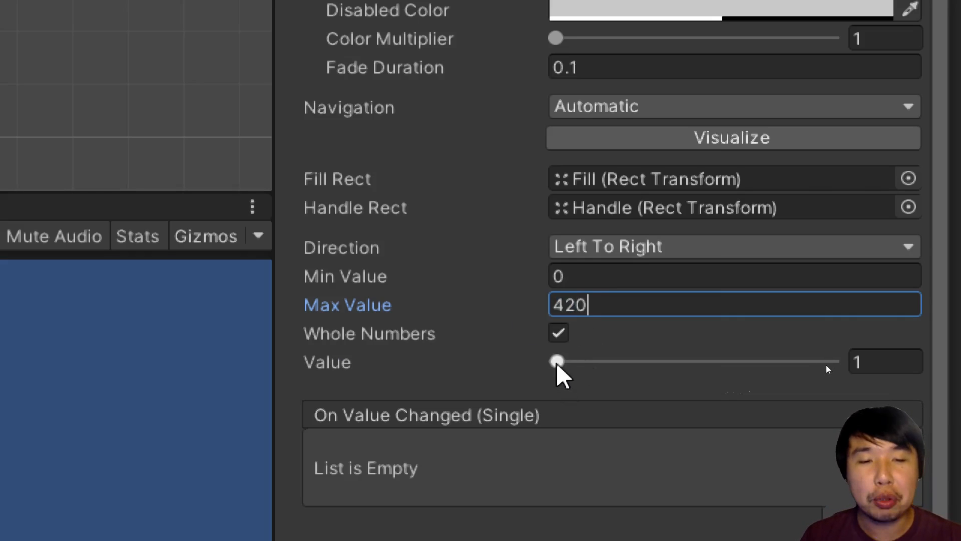
left_click_drag(561, 363, 728, 398)
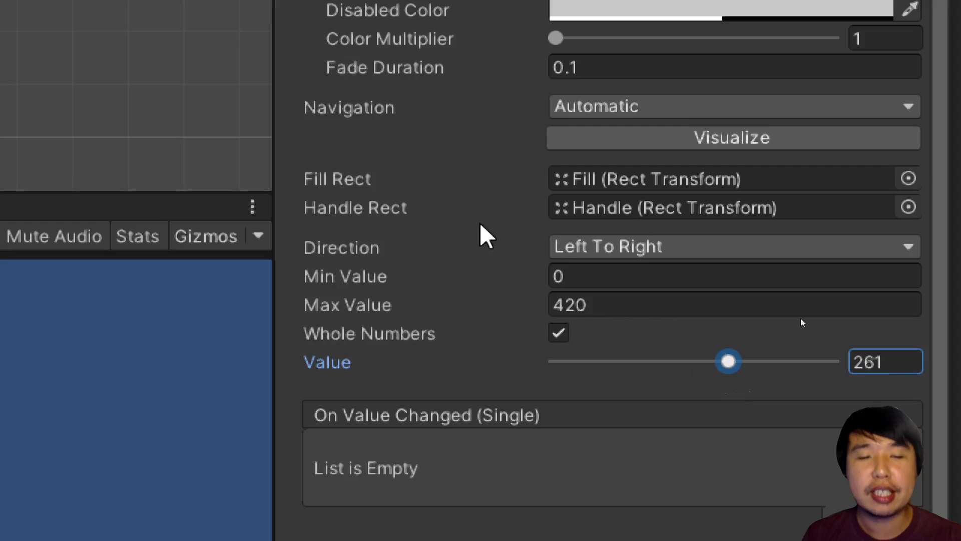
Step: Change the Slider's direction to Top To Bottom
left_click(675, 246)
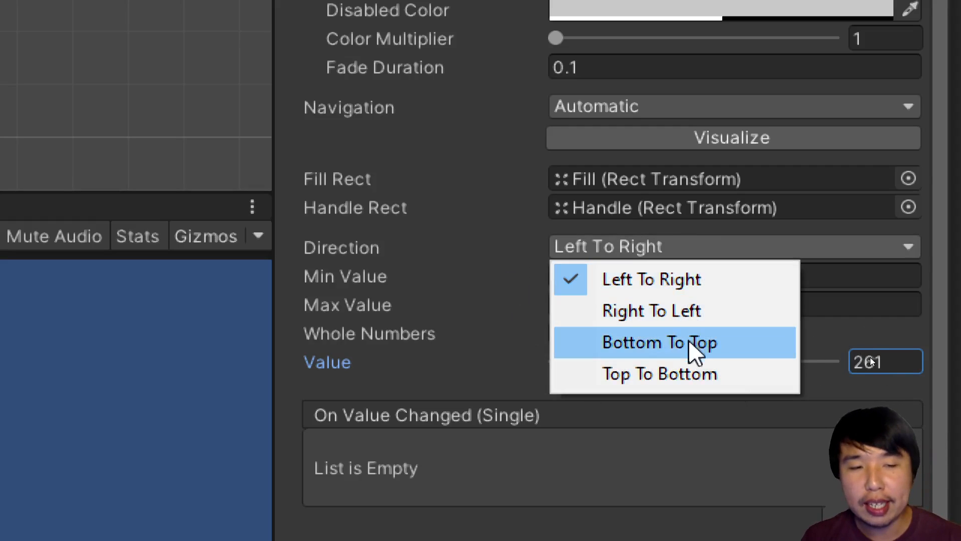
left_click(693, 373)
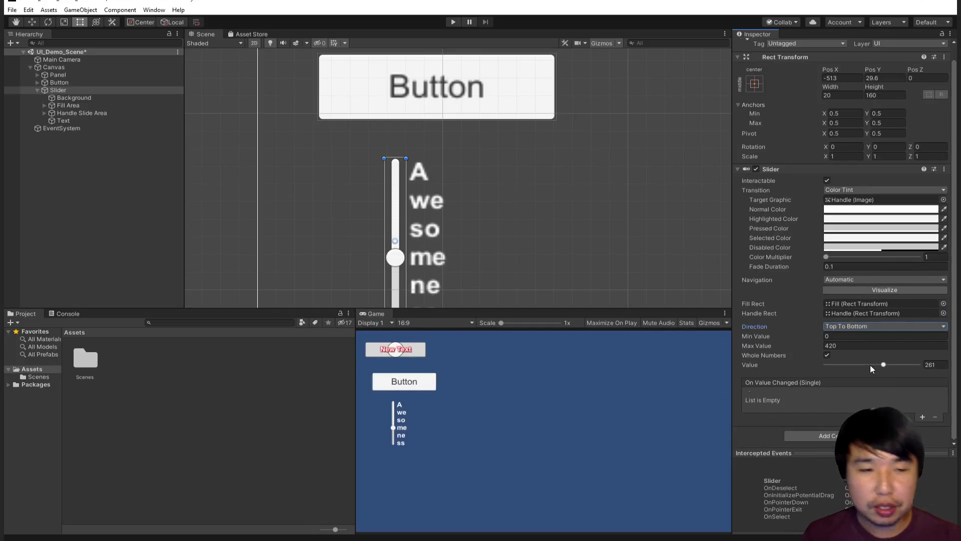
Step: Set the Slider's direction to Left To Right and its value to 225
left_click(870, 327)
left_click(870, 337)
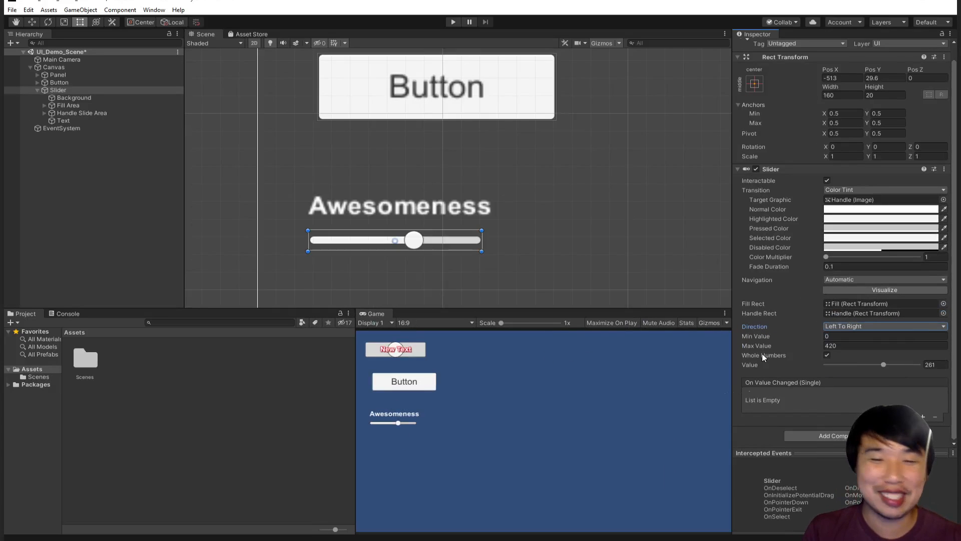
left_click_drag(884, 364, 876, 366)
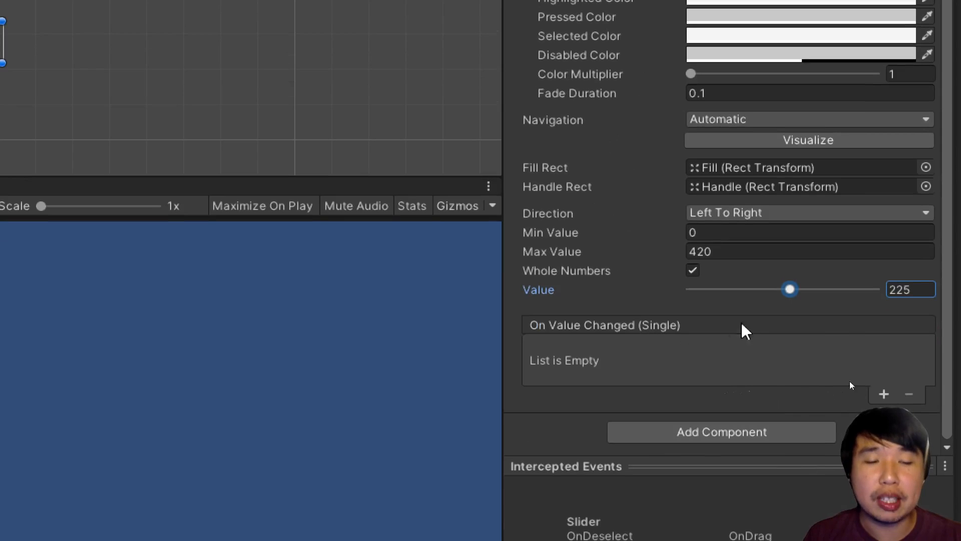
Step: Add an On Value Changed event to the Slider that targets the Button and calls CanvasRenderer.SetAlpha with the dynamic float
left_click(880, 395)
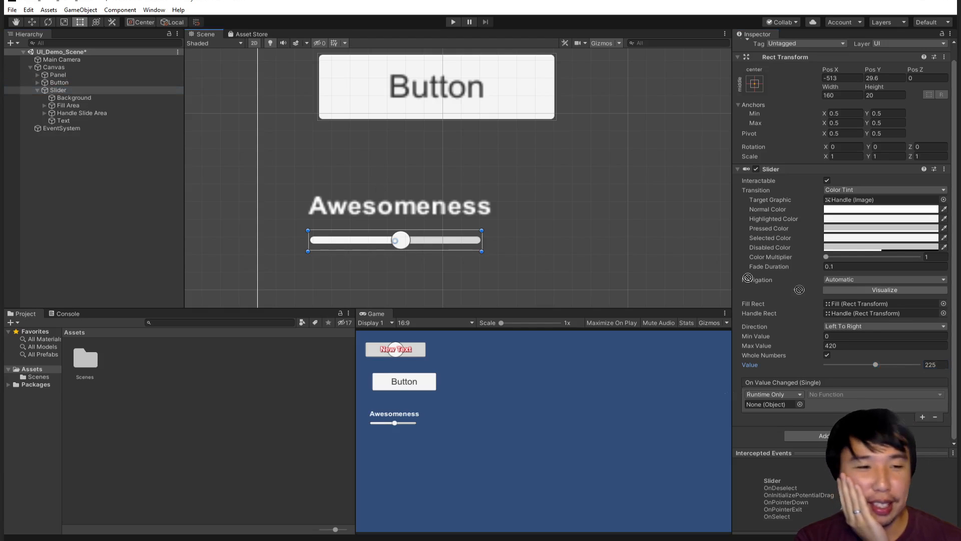
left_click(849, 395)
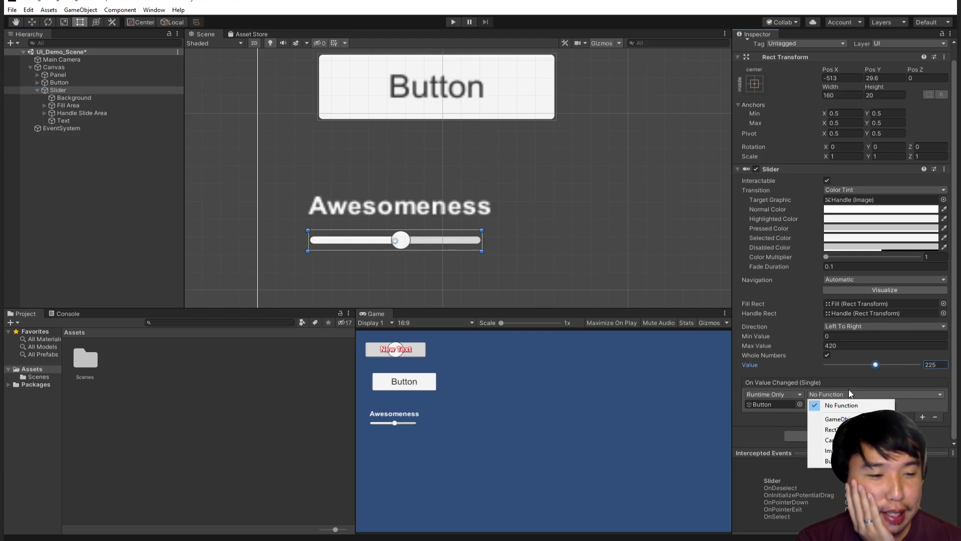
mouse_move(833, 428)
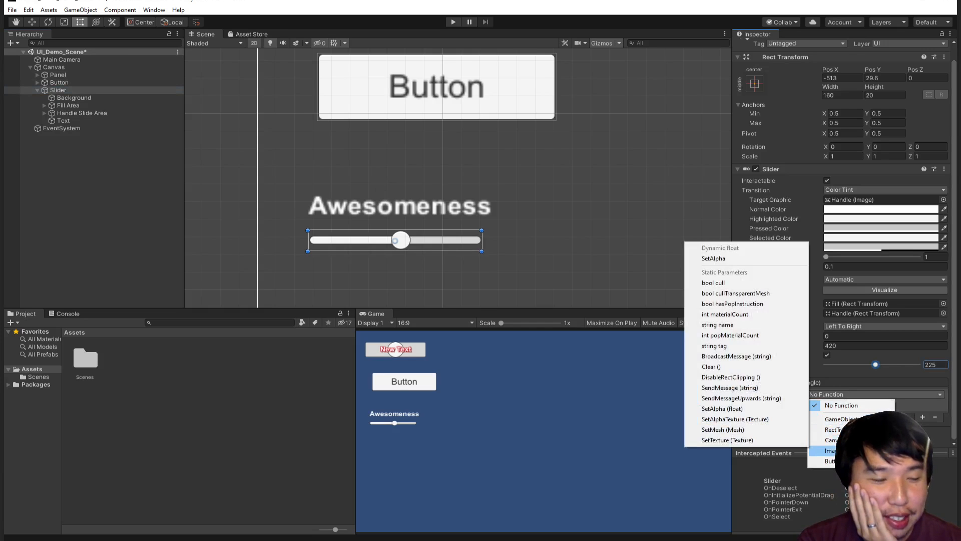
mouse_move(831, 450)
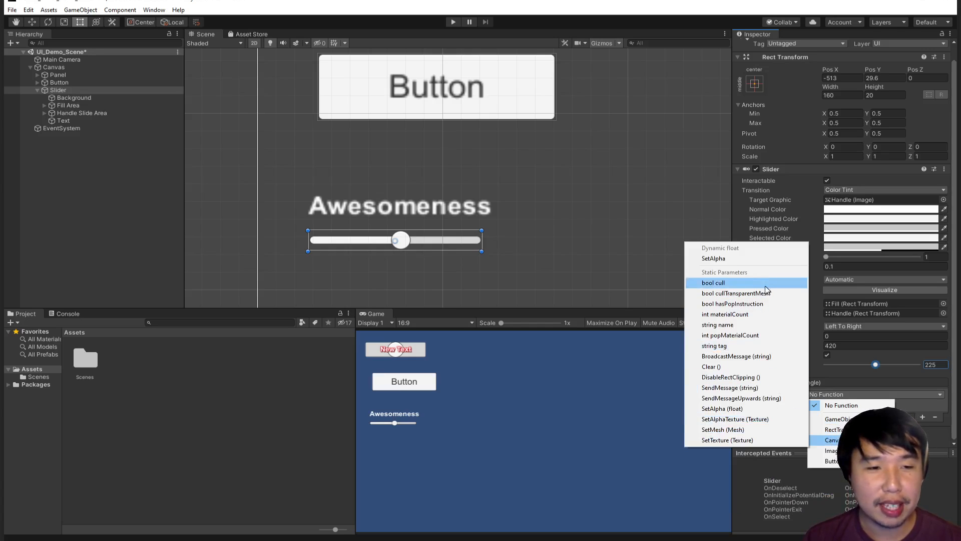
left_click(714, 258)
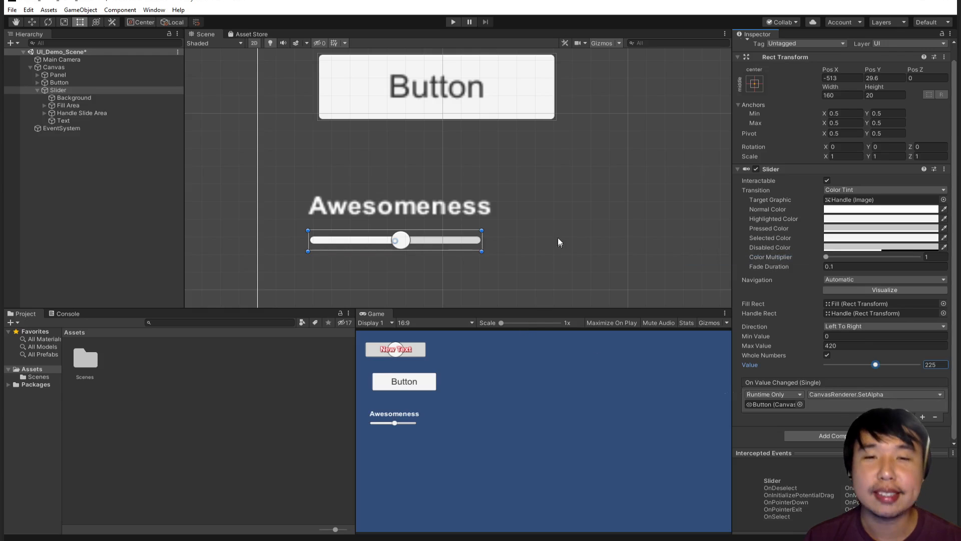
Step: Set the Slider's maximum value to 1 and disable Whole Numbers
middle_click_drag(563, 229, 522, 226)
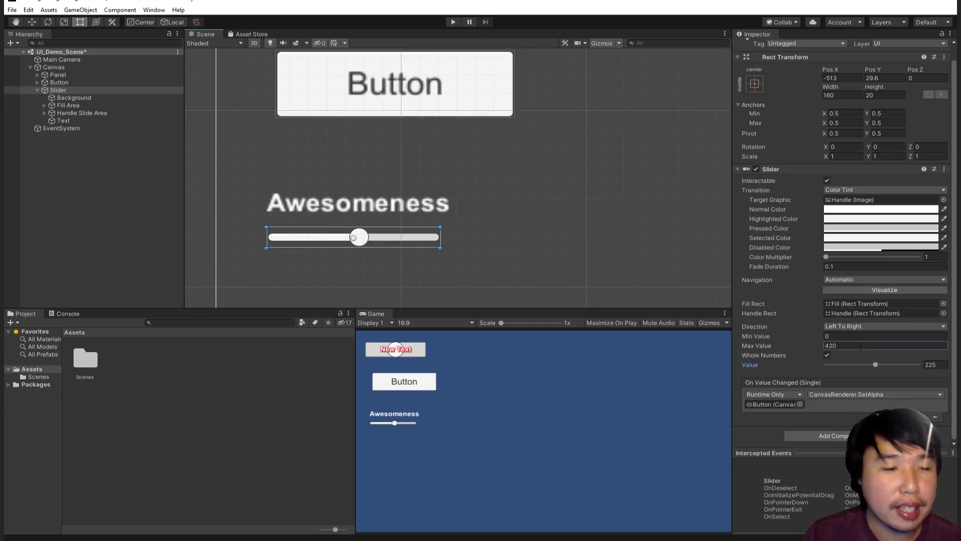
left_click(812, 346)
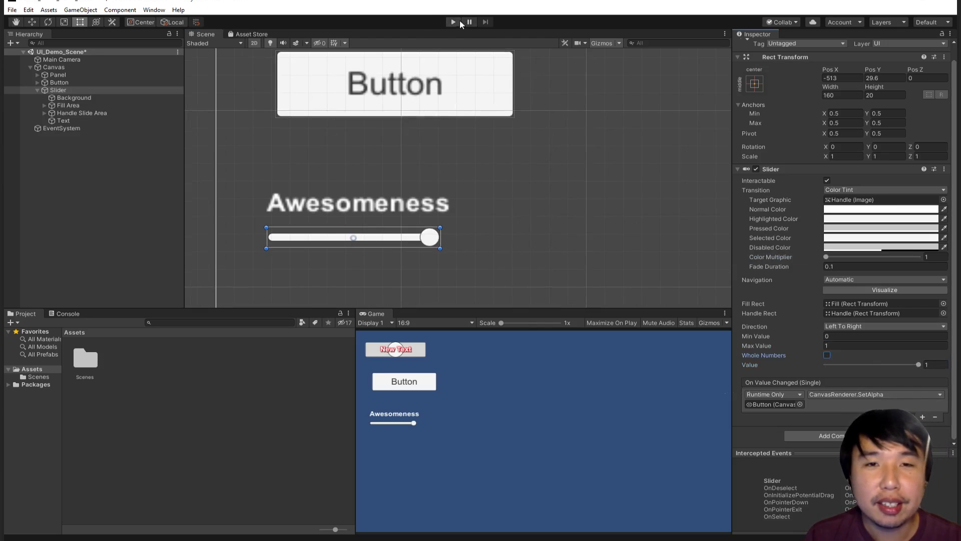
Step: Run the scene, move the Awesomeness slider to test the Button's fading, and stop play mode
left_click(458, 22)
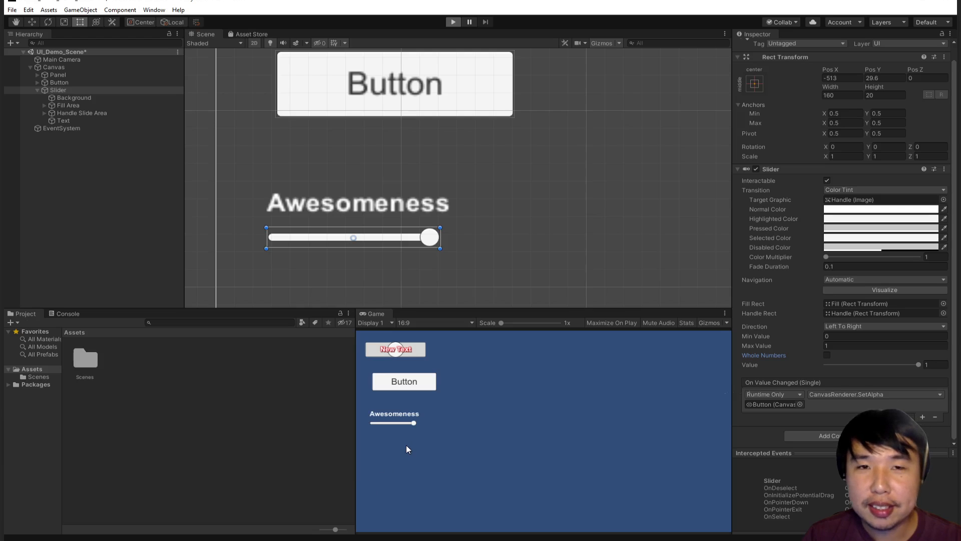
mouse_move(412, 425)
left_mouse_down()
mouse_move(367, 425)
mouse_move(412, 429)
left_mouse_up()
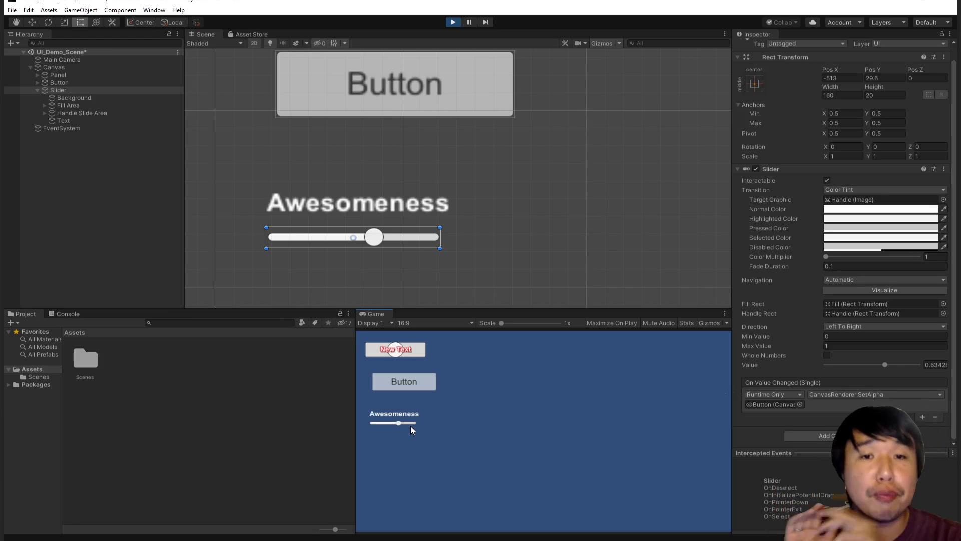
mouse_move(410, 429)
left_mouse_down()
mouse_move(389, 425)
mouse_move(418, 431)
mouse_move(380, 431)
mouse_move(416, 438)
mouse_move(364, 434)
mouse_move(413, 435)
mouse_move(376, 438)
mouse_move(392, 438)
mouse_move(370, 425)
mouse_move(411, 423)
left_mouse_up()
scroll(444, 189, "up", 5)
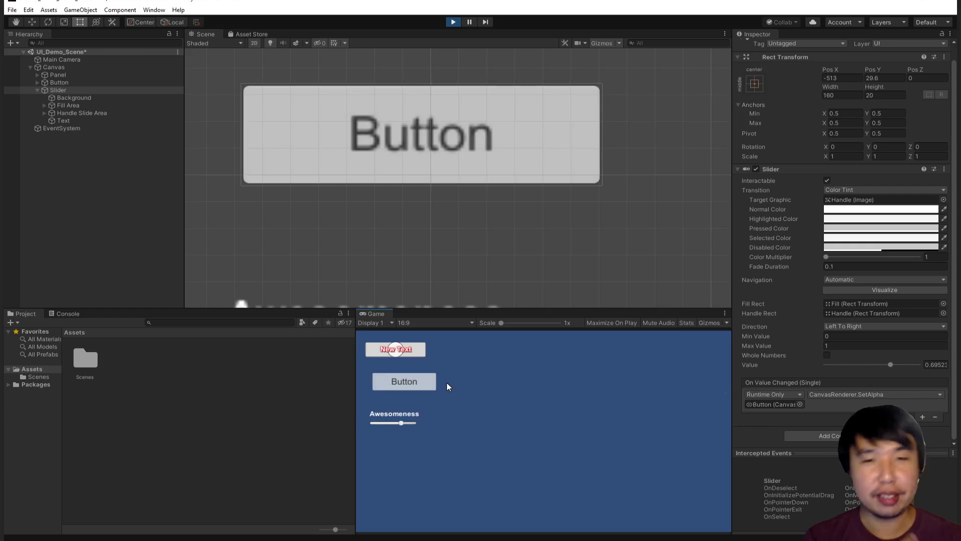
left_click(454, 22)
scroll(506, 239, "down", 2)
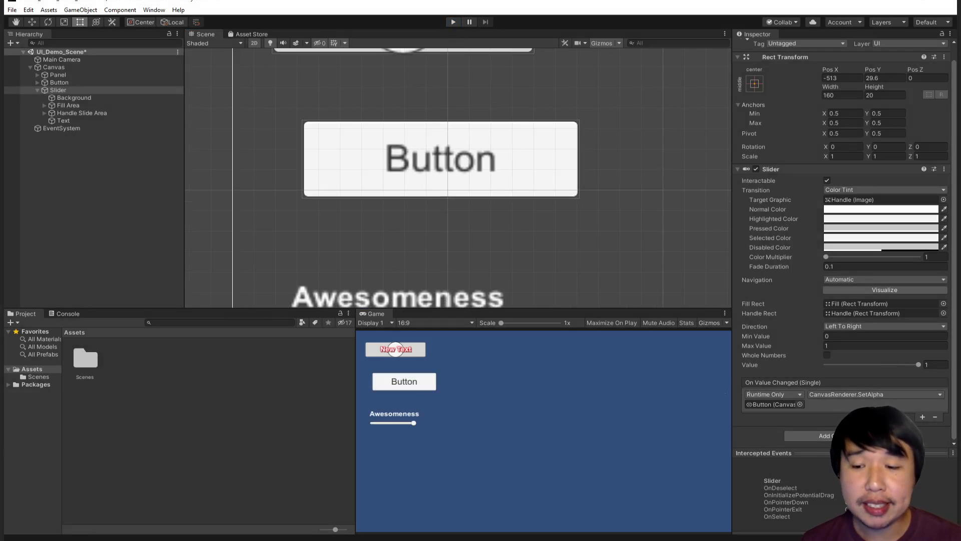
Step: Switch to the Notepad++ lesson outline, highlight the Image fill topic, and return to Unity
key("alt+Tab")
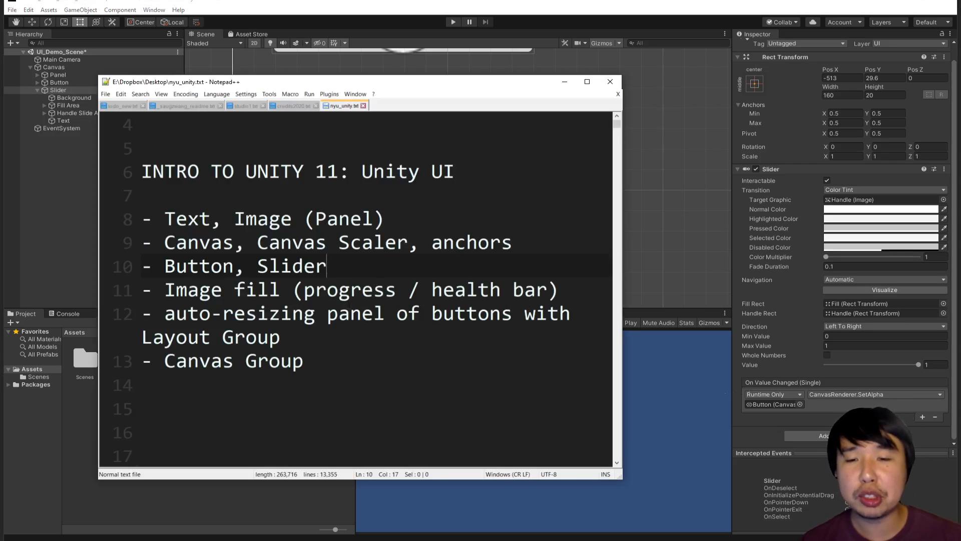
left_click(288, 294)
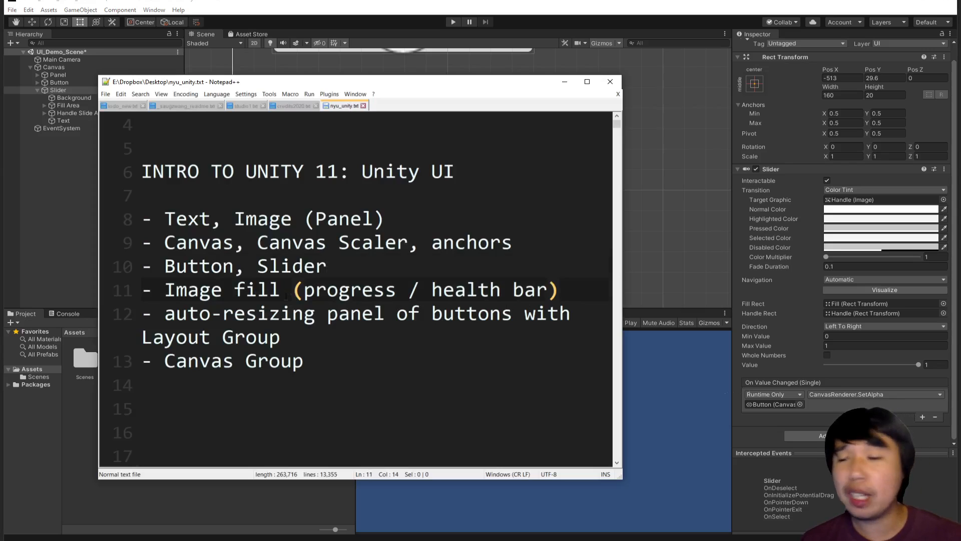
left_click_drag(281, 295, 176, 294)
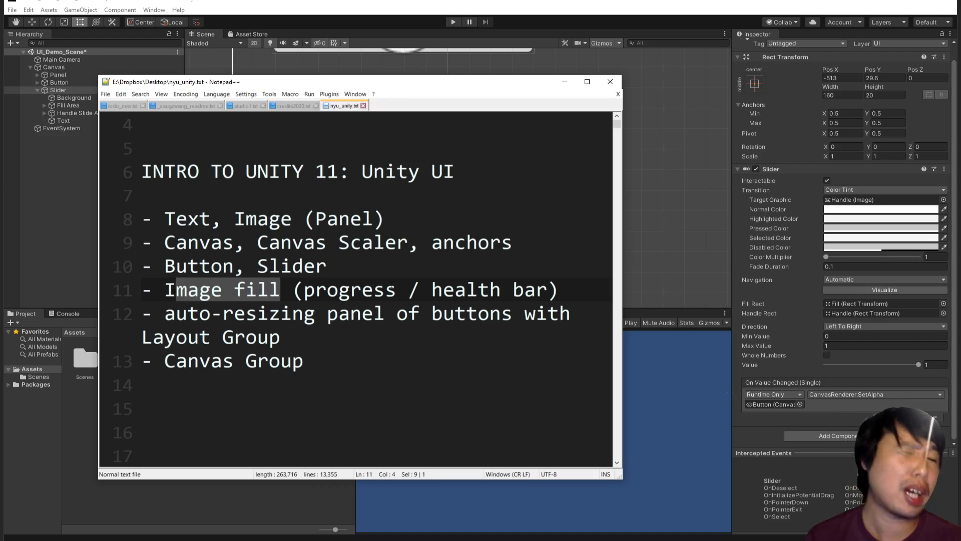
left_click(511, 10)
Step: Deactivate the Handle object inside the Slider's Handle Slide Area
scroll(473, 217, "down", 4)
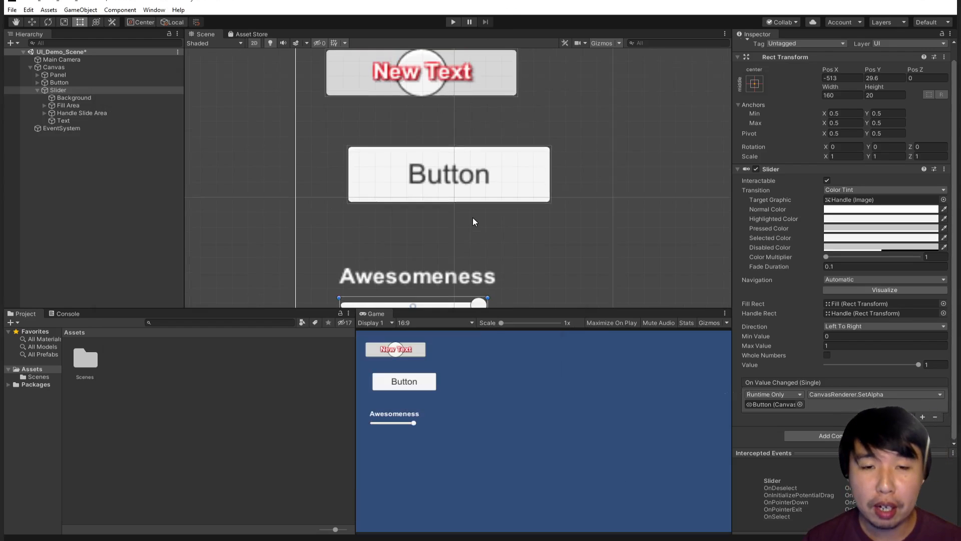
middle_click_drag(550, 227, 413, 210)
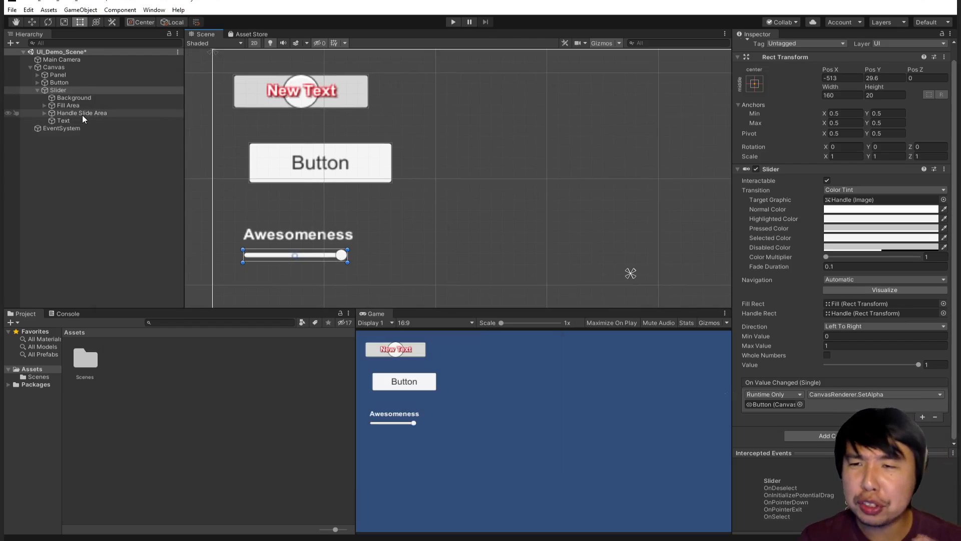
left_click(54, 114)
scroll(281, 275, "up", 3)
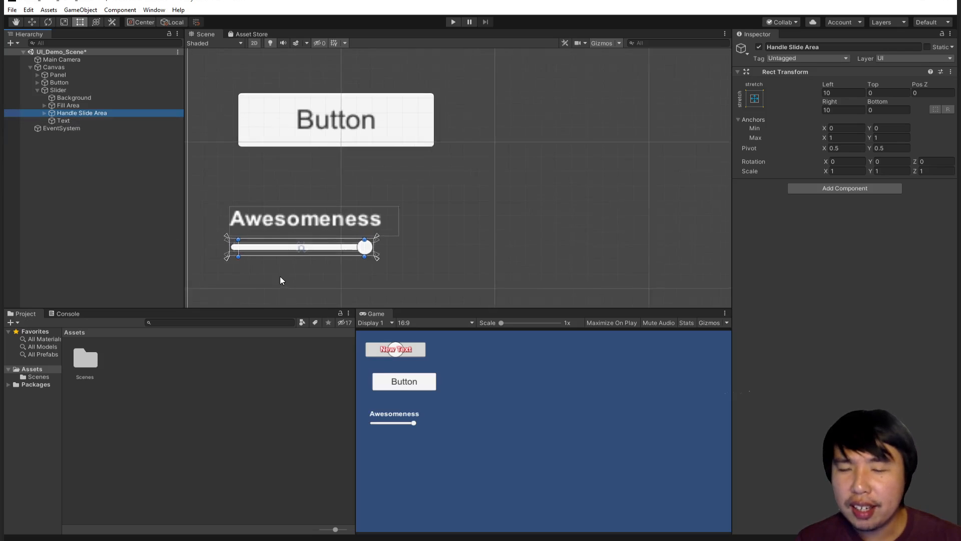
left_click(44, 114)
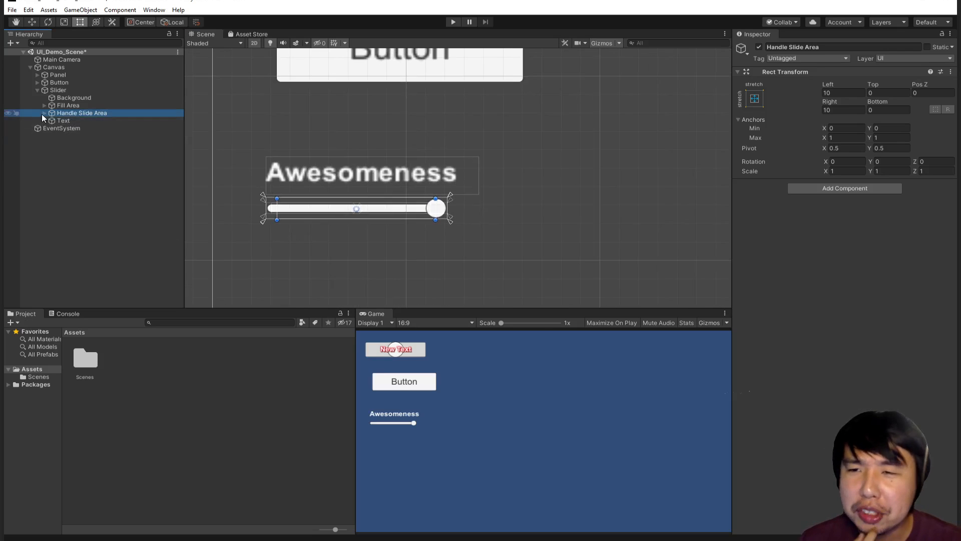
left_click(65, 121)
left_click(758, 47)
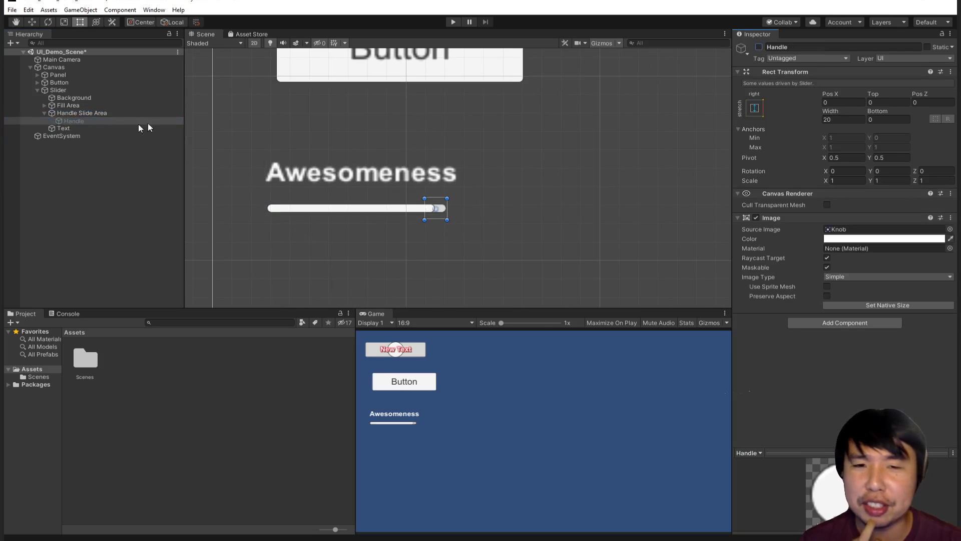
Step: Set the Slider's value to 0.68
left_click(79, 113)
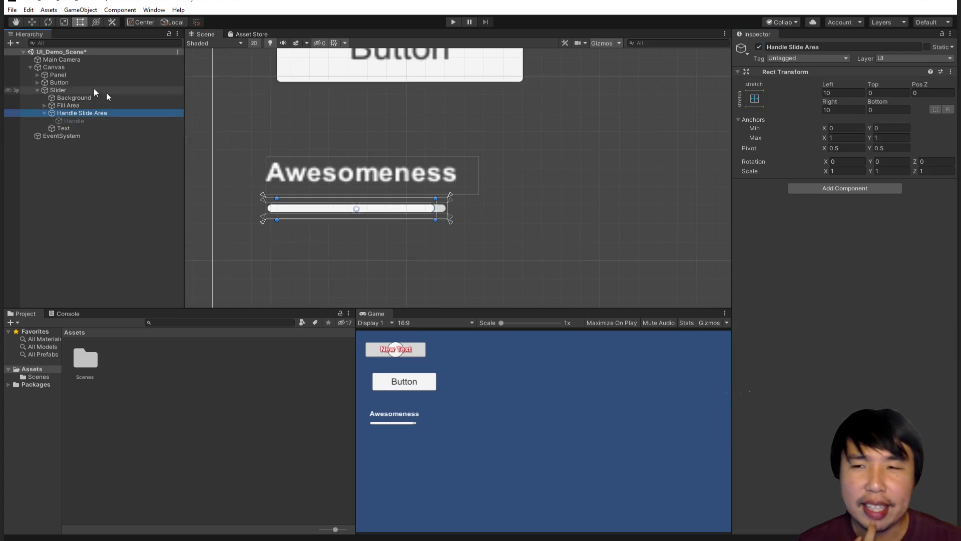
left_click(82, 95)
left_click(85, 90)
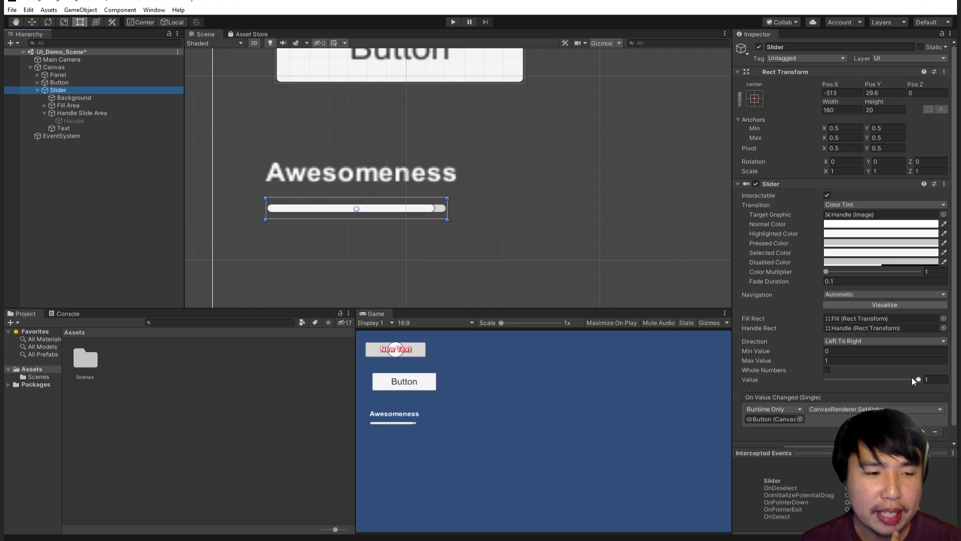
left_click_drag(918, 379, 889, 379)
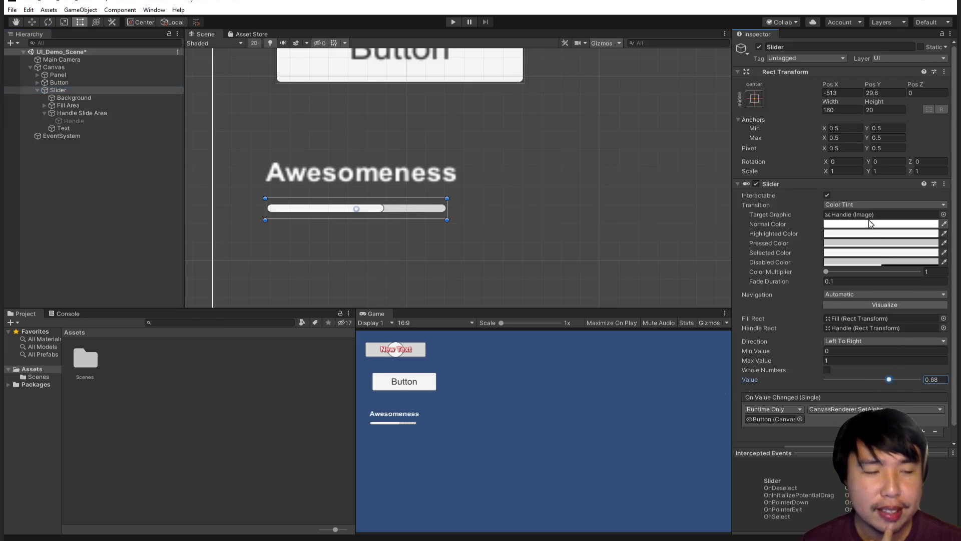
Step: Change the image color of the Fill object inside the Slider's Fill Area to orange
left_click(70, 105)
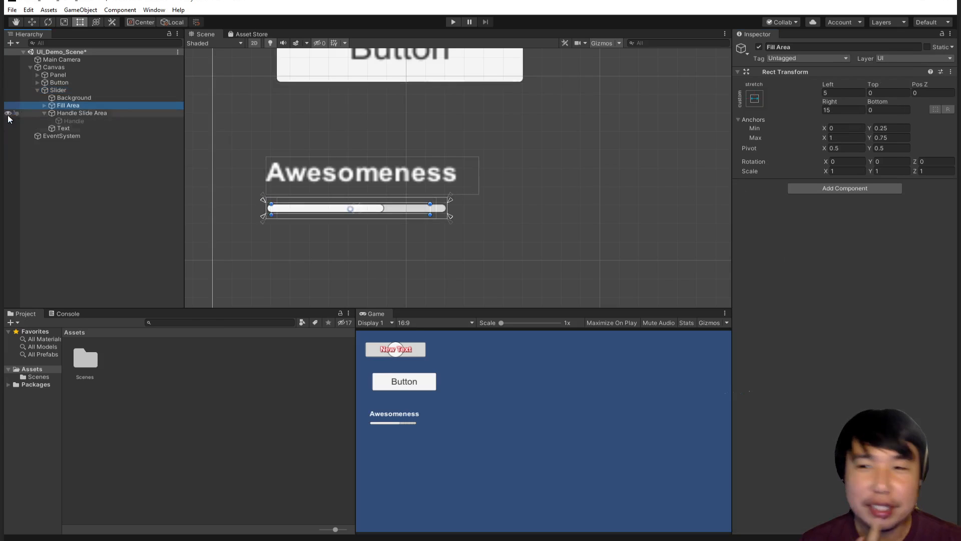
left_click(45, 105)
left_click(68, 113)
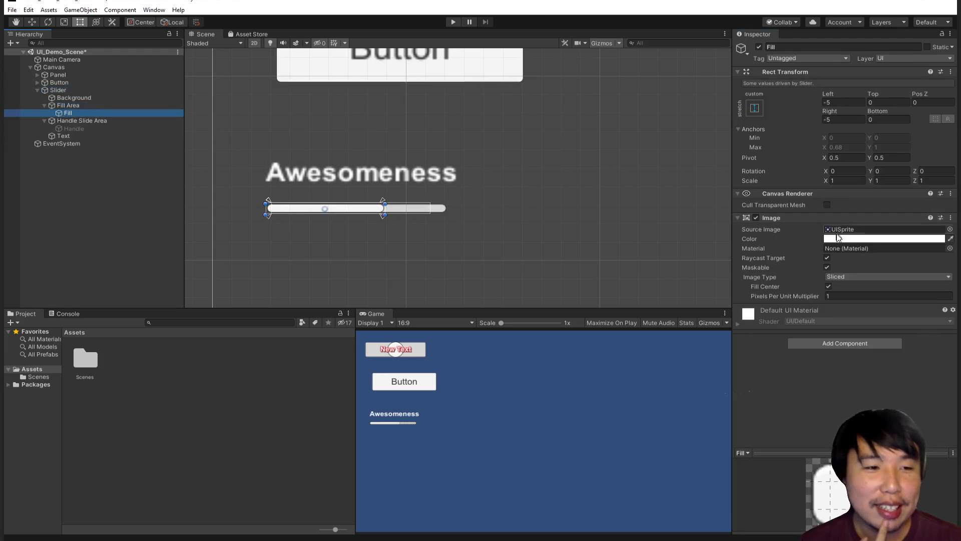
left_click(884, 238)
left_click(504, 50)
left_click(490, 55)
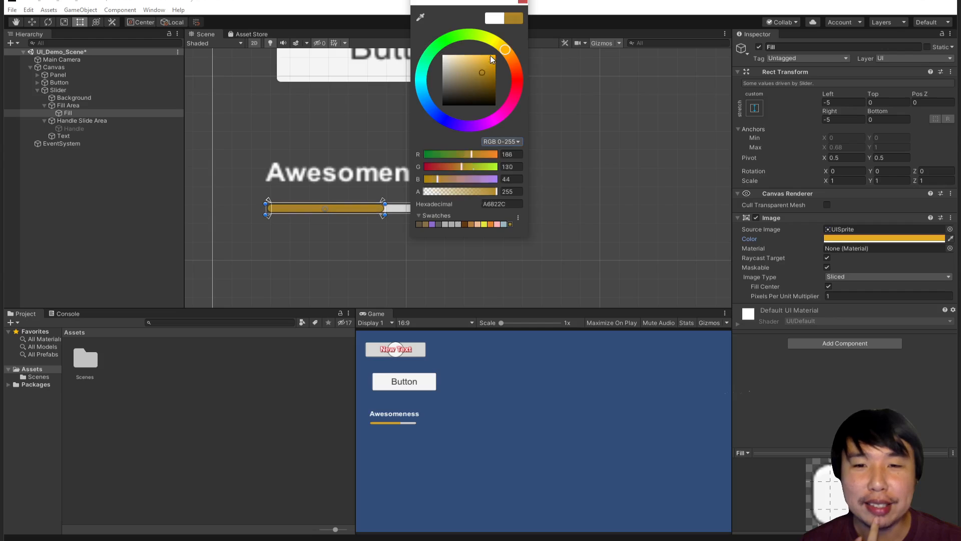
left_click(522, 2)
Step: Set the Slider's value to 0.826 and collapse its child objects in the hierarchy
left_click(98, 91)
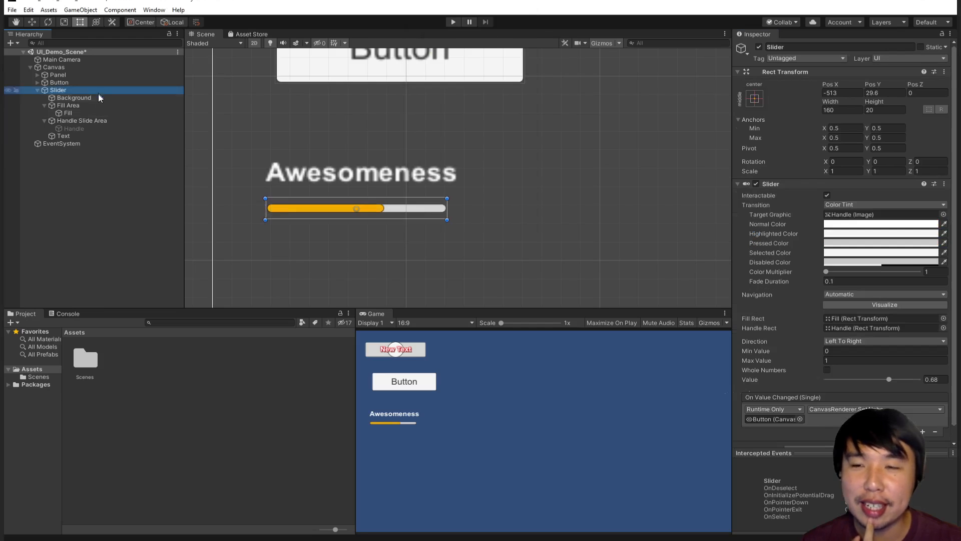
scroll(310, 222, "up", 2)
left_click_drag(881, 379, 903, 379)
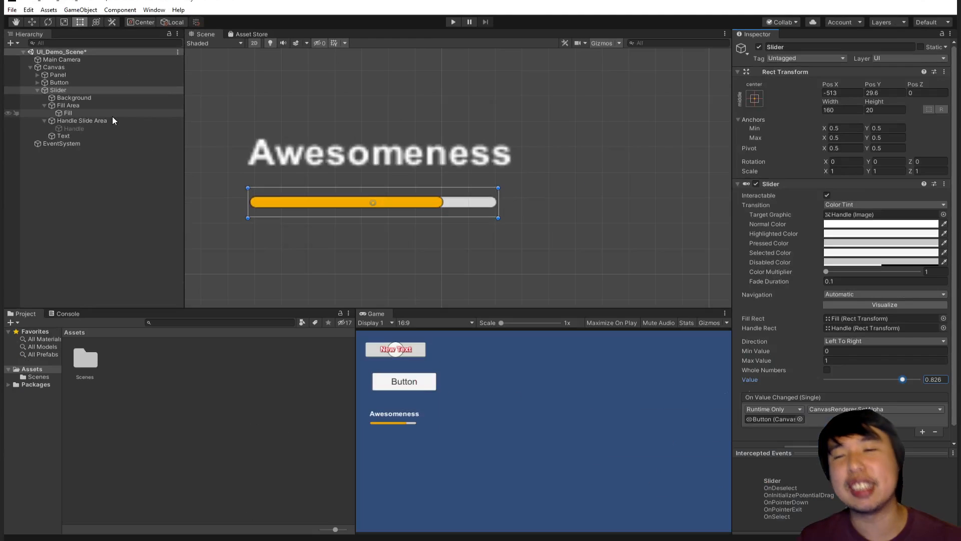
left_click(170, 73)
left_click(38, 90)
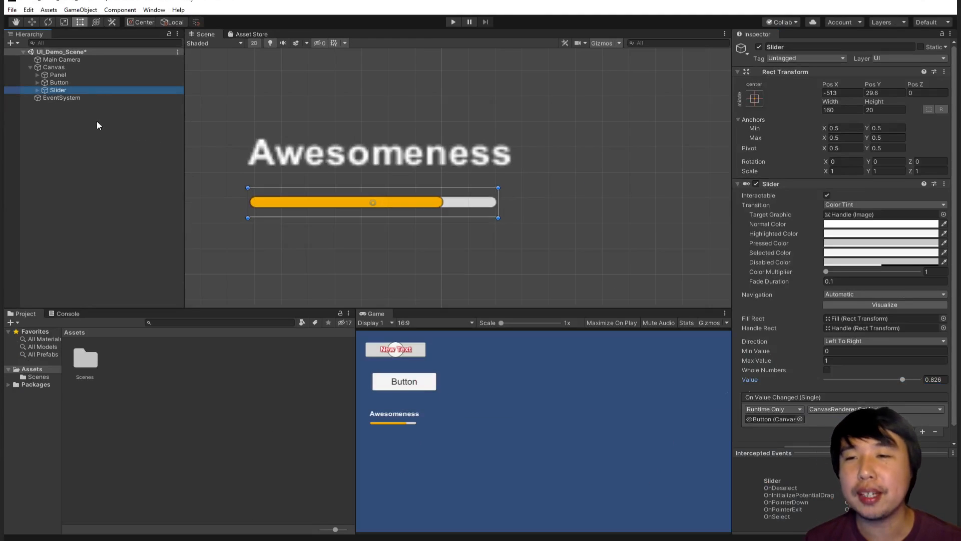
Step: Add a new UI Panel as a child of the Canvas
left_click(97, 120)
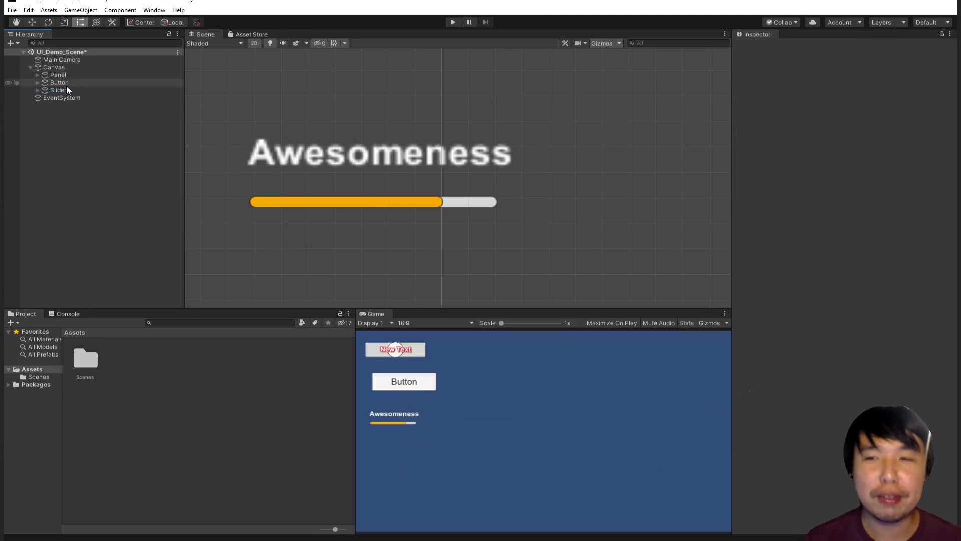
left_click(78, 70)
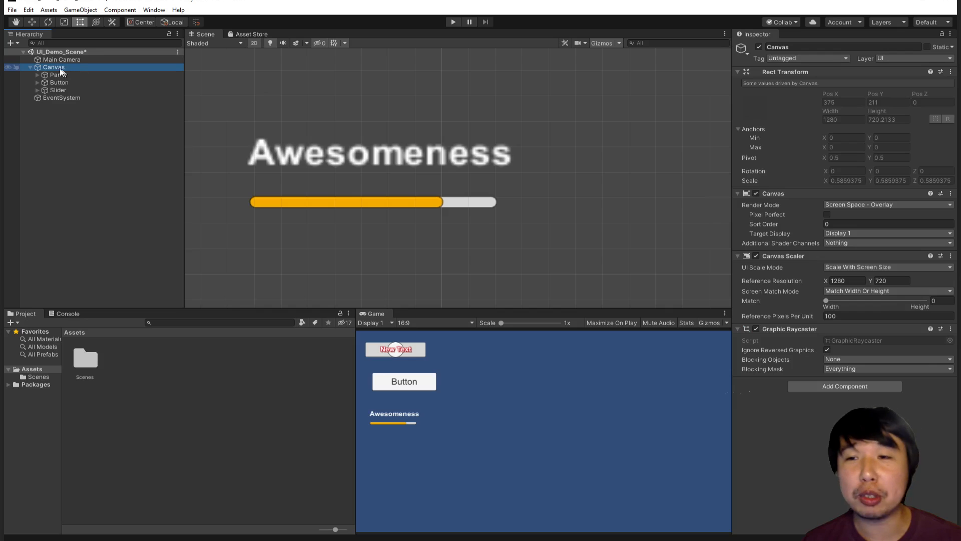
left_click(11, 43)
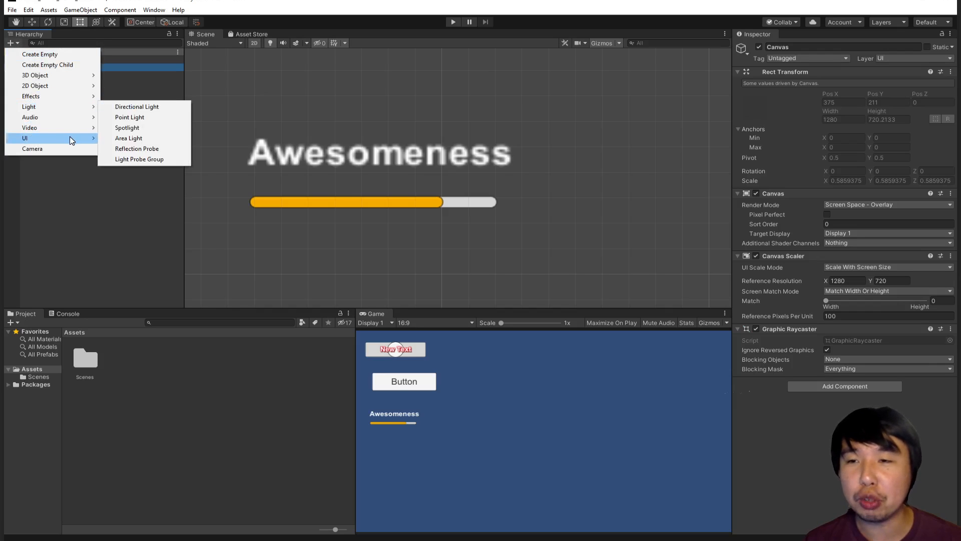
mouse_move(70, 137)
left_click(120, 284)
scroll(430, 192, "down", 8)
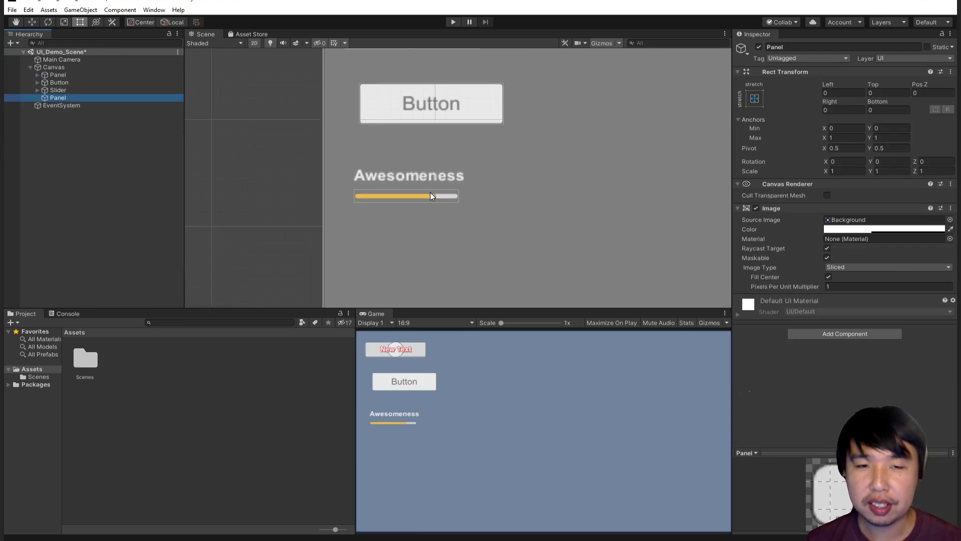
Step: Shrink the new Panel into a thin bar below the slider, with offsets of about left 37, top 398, right 891, bottom 302
left_click_drag(666, 132, 578, 203)
left_click_drag(575, 271, 432, 218)
scroll(418, 208, "up", 5)
scroll(414, 214, "up", 3)
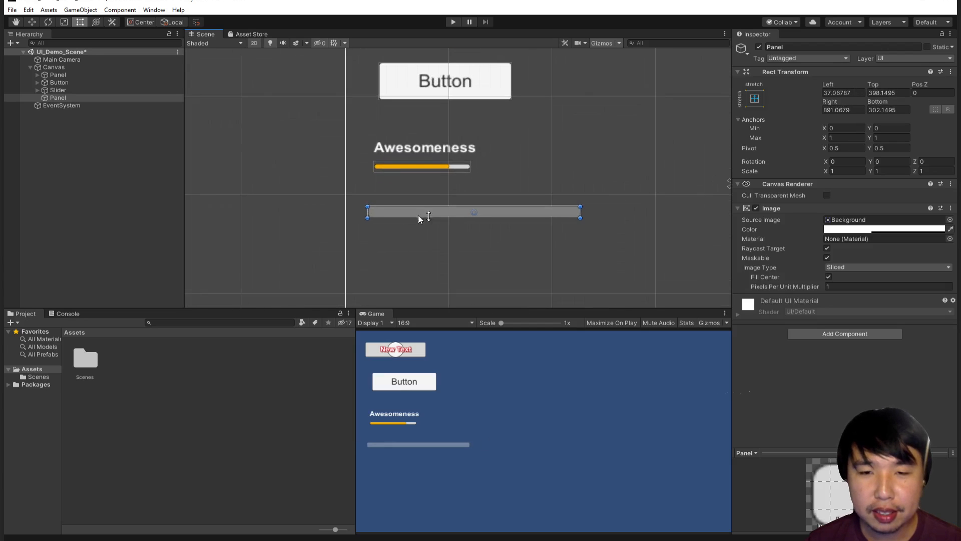
Step: Reactivate the Handle object inside the Slider's Handle Slide Area
left_click(37, 90)
left_click(72, 128)
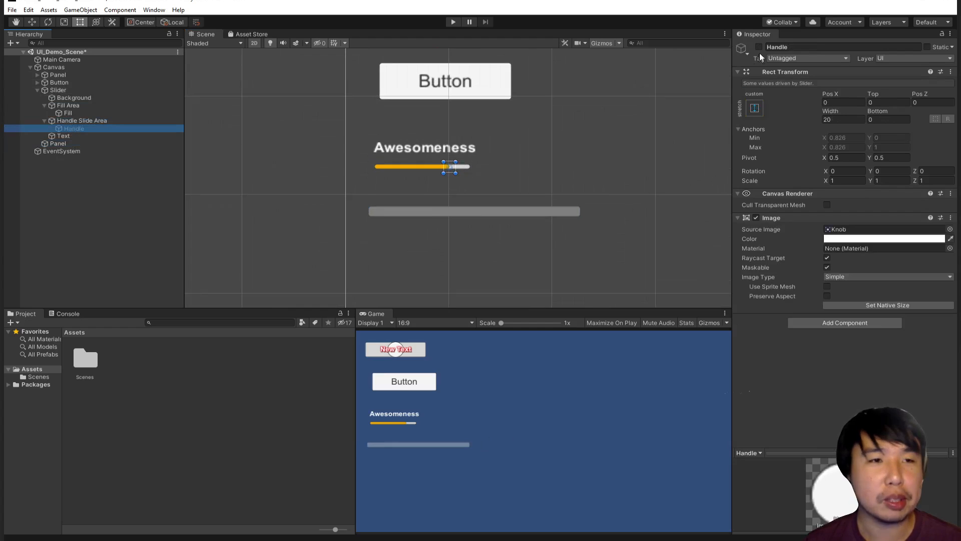
Step: Duplicate the thin Panel bar below the slider, leaving the copy exactly over the original
left_click(126, 143)
scroll(408, 213, "up", 4)
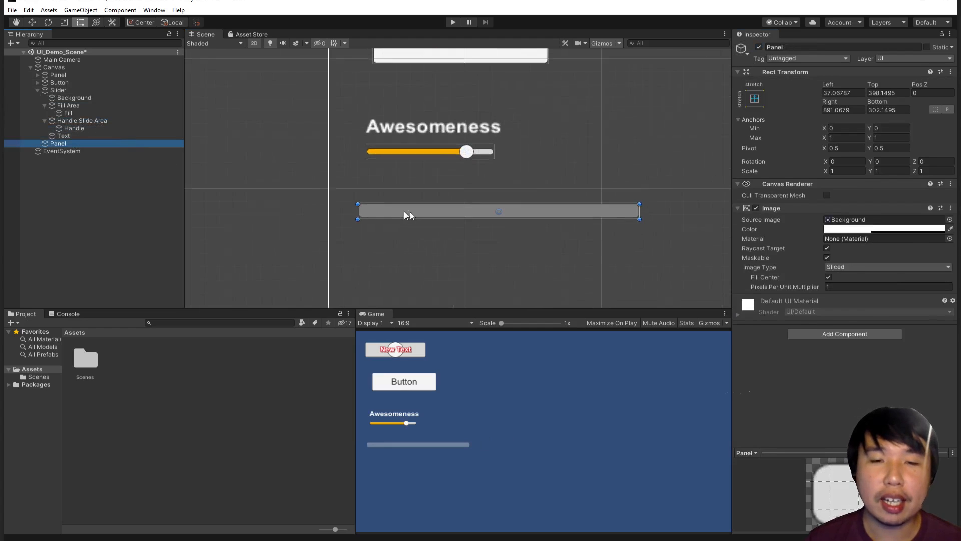
key("ctrl+d")
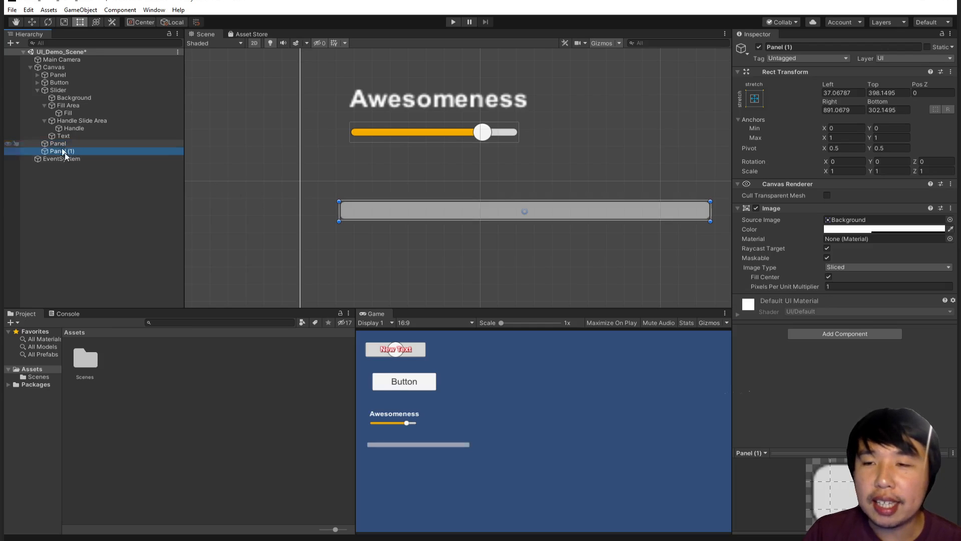
scroll(713, 218, "up", 1)
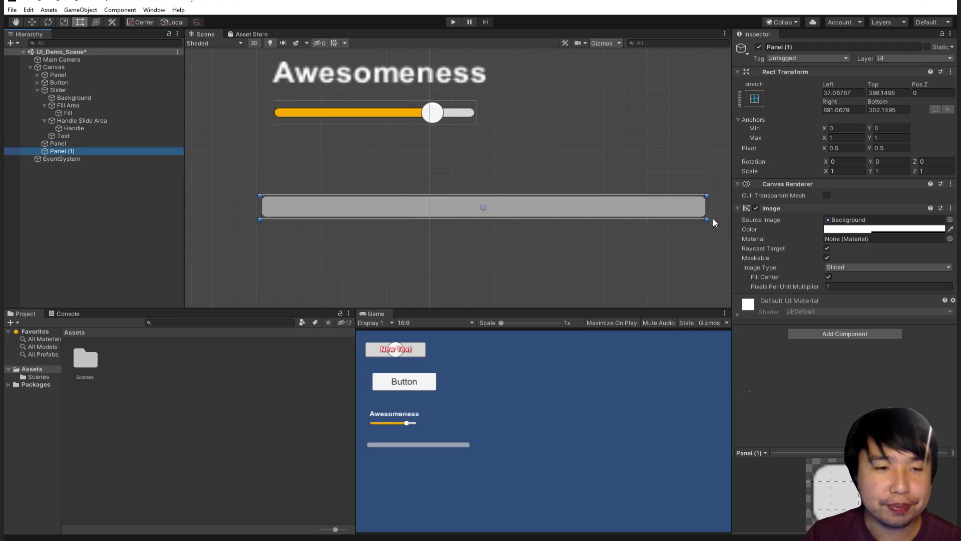
left_click_drag(709, 212, 686, 212)
key("ctrl+z")
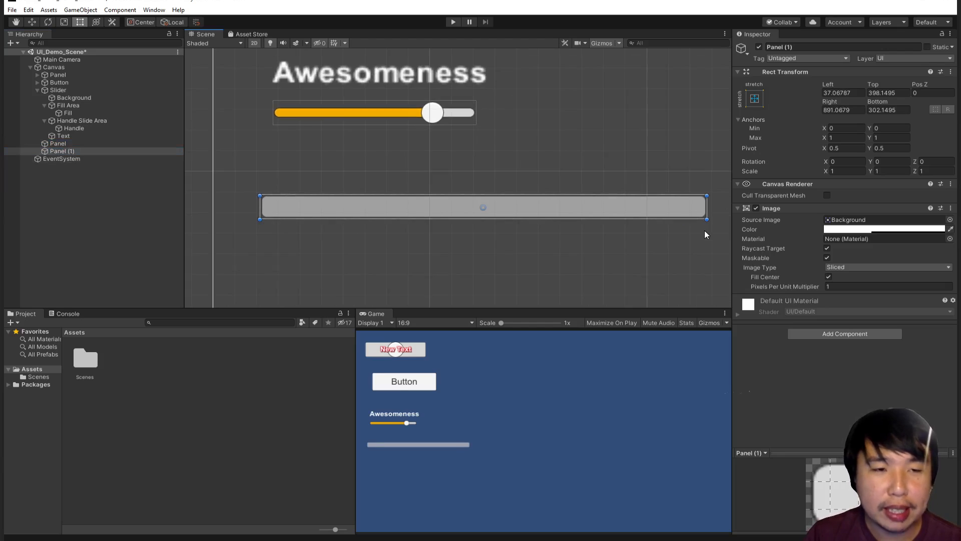
left_click(74, 143)
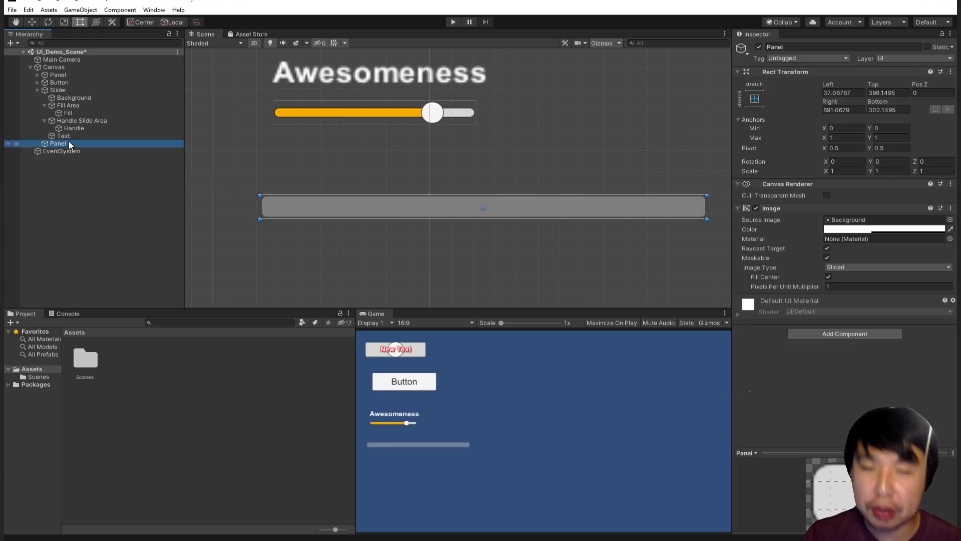
left_click(78, 151)
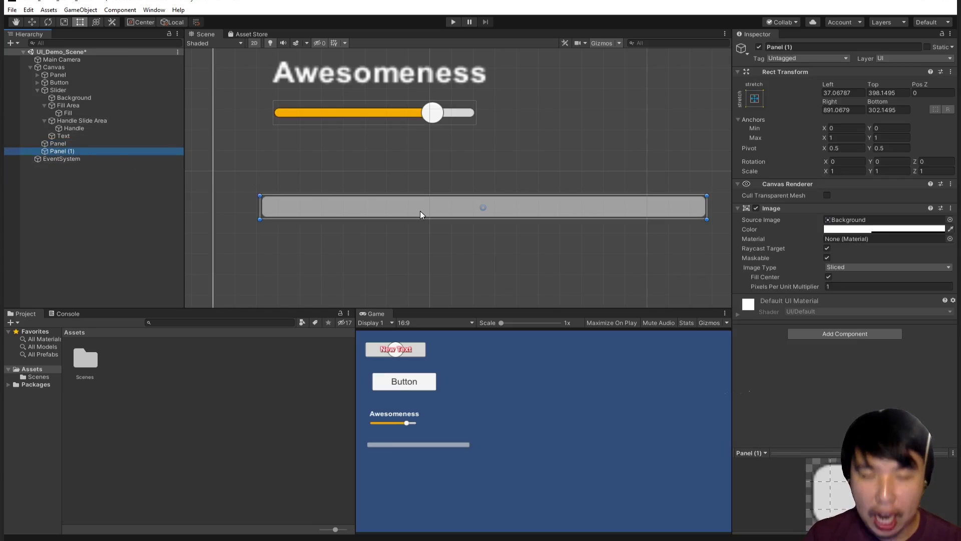
Step: Try moving the duplicated panel slightly below the original bar and undo the move
left_click_drag(420, 211, 385, 218)
scroll(385, 226, "up", 3)
key("ctrl+z")
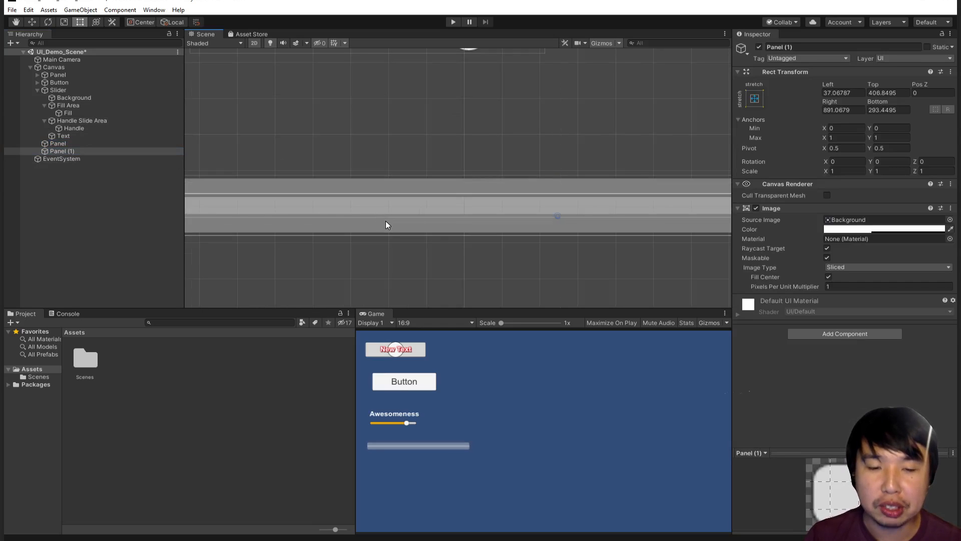
key("ctrl+z")
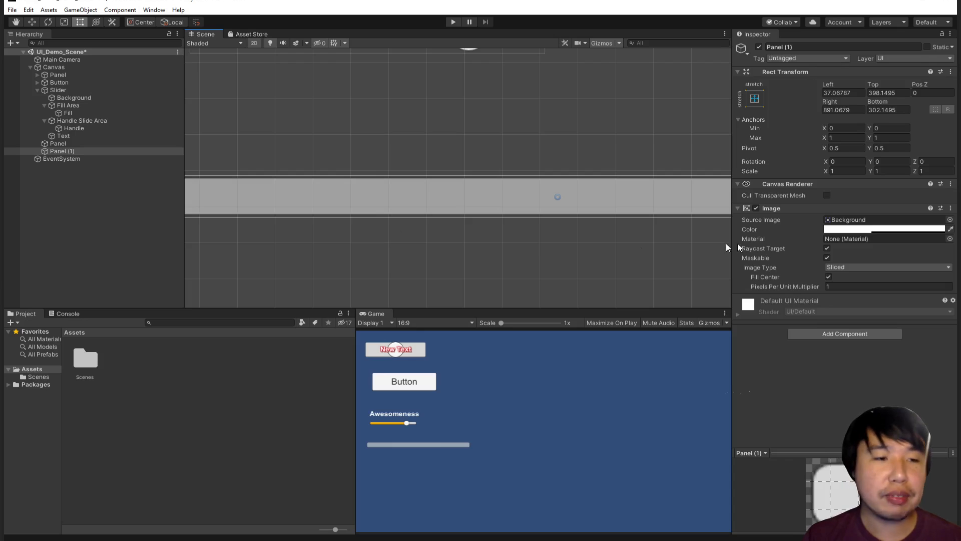
Step: Change the Image Type of the duplicated panel, Panel (1), to Filled
left_click(81, 149)
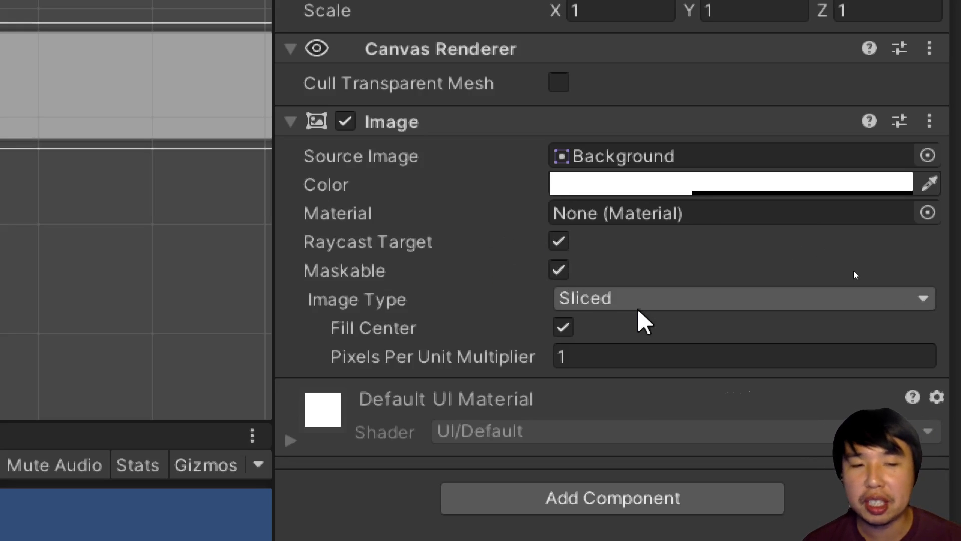
left_click(650, 302)
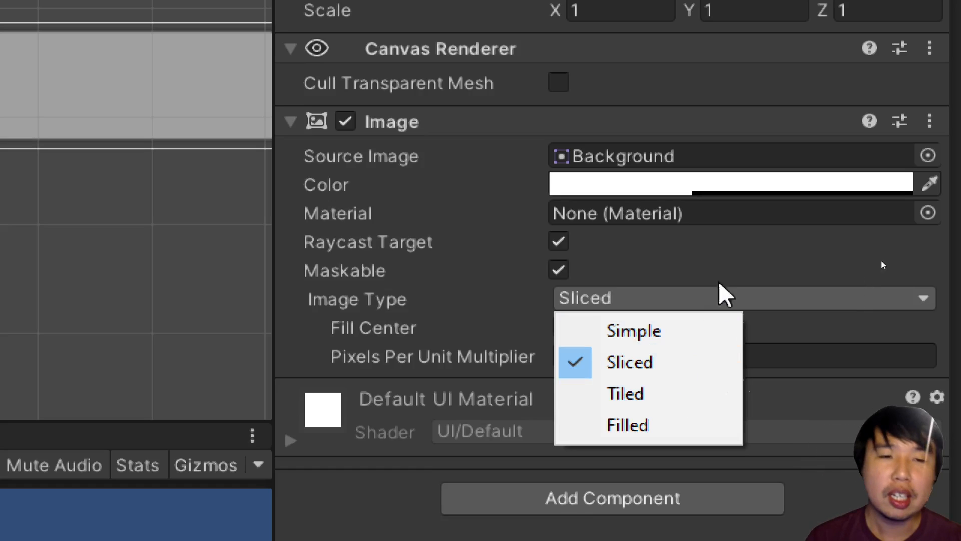
left_click(741, 245)
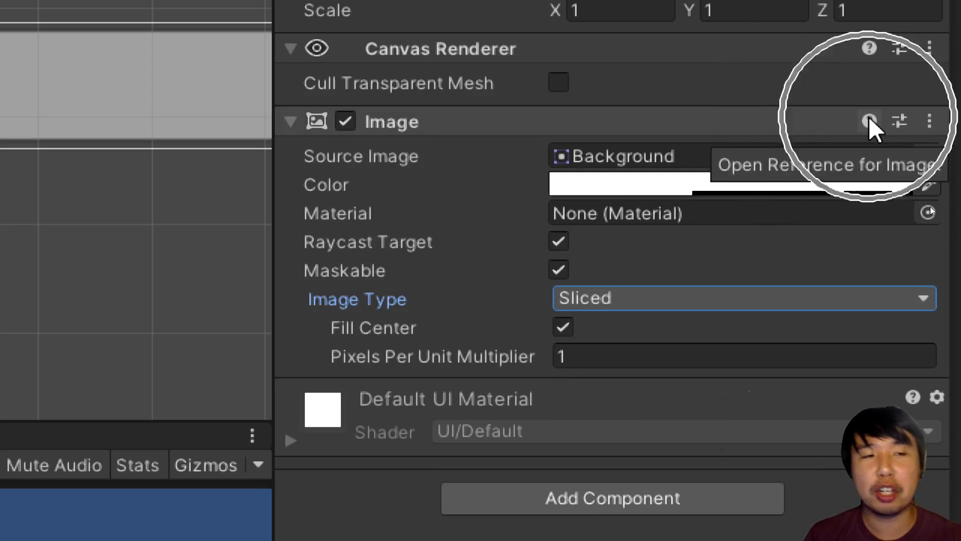
left_click(656, 303)
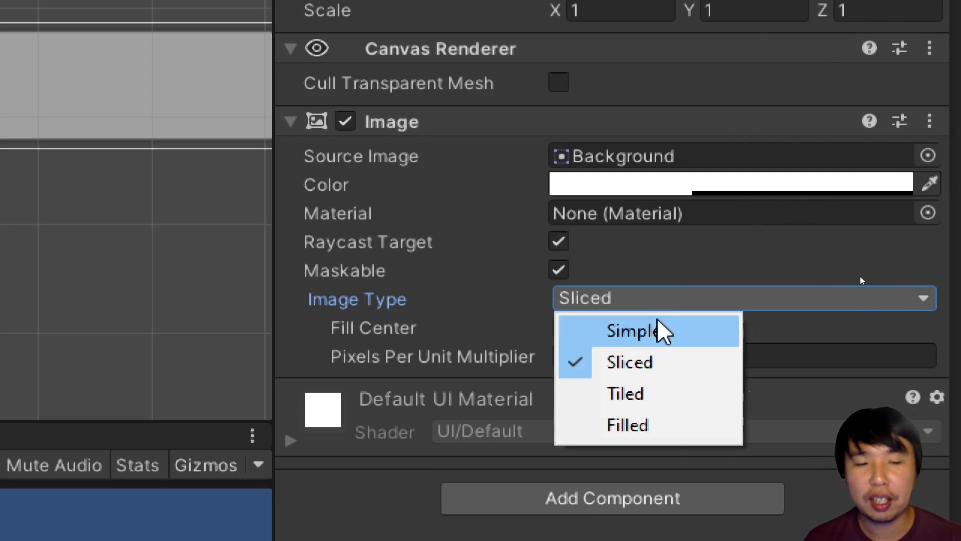
left_click(667, 434)
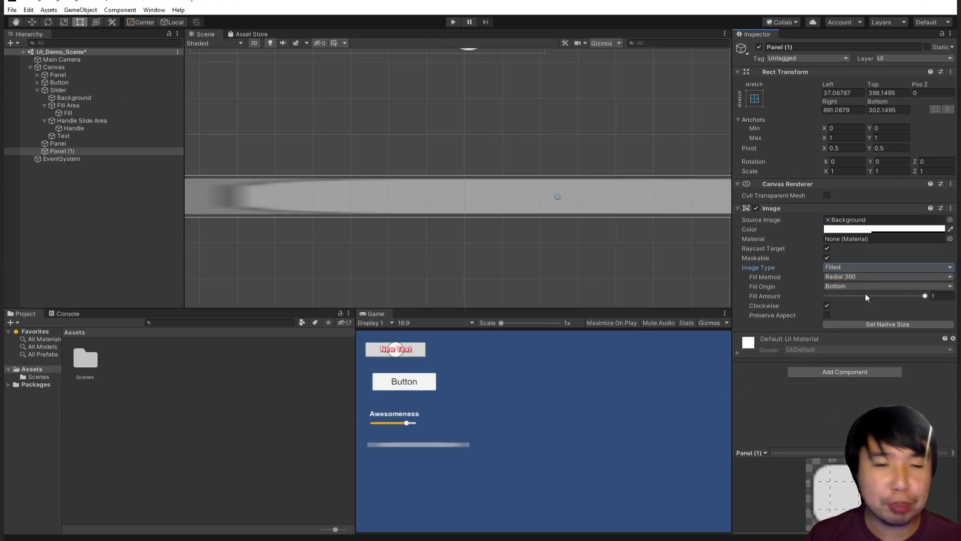
Step: Try setting the duplicated panel's Source Image to None, undo it, and check the available built-in sprites
left_click(950, 220)
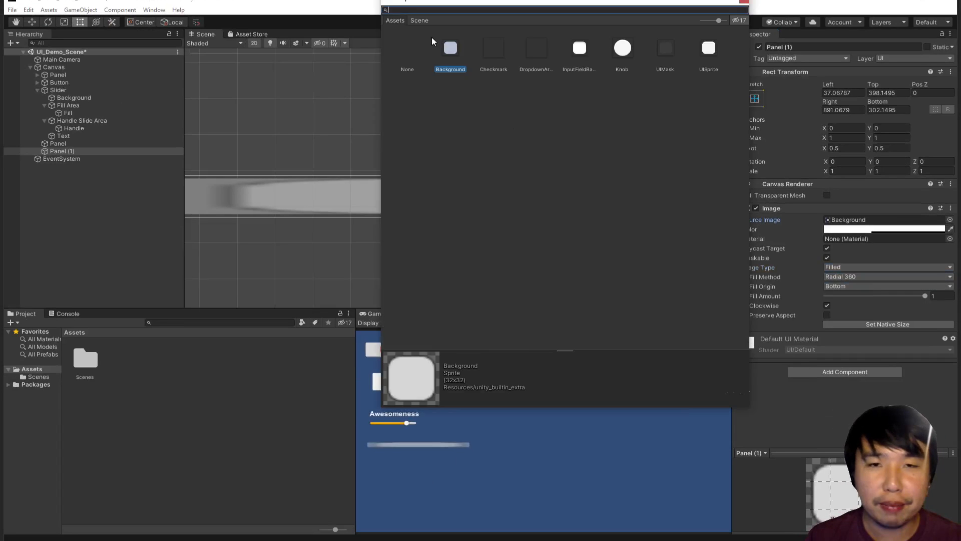
double_click(411, 53)
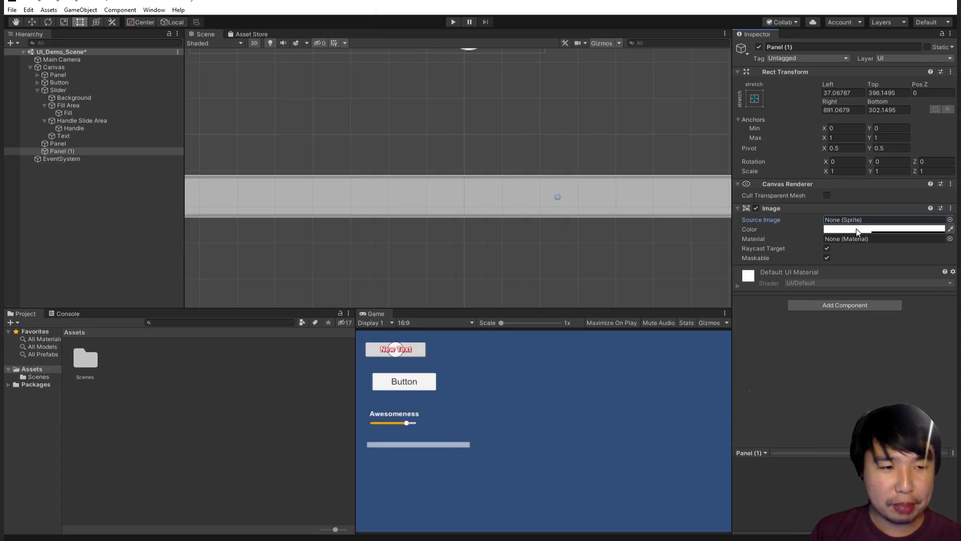
key("ctrl+z")
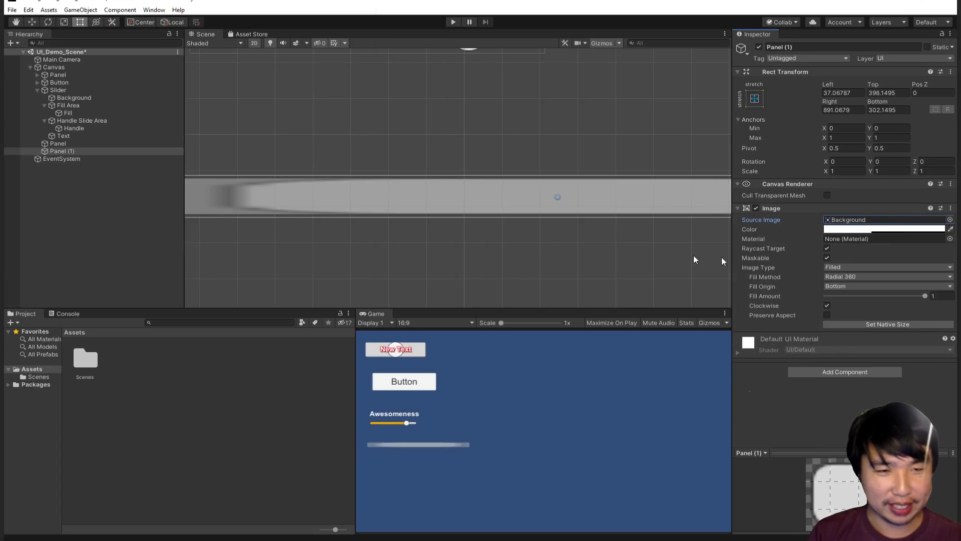
key("f")
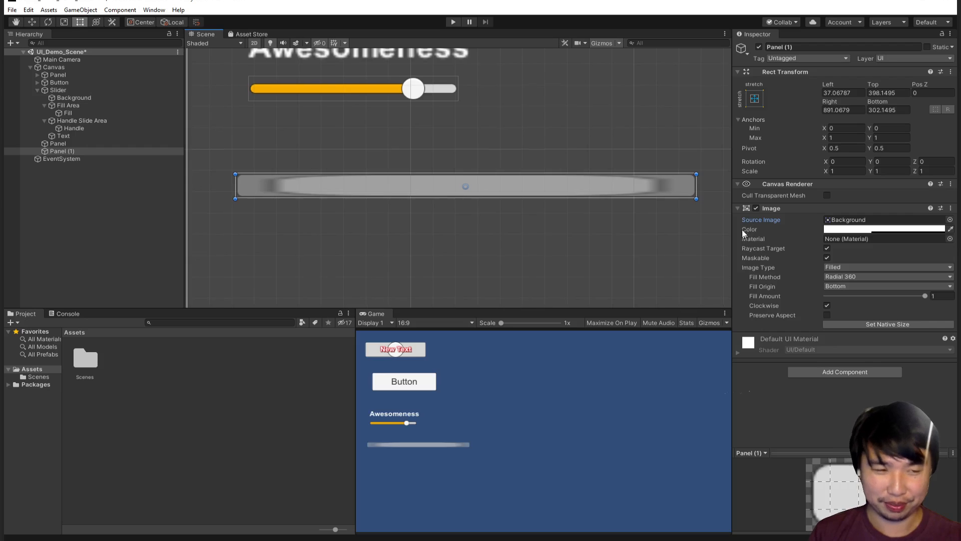
left_click(950, 220)
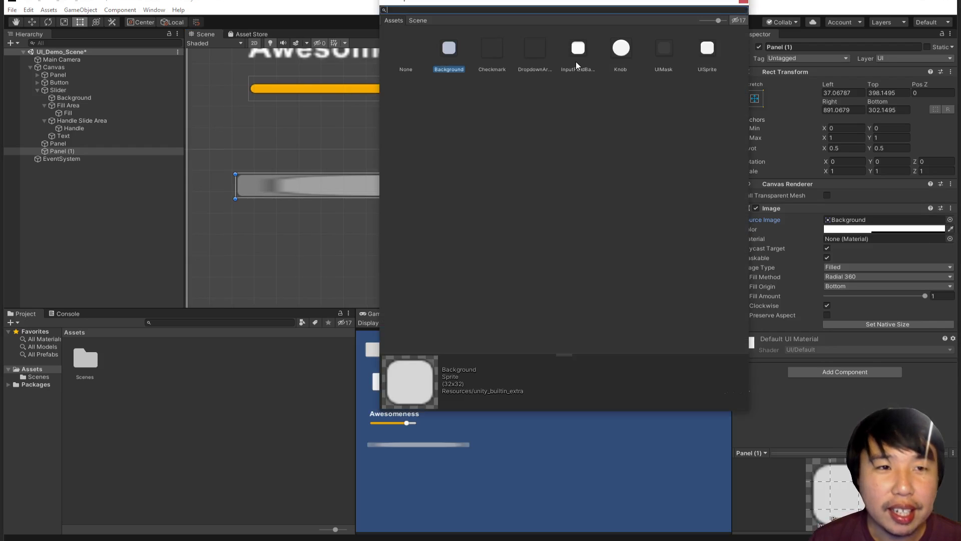
left_click(743, 3)
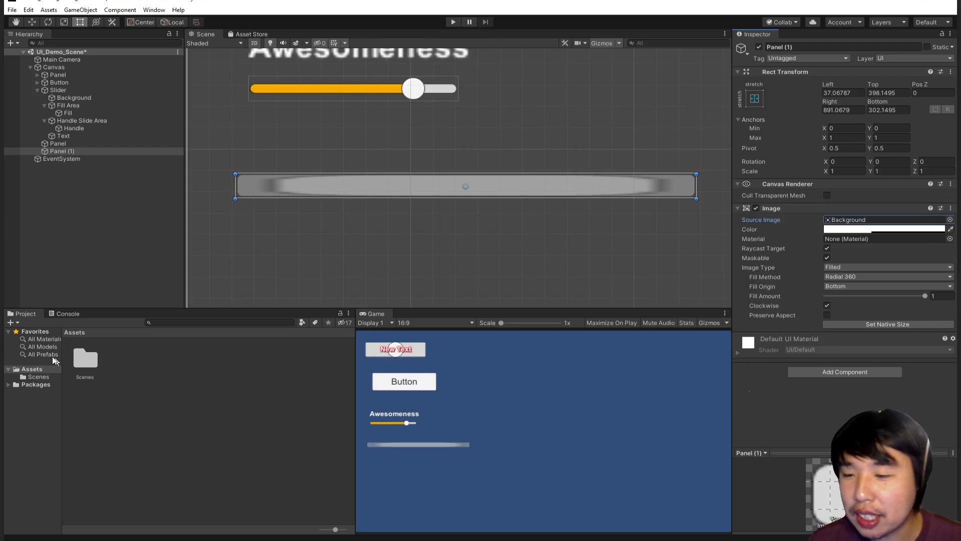
Step: Create a Square sprite asset in the Assets folder
left_click(18, 324)
mouse_move(128, 354)
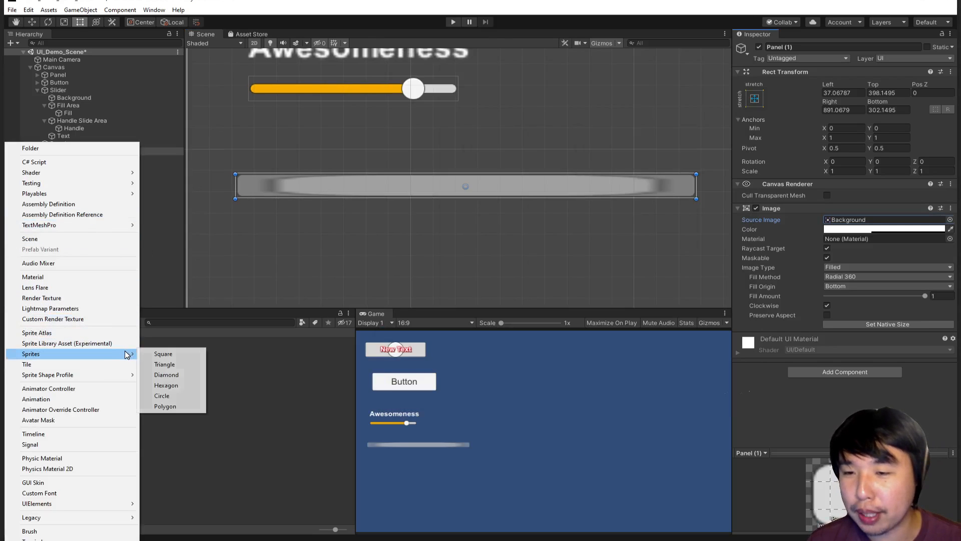
left_click(162, 354)
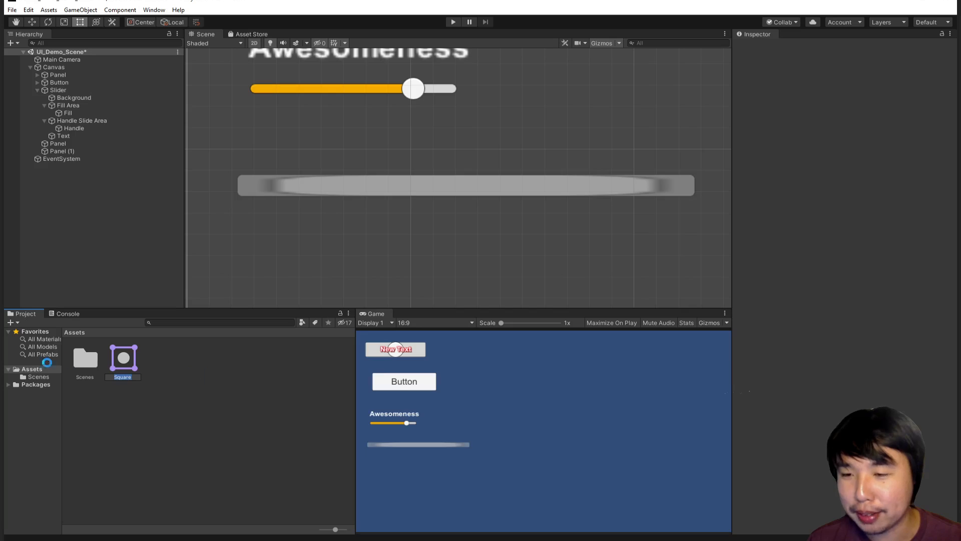
left_click(75, 151)
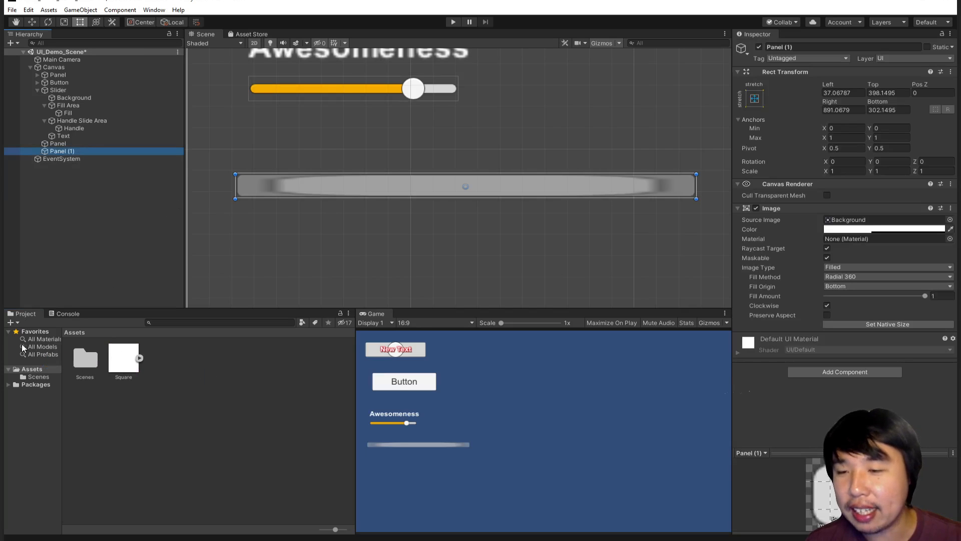
left_click(10, 322)
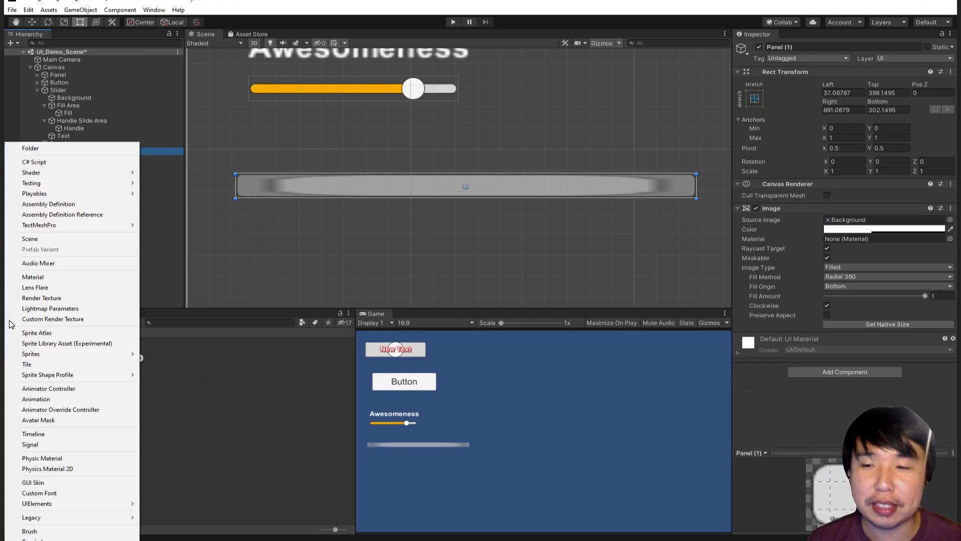
mouse_move(88, 360)
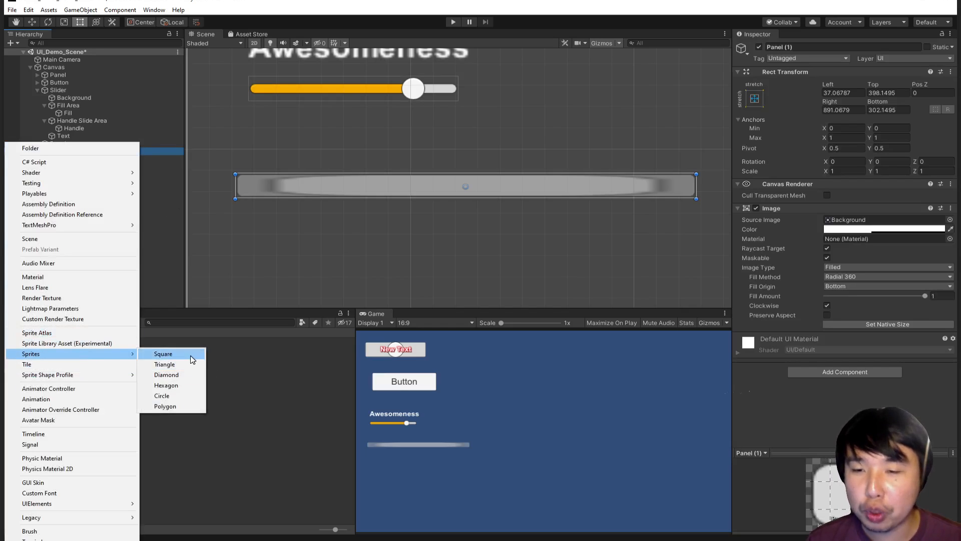
left_click(161, 353)
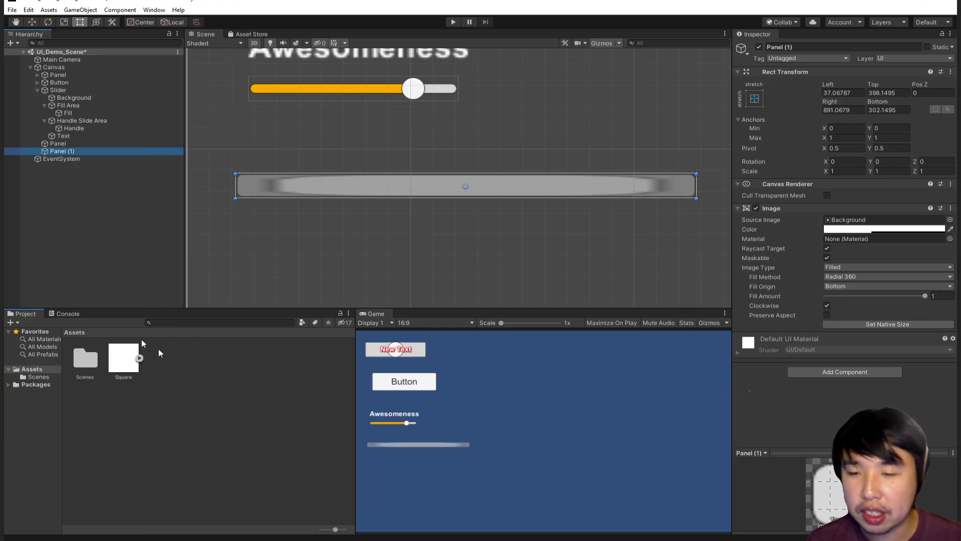
Step: Set the duplicated panel's Source Image to the Square sprite and its Fill Method to Horizontal
left_click(949, 220)
double_click(464, 50)
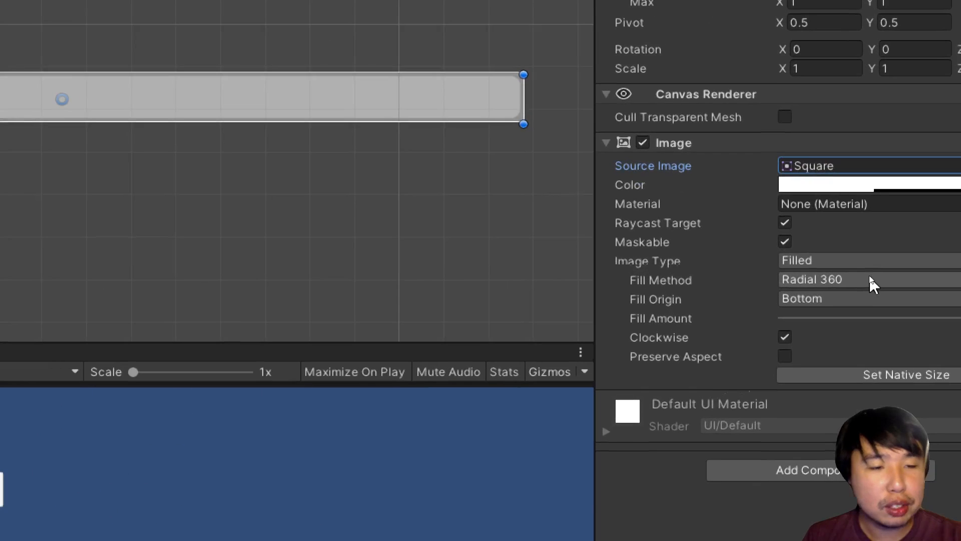
left_click(869, 276)
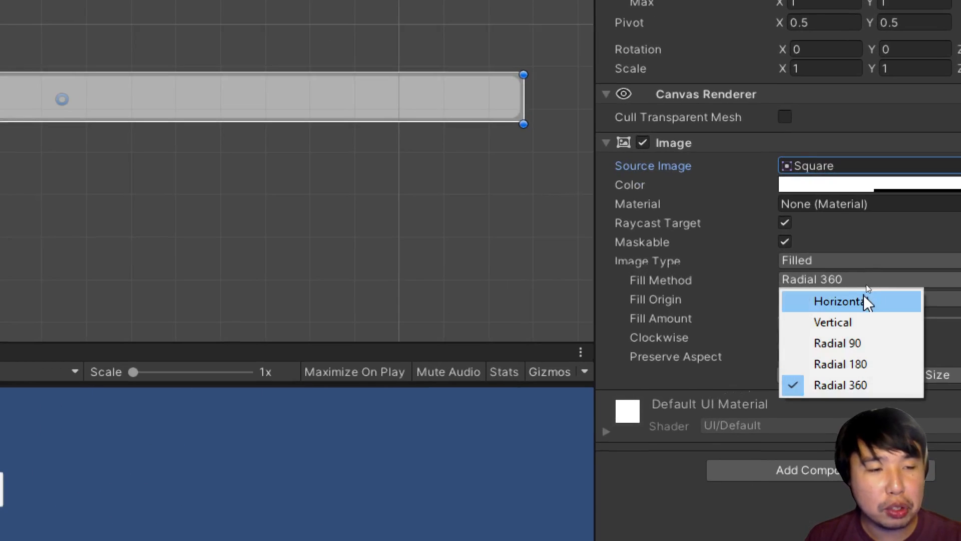
left_click(865, 299)
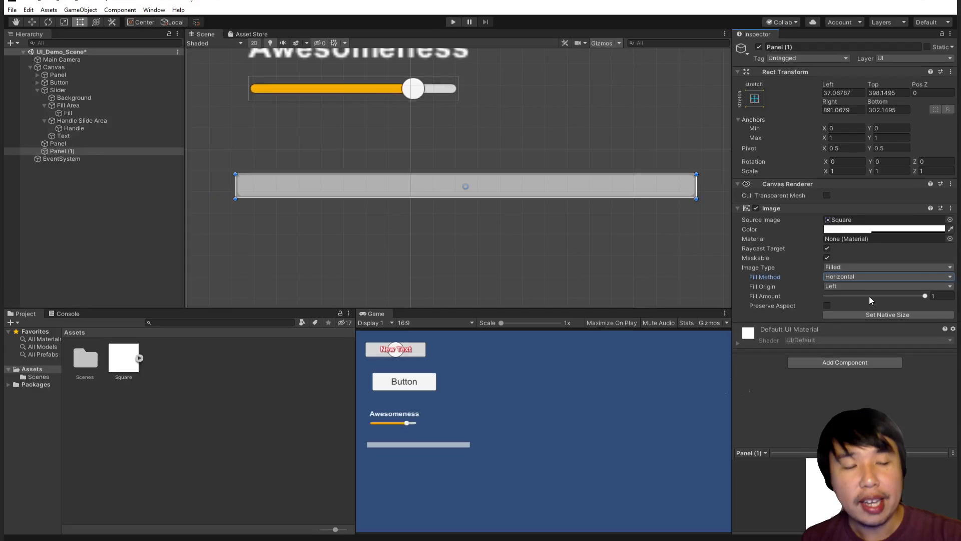
Step: Set the duplicated panel's Fill Amount to about 0.737 and color it red (FF1100) with alpha 255
left_click_drag(921, 296, 899, 297)
left_click(881, 230)
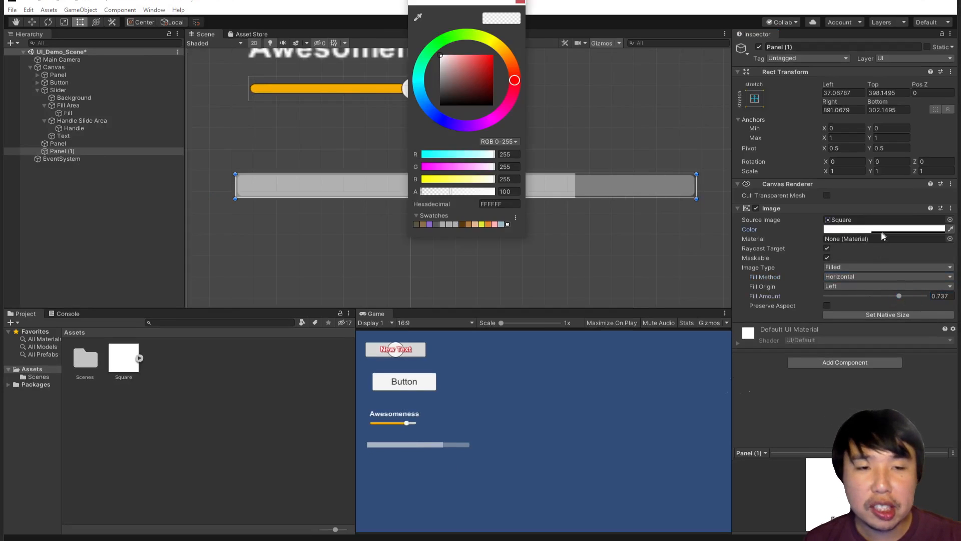
left_click_drag(477, 37, 496, 53)
left_click(519, 2)
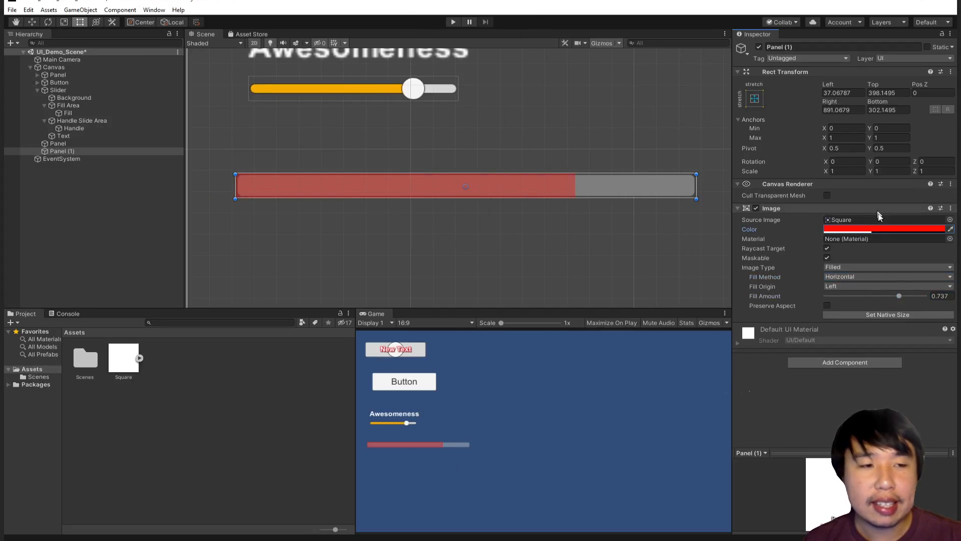
left_click(850, 230)
left_click_drag(472, 192, 519, 193)
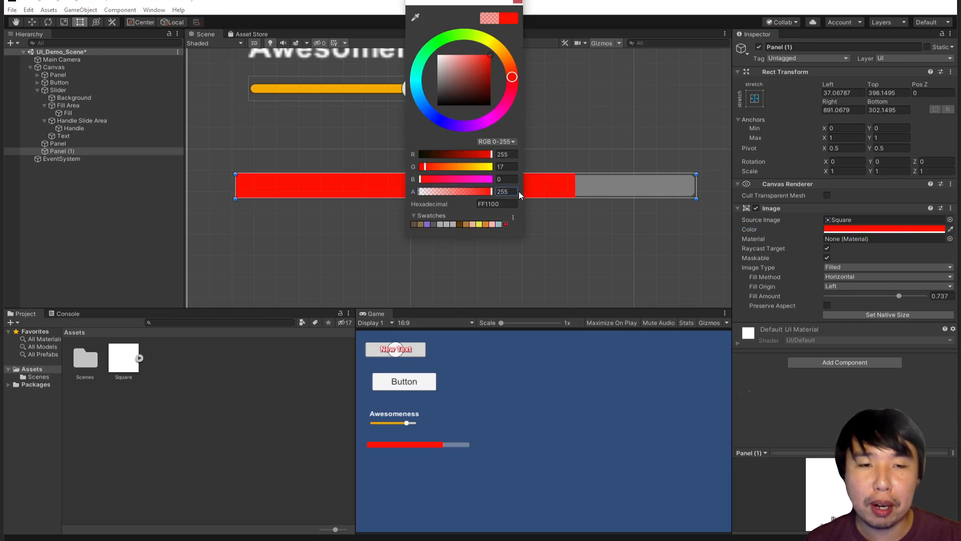
left_click(518, 2)
Step: Test the red bar by lowering its Fill Amount to about 0.524 and returning it to about 0.737
left_click_drag(899, 296, 877, 299)
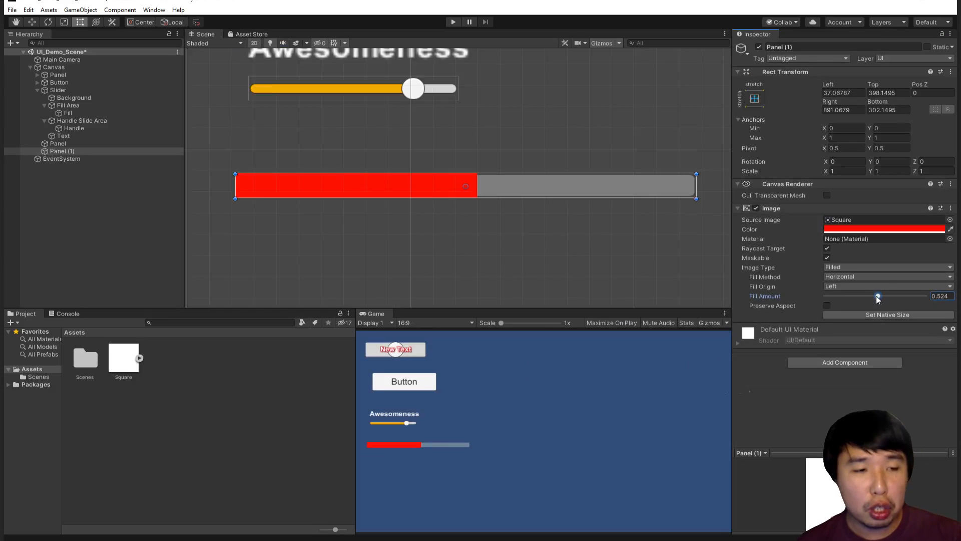
left_click_drag(877, 295, 897, 319)
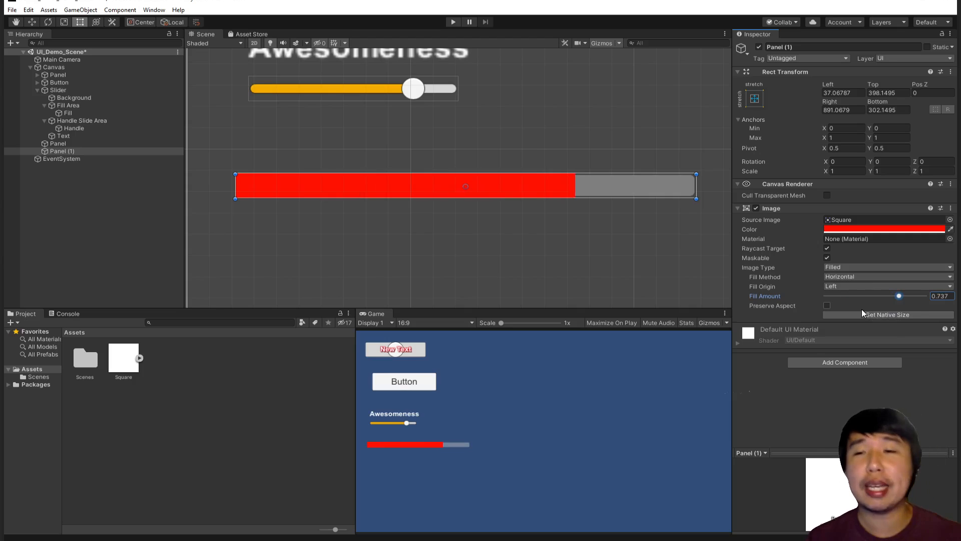
Step: Make the red fill panel, Panel (1), a child of the thin background Panel and select that parent
left_click_drag(66, 151, 71, 143)
left_click(73, 143)
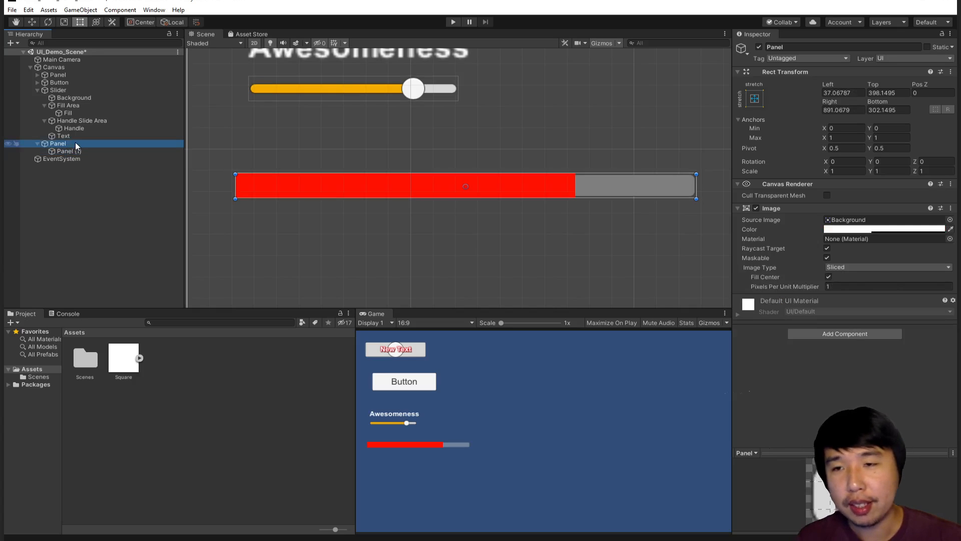
Step: Rename the background Panel that contains the red fill as HealthbarBG
left_click(75, 142)
type("Healt")
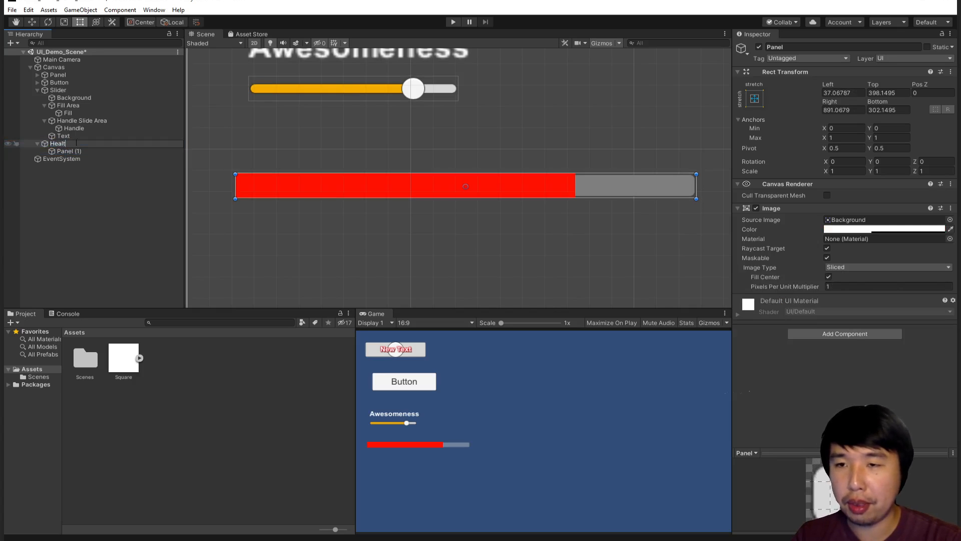
type("hbarBG")
key("Return")
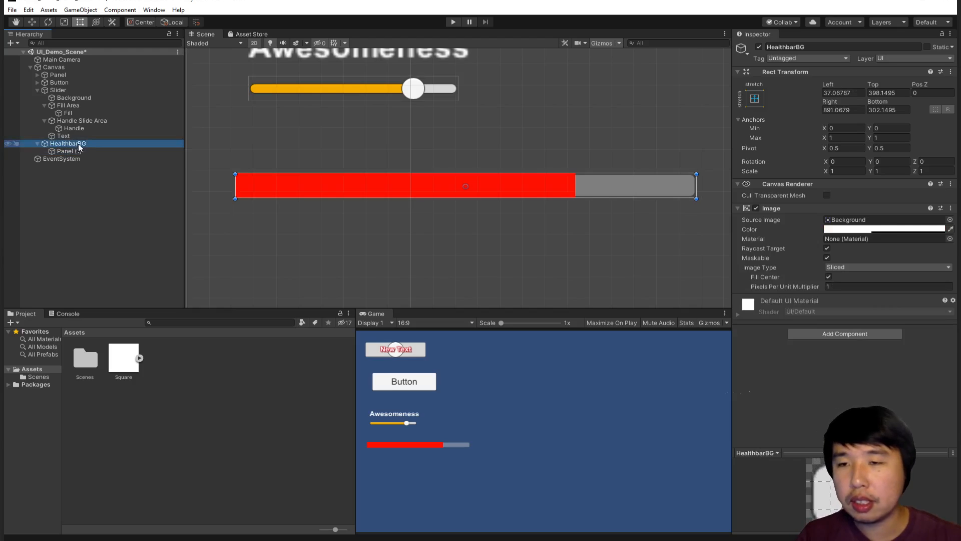
left_click(98, 151)
key("shift+h")
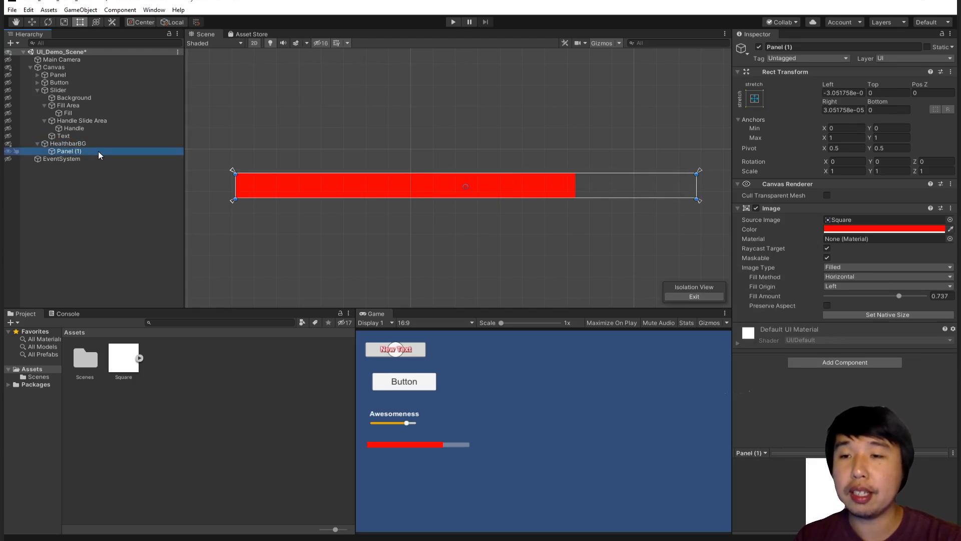
left_click(105, 145)
left_click(106, 151)
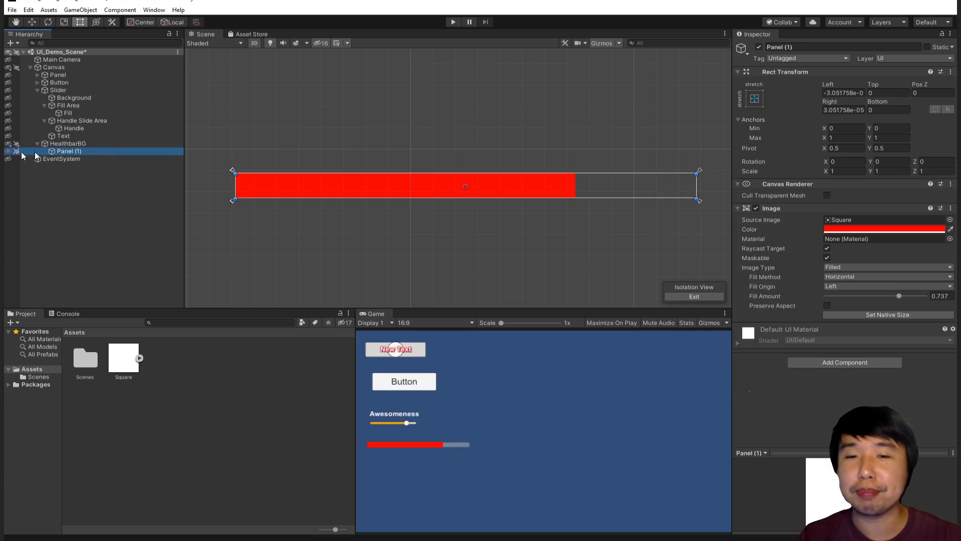
left_click(16, 152)
left_click(8, 151)
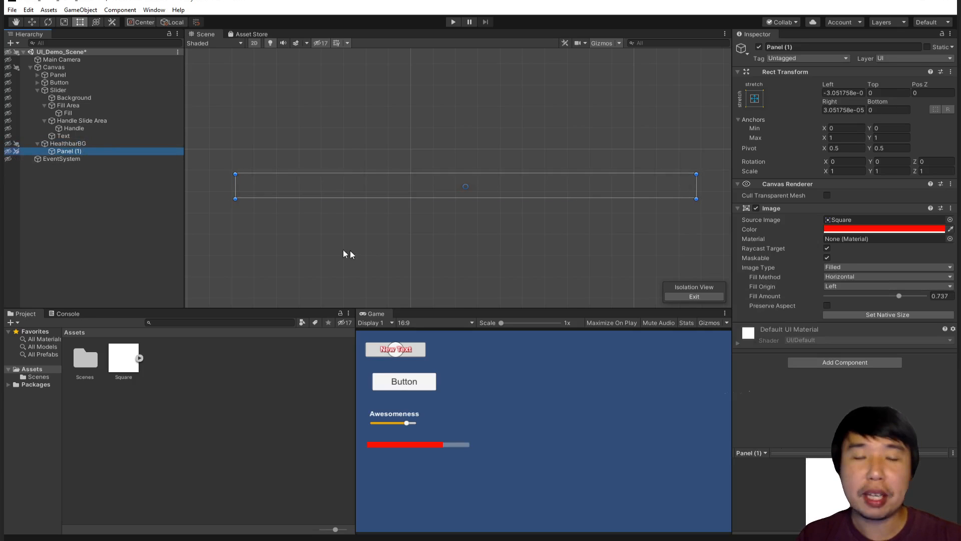
left_click(8, 151)
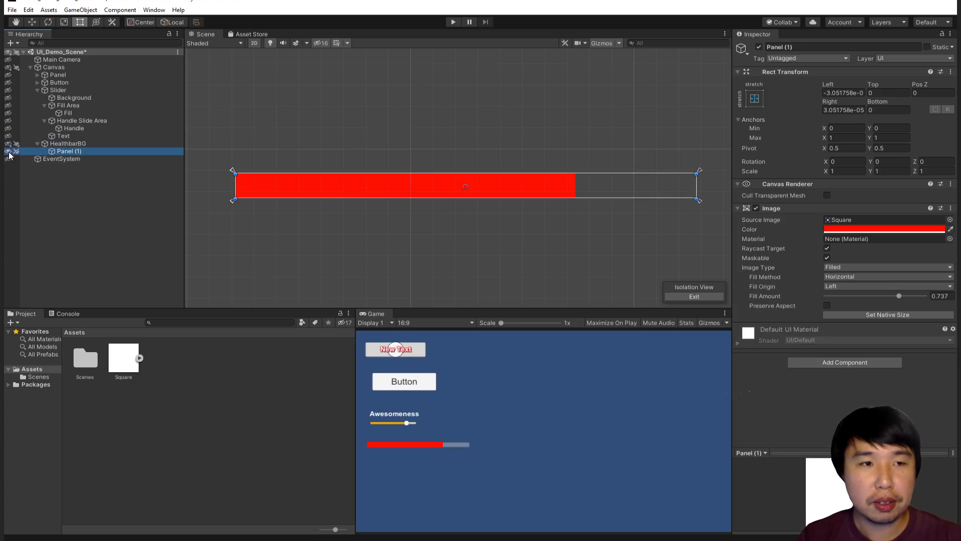
left_click(72, 144)
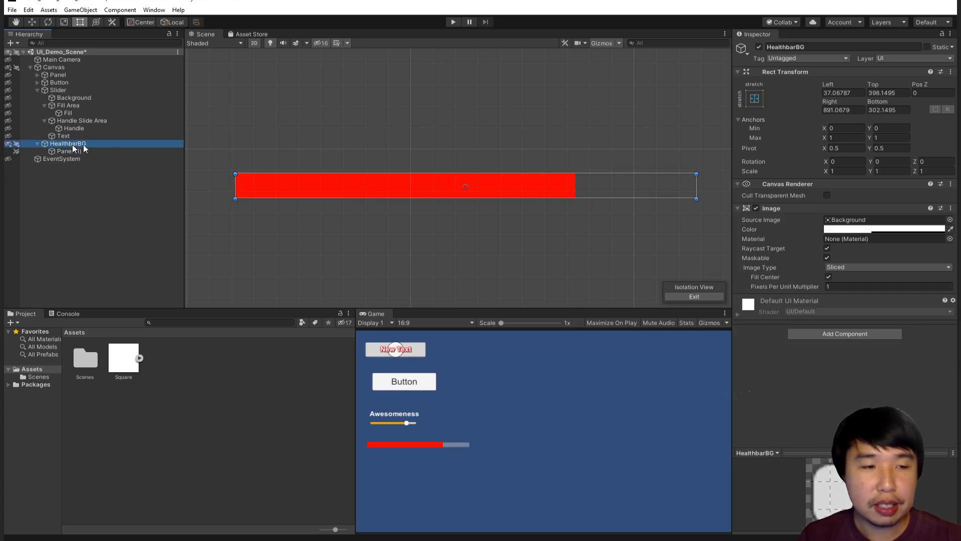
left_click(88, 151)
left_click(500, 232)
scroll(505, 233, "down", 1)
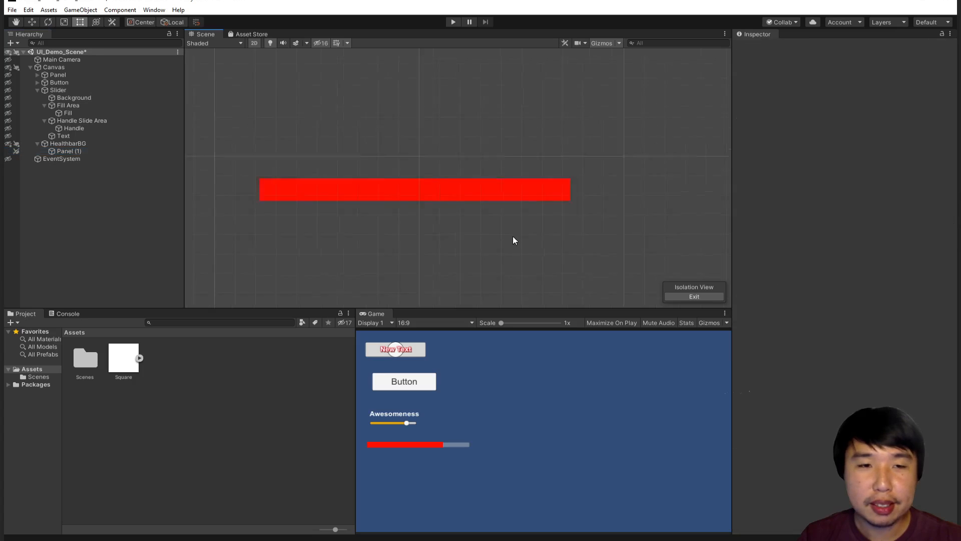
scroll(506, 231, "down", 5)
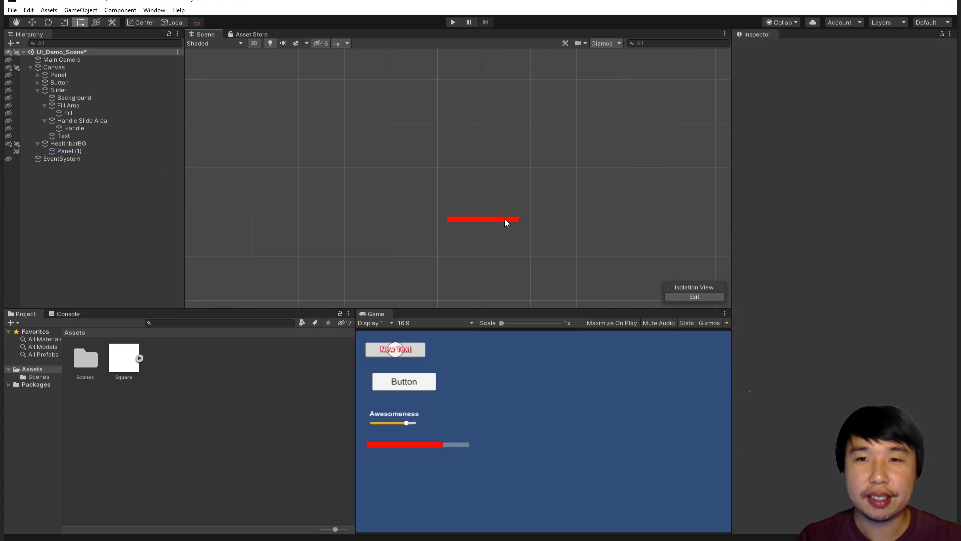
left_click(694, 296)
scroll(530, 223, "up", 5)
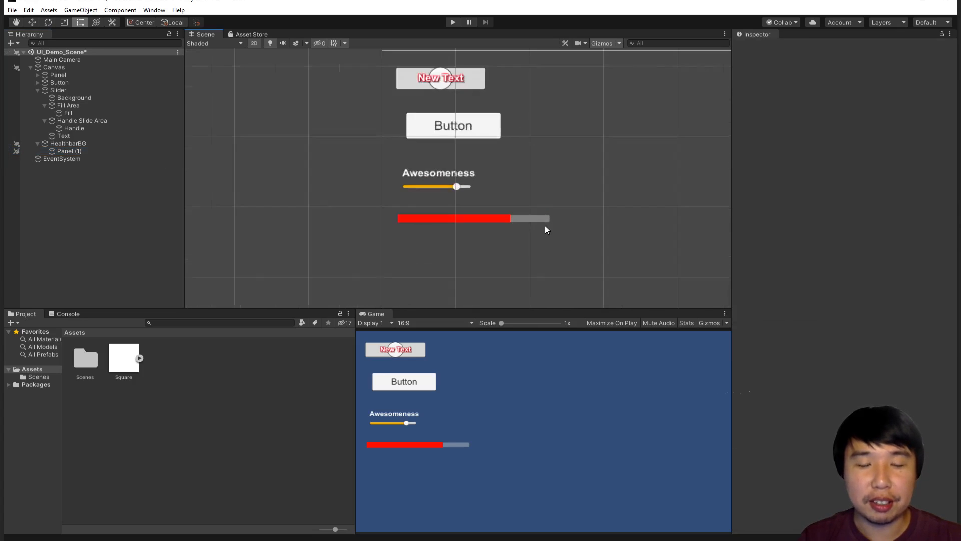
left_click(504, 221)
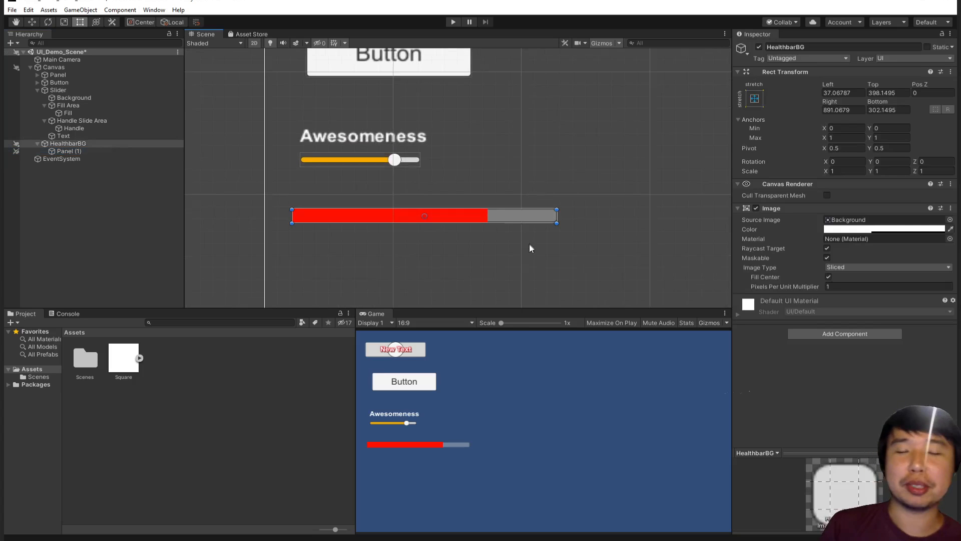
Step: Add a UI Image to the canvas and place it beside the red health bar
left_click(150, 219)
left_click(13, 44)
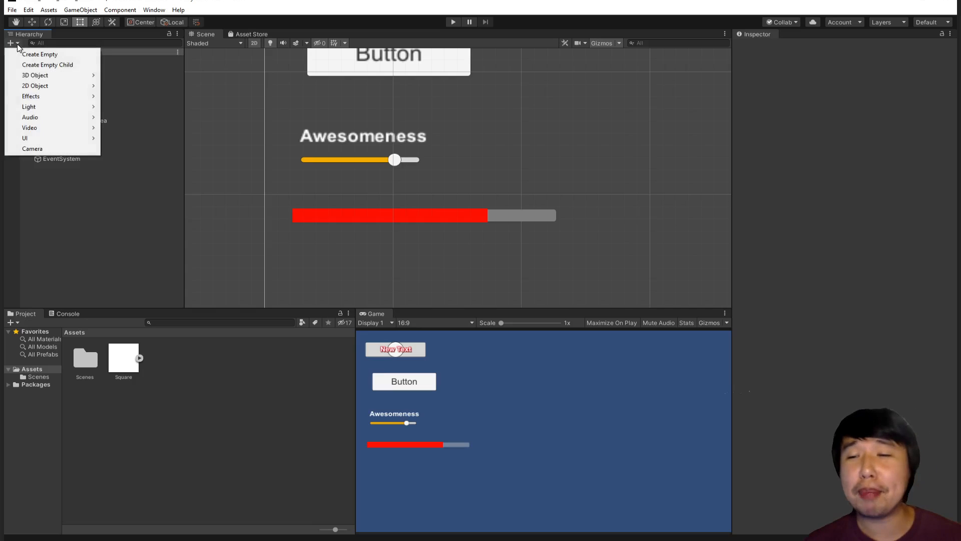
mouse_move(55, 138)
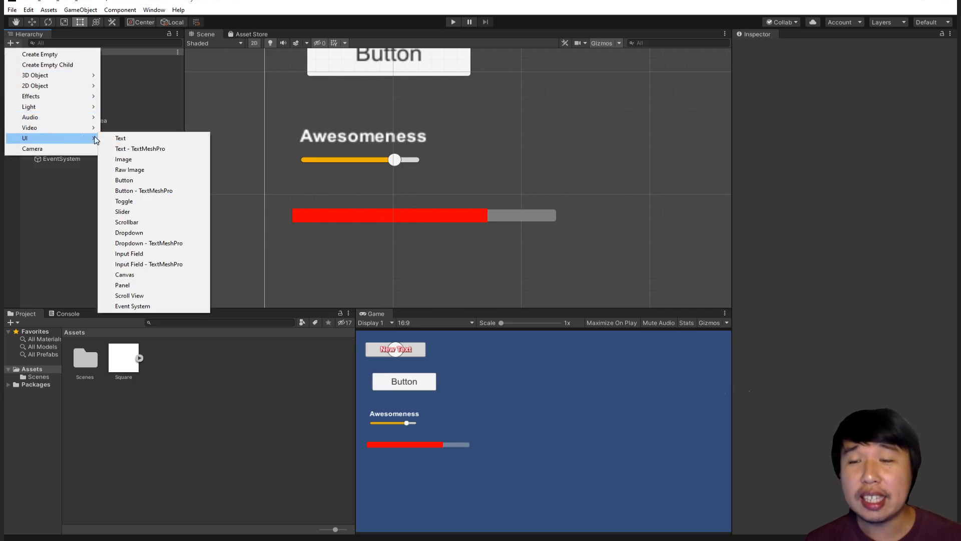
left_click(150, 163)
scroll(497, 174, "down", 1)
left_click_drag(497, 173, 622, 185)
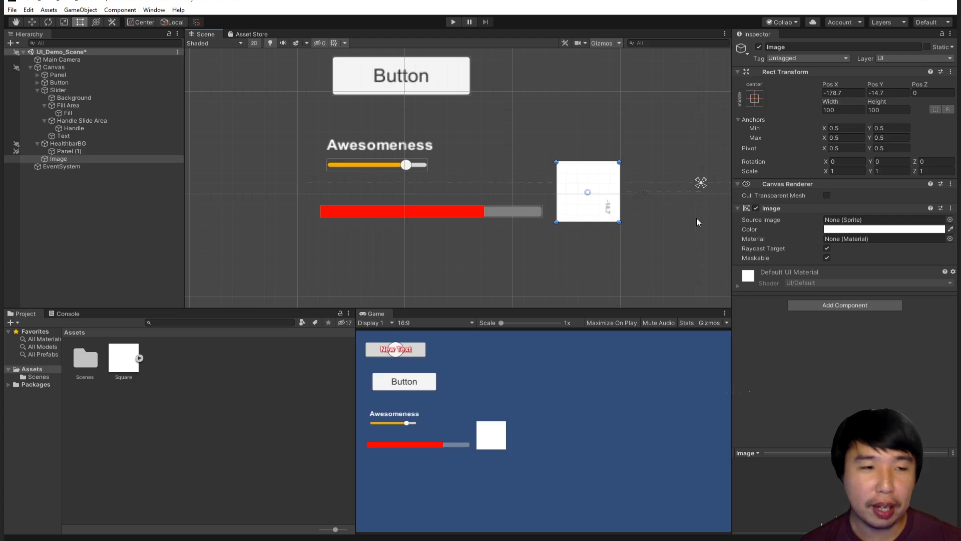
Step: Set the image's Source Image to Knob and move it below the red bar, at about X -513, Y -153.6
left_click(950, 219)
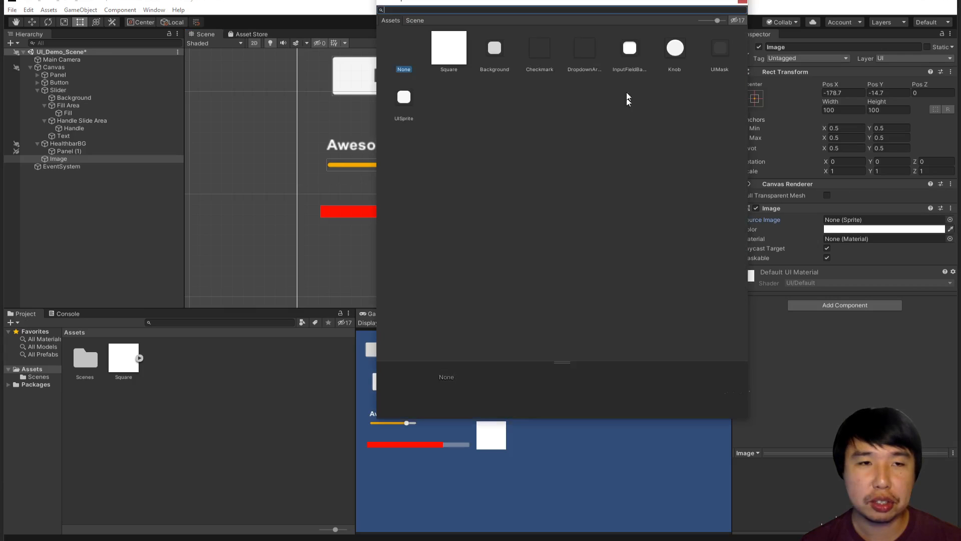
double_click(676, 46)
scroll(583, 183, "down", 1)
mouse_move(592, 189)
left_mouse_down()
mouse_move(453, 250)
mouse_move(417, 255)
left_mouse_up()
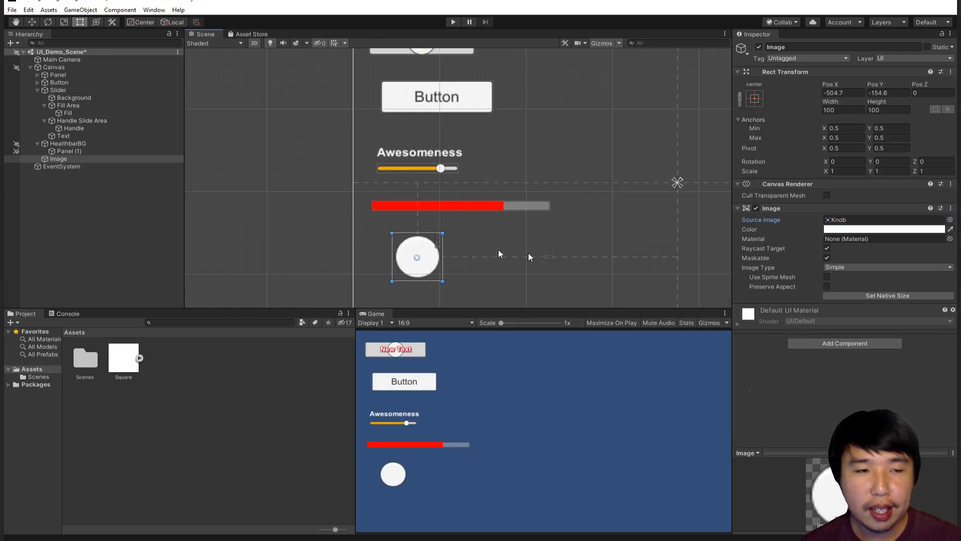
Step: Set the knob image's Image Type to Filled and lower its Fill Amount to about 0.352
left_click(910, 268)
left_click(860, 309)
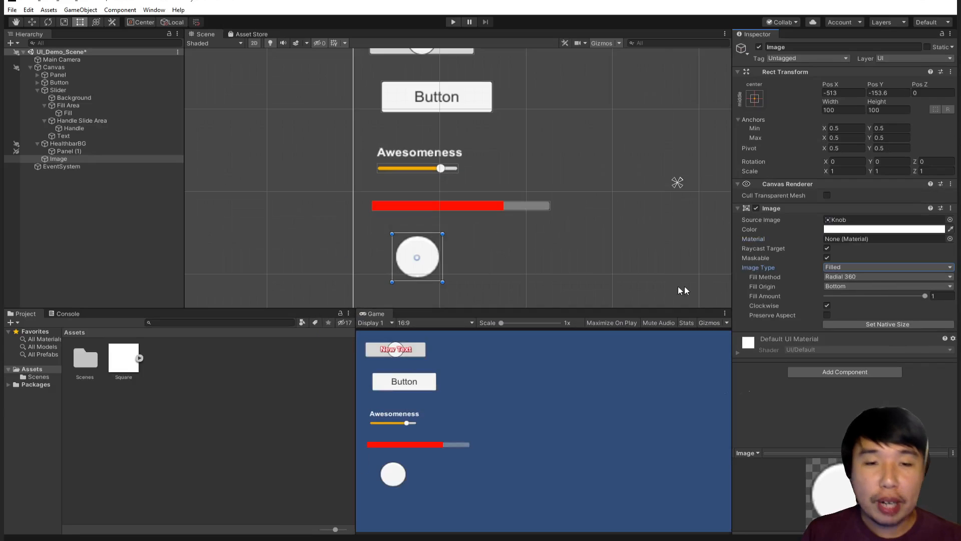
middle_click_drag(621, 265, 782, 232)
middle_click_drag(500, 229, 588, 260)
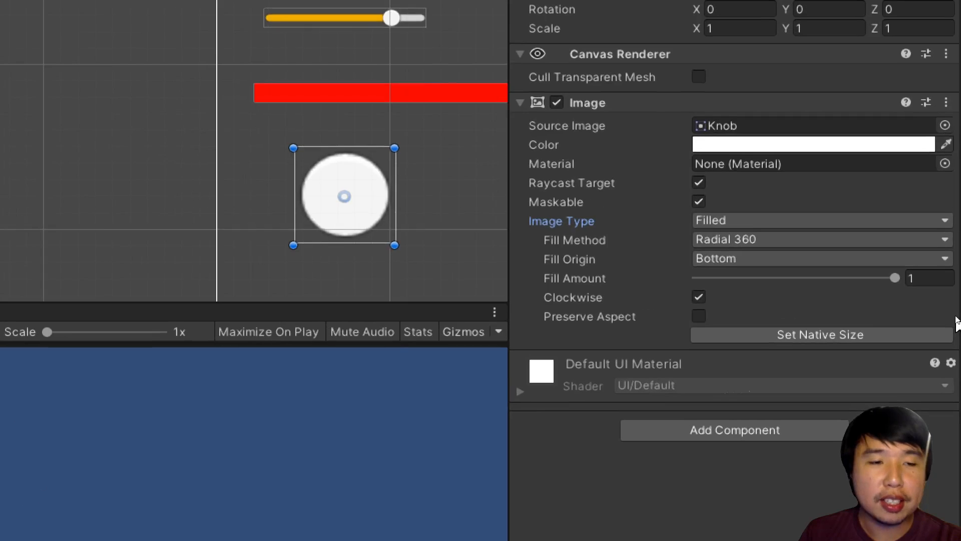
left_click_drag(894, 277, 767, 280)
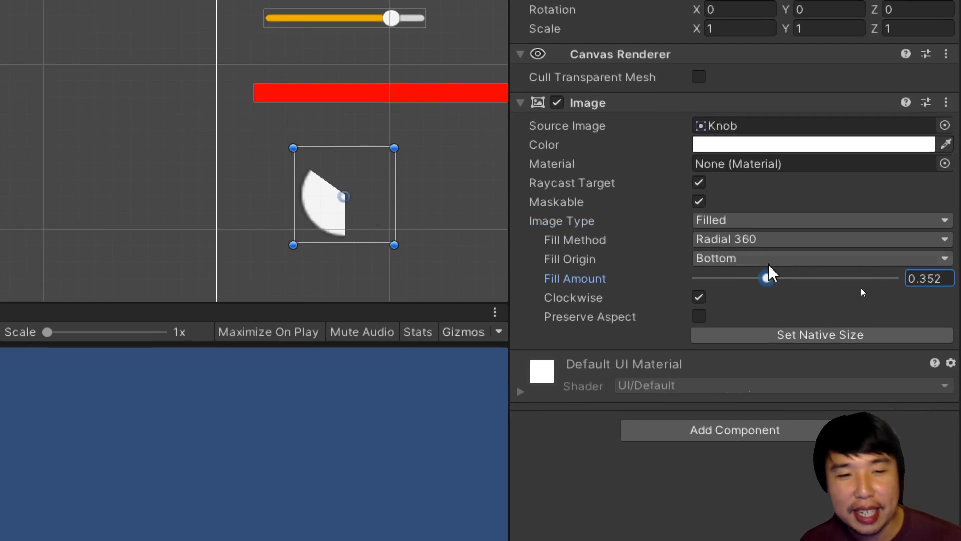
Step: Try Left as the knob image's Fill Origin, change it to Top, and set the Fill Amount to about 0.833
left_click(769, 259)
left_click(789, 342)
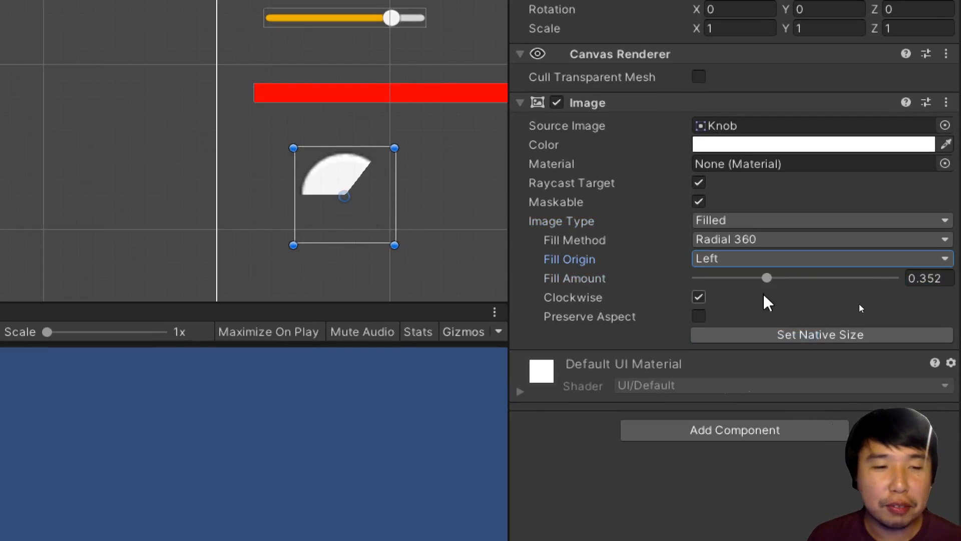
left_click(782, 260)
left_click(771, 322)
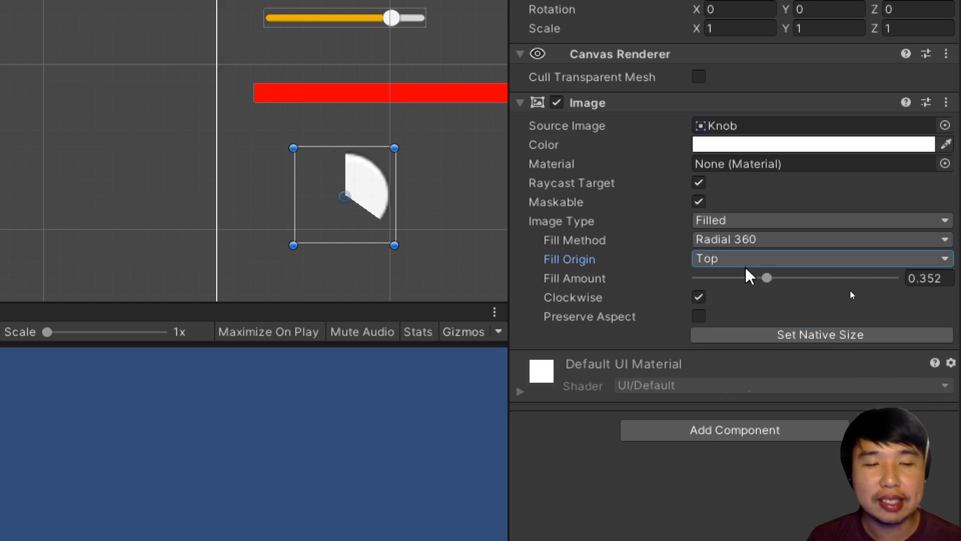
left_click_drag(766, 280, 862, 298)
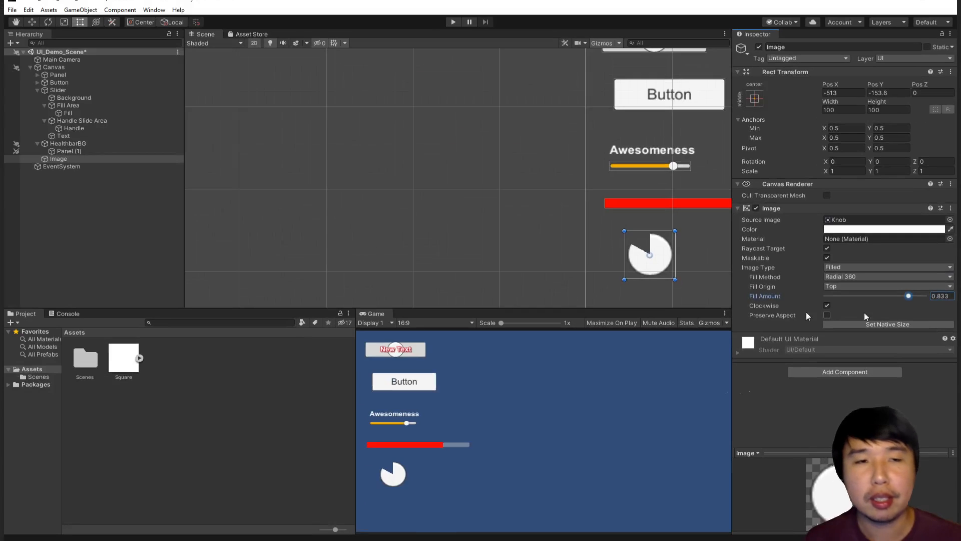
middle_click_drag(598, 148, 282, 121)
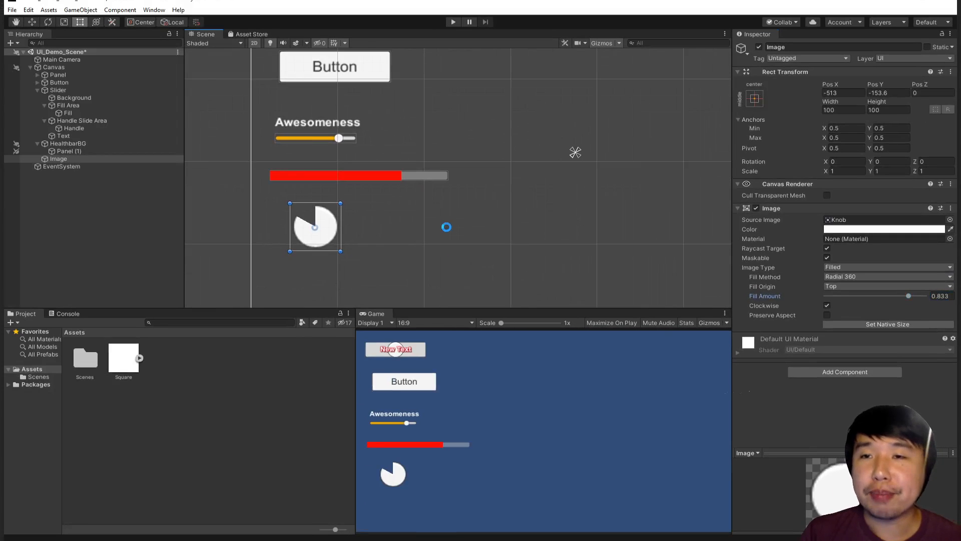
Step: Switch to the Notepad++ outline and highlight the item on an auto-resizing panel of buttons with Layout Group
left_click(137, 538)
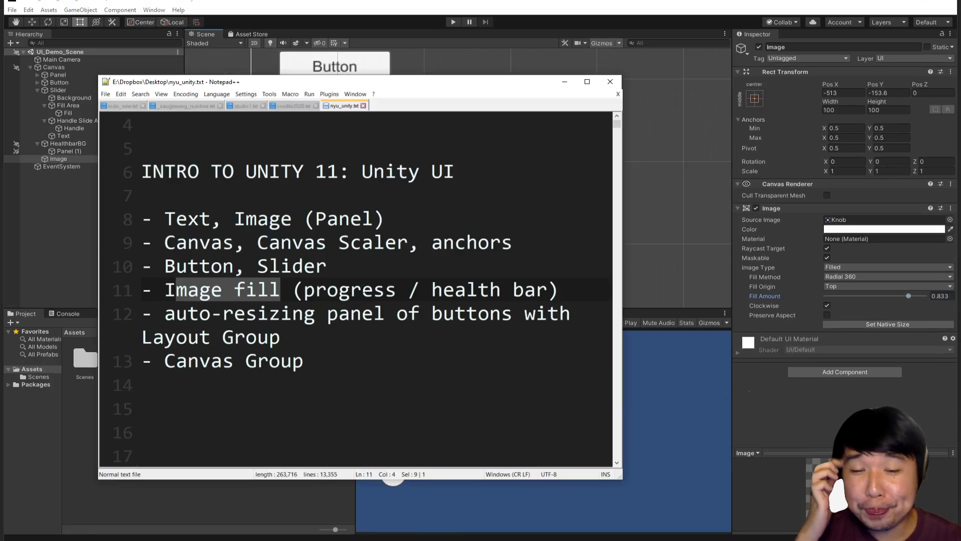
left_click(349, 291)
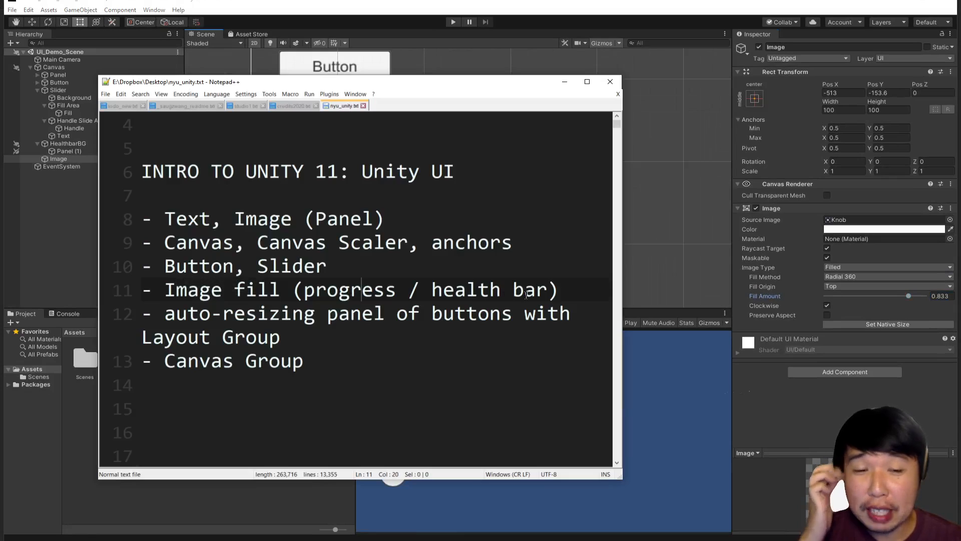
left_click(321, 330)
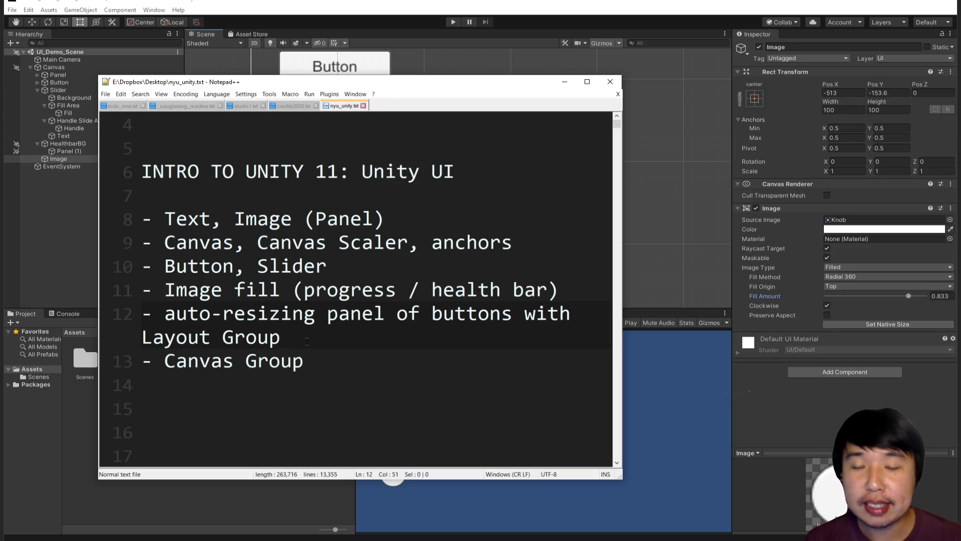
left_click_drag(307, 341, 164, 314)
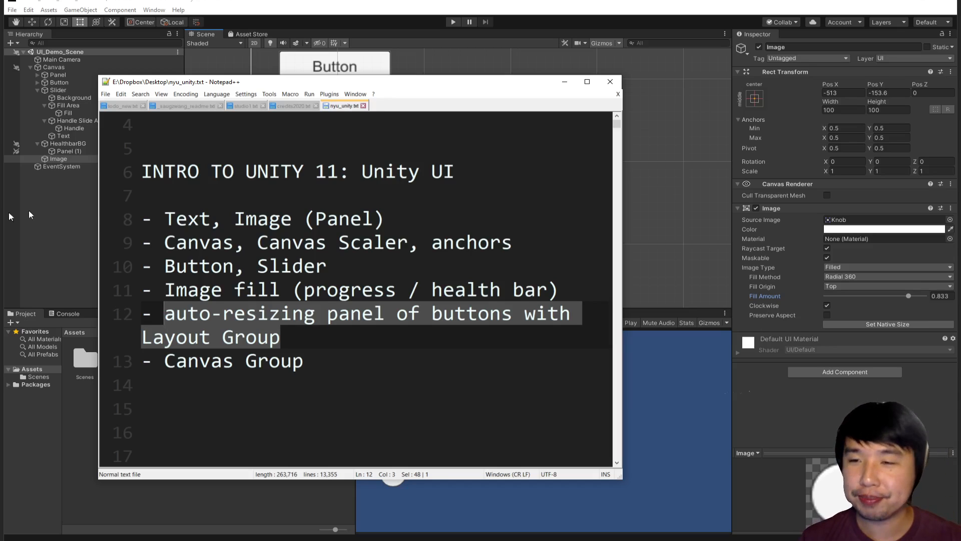
Step: Switch back to Unity, deselect the image, and collapse the Slider and HealthbarBG objects in the hierarchy
left_click(86, 209)
left_click(37, 90)
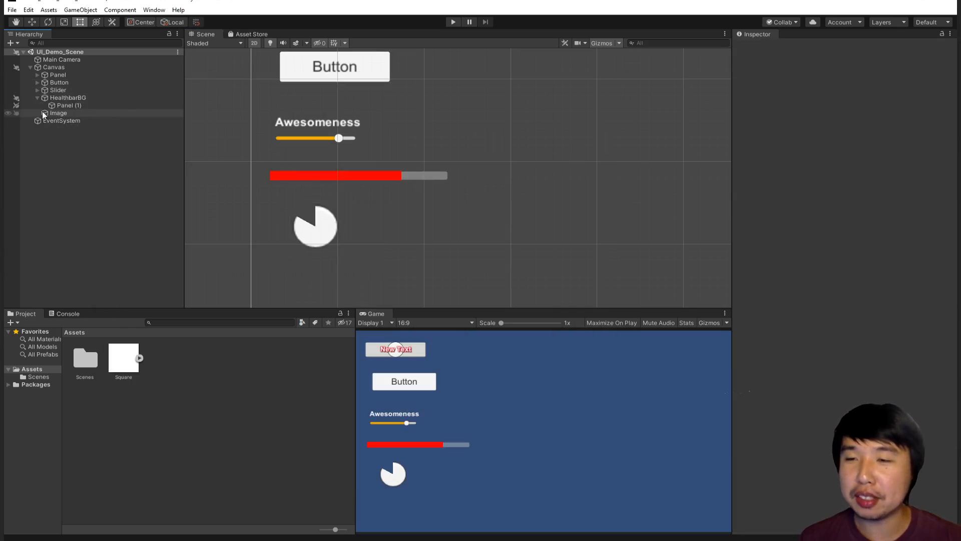
left_click(38, 98)
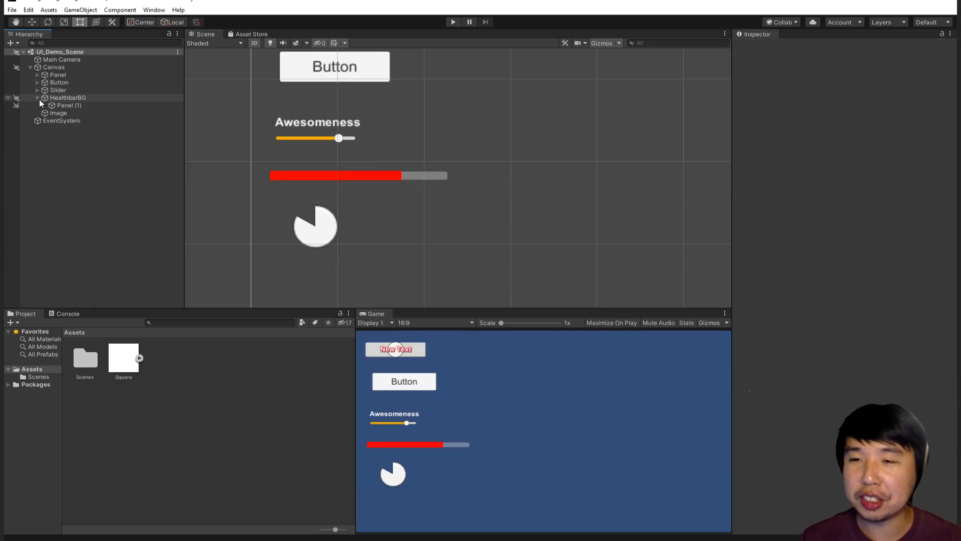
Step: Add a second UI Button and place it in the empty canvas area at about X 60, Y 160
left_click(18, 44)
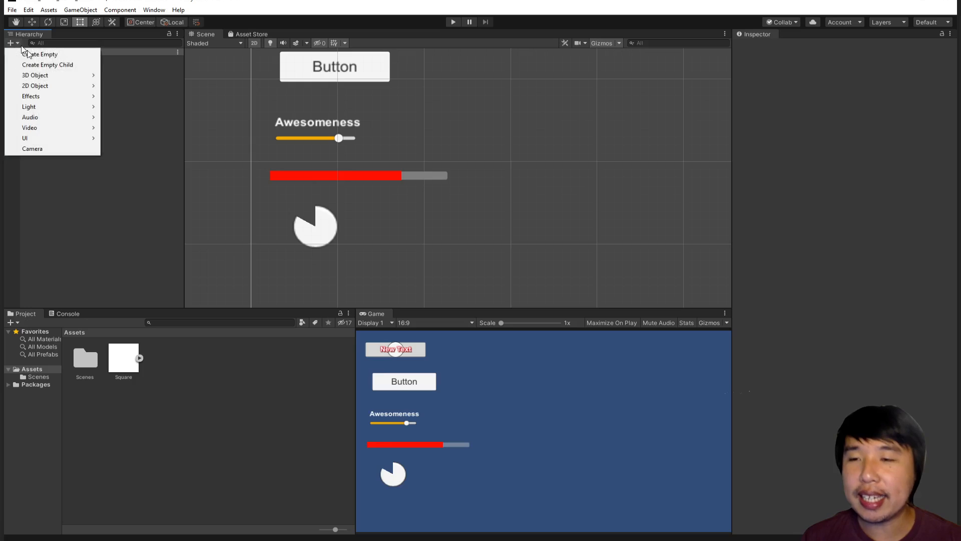
mouse_move(58, 143)
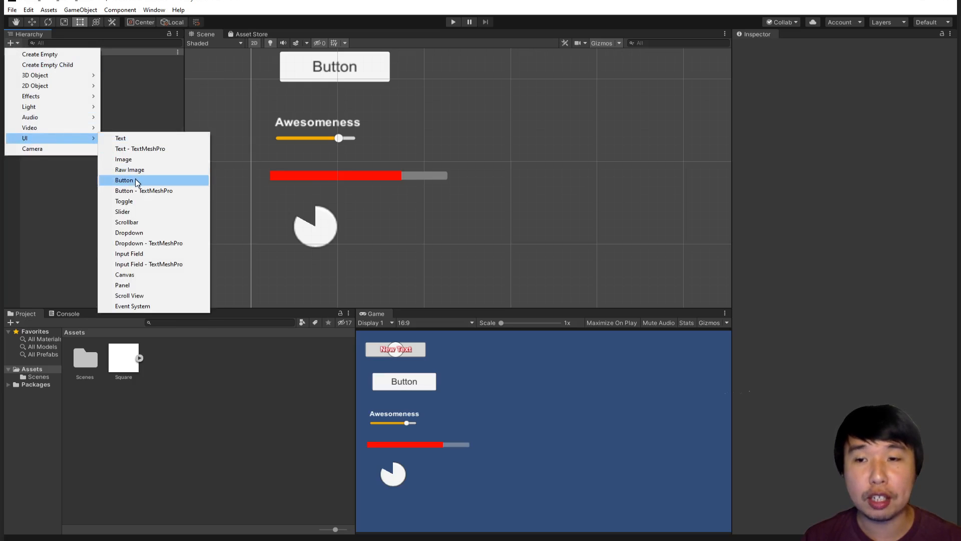
left_click(125, 180)
scroll(483, 205, "down", 2)
left_click_drag(488, 186, 607, 124)
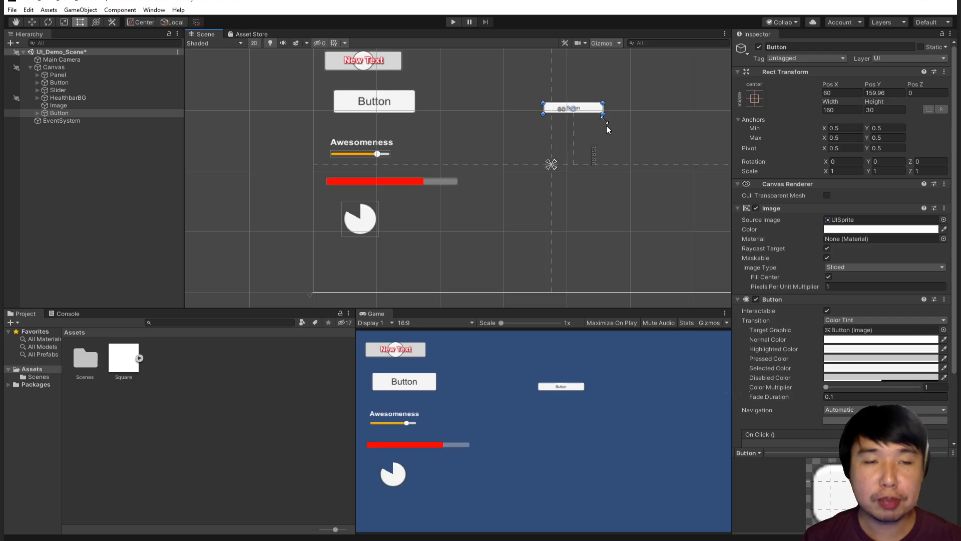
middle_click_drag(607, 124, 450, 188)
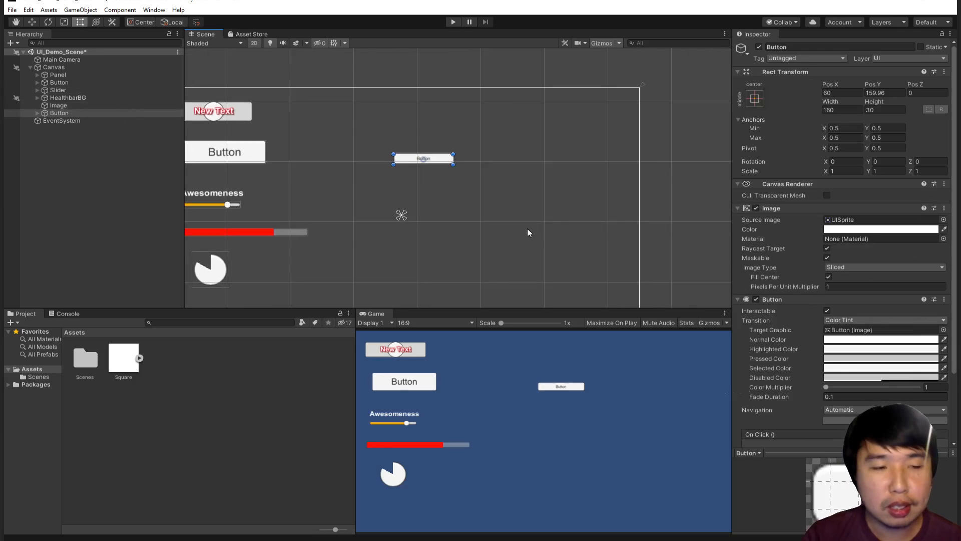
Step: Set the Font Size of the new button's text to 32 and select the parent button
left_click(37, 113)
left_click(63, 120)
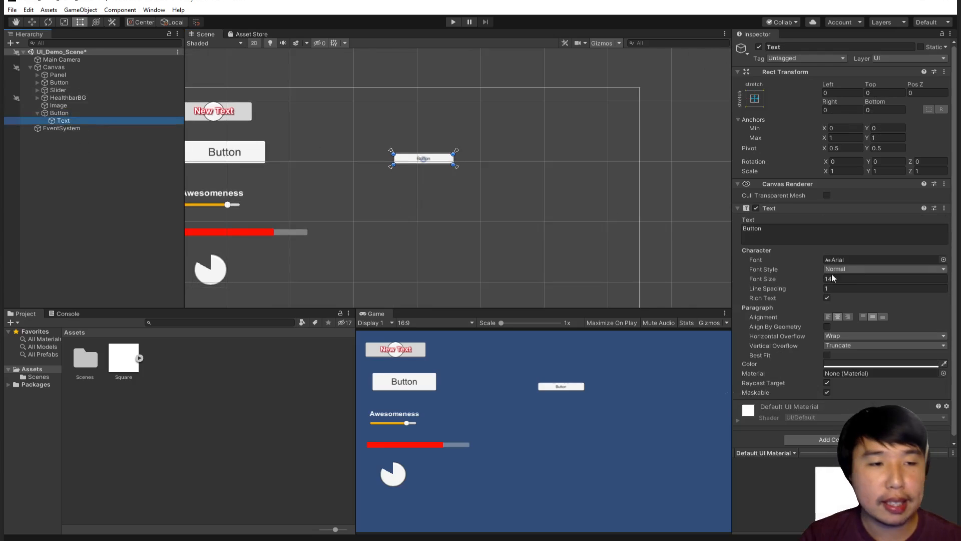
left_click(839, 279)
left_click(59, 113)
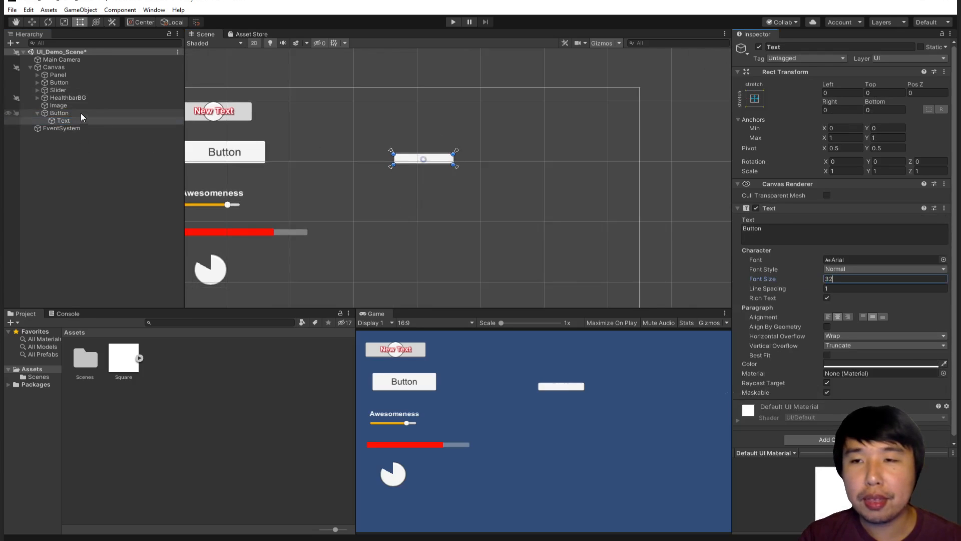
Step: Enlarge the new button to about 254 wide by 69 high so its label fits
left_click_drag(454, 165, 520, 172)
scroll(488, 177, "up", 1)
scroll(510, 170, "up", 1)
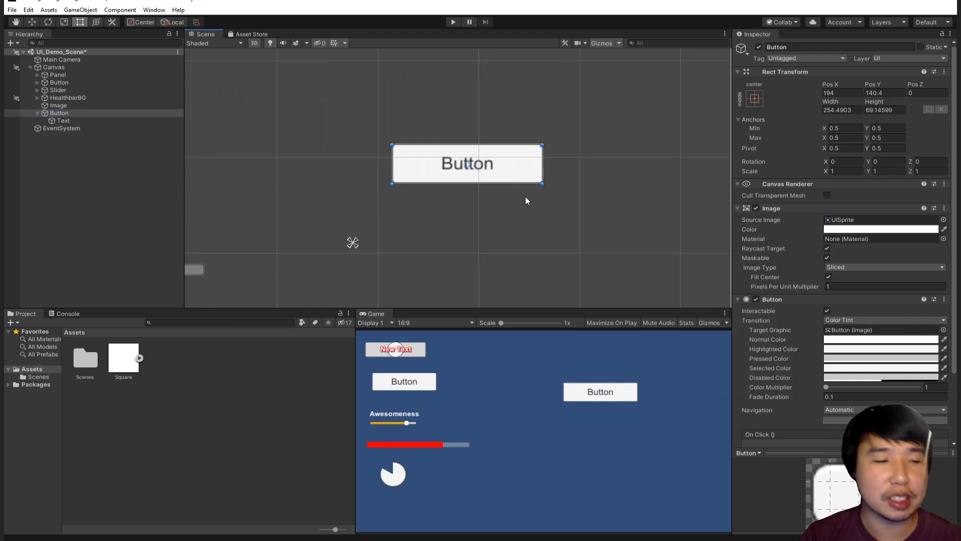
middle_click_drag(525, 200, 553, 184)
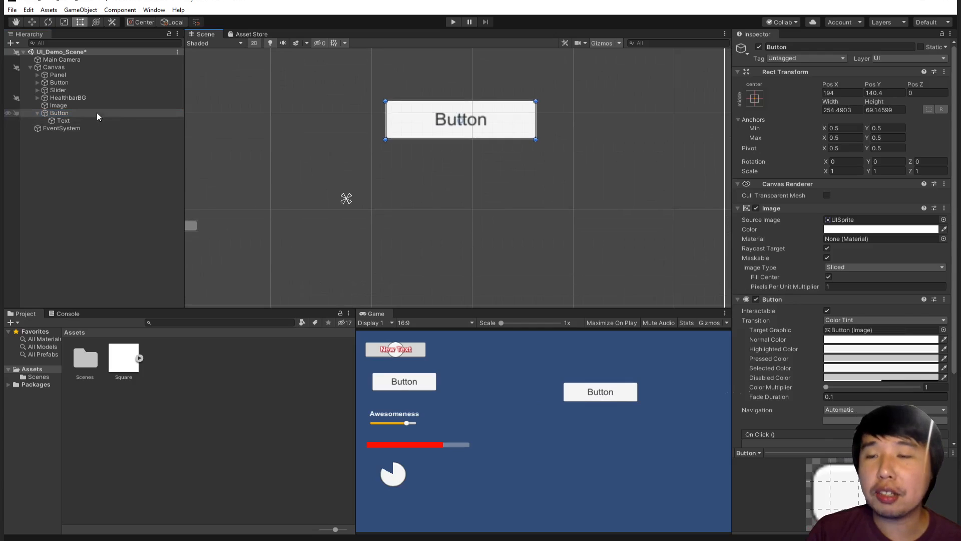
Step: Collapse the new button in the hierarchy and reselect it
left_click(95, 98)
left_click(32, 115)
left_click(37, 114)
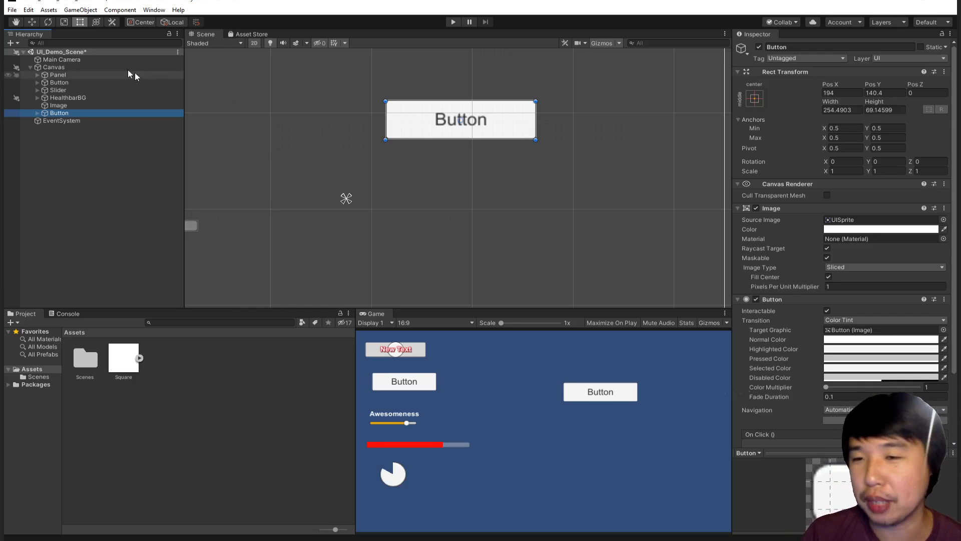
left_click(76, 106)
left_click(76, 113)
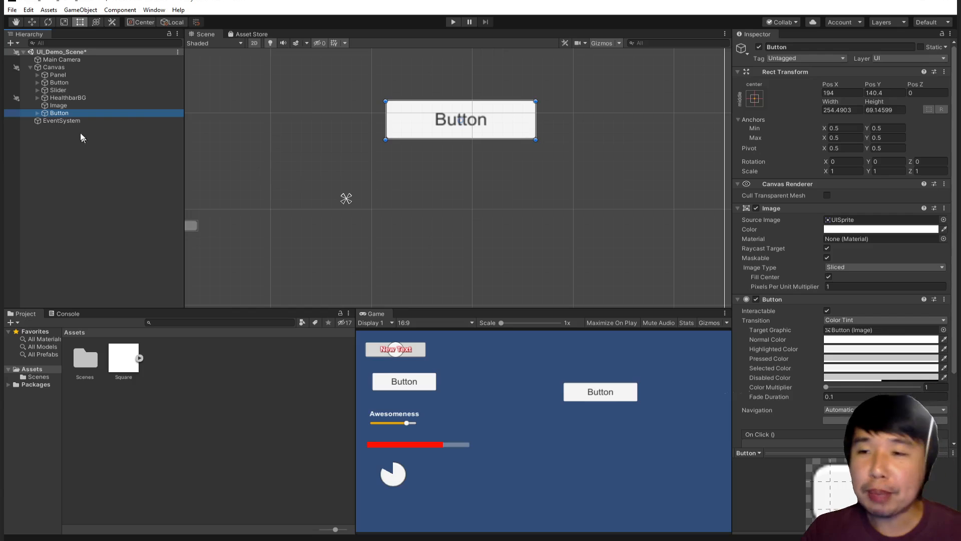
Step: Replace the new button's label text with "Really Long Button Label"
left_click(37, 112)
left_click(59, 120)
left_click(797, 233)
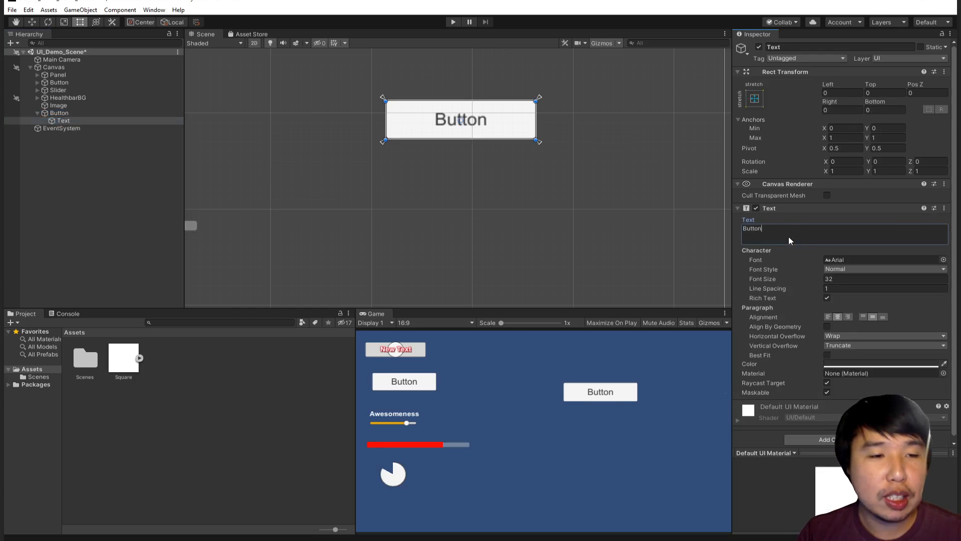
key("ctrl+a")
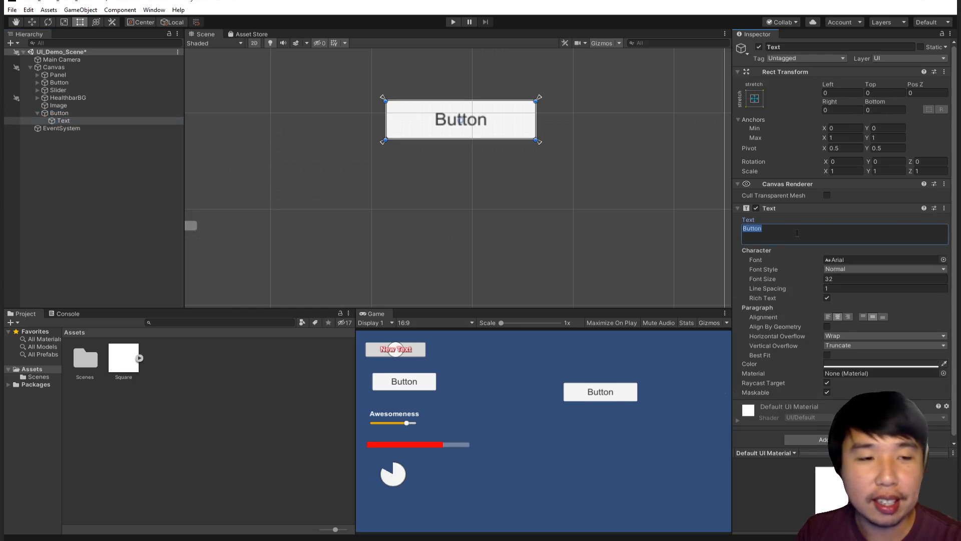
type("Really Long Button Lasbv")
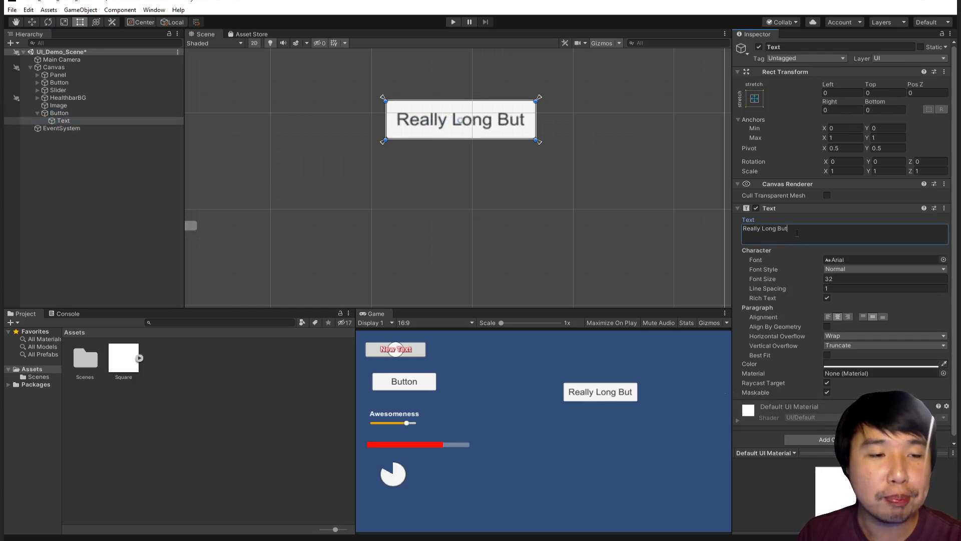
type("bel")
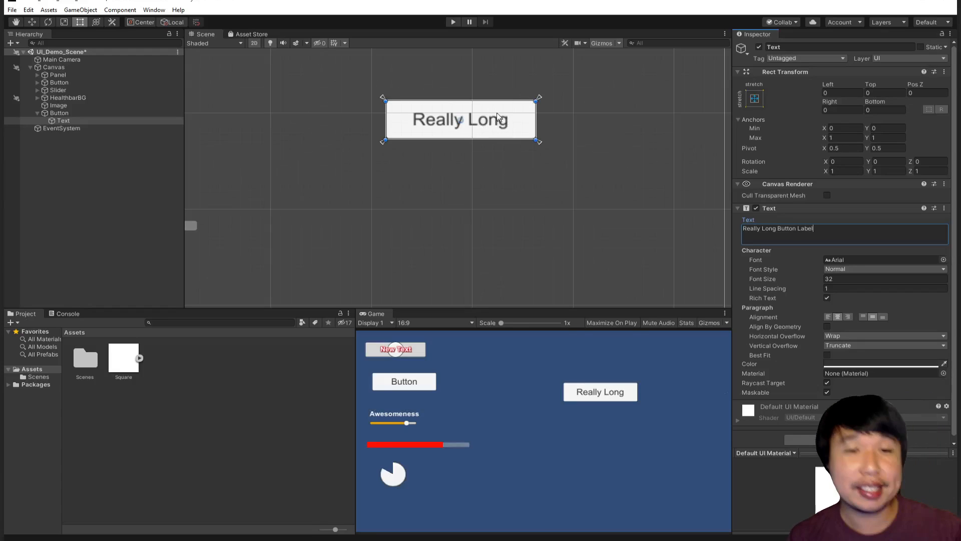
Step: Examine how the long label fits inside the button, checking both the Button and its Text child
scroll(487, 110, "up", 5)
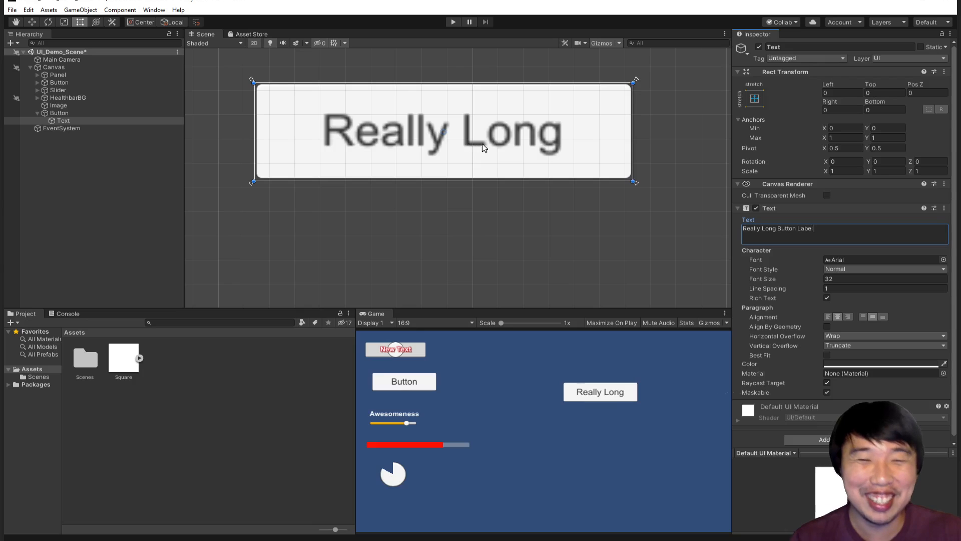
scroll(494, 154, "down", 4)
middle_click_drag(549, 194, 463, 188)
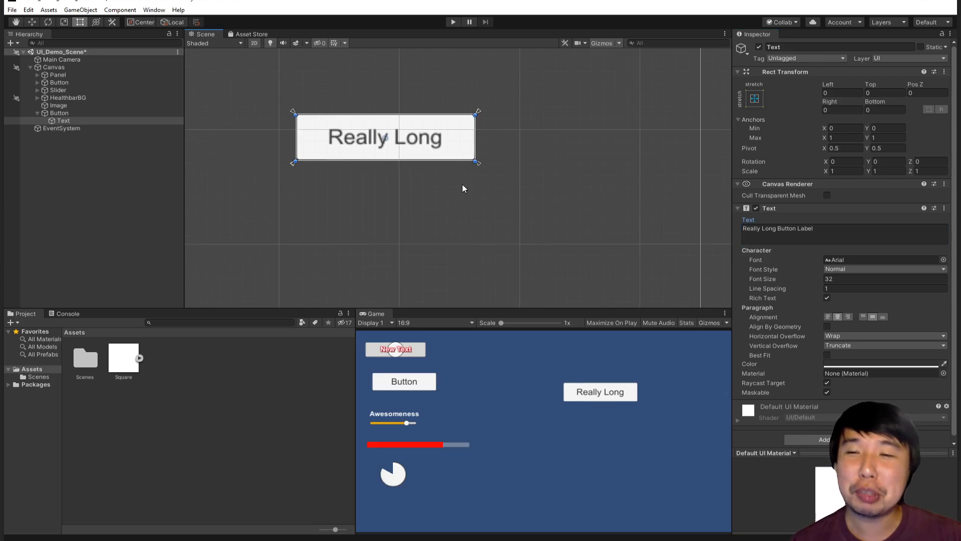
left_click(111, 113)
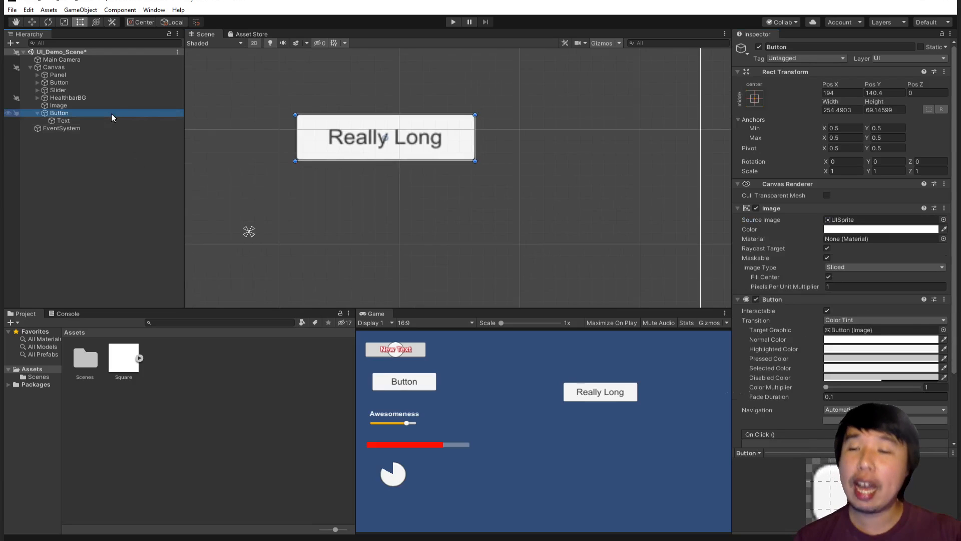
left_click(112, 123)
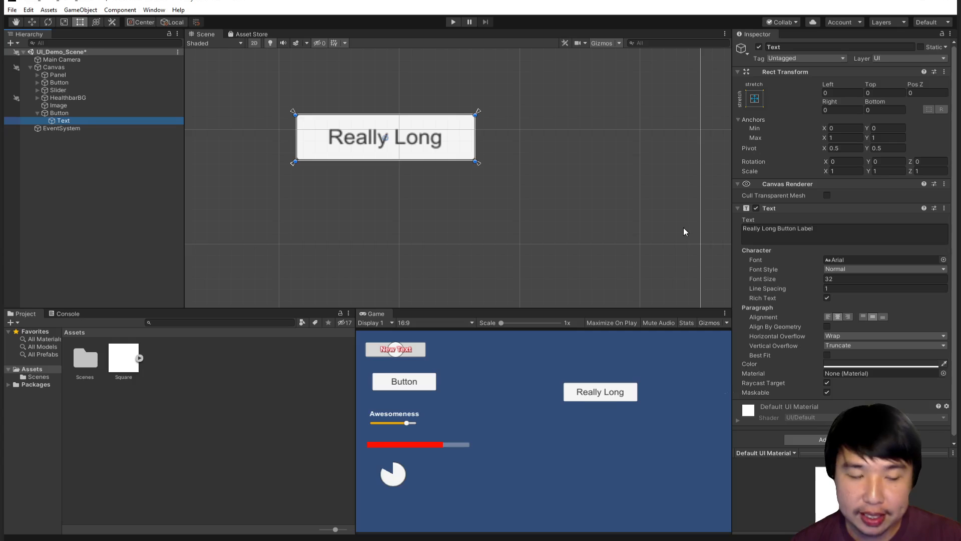
left_click(92, 113)
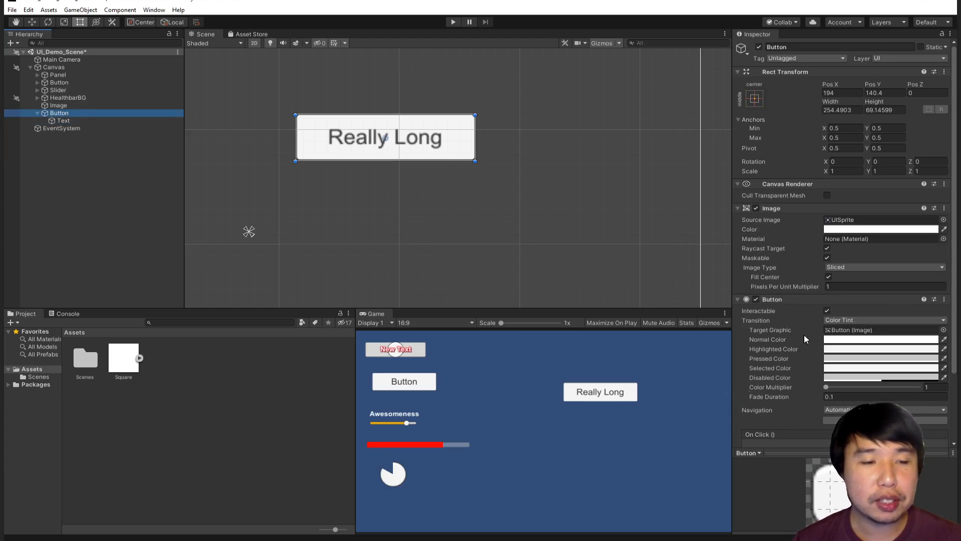
scroll(803, 335, "down", 3)
left_click(112, 191)
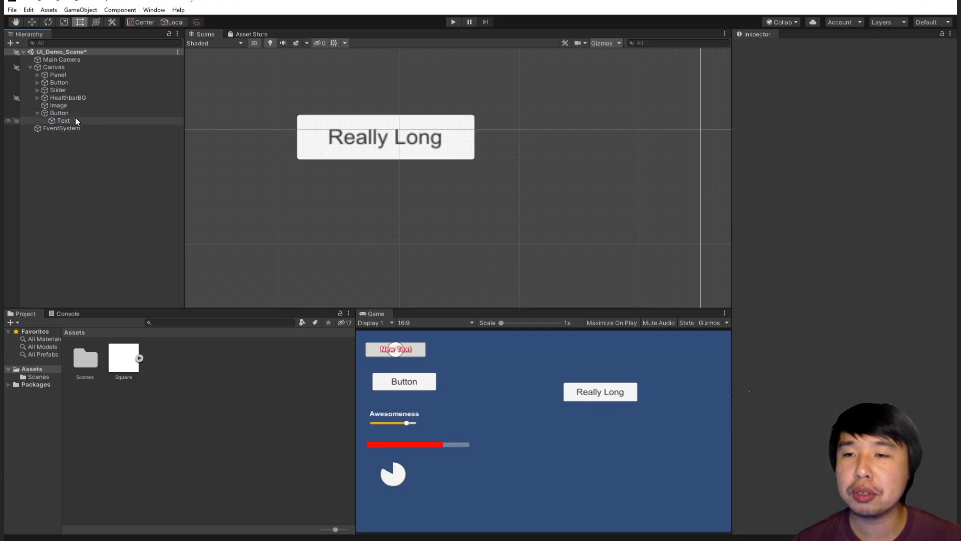
Step: Add a Horizontal Layout Group component to the button with the long label
left_click(82, 114)
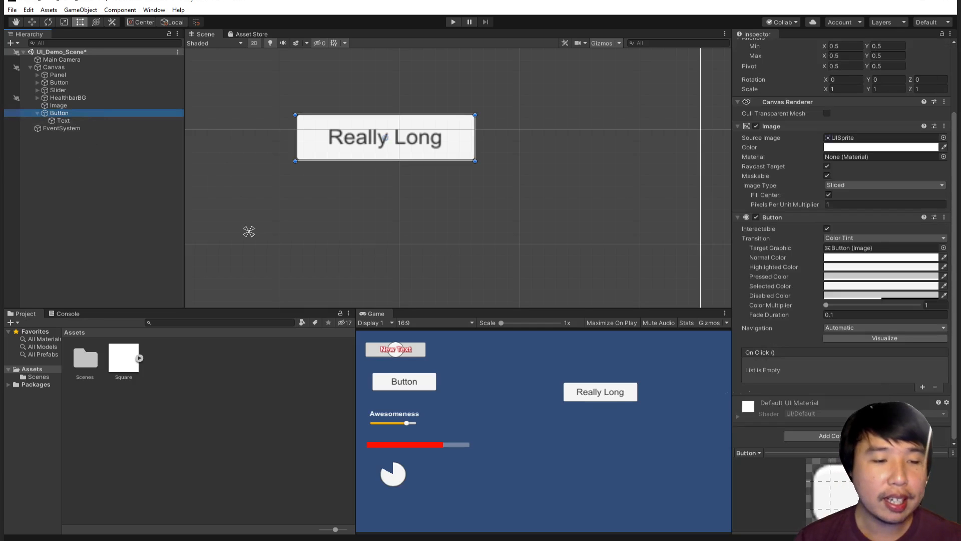
left_click(841, 435)
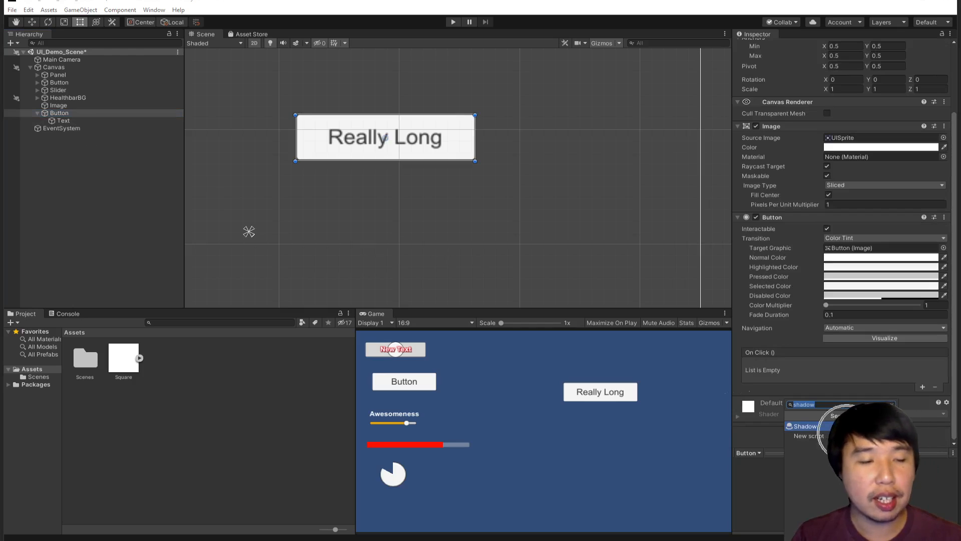
type("layout")
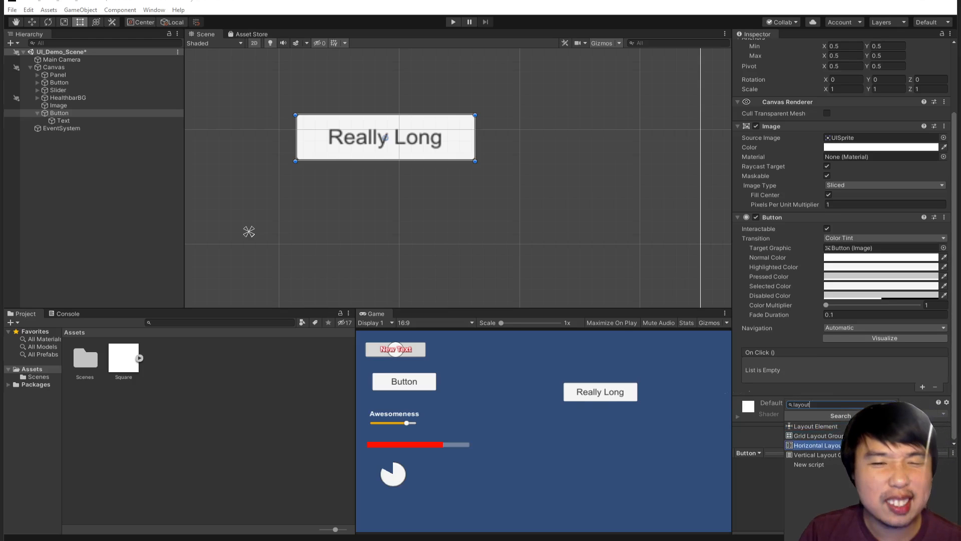
key("Return")
Step: Collapse the layout group's Padding settings and enable Control Child Size for both Width and Height
scroll(896, 361, "down", 4)
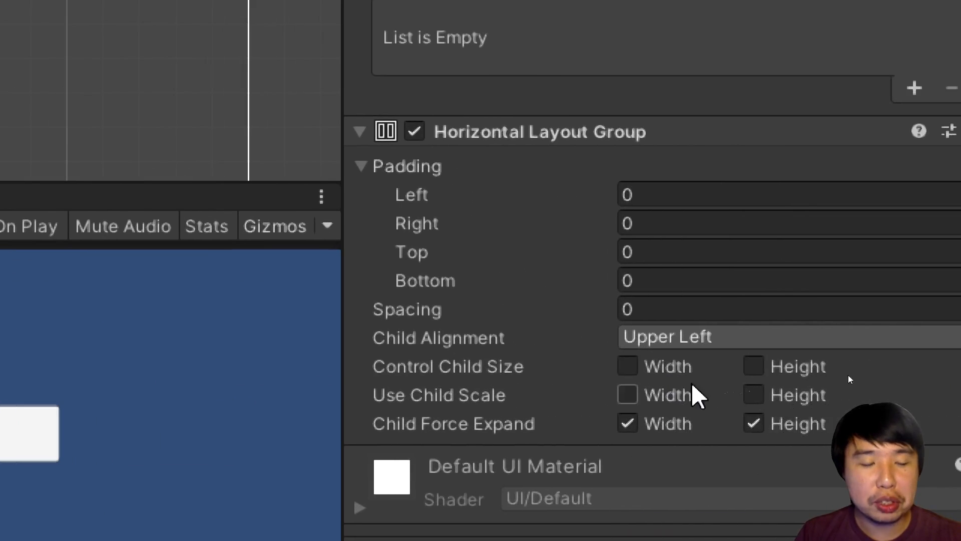
left_click(361, 166)
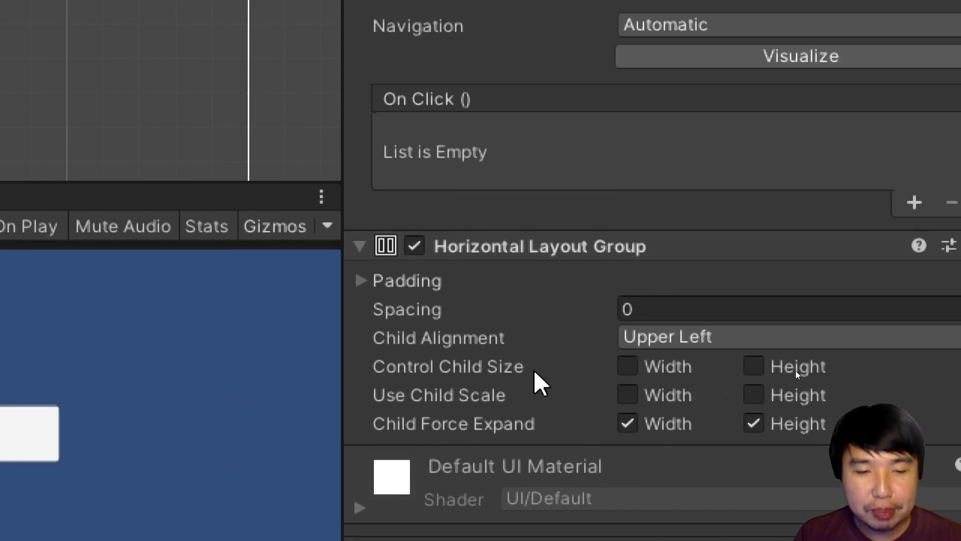
left_click(626, 370)
left_click(753, 367)
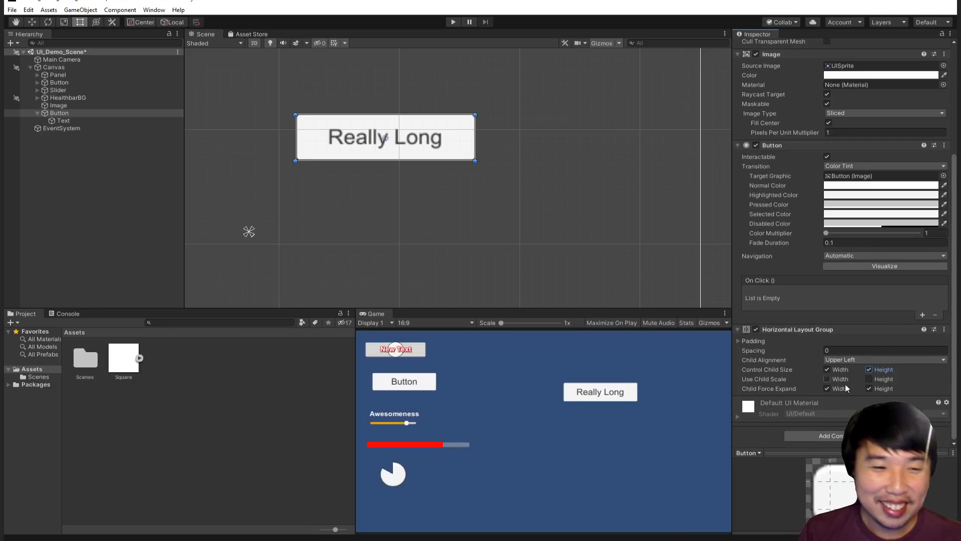
left_click(721, 402)
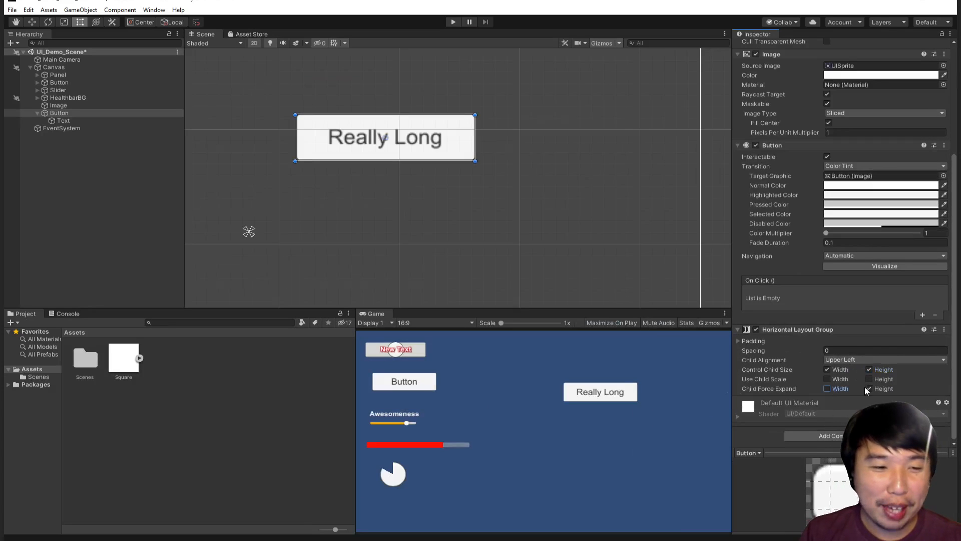
left_click(826, 388)
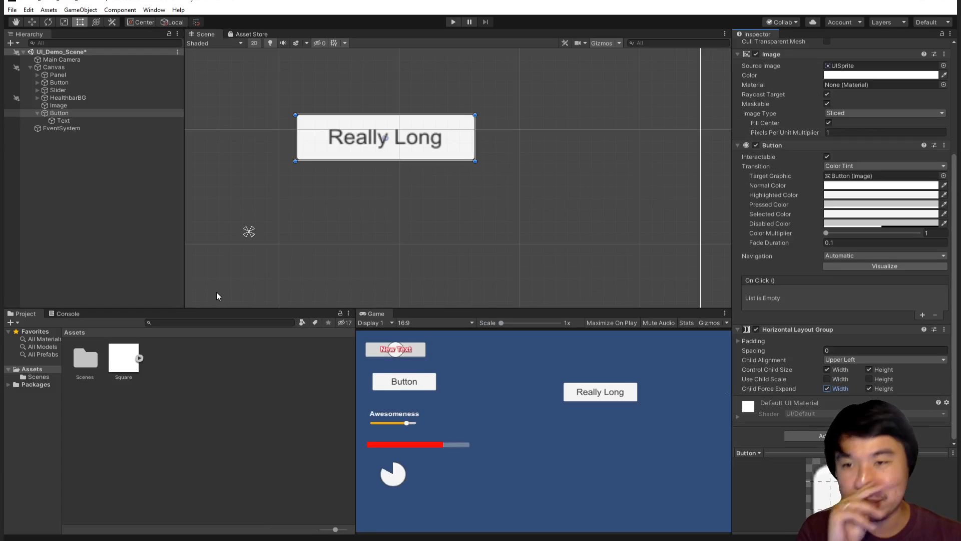
Step: Move the long-label button to Pos X 212.5, Pos Y 133.5, check its Text child's layout-driven values, and clear the selection
scroll(425, 157, "down", 1)
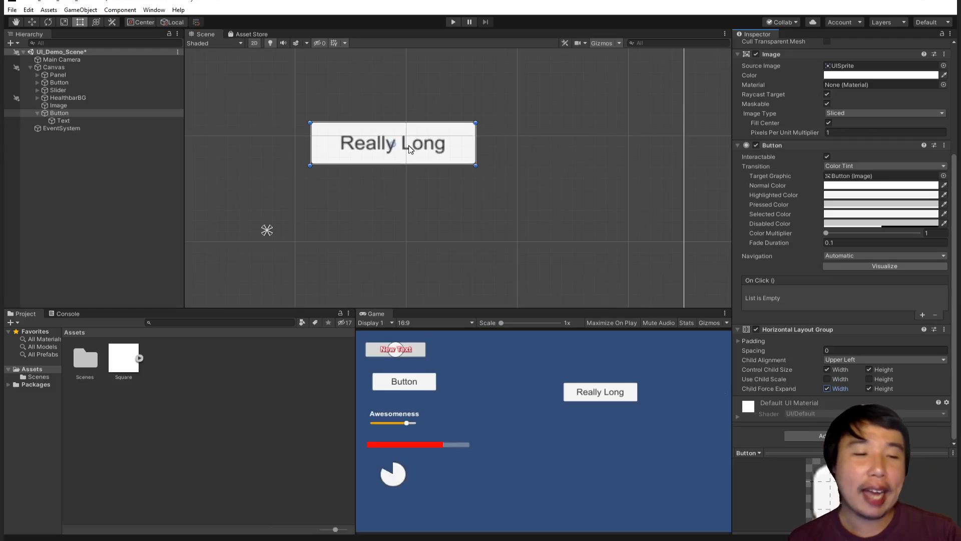
mouse_move(462, 151)
left_mouse_down()
mouse_move(489, 156)
mouse_move(474, 156)
left_mouse_up()
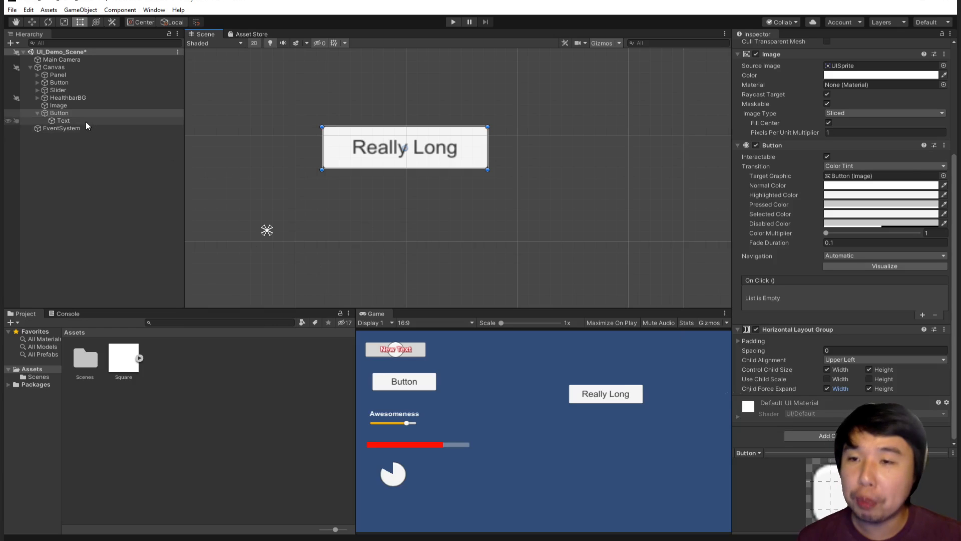
left_click(64, 121)
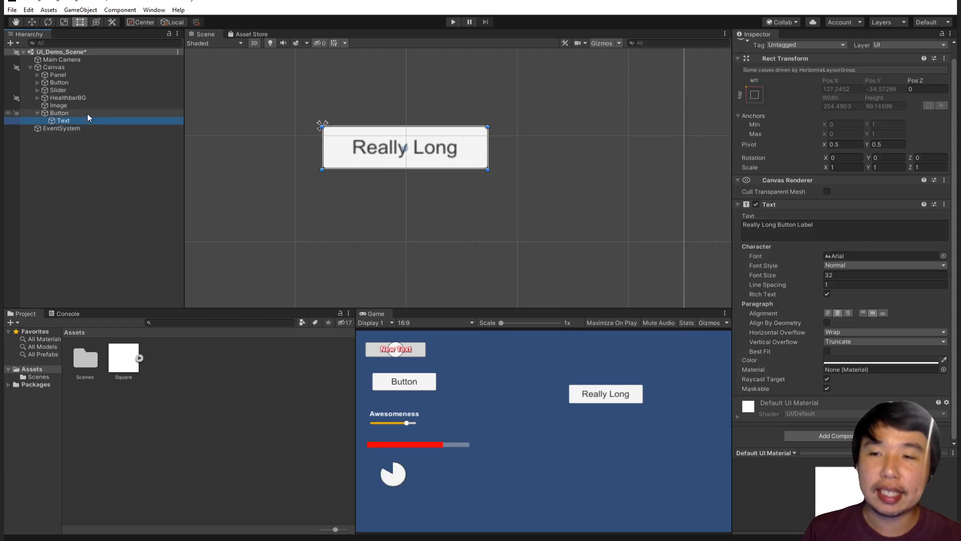
left_click(87, 113)
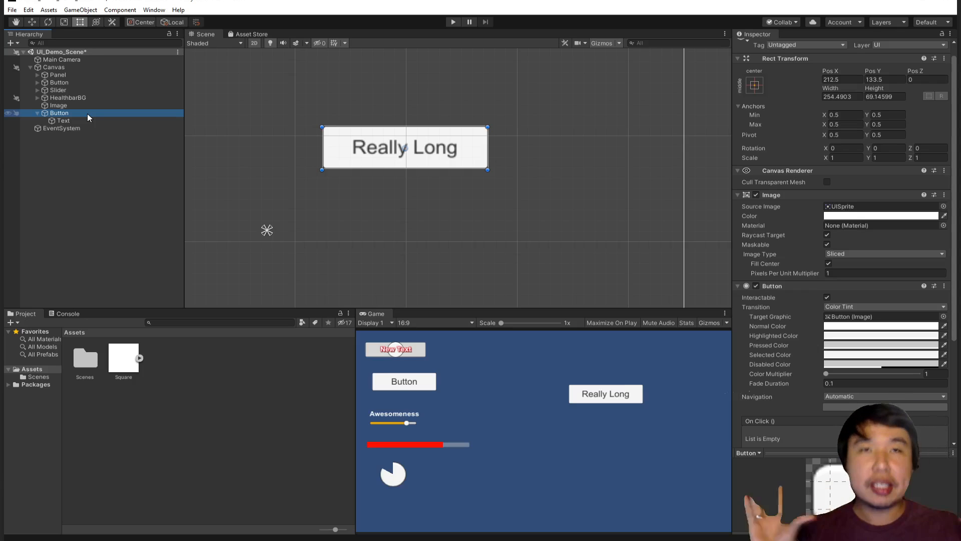
left_click(90, 156)
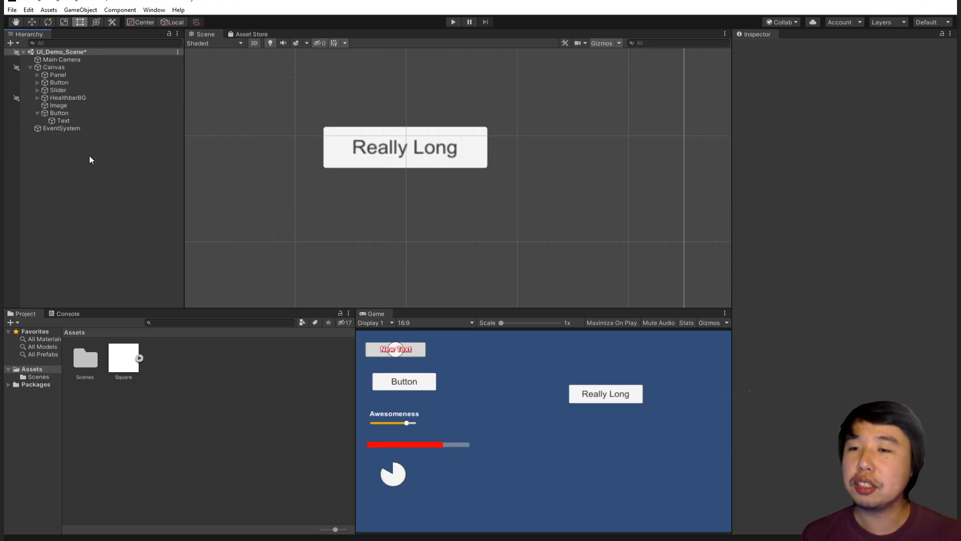
Step: Add a UI Panel as a child of the Canvas
left_click(42, 68)
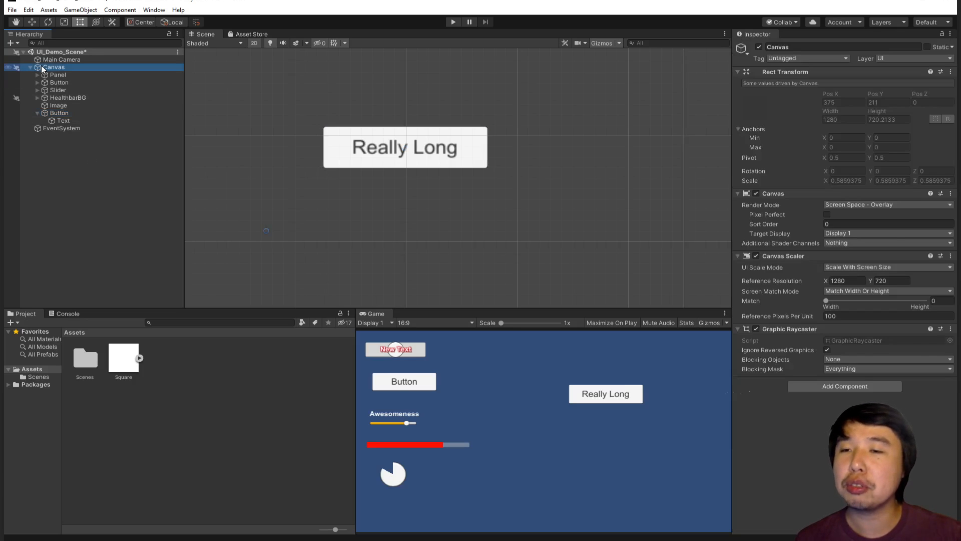
left_click(11, 43)
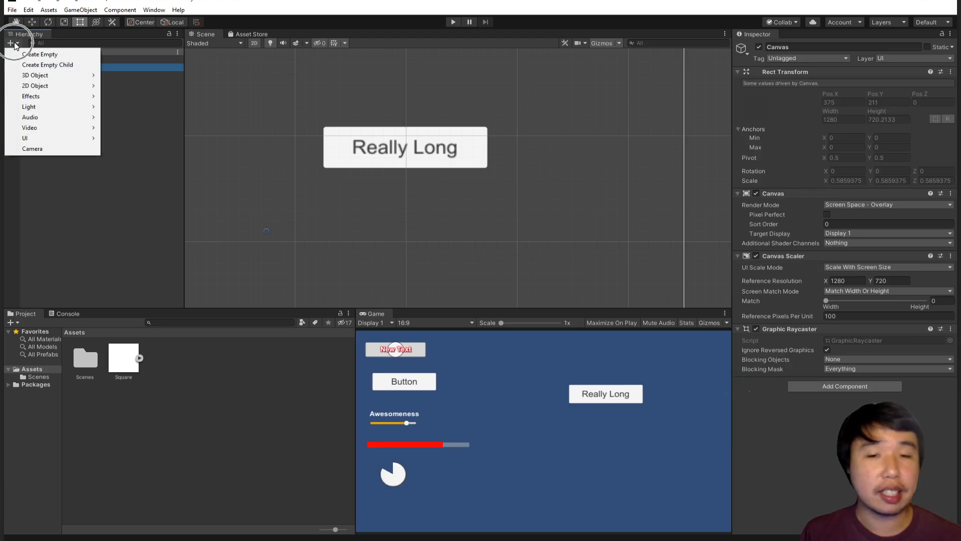
mouse_move(70, 139)
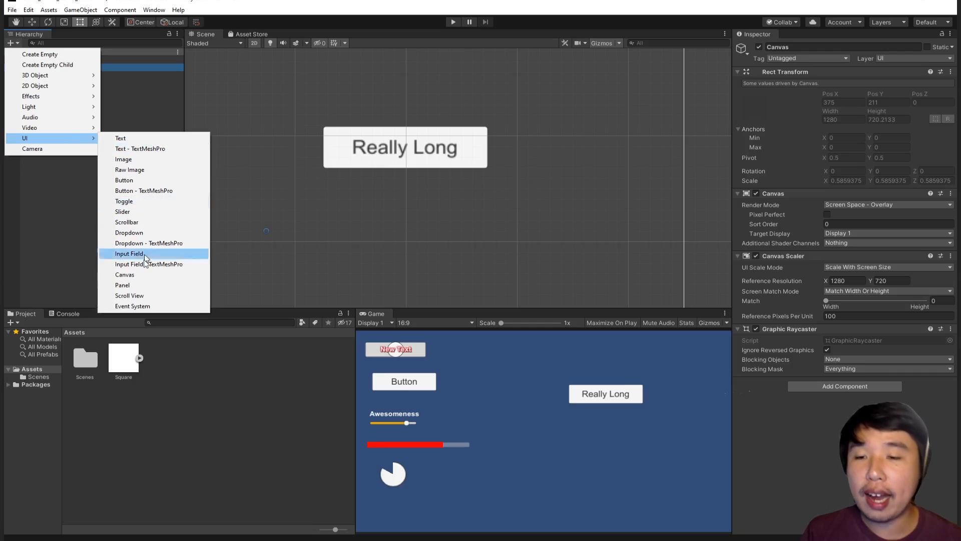
left_click(138, 286)
Step: Shrink the new panel around the long-label button, with insets of about Left 594, Top 95, Right 181 and Bottom 185
scroll(465, 222, "down", 5)
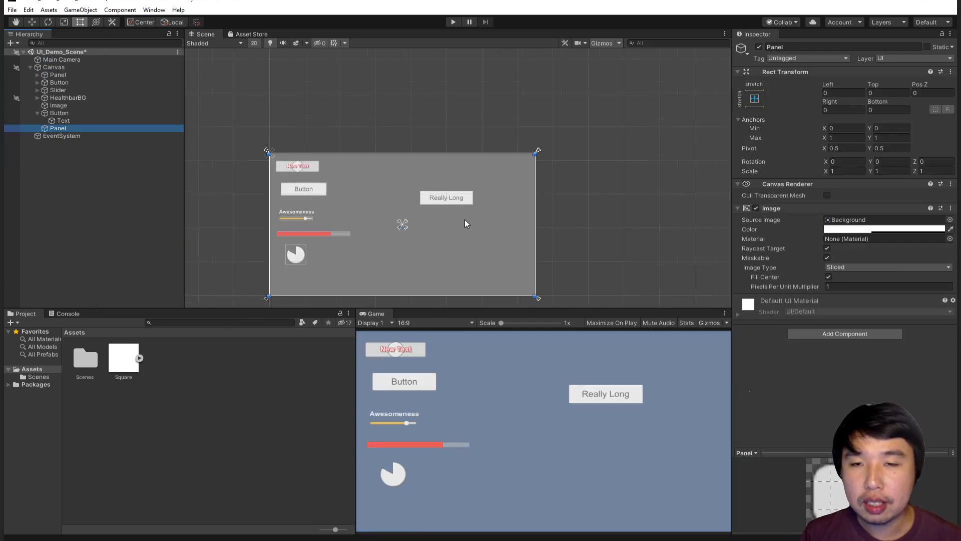
left_click(275, 158)
left_click_drag(274, 158, 375, 156)
left_click_drag(531, 290, 491, 250)
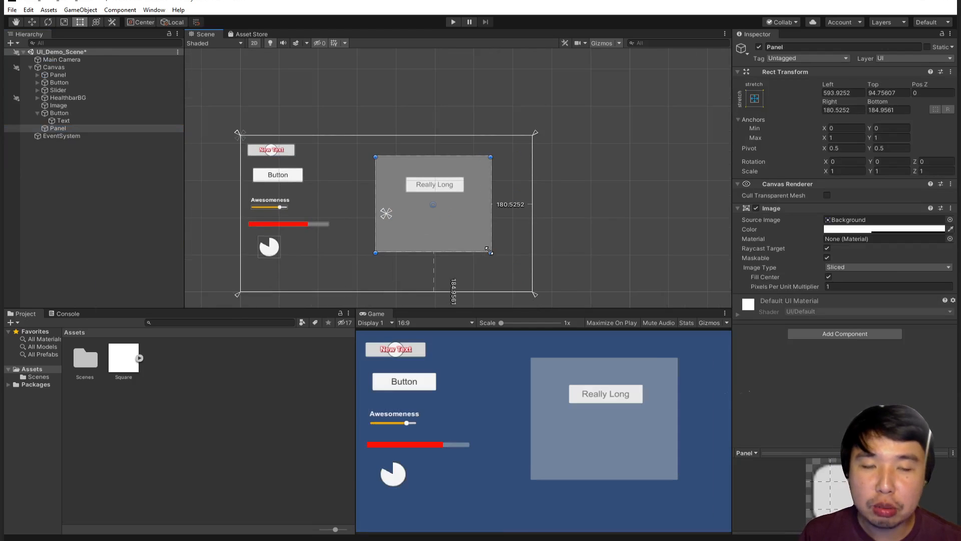
Step: Rename the new panel around the long-label button as ButtonPanelMenuBG
middle_click_drag(322, 179, 266, 161)
scroll(266, 161, "up", 2)
left_click(45, 112)
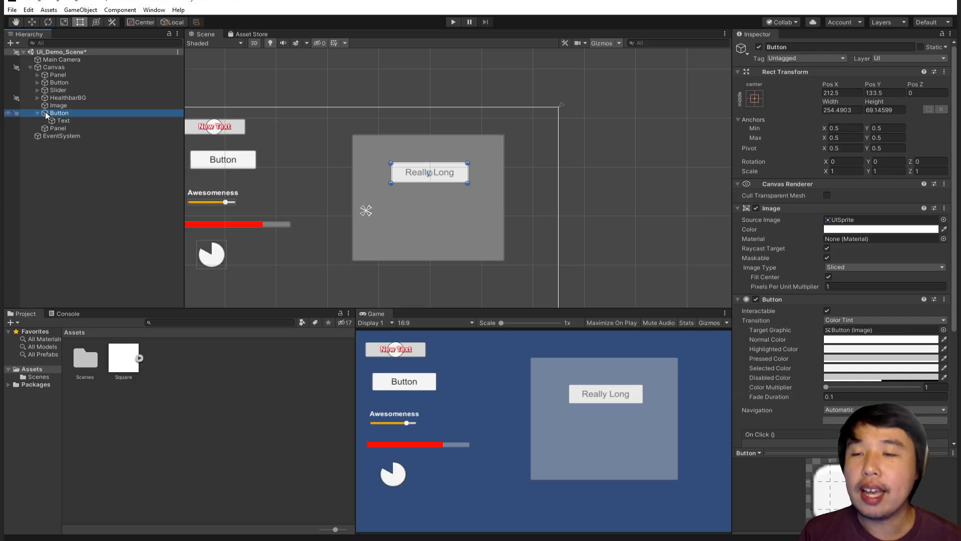
left_click(65, 129)
left_click(76, 129)
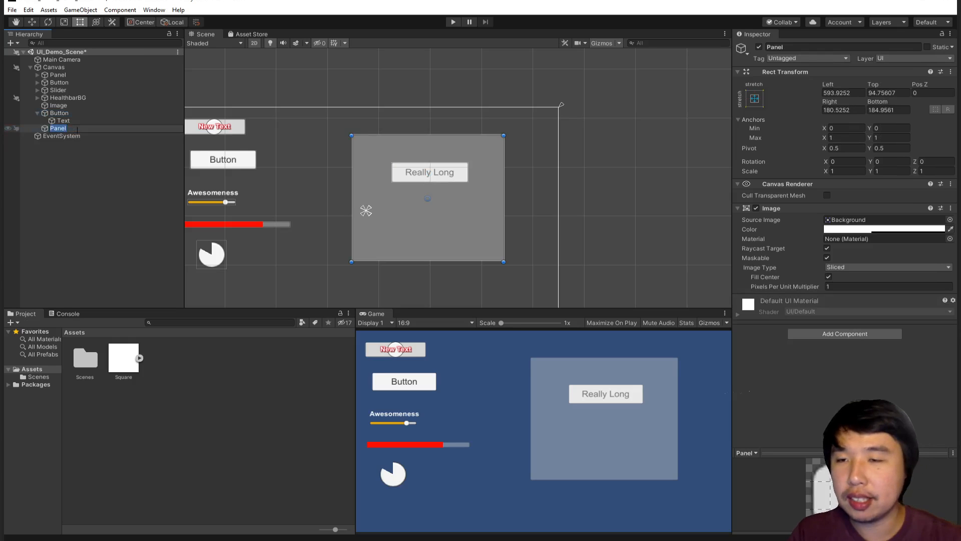
type("Button")
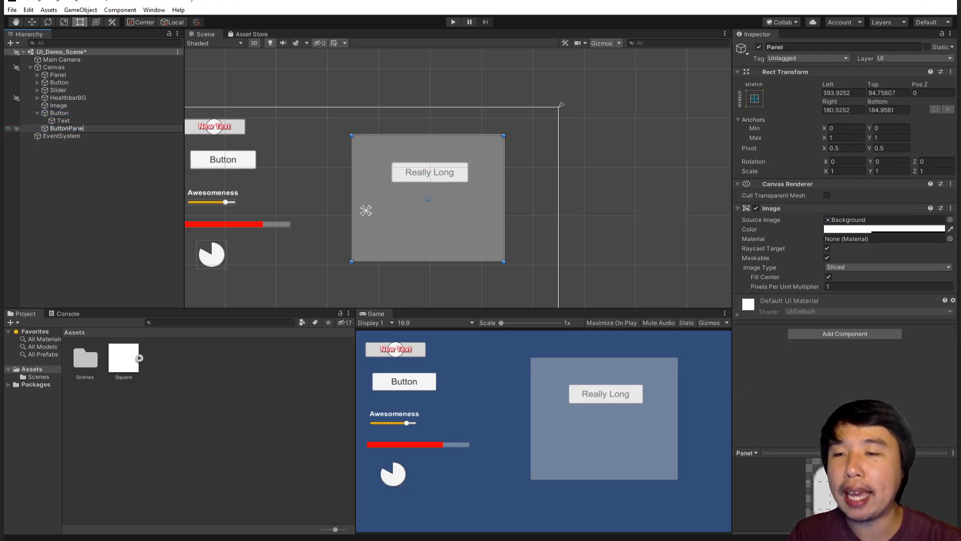
type("PanelMenuBG")
key("Return")
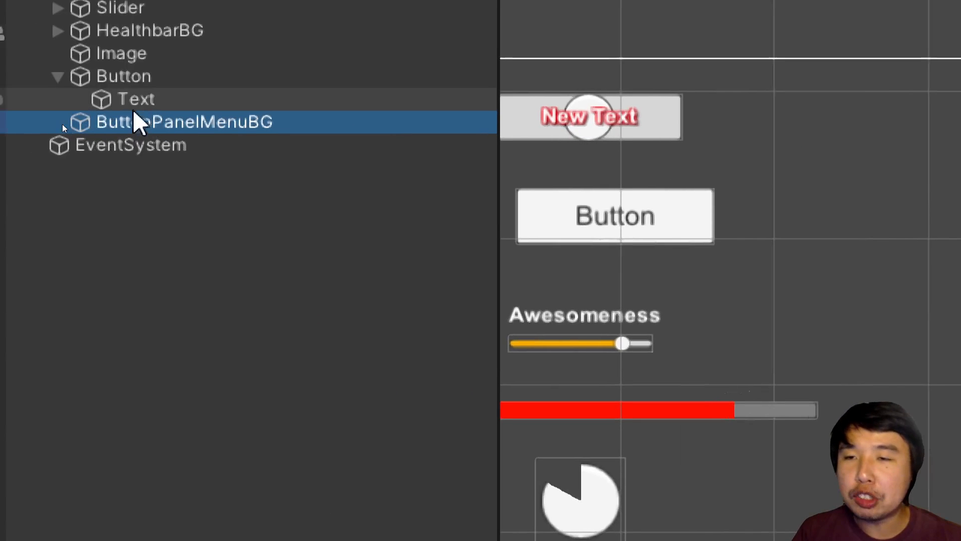
Step: Make the long-label button a child of ButtonPanelMenuBG and rename it ResizingButton
left_click(165, 83)
left_click_drag(171, 85, 196, 126)
left_click(231, 107)
left_click(172, 100)
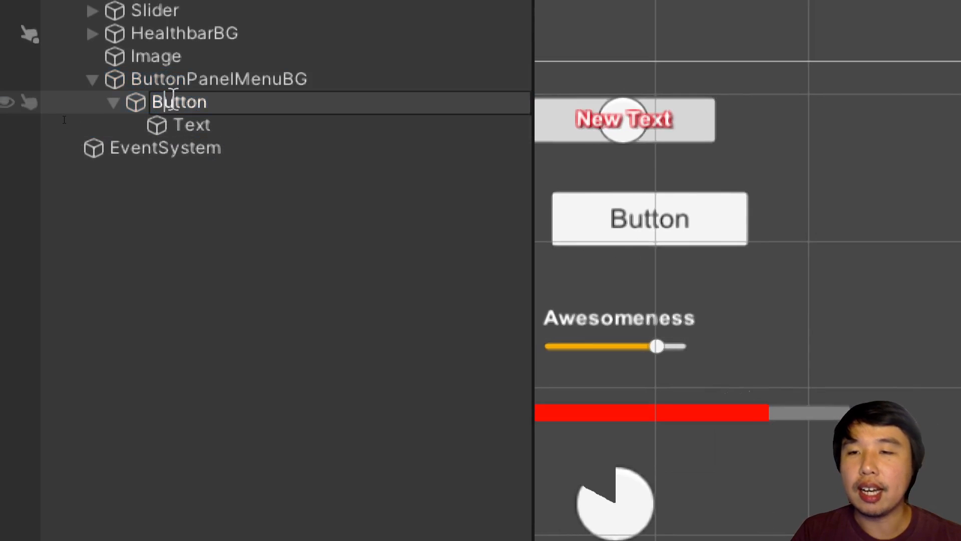
type("Resizing")
key("Return")
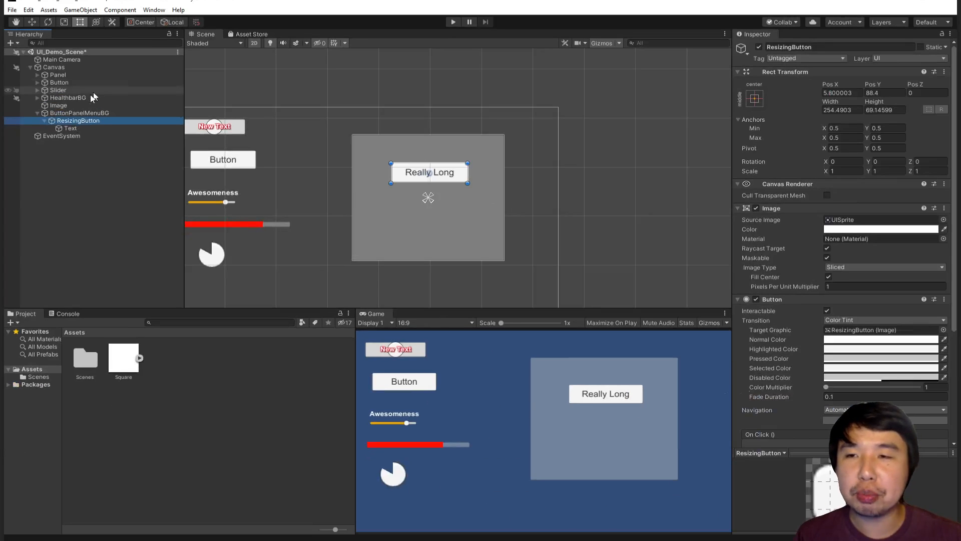
Step: Move ButtonPanelMenuBG with its button to insets of about Left 539, Top 188, Right 235 and Bottom 92
left_click(95, 112)
mouse_move(454, 216)
left_mouse_down()
mouse_move(468, 221)
mouse_move(459, 232)
left_mouse_up()
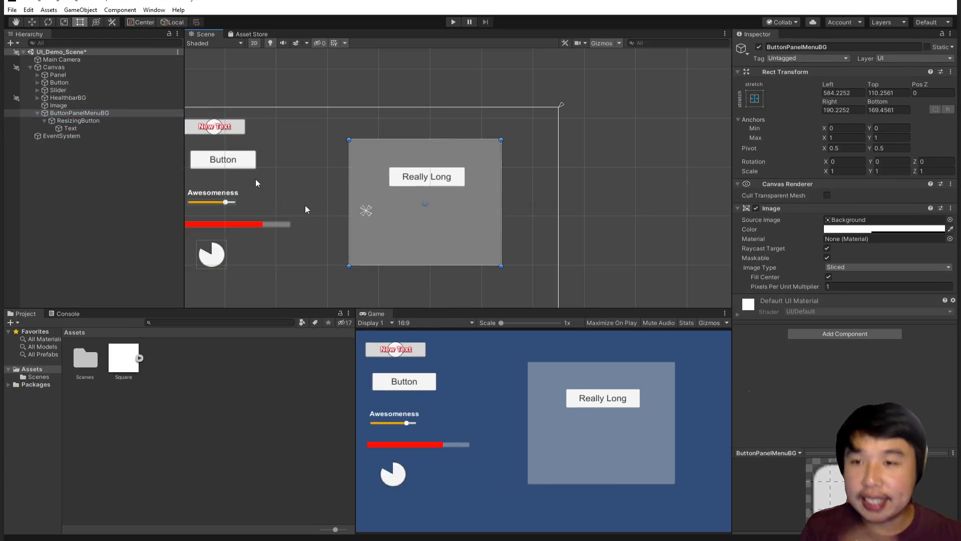
left_click_drag(407, 232, 410, 281)
key("ctrl+z")
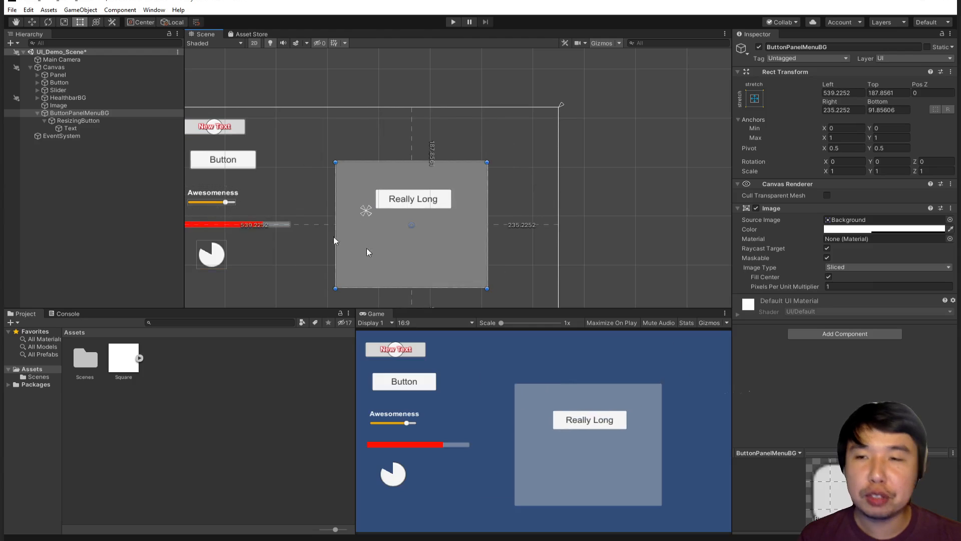
Step: Duplicate ResizingButton three times and spread the copies unevenly below the original inside the panel
left_click(50, 120)
key("ctrl+d")
left_click_drag(445, 205, 429, 279)
key("ctrl+d")
key("ctrl+d")
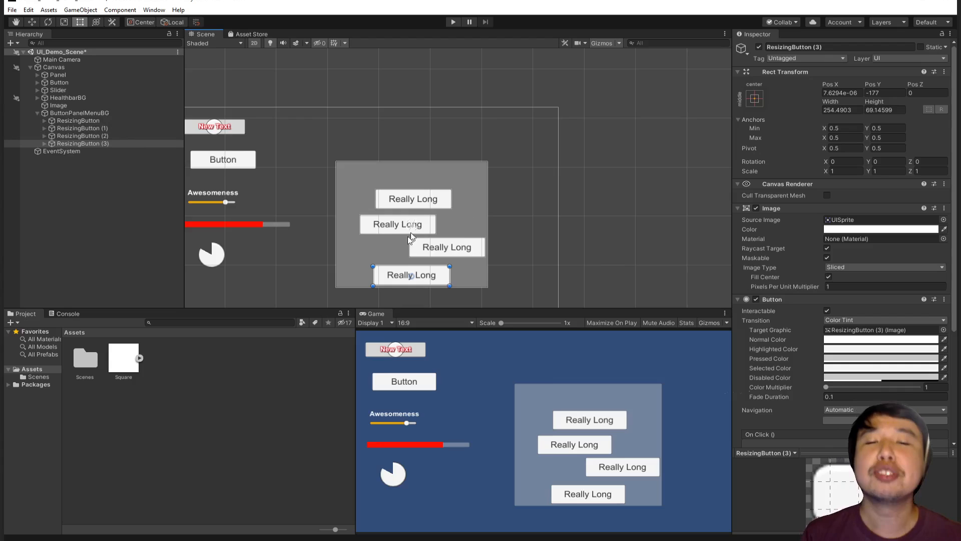
Step: Add a Vertical Layout Group component to ButtonPanelMenuBG
scroll(410, 238, "up", 5)
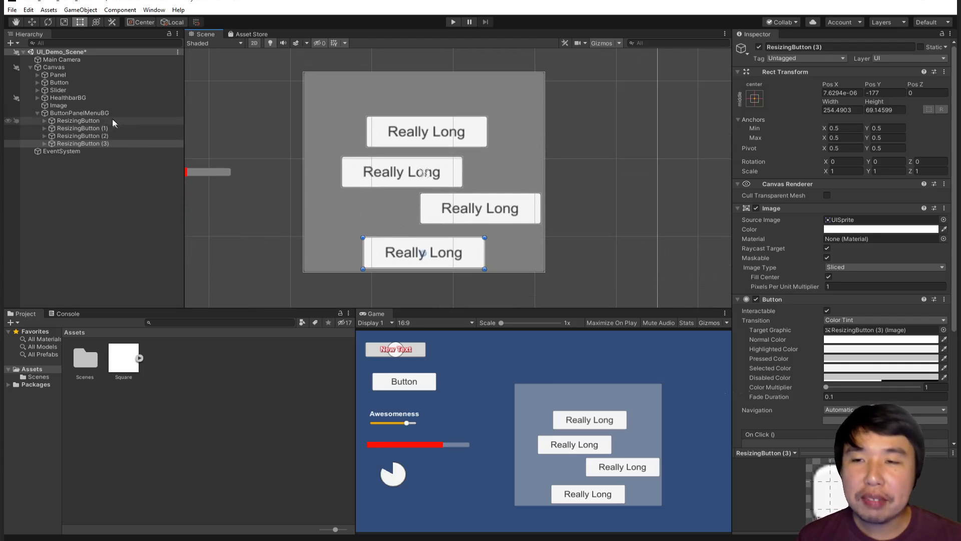
left_click(109, 120)
left_click(108, 130)
left_click(108, 145)
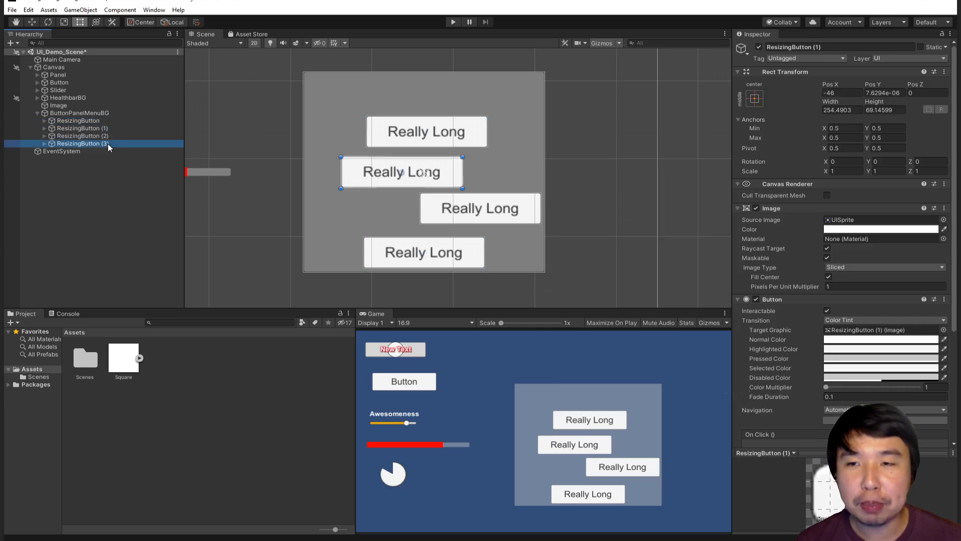
left_click(112, 112)
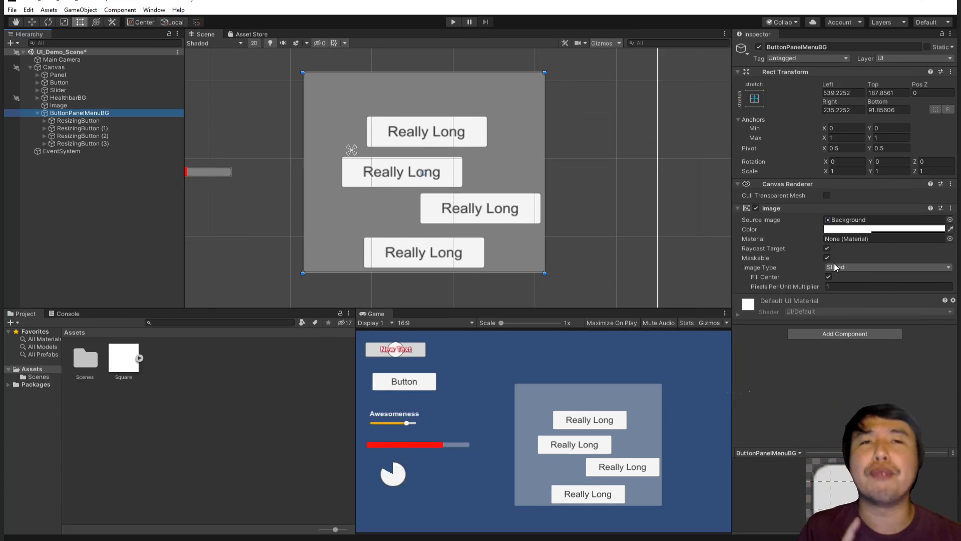
left_click(841, 333)
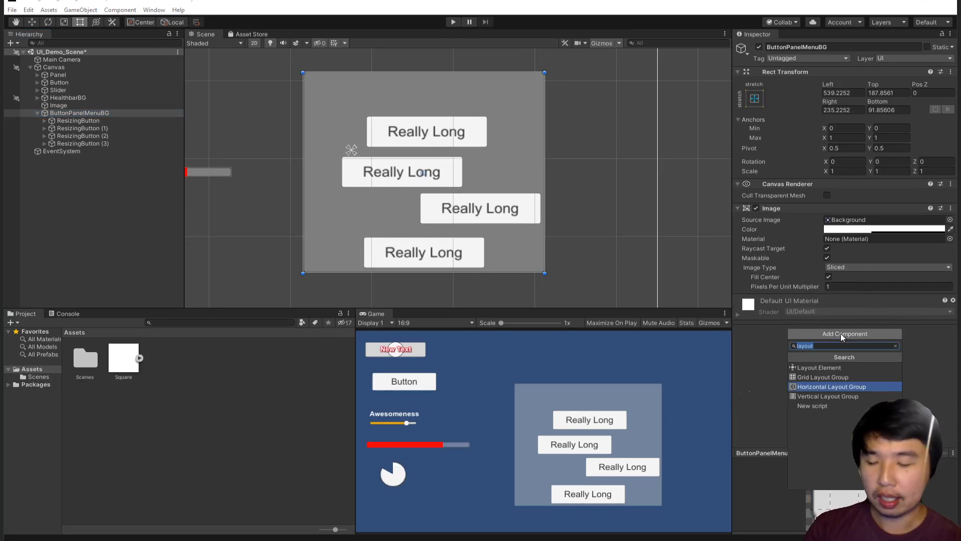
type("vert")
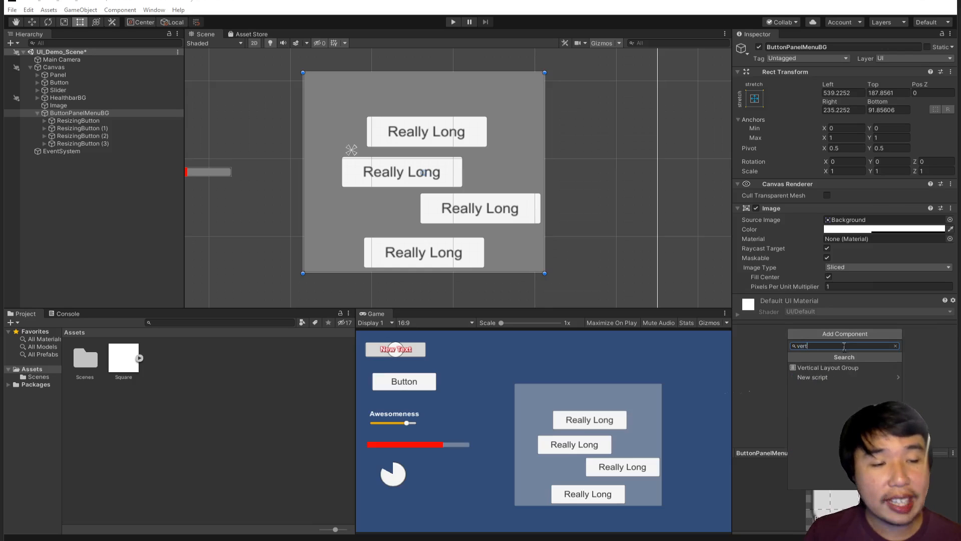
left_click(845, 367)
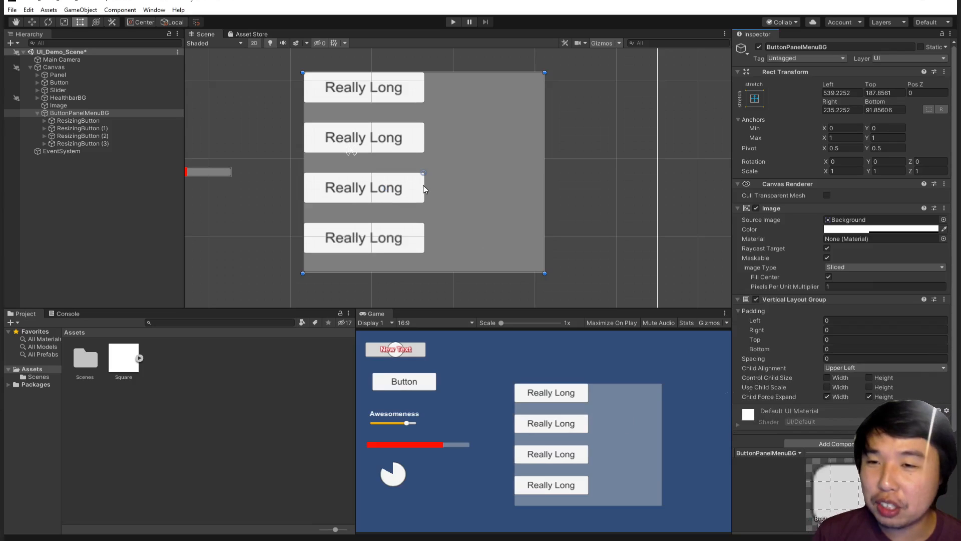
Step: Check the layout-driven Rect Transform values of the three duplicated buttons and reselect ButtonPanelMenuBG
left_click(131, 128)
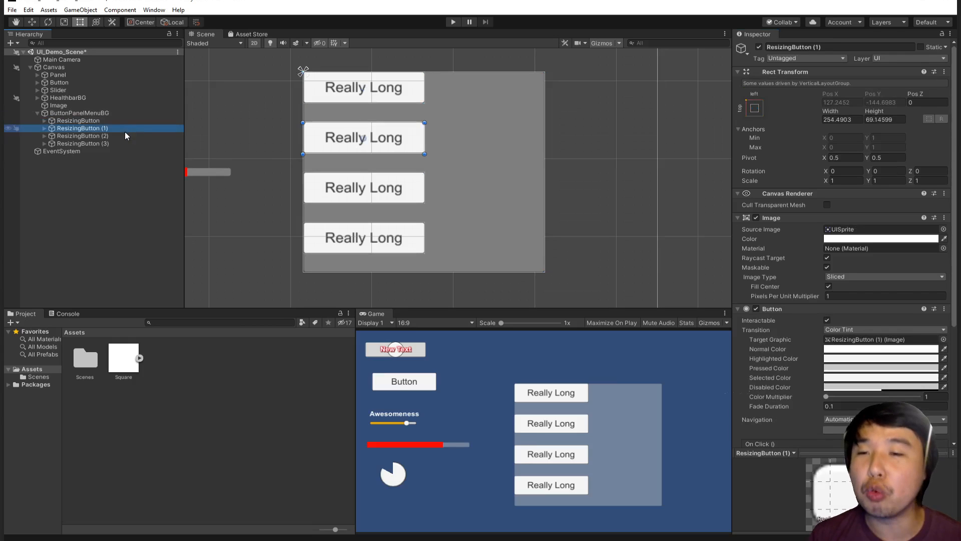
left_click(123, 137)
left_click(124, 144)
left_click(124, 113)
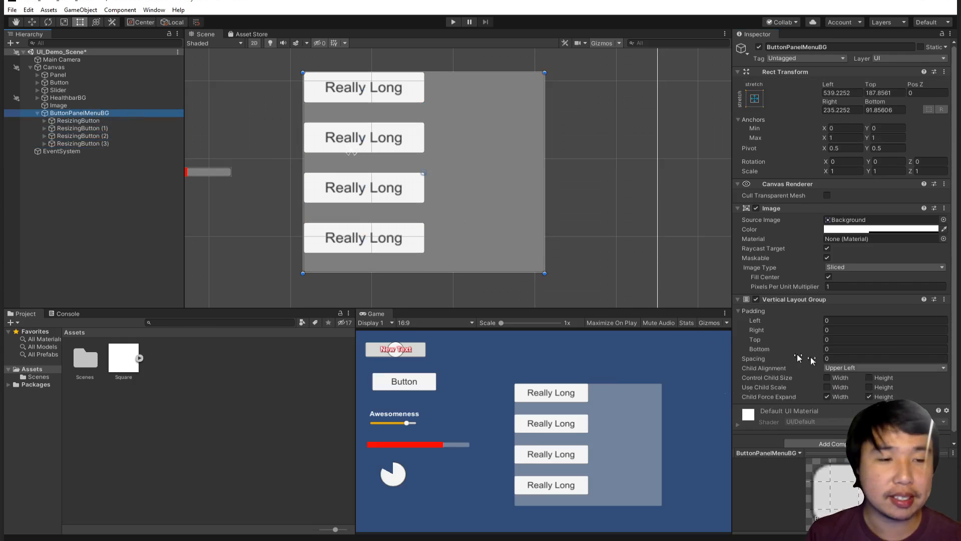
Step: Try a different Spacing value on the panel's Vertical Layout Group and undo the change
middle_click_drag(635, 216, 767, 324)
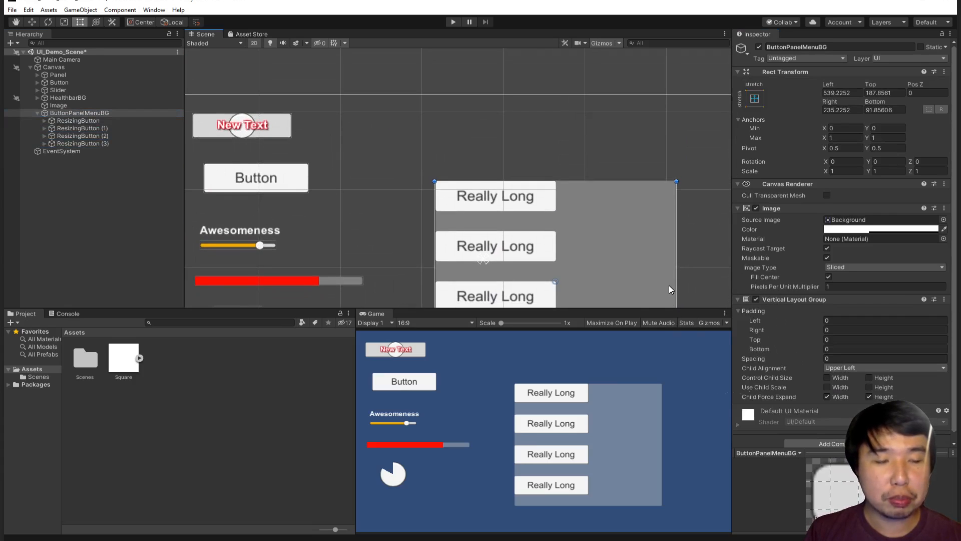
scroll(670, 286, "up", 3)
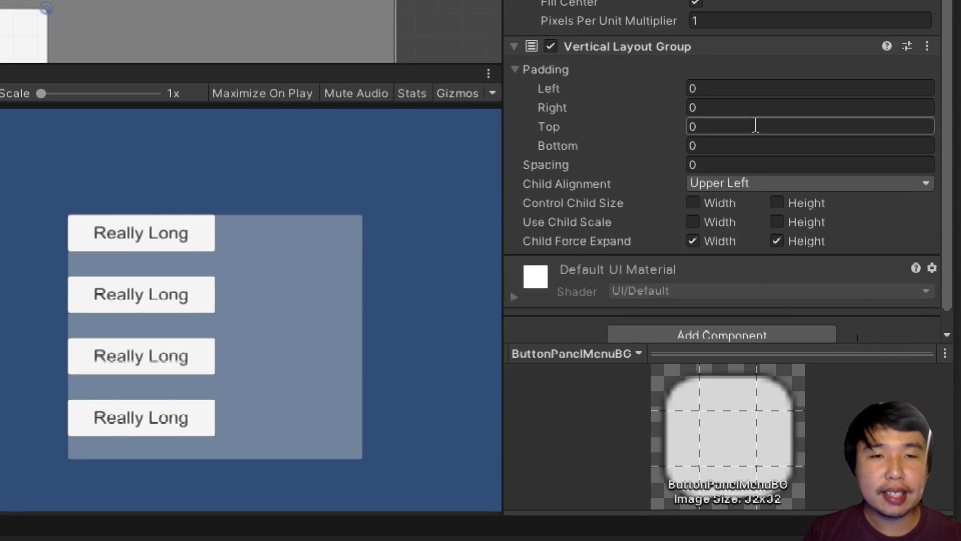
double_click(700, 166)
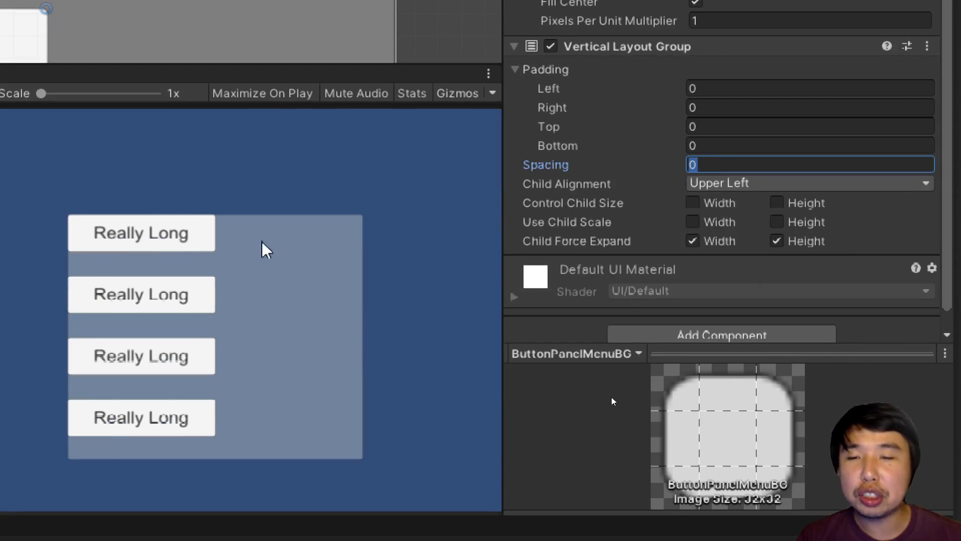
left_click_drag(594, 165, 641, 175)
key("ctrl+z")
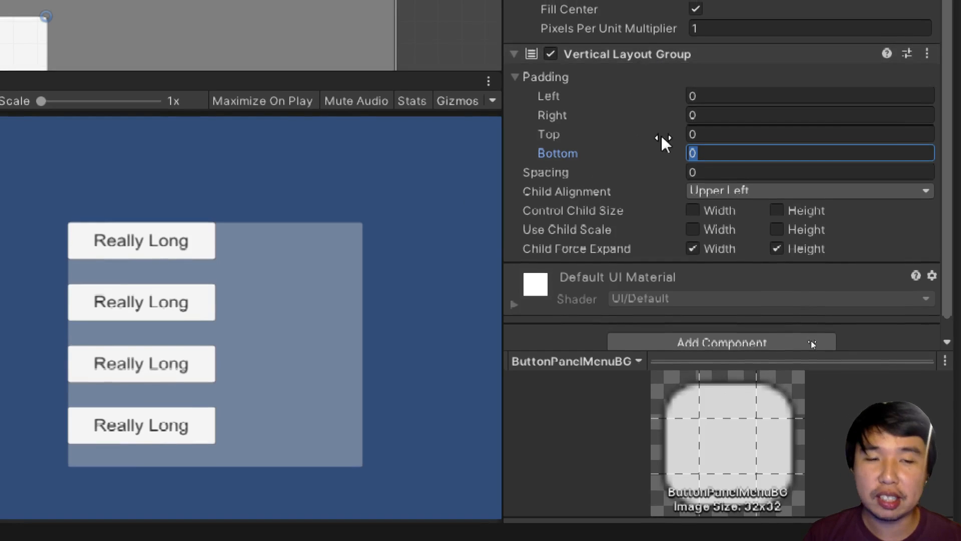
Step: Collapse the Vertical Layout Group's Padding settings and enable Control Child Size for both Width and Height
left_click(516, 77)
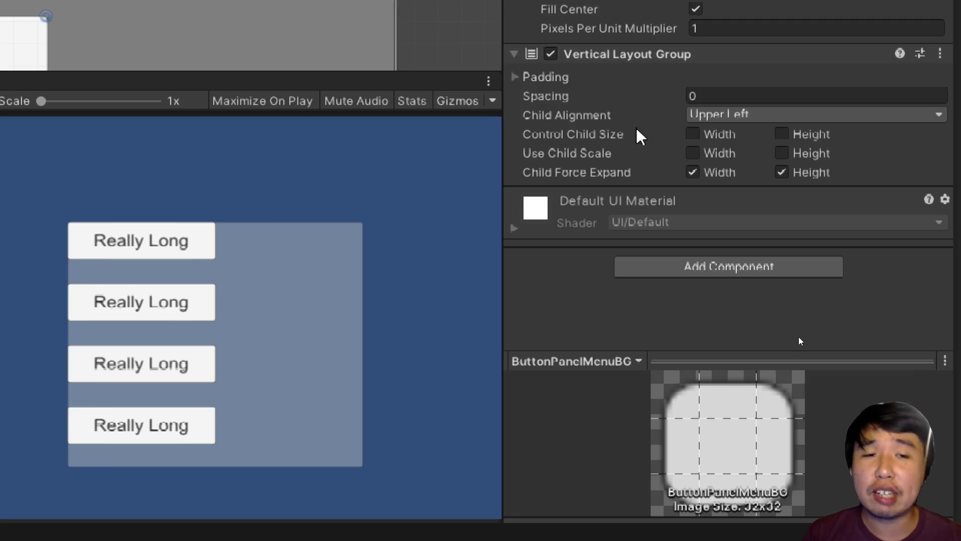
left_click(693, 134)
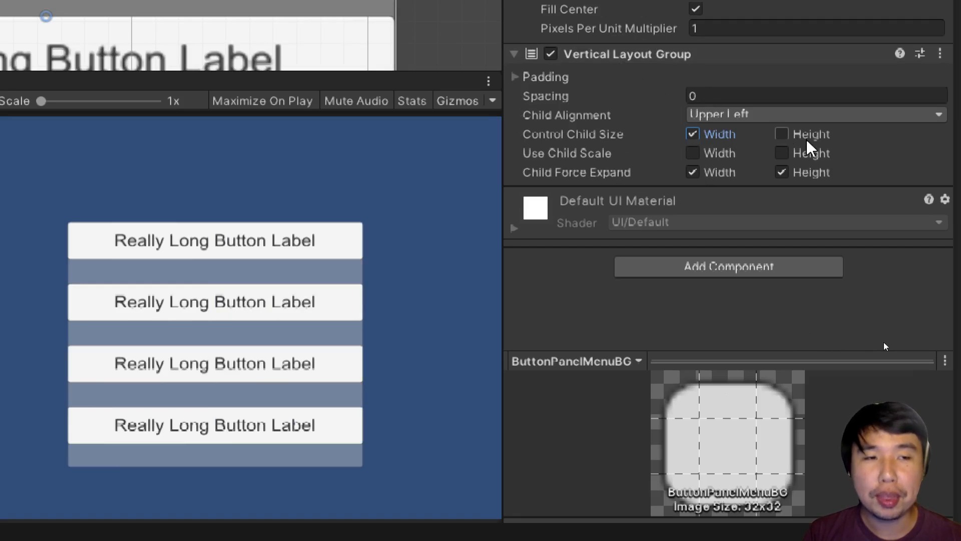
left_click(782, 134)
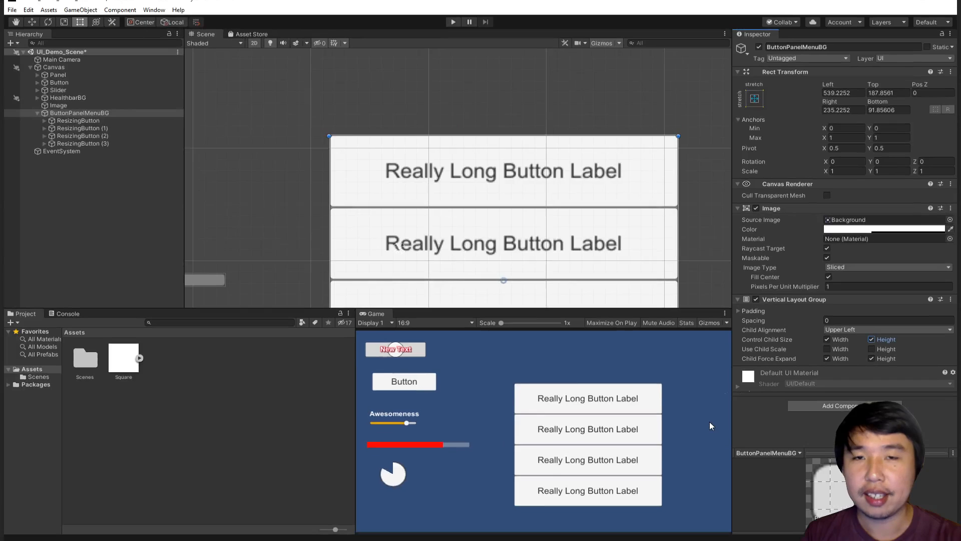
Step: Shrink ButtonPanelMenuBG from its lower-right corner to a Right inset of about 369, fitting closely around the button labels
scroll(598, 282, "down", 5)
middle_click_drag(625, 281, 498, 164)
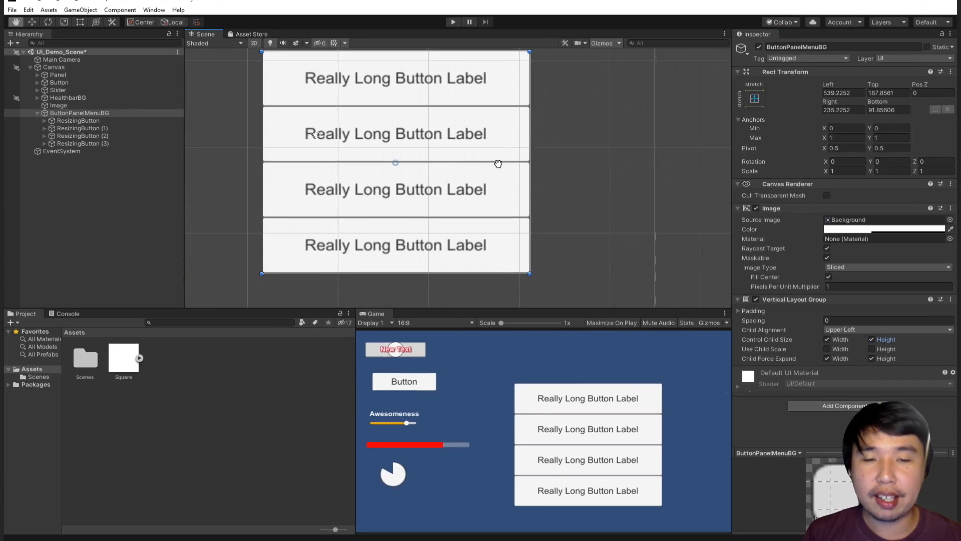
scroll(505, 204, "down", 2)
left_click_drag(483, 259, 468, 217)
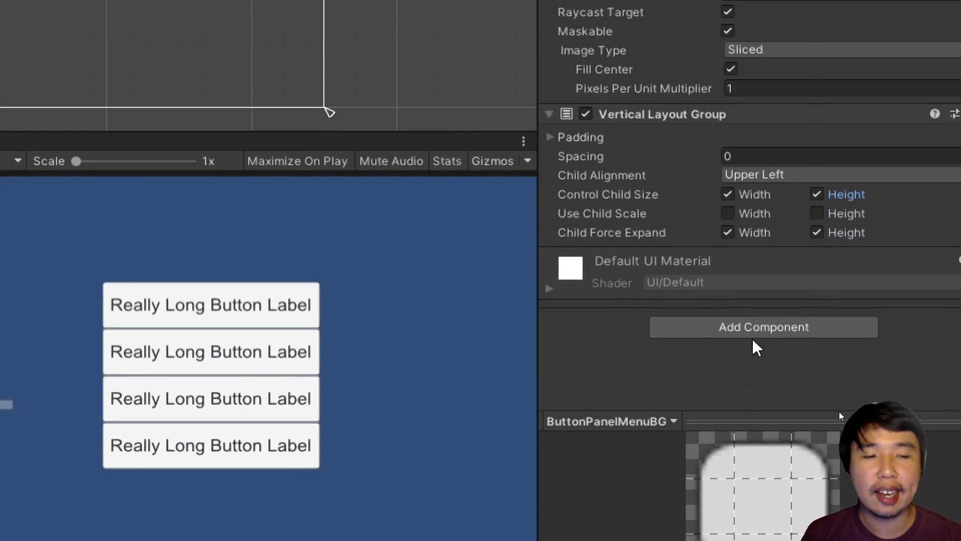
Step: Add a Content Size Fitter component to ButtonPanelMenuBG
left_click(756, 392)
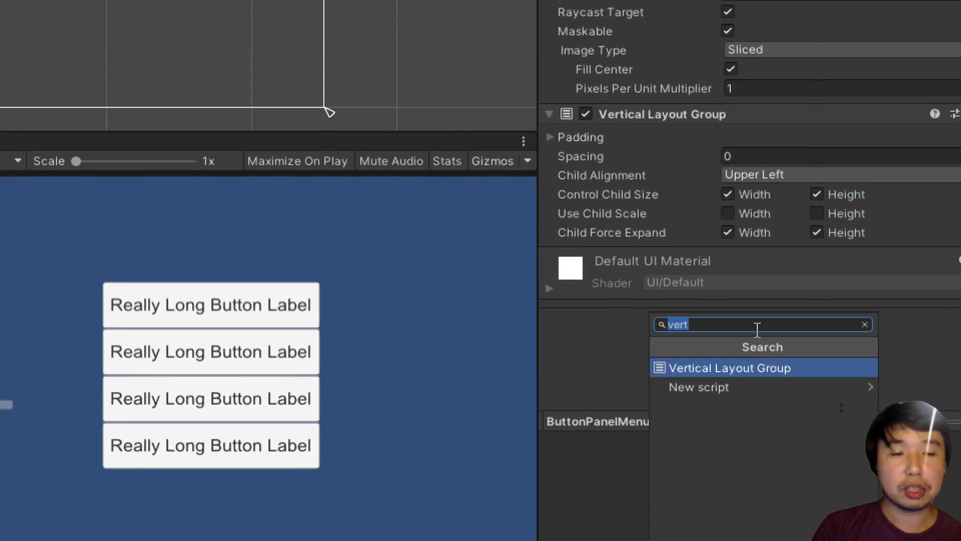
type("c")
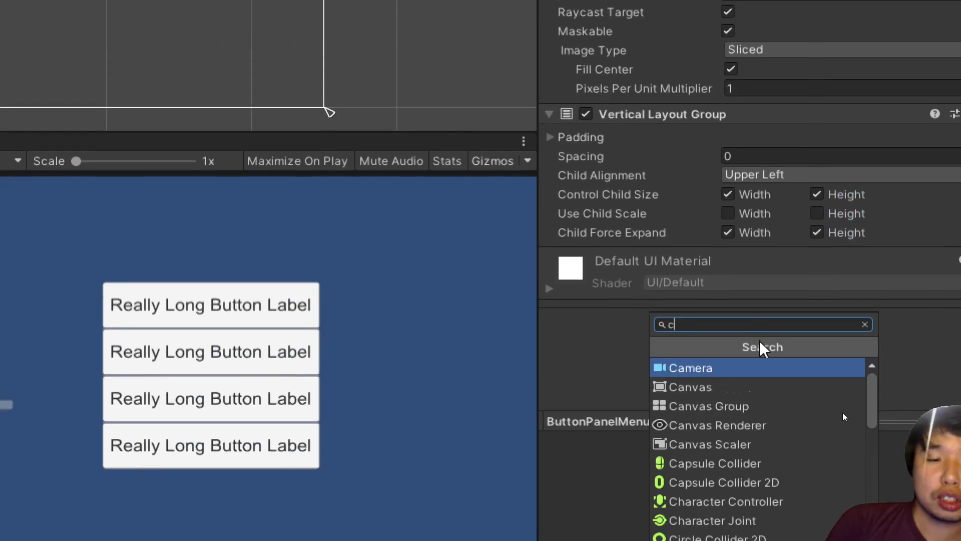
type("ontent")
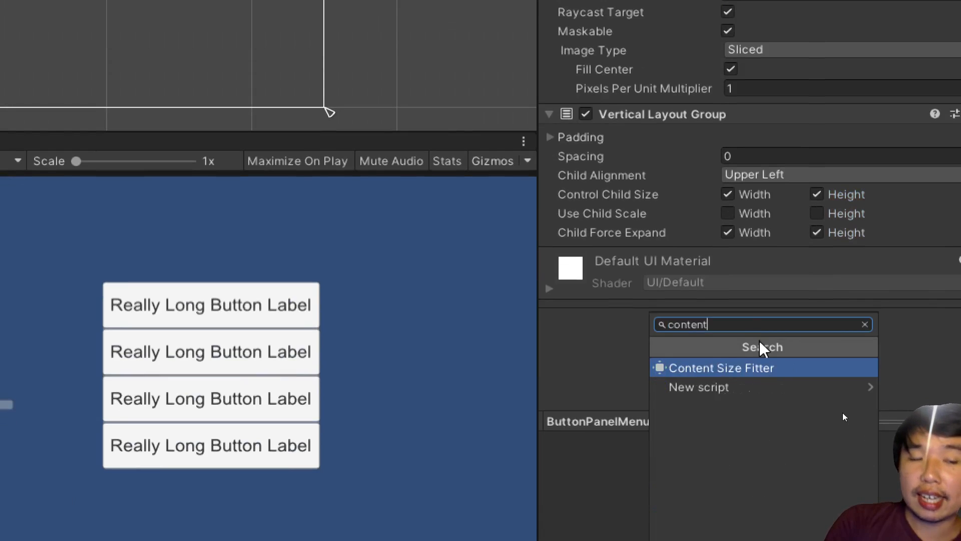
left_click(763, 368)
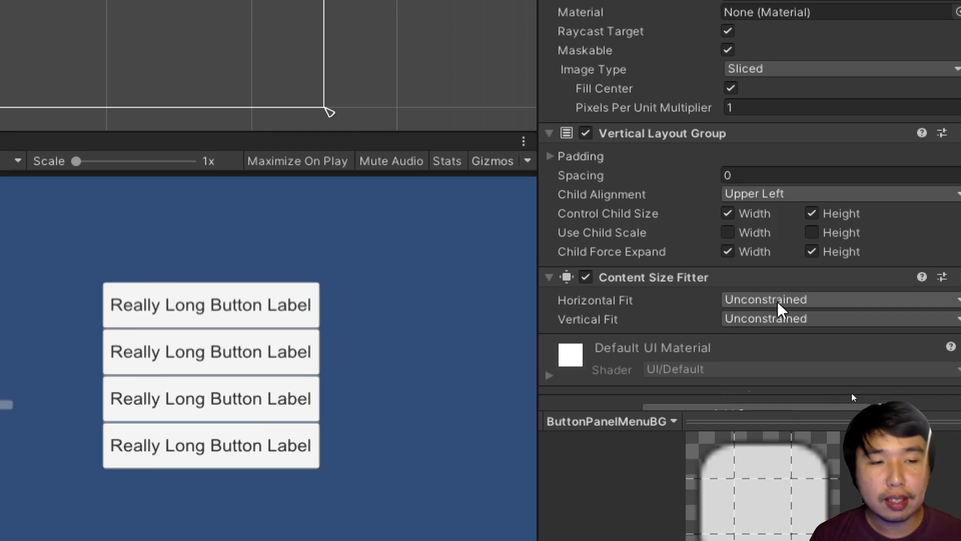
Step: Set the Content Size Fitter's Vertical Fit to Preferred Size and examine the compacted buttons in the Game view
left_click(776, 328)
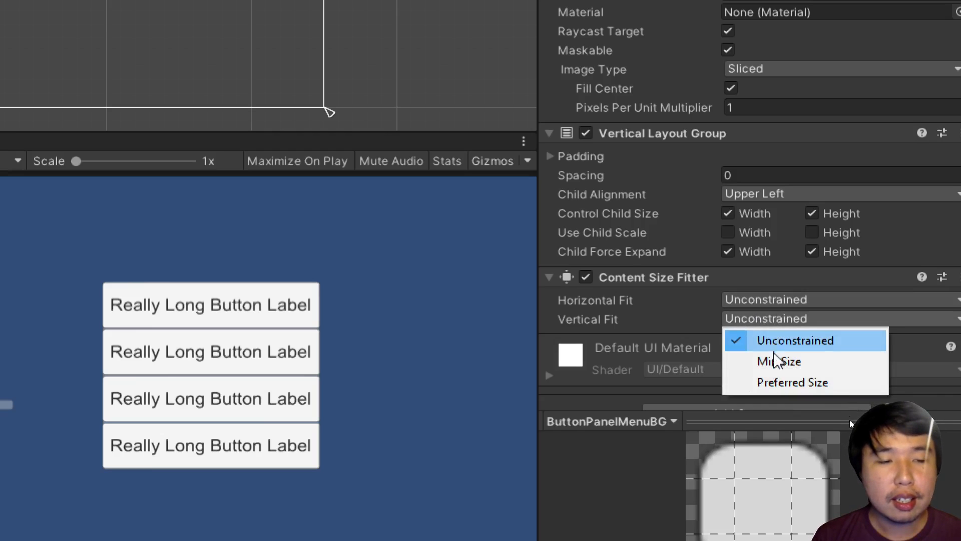
left_click(776, 381)
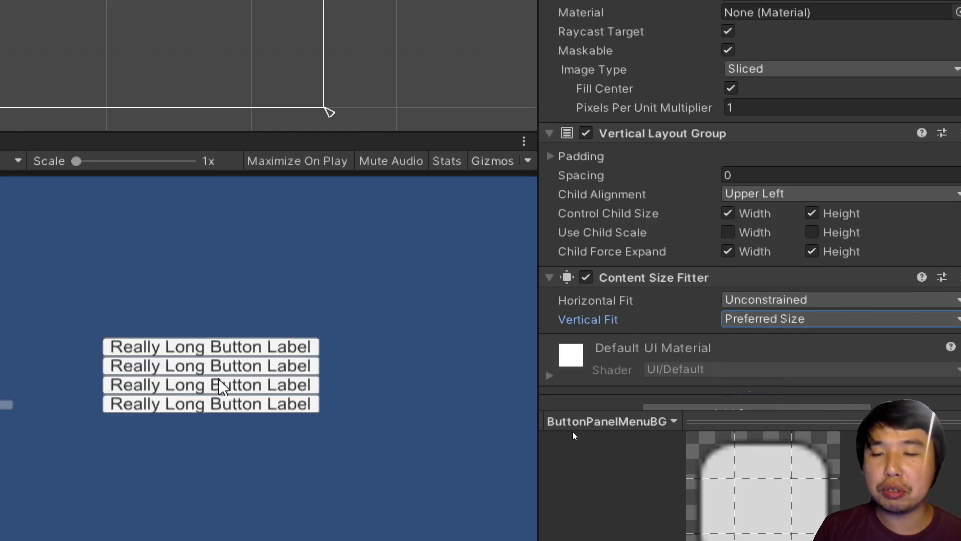
scroll(220, 386, "up", 4)
scroll(220, 386, "up", 3)
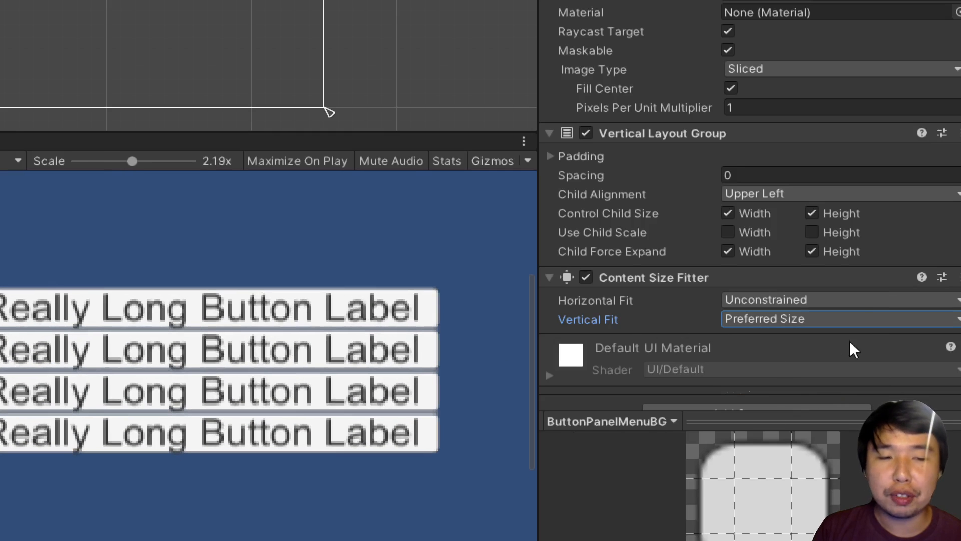
left_click(834, 319)
left_click(818, 379)
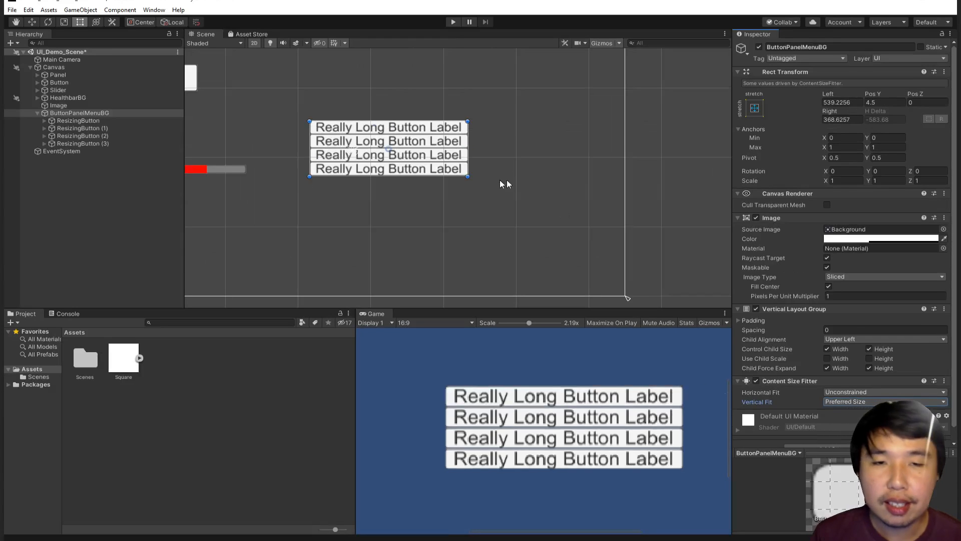
Step: Resize ButtonPanelMenuBG from its lower-right corner to a Right inset of about 366 and a Pos Y of -45.1
left_click_drag(468, 179, 469, 219)
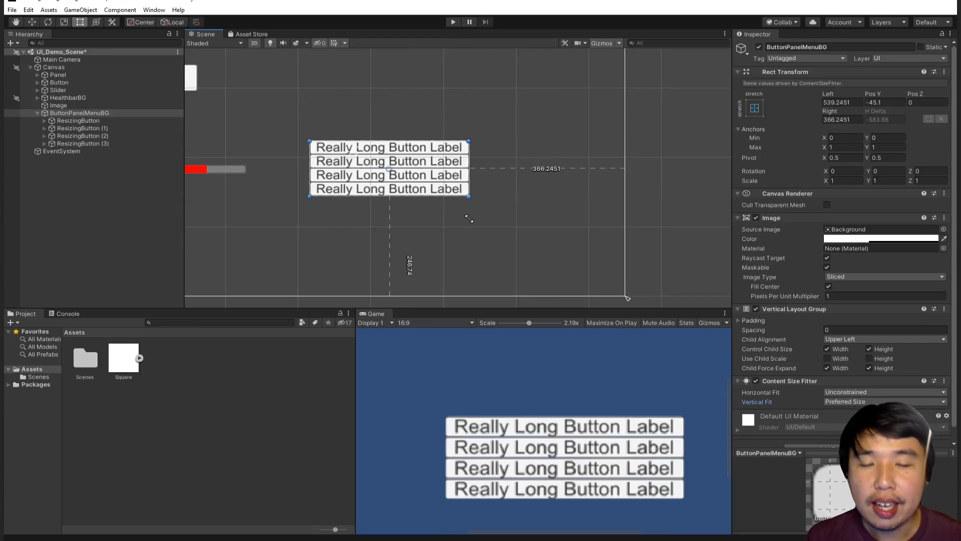
scroll(396, 167, "up", 3)
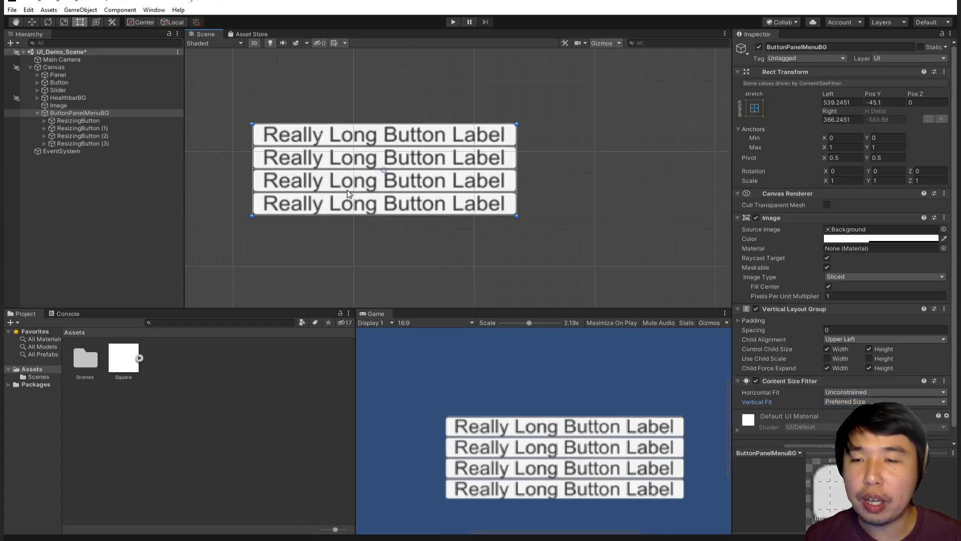
Step: Extend the first ResizingButton's label with "Really really long so much text oh my goodness so much omg omg omg"
left_click(118, 129)
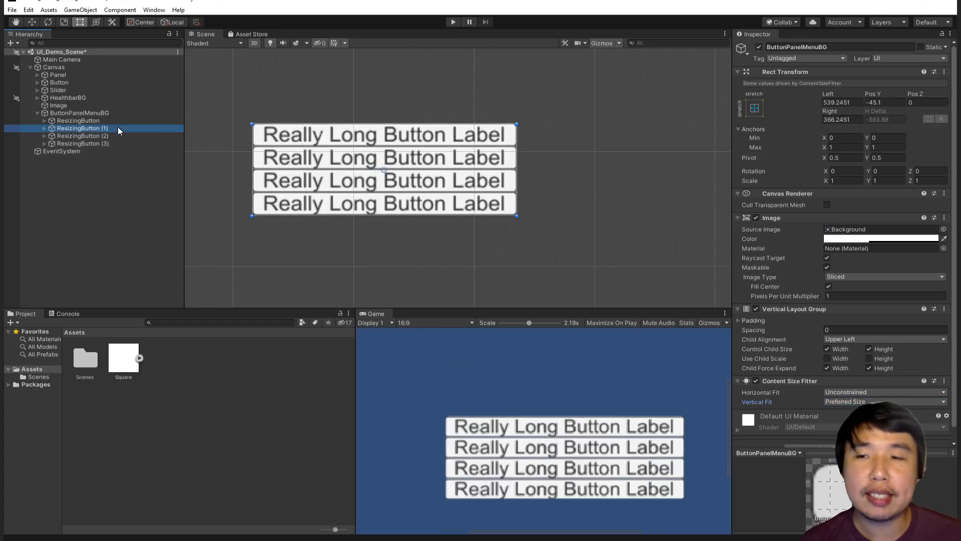
left_click(52, 123)
left_click(44, 121)
left_click(66, 128)
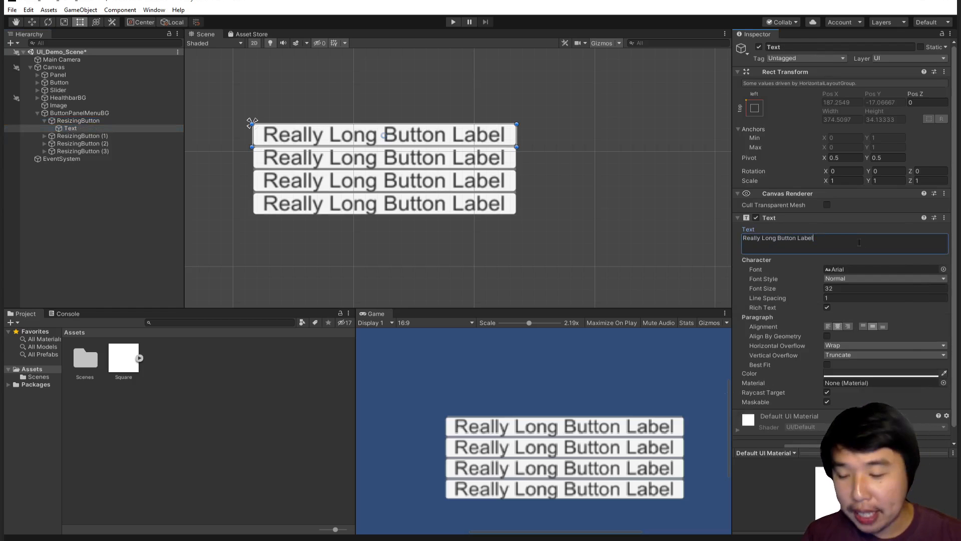
type("Really reall")
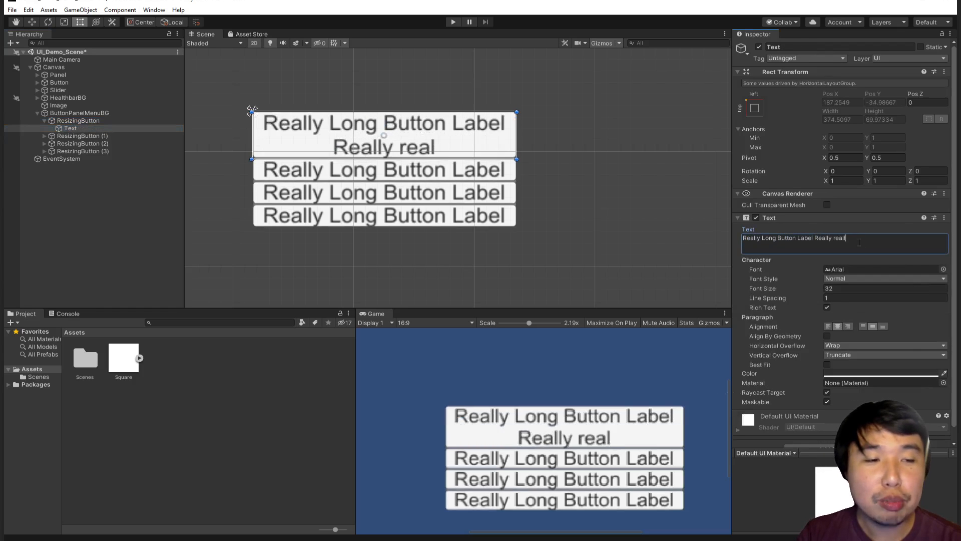
type("y long so mu")
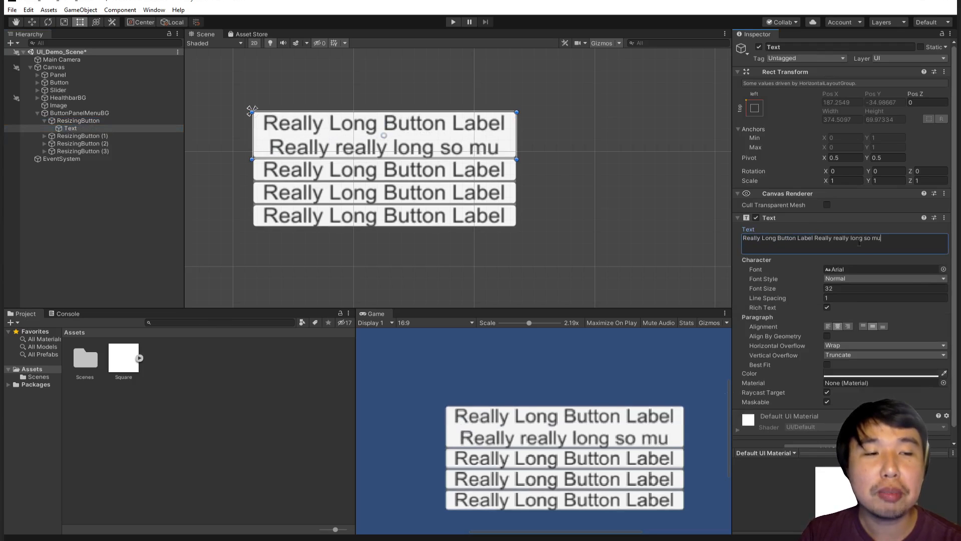
type("ch text oh m")
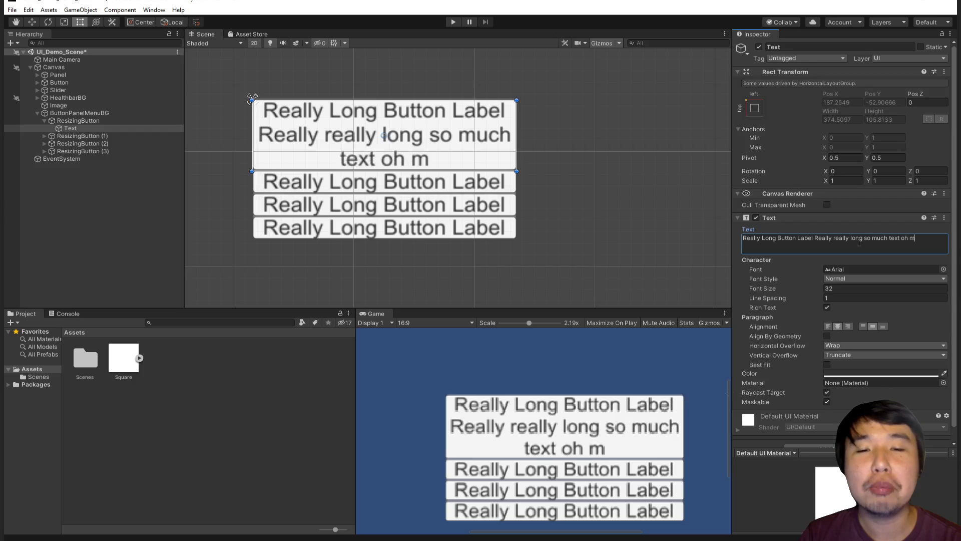
type("yt go")
key("BackSpace")
key("BackSpace")
key("BackSpace")
key("BackSpace")
type("goodne")
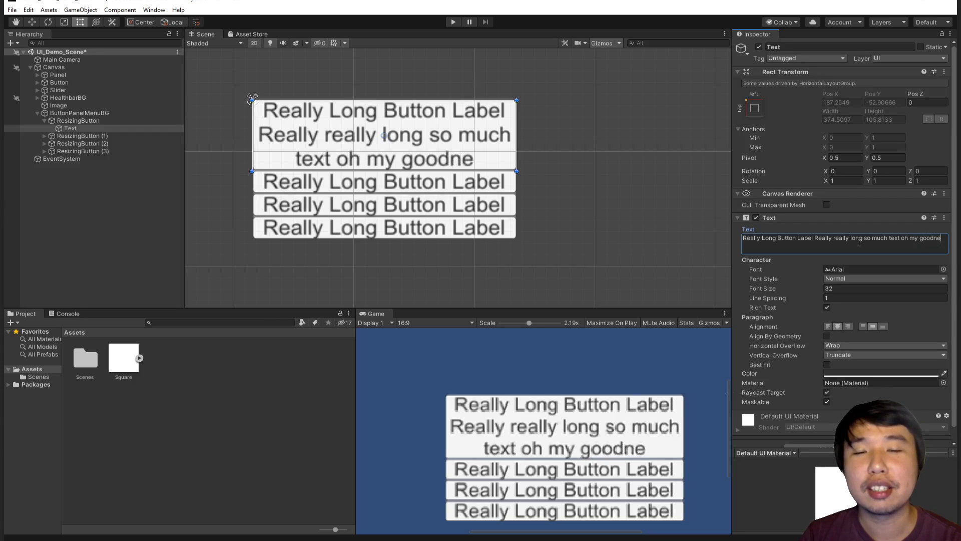
type("ss so much omg omg omg")
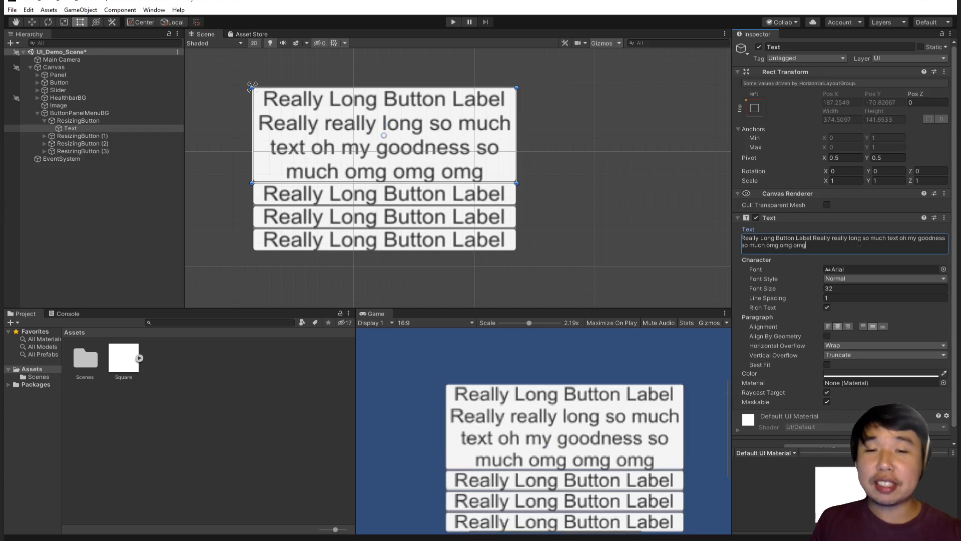
Step: Examine ButtonPanelMenuBG's fit around the longer label and review ResizingButton's Horizontal Layout Group settings
left_click(121, 114)
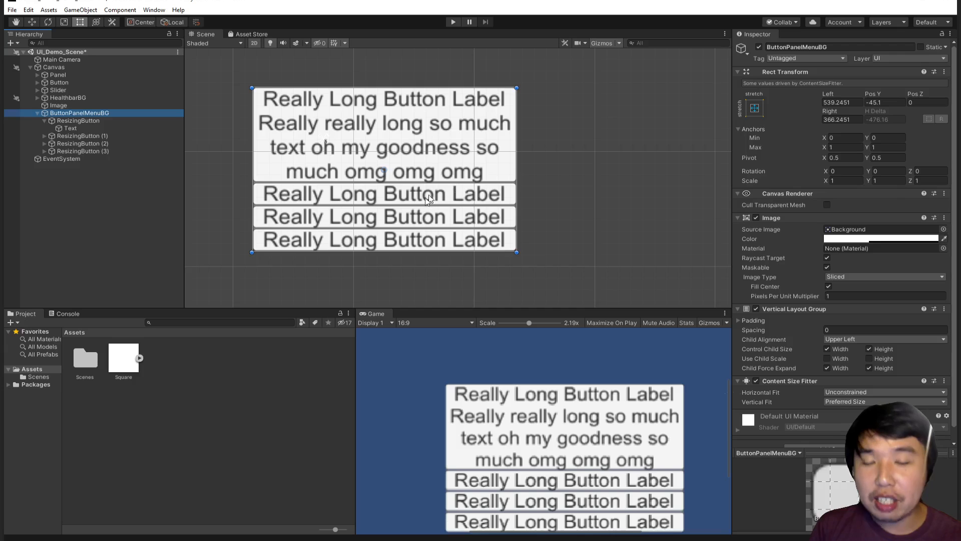
scroll(410, 158, "down", 4)
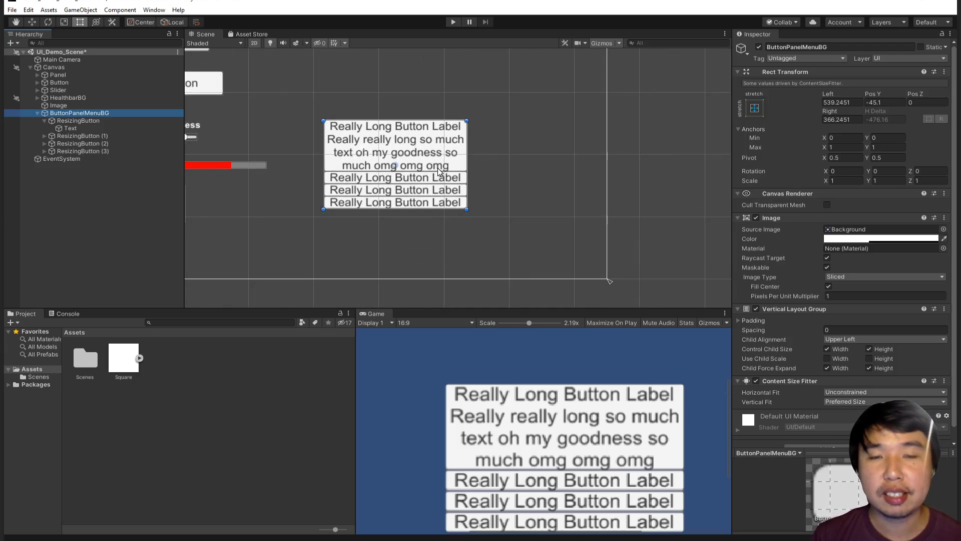
scroll(421, 170, "up", 4)
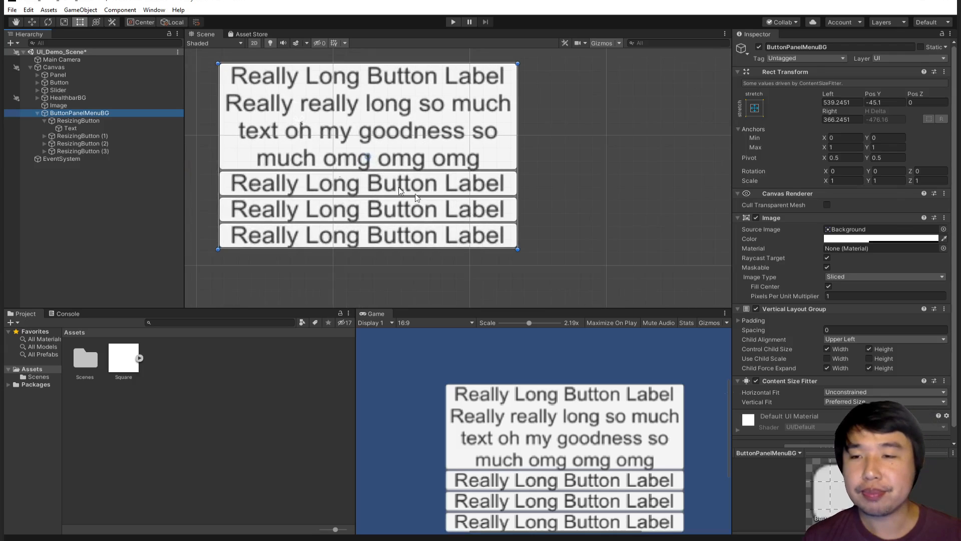
left_click(46, 120)
left_click(77, 120)
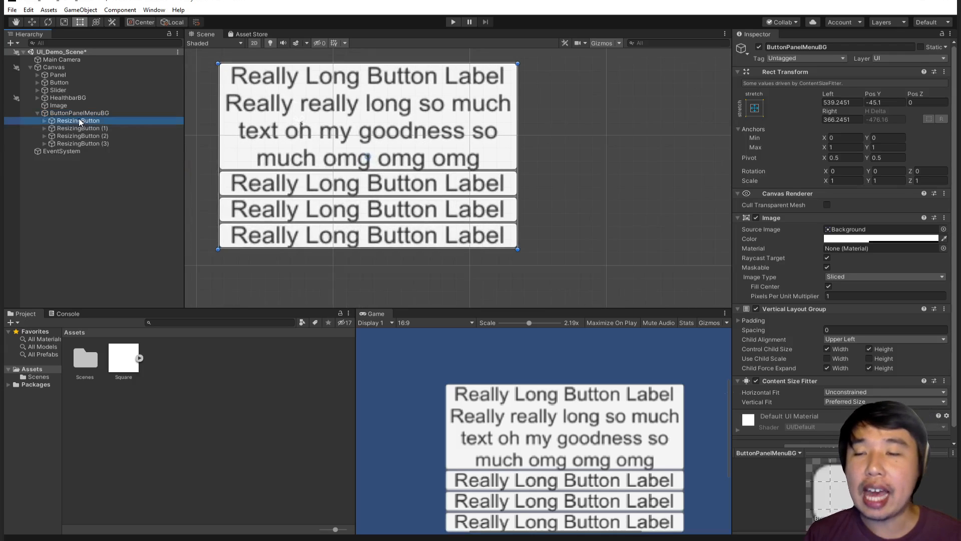
scroll(848, 339, "down", 5)
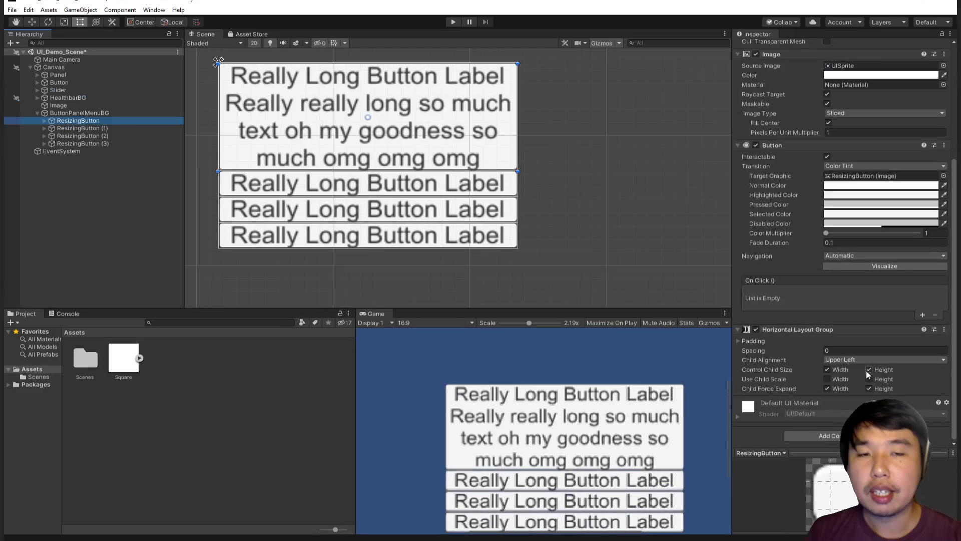
left_click(120, 114)
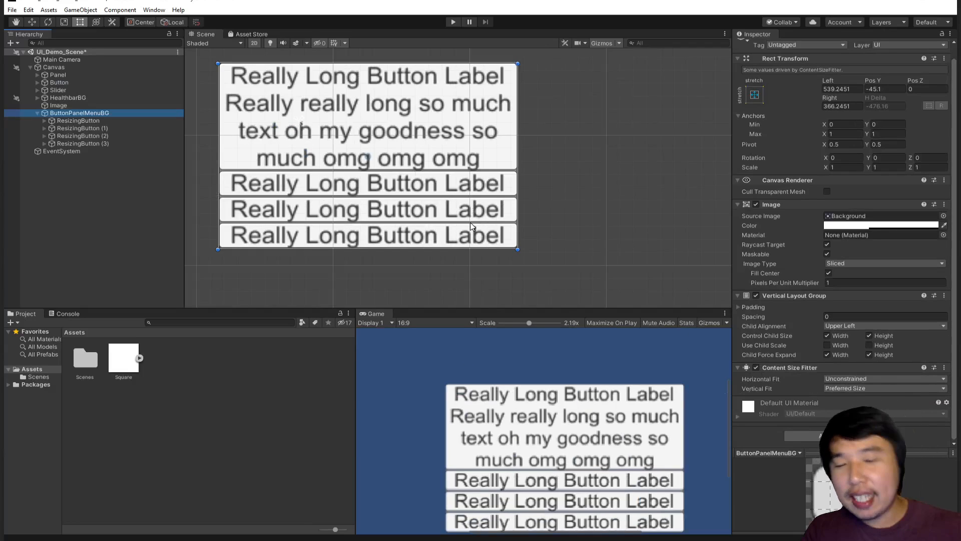
Step: Set the Horizontal Layout Group's Left, Right, Top and Bottom Padding to 32 on all four ResizingButtons together
left_click(104, 120)
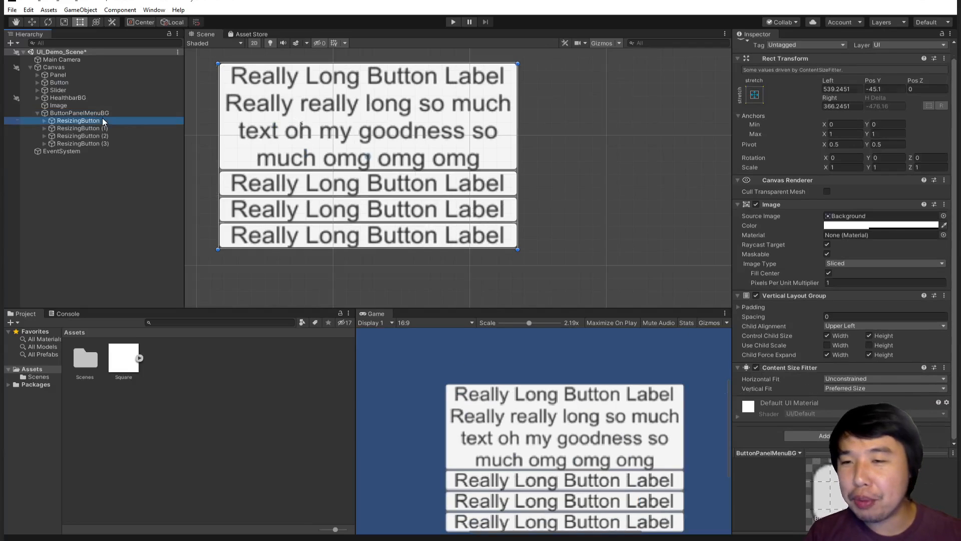
left_click(104, 144, "shift")
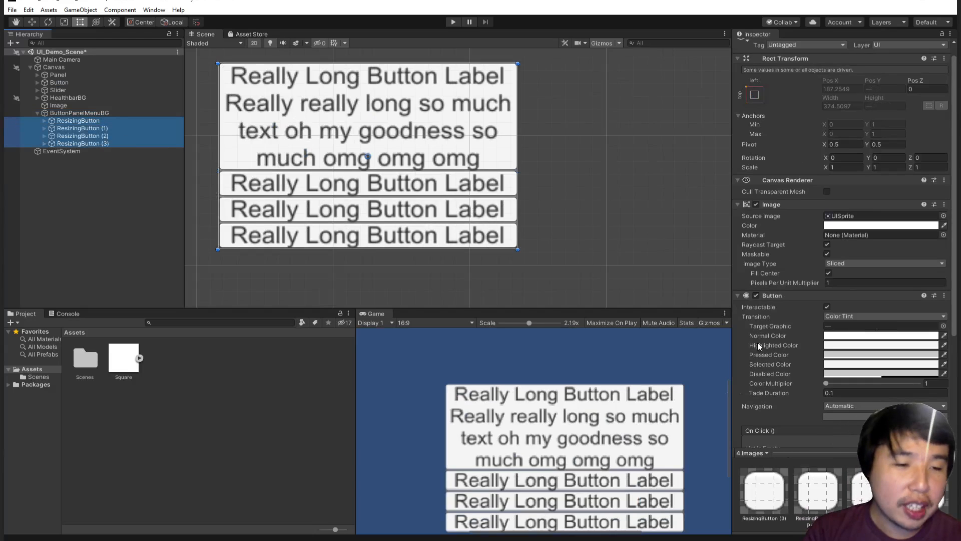
scroll(794, 370, "down", 5)
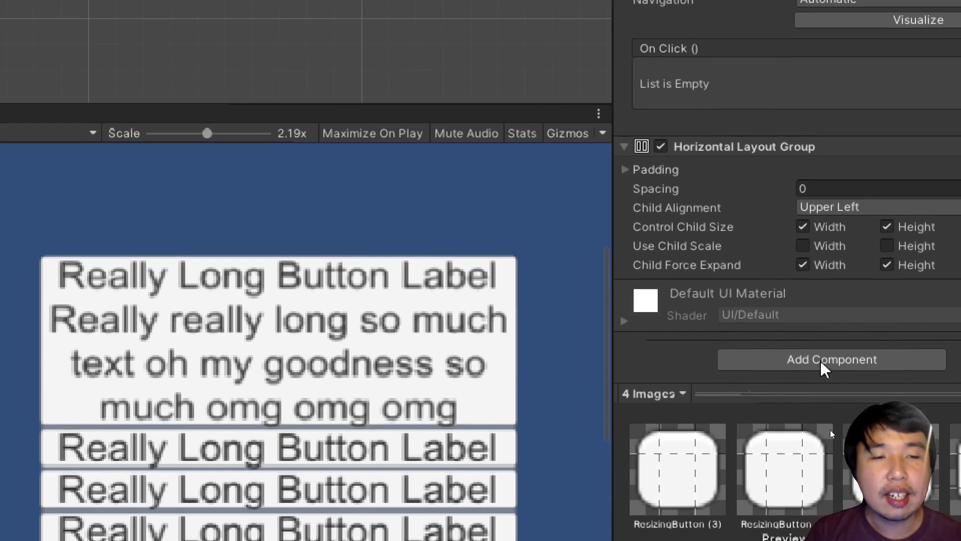
left_click(626, 170)
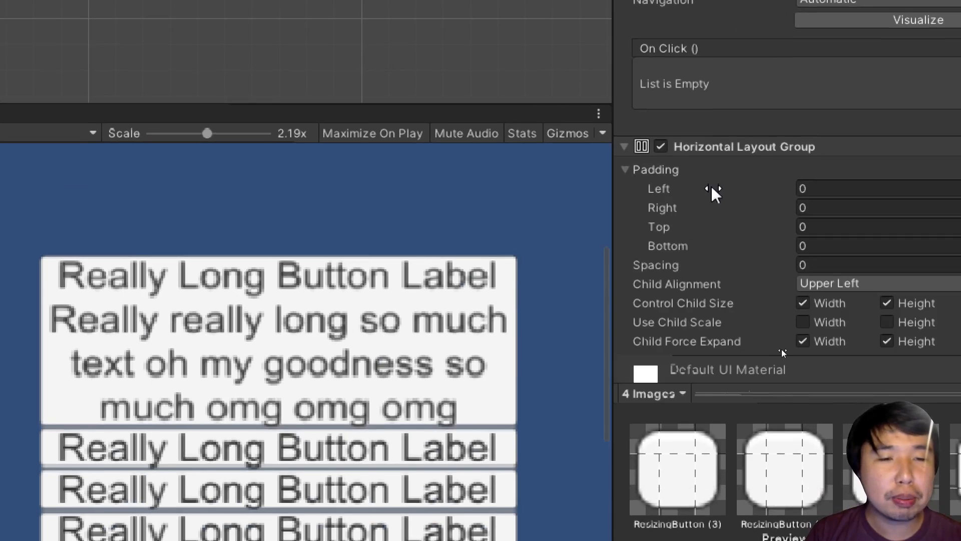
left_click_drag(711, 189, 749, 193)
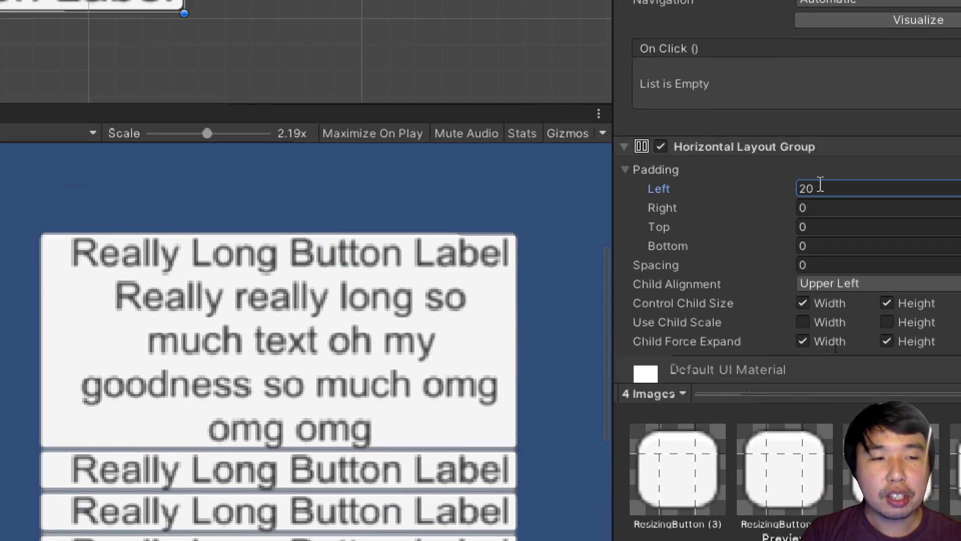
type("32")
left_click(803, 208)
type("32")
left_click(811, 226)
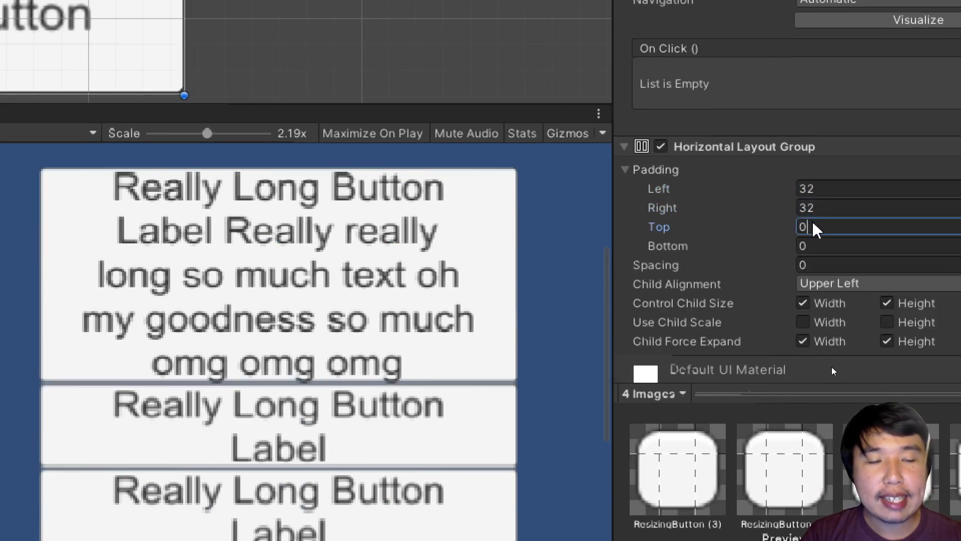
type("32")
left_click(802, 246)
type("32")
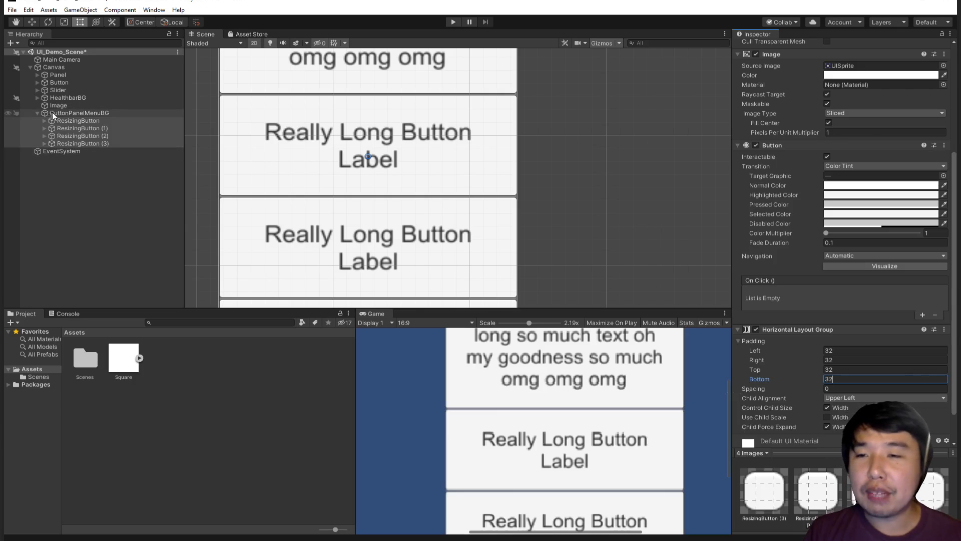
Step: Try a Spacing of 42.11 in ButtonPanelMenuBG's Vertical Layout Group, and undo it
left_click(68, 113)
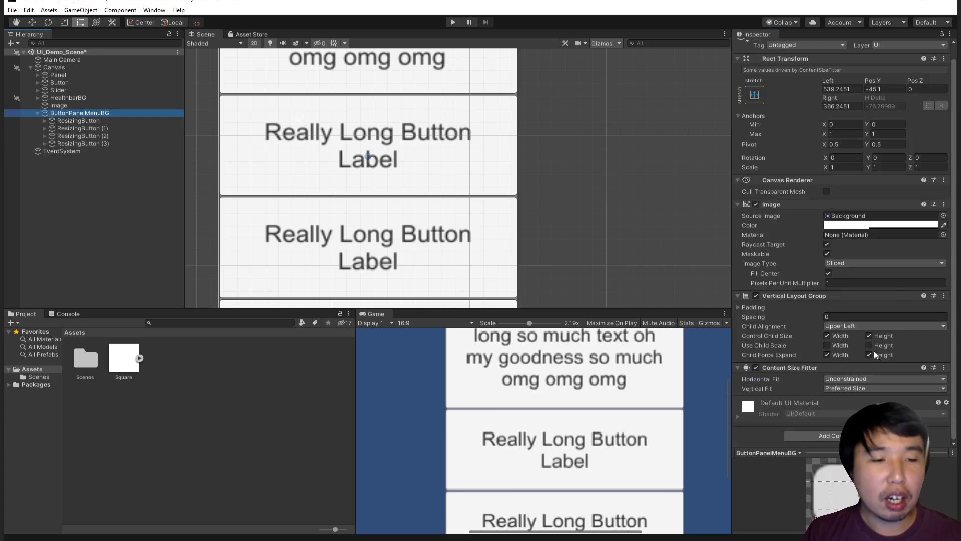
left_click_drag(815, 316, 568, 311)
scroll(528, 224, "down", 6)
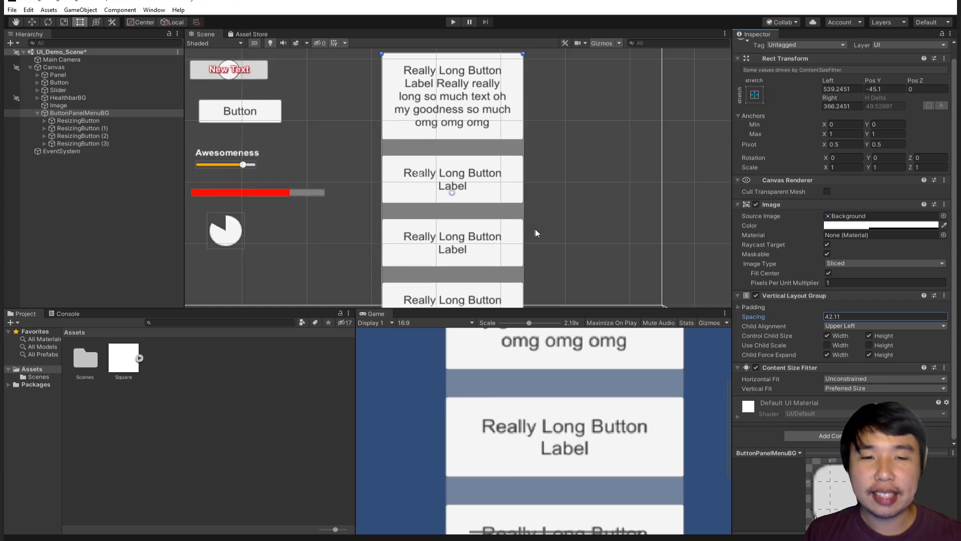
middle_click_drag(564, 242, 526, 206)
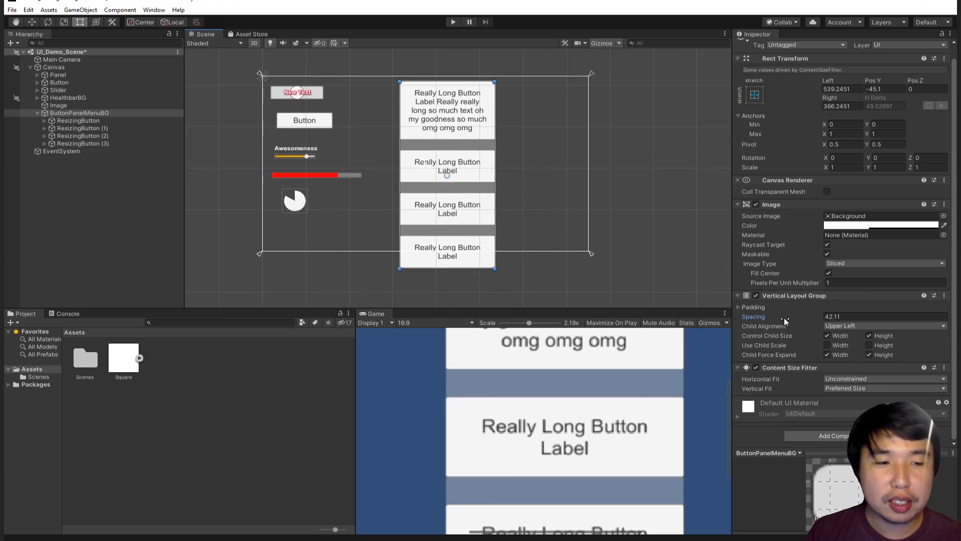
mouse_move(785, 319)
left_mouse_down()
mouse_move(916, 320)
mouse_move(698, 318)
mouse_move(797, 305)
mouse_move(691, 321)
mouse_move(868, 318)
mouse_move(785, 318)
left_mouse_up()
key("ctrl+z")
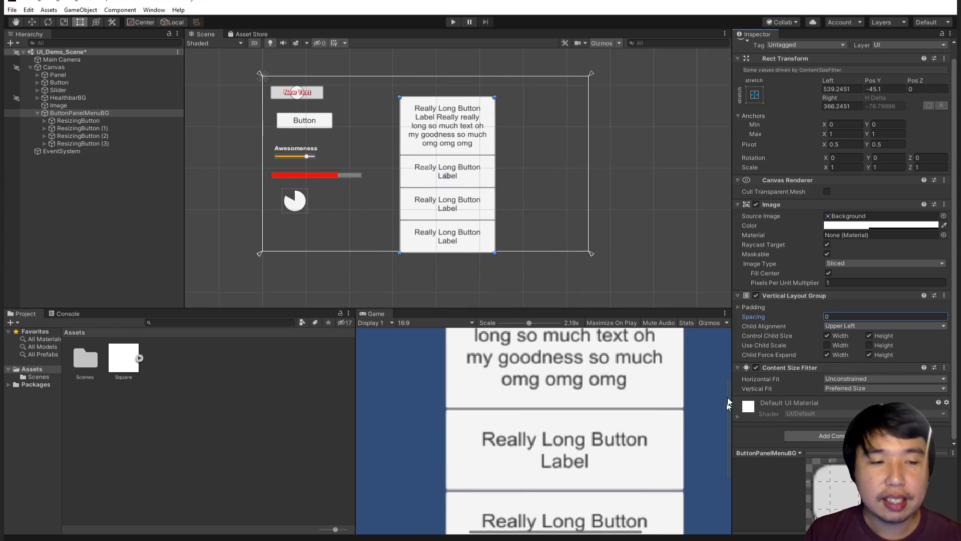
Step: Set the Left, Right, Top and Bottom Padding of ButtonPanelMenuBG's Vertical Layout Group to 32
left_click(738, 307)
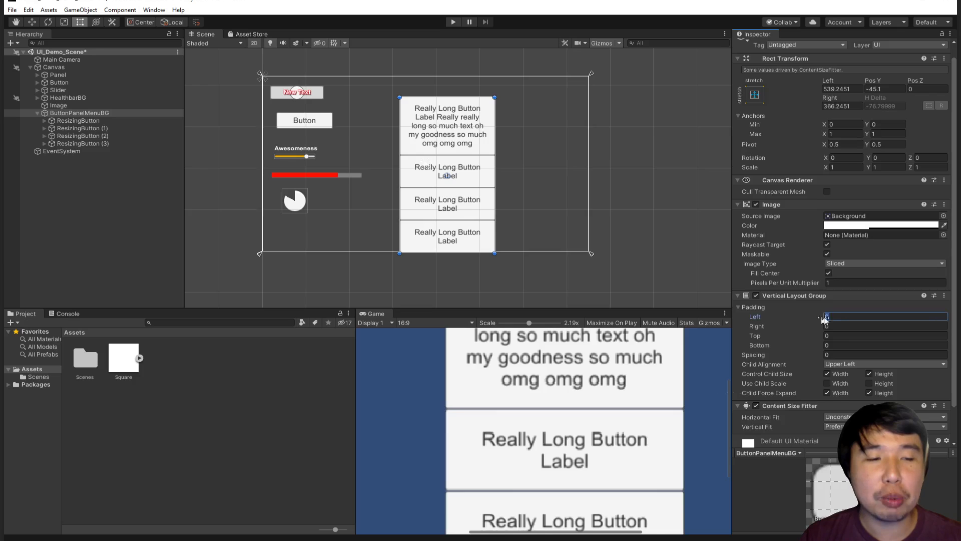
type("32")
key("Tab")
type("3232")
key("Tab")
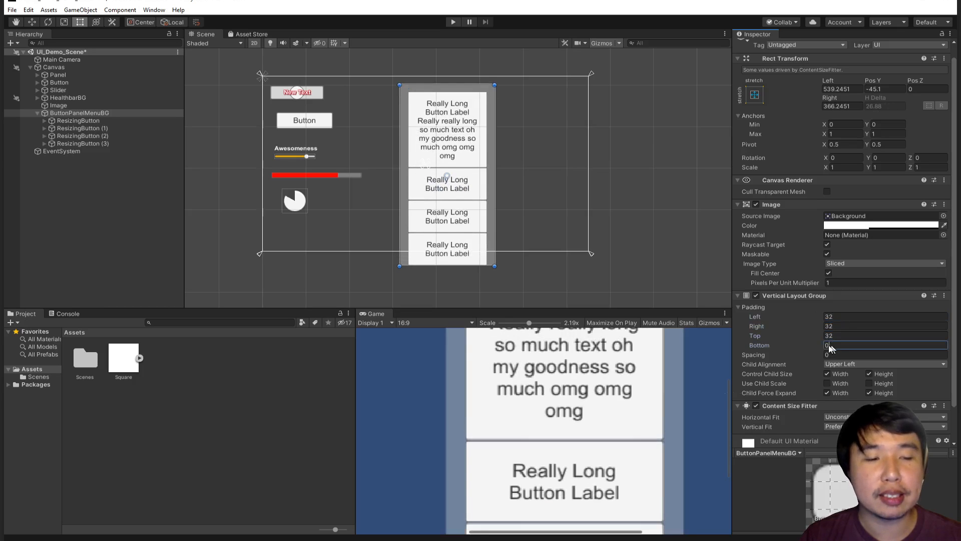
type("32")
Step: Move ButtonPanelMenuBG to a Left inset of about 614, a Right inset of about 292 and Pos Y -88
left_click_drag(488, 200, 512, 213)
scroll(475, 79, "up", 3)
scroll(408, 116, "up", 2)
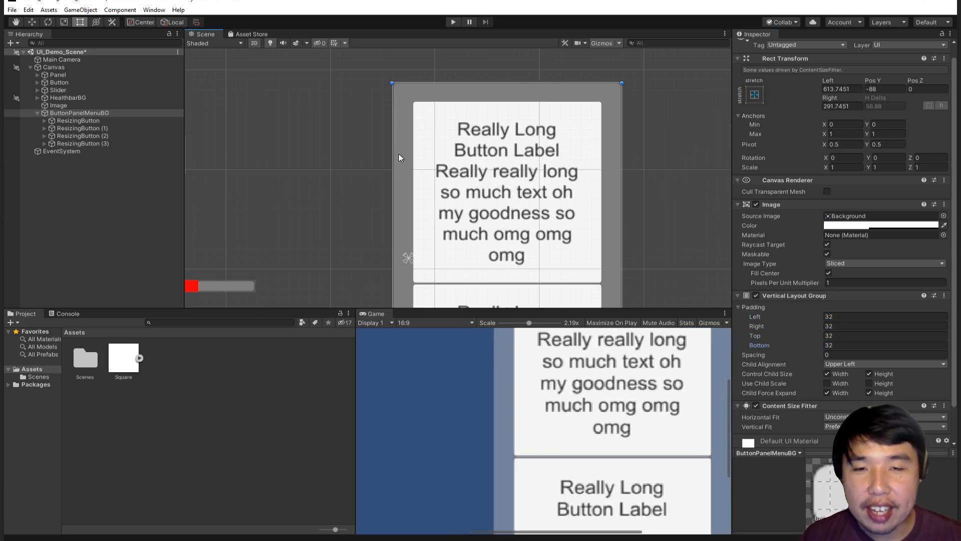
scroll(526, 220, "down", 4)
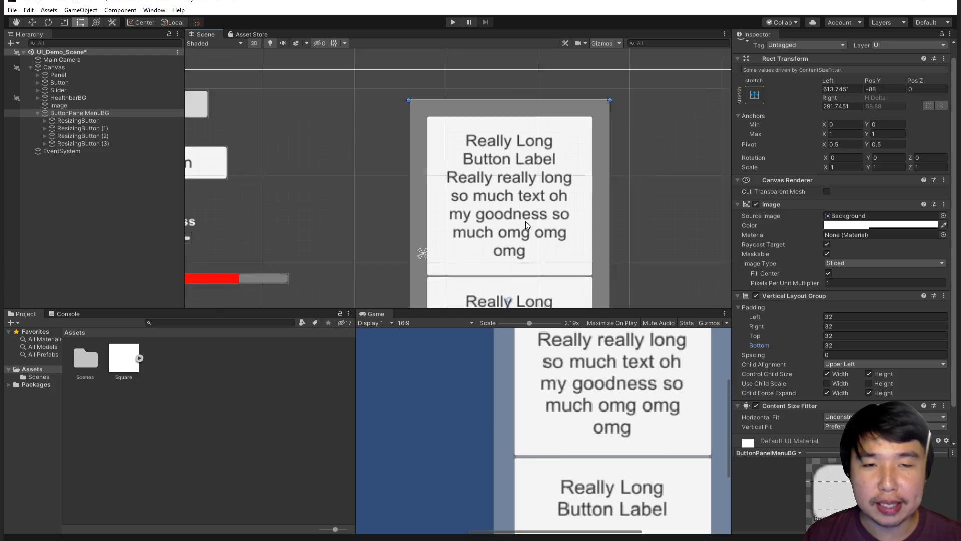
Step: Deactivate ResizingButton (2) and ResizingButton (3) in the button panel, and select ResizingButton (1)
left_click(83, 136)
middle_click_drag(474, 202, 427, 171)
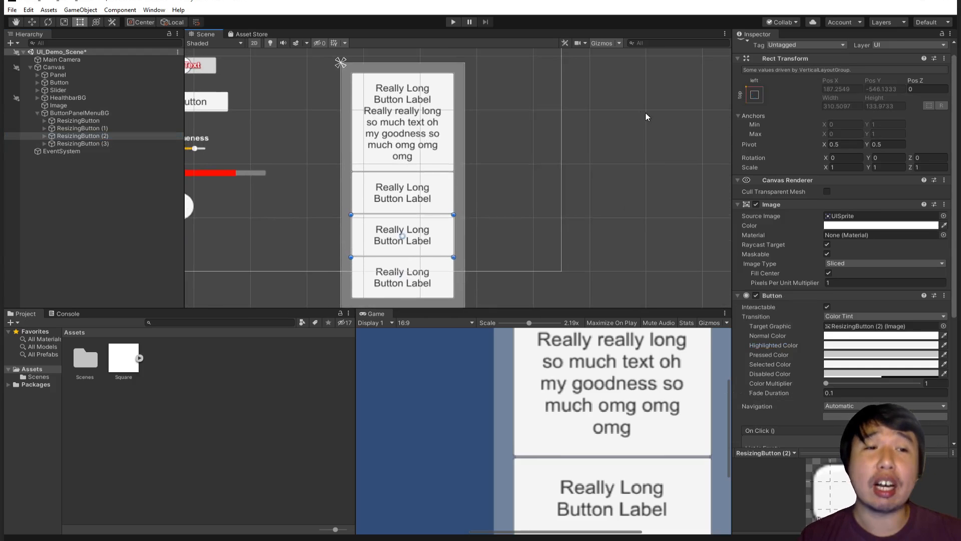
scroll(770, 144, "up", 1)
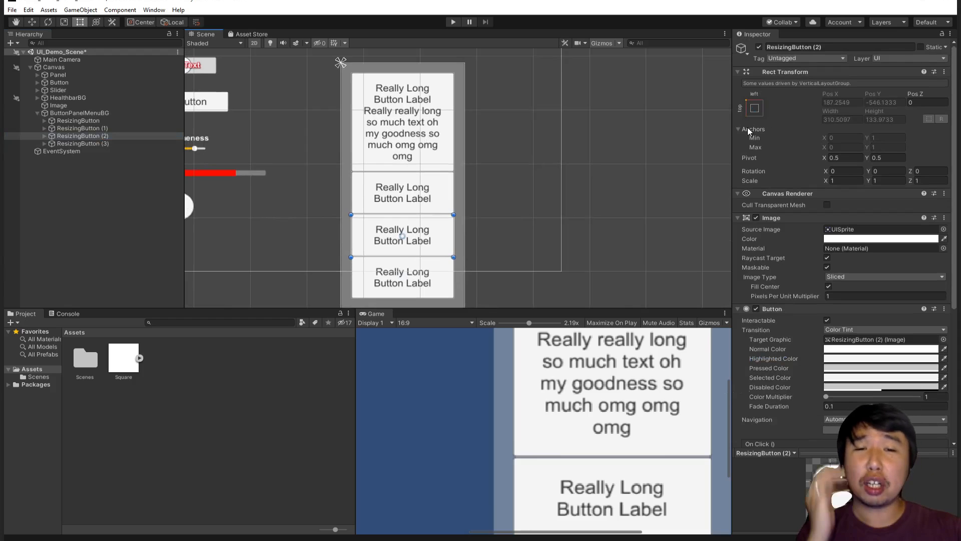
left_click(759, 47)
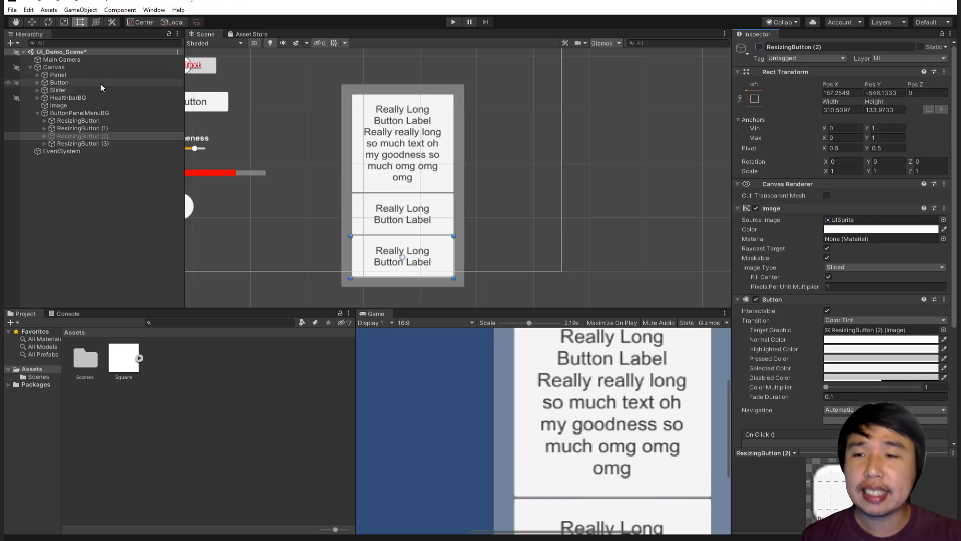
left_click(104, 144)
left_click(759, 47)
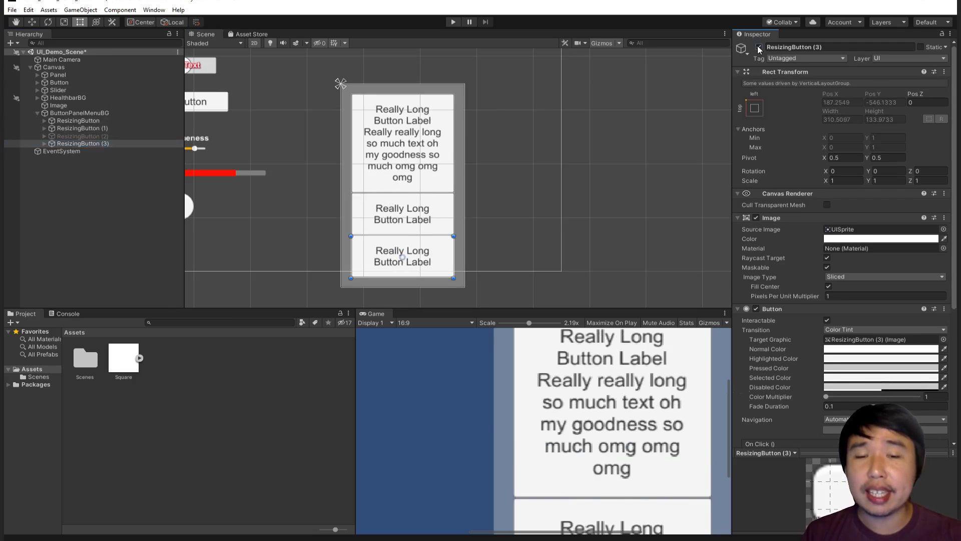
left_click(95, 128)
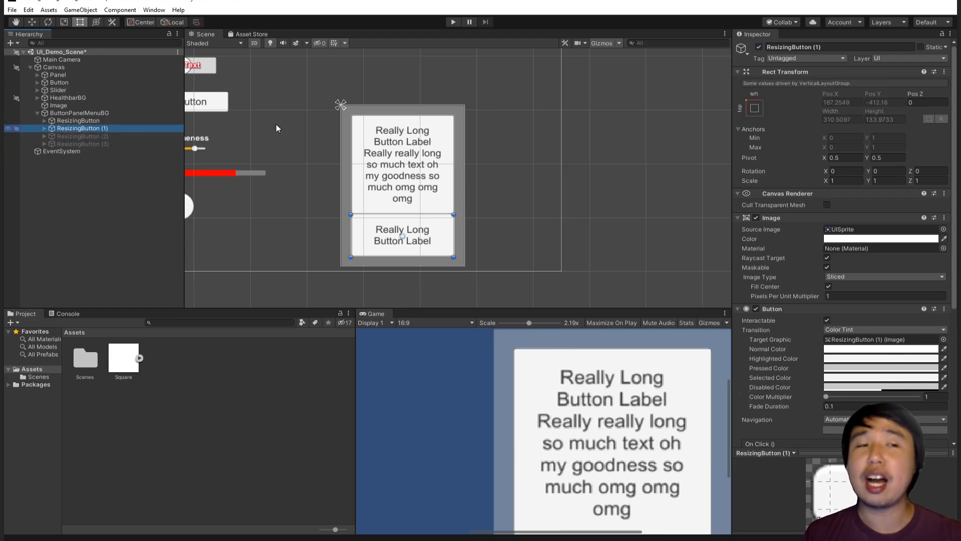
Step: Deactivate ResizingButton (1) and move ButtonPanelMenuBG to a Left inset of about 620, a Right inset of about 286 and Pos Y of about 77
left_click(759, 47)
left_click(109, 113)
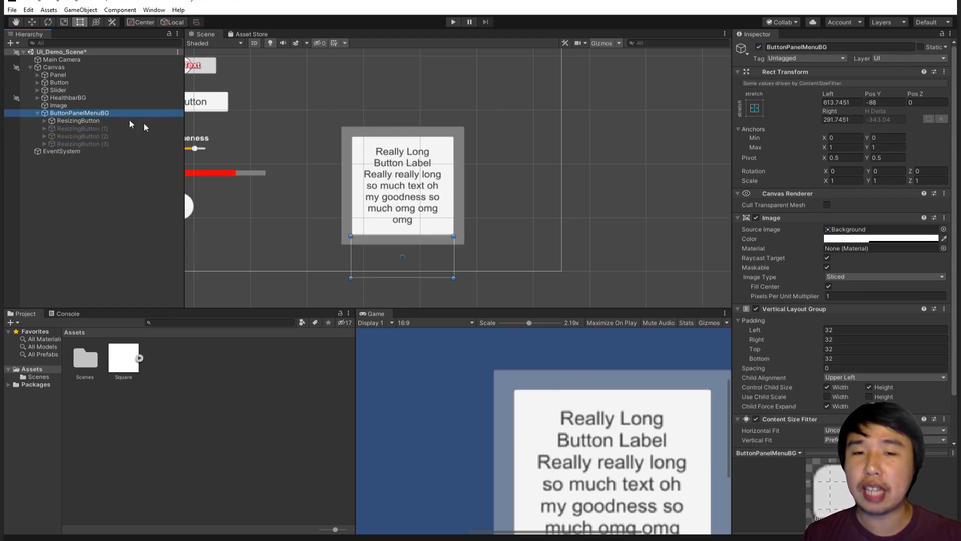
middle_click_drag(481, 197, 542, 209)
Step: Reactivate ResizingButton (1) and move ButtonPanelMenuBG to a Left inset of about 632, a Right inset of about 274 and Pos Y -11
left_click(120, 129)
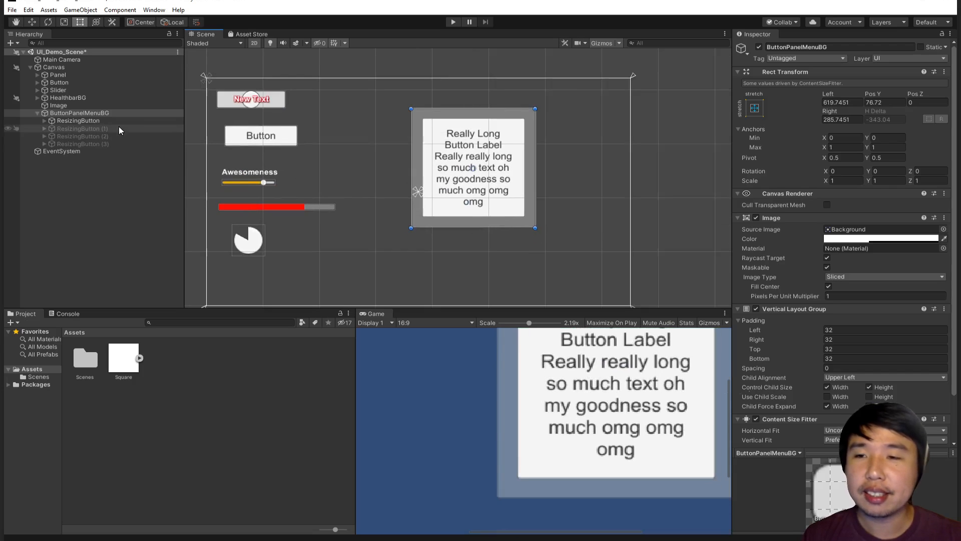
left_click(759, 47)
left_click(143, 113)
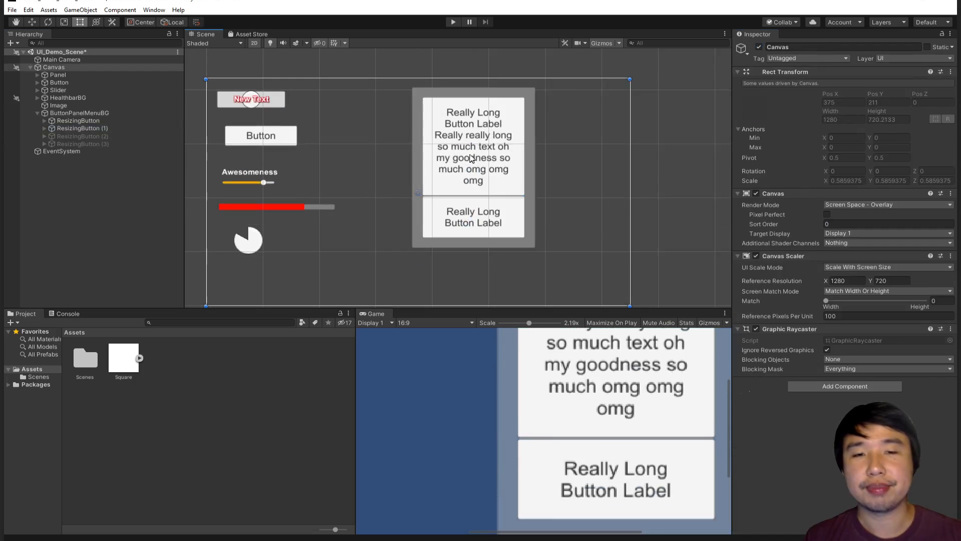
left_click(577, 190)
middle_click_drag(518, 213, 592, 187)
key("t")
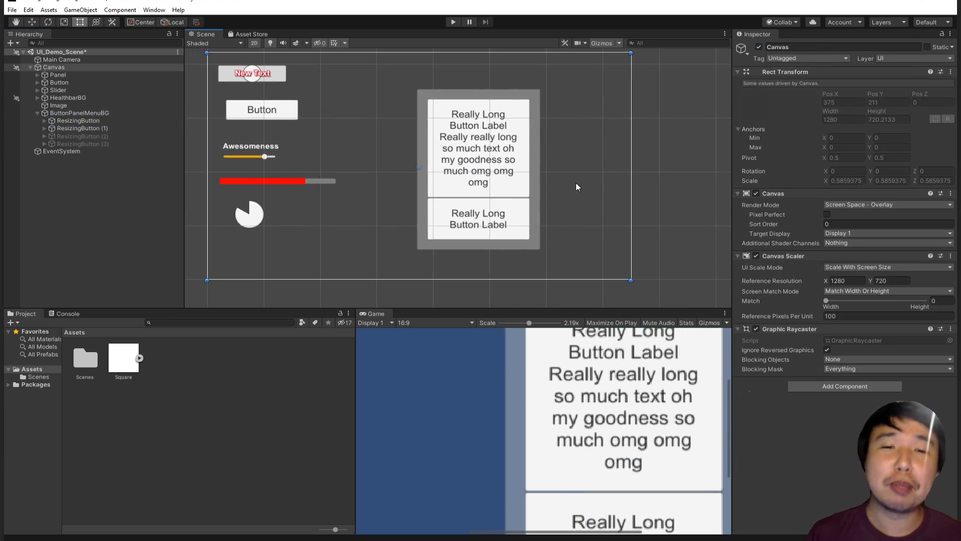
scroll(575, 181, "up", 3)
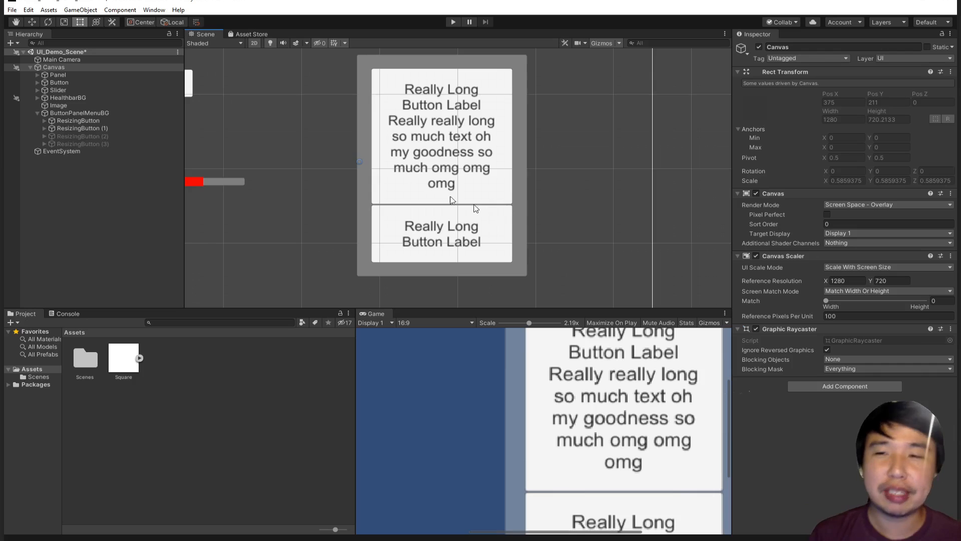
Step: Review ButtonPanelMenuBG's layout components, and switch to Notepad++ to highlight the Canvas Group line of the lesson outline
left_click(124, 128)
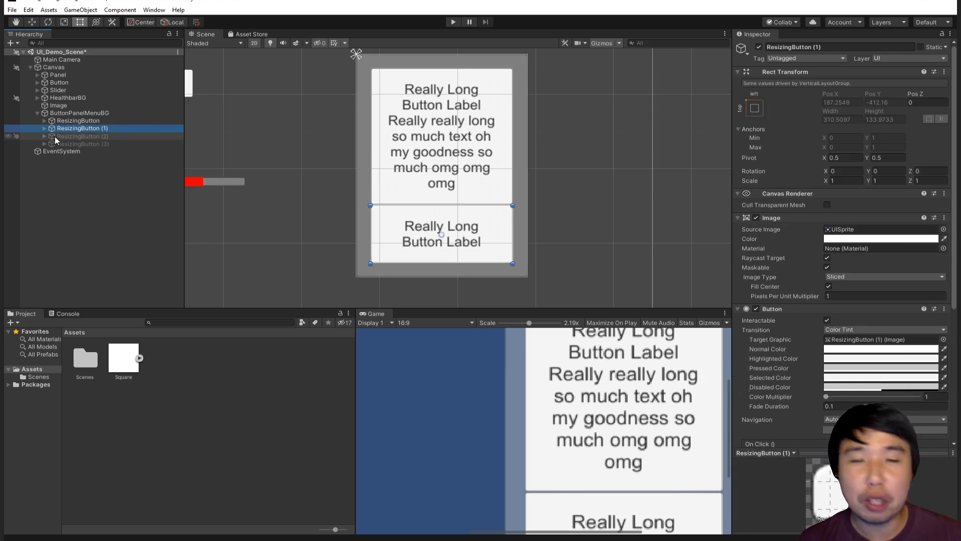
left_click(121, 113)
scroll(820, 374, "down", 3)
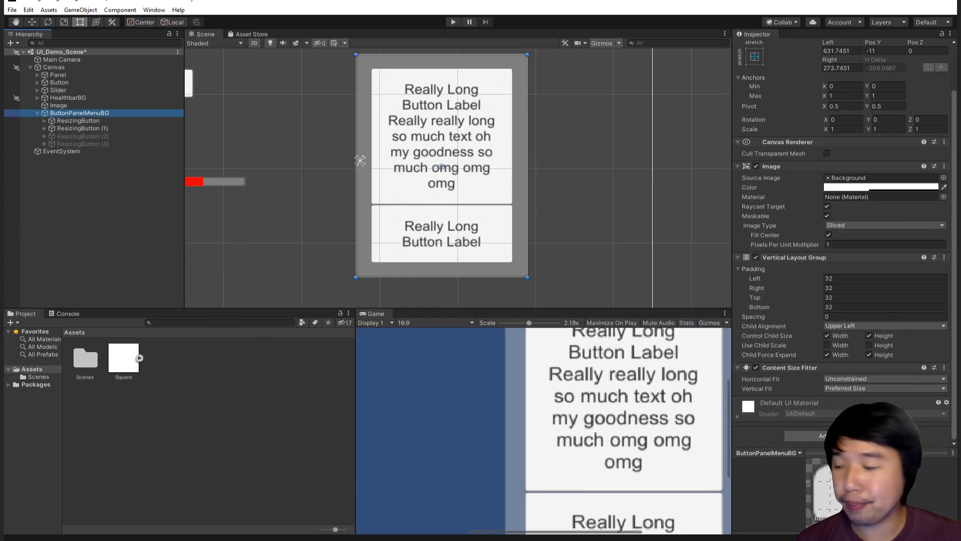
key("alt+Tab")
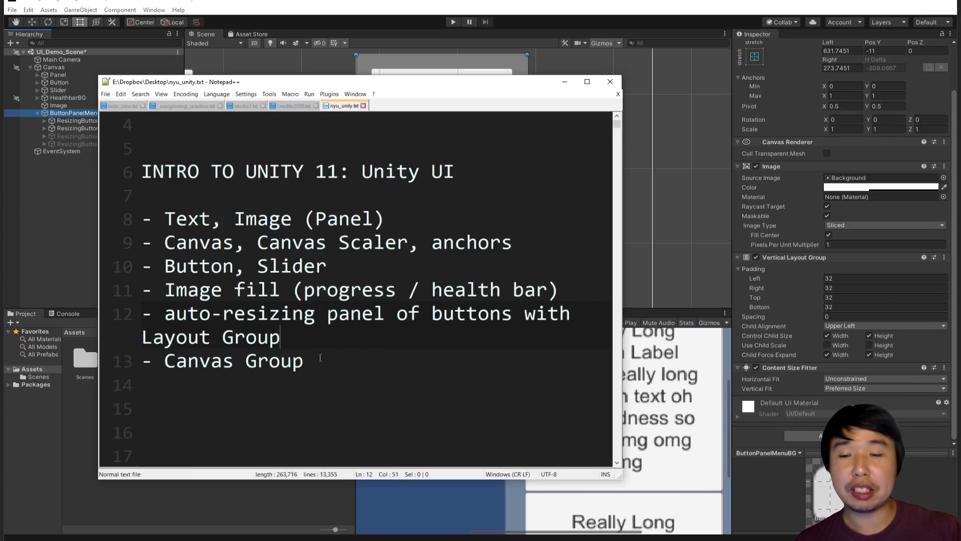
left_click_drag(310, 368, 146, 364)
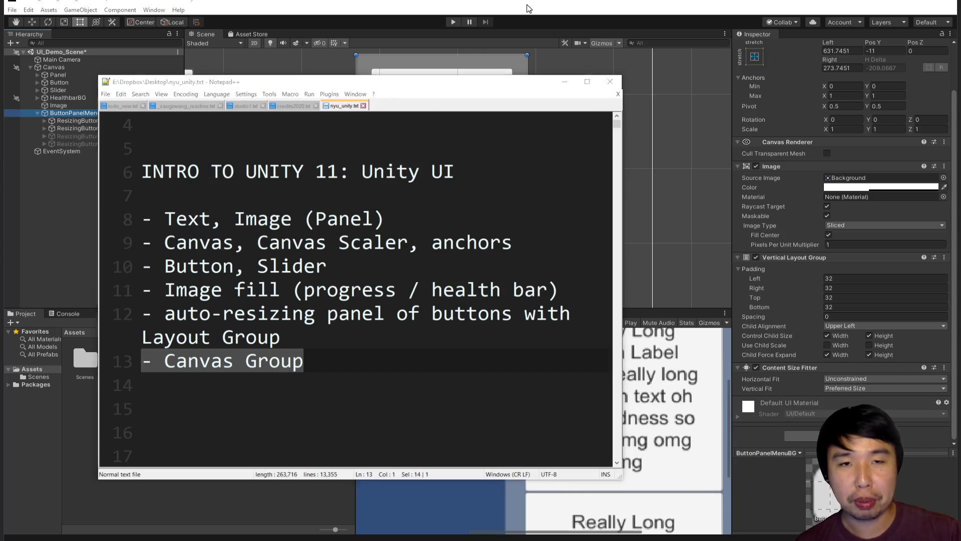
key("alt+Tab")
Step: Run the scene with the Game view at 1x scale and raise the Awesomeness slider to its maximum of 1
middle_click_drag(434, 215, 662, 231)
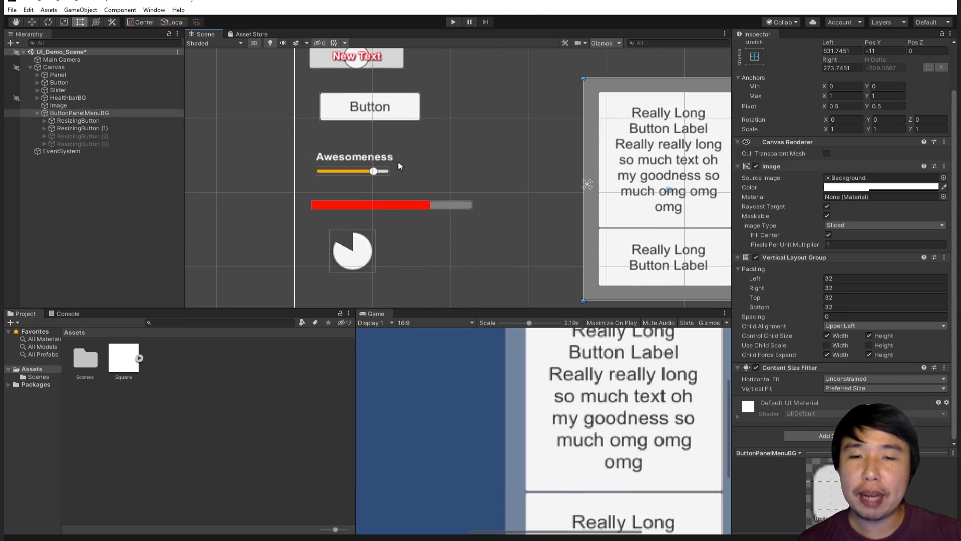
left_click(453, 22)
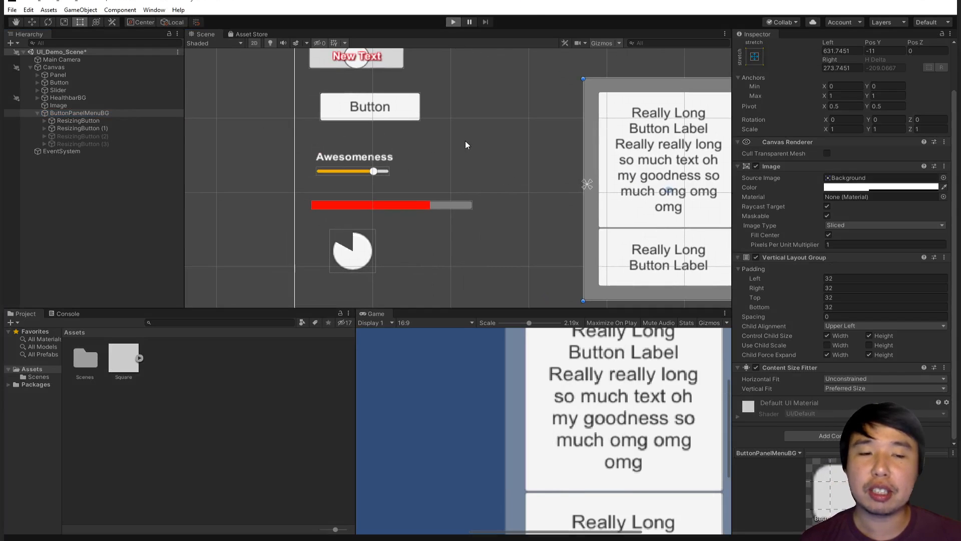
left_click(371, 171)
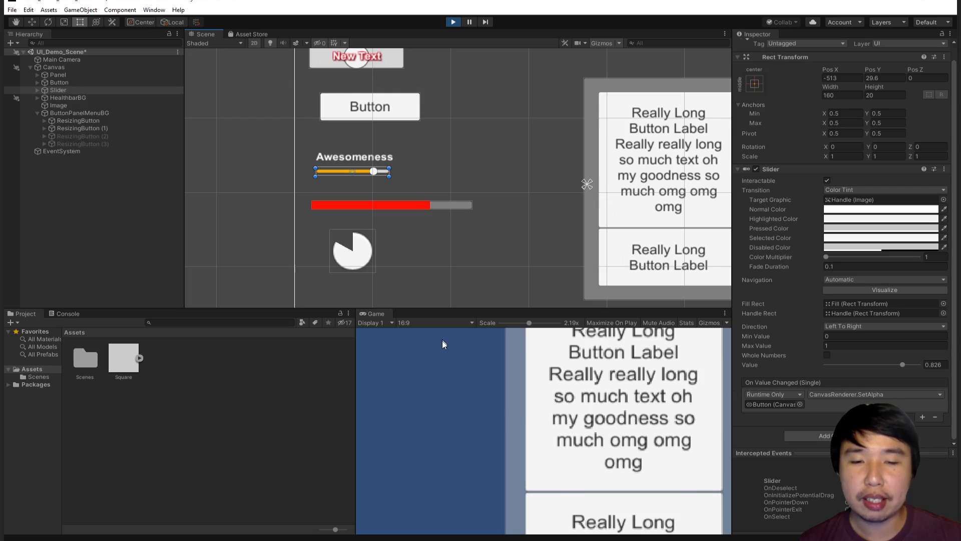
left_click_drag(529, 323, 491, 324)
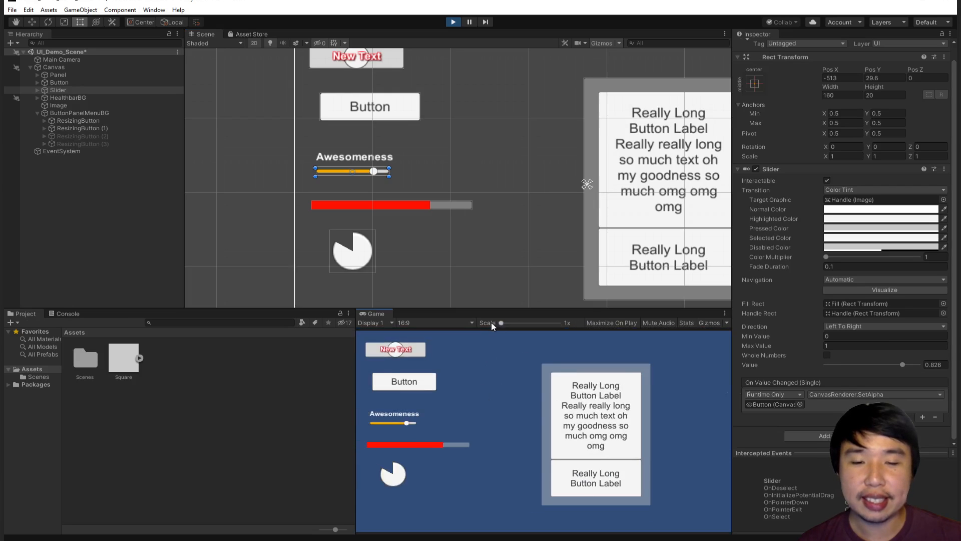
mouse_move(405, 423)
left_mouse_down()
mouse_move(374, 414)
mouse_move(420, 418)
left_mouse_up()
Step: Focus the Scene view on Button and test its fading by lowering the running Awesomeness slider to about 0.44
middle_click_drag(462, 139, 541, 214)
scroll(465, 182, "up", 10)
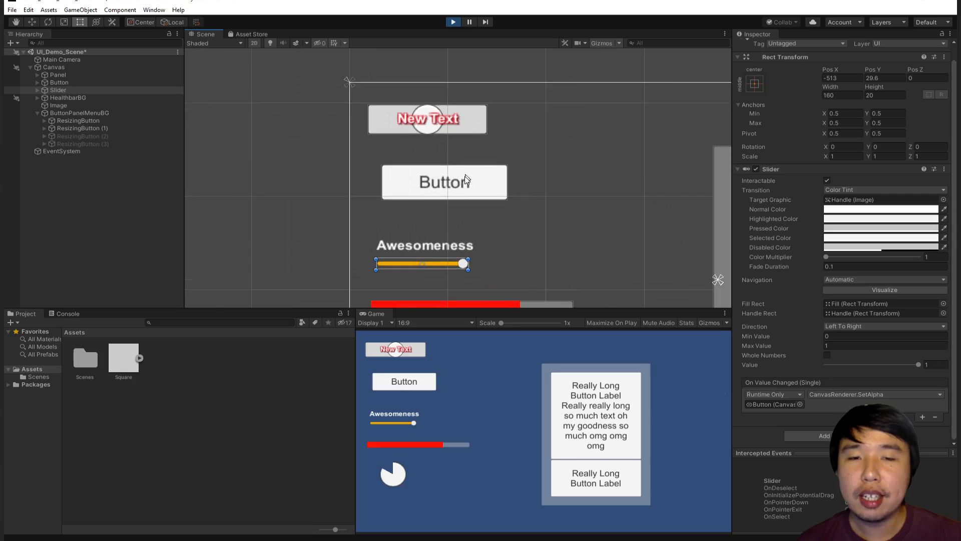
scroll(435, 231, "up", 5)
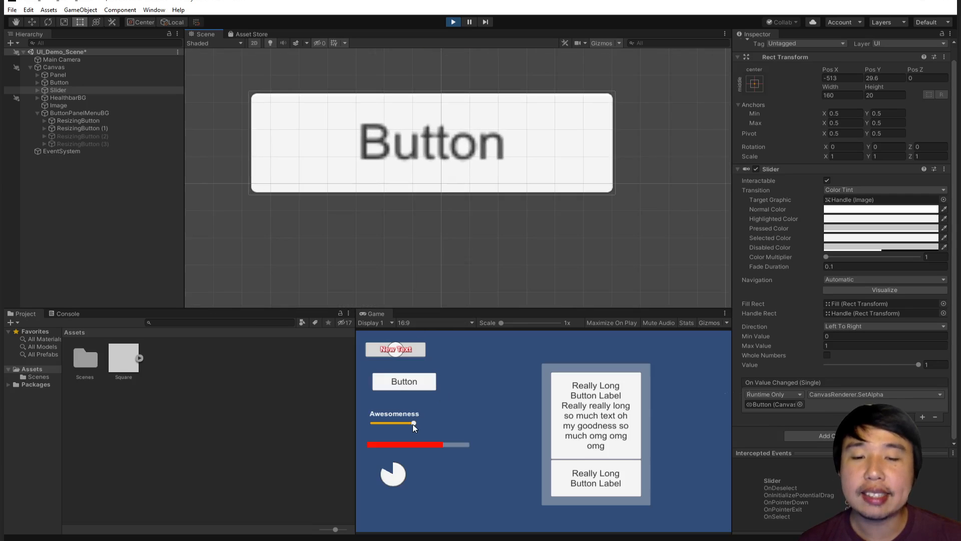
left_click_drag(412, 425, 390, 422)
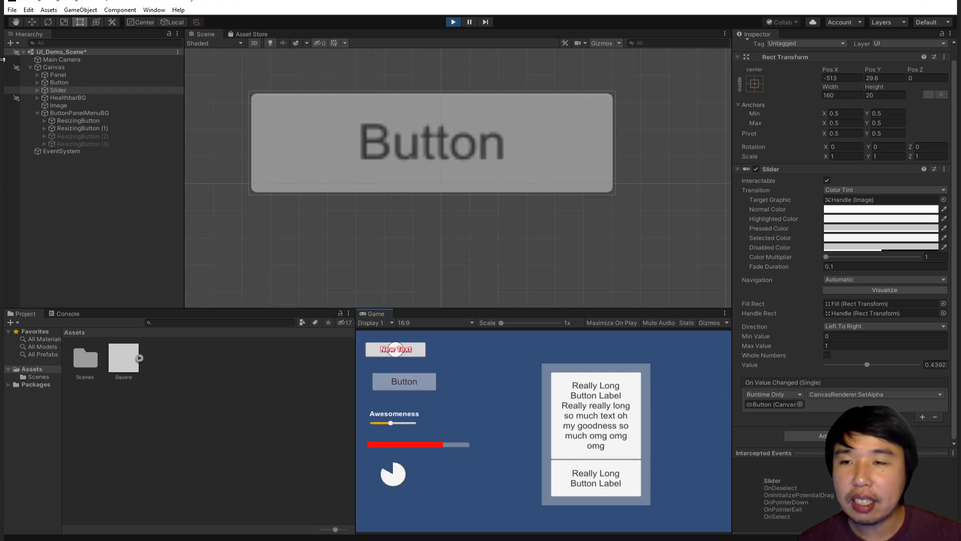
Step: Shift Button's Text child to a Left of about -1.5 and a Top of about -4.8 during Play mode, and stop the scene
left_click(54, 82)
left_click(37, 82)
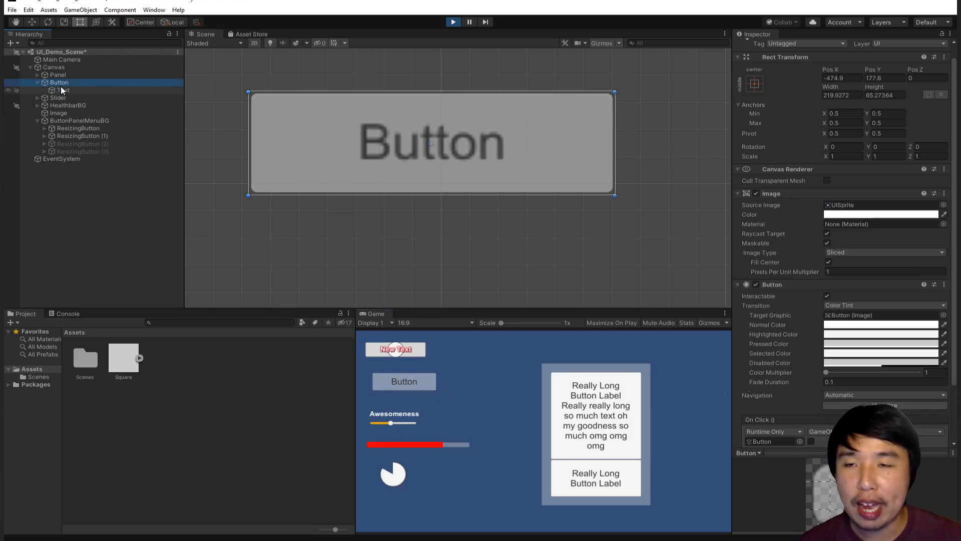
left_click(63, 90)
left_click_drag(468, 136, 505, 149)
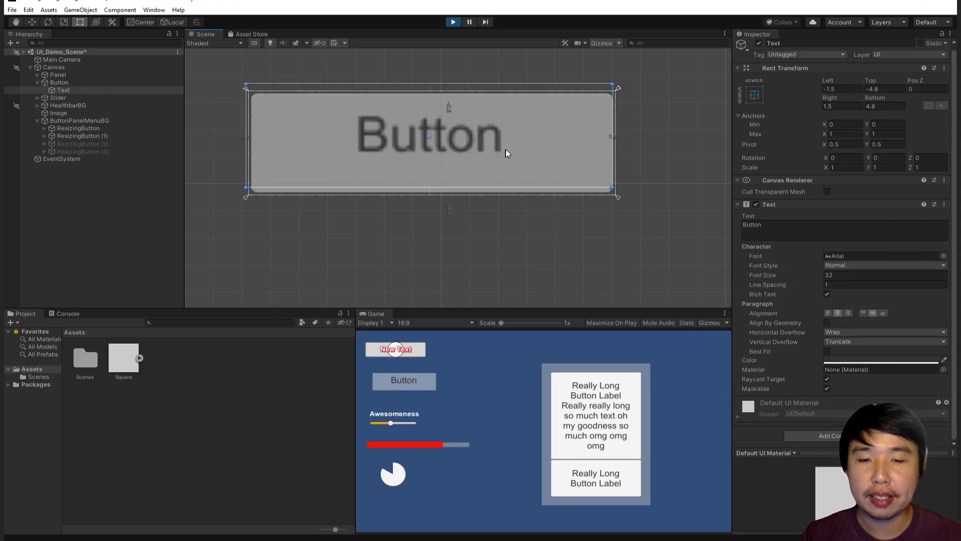
left_click(453, 22)
Step: Reactivate ResizingButton (2) in ButtonPanelMenuBG and frame the whole button panel
left_click(107, 122)
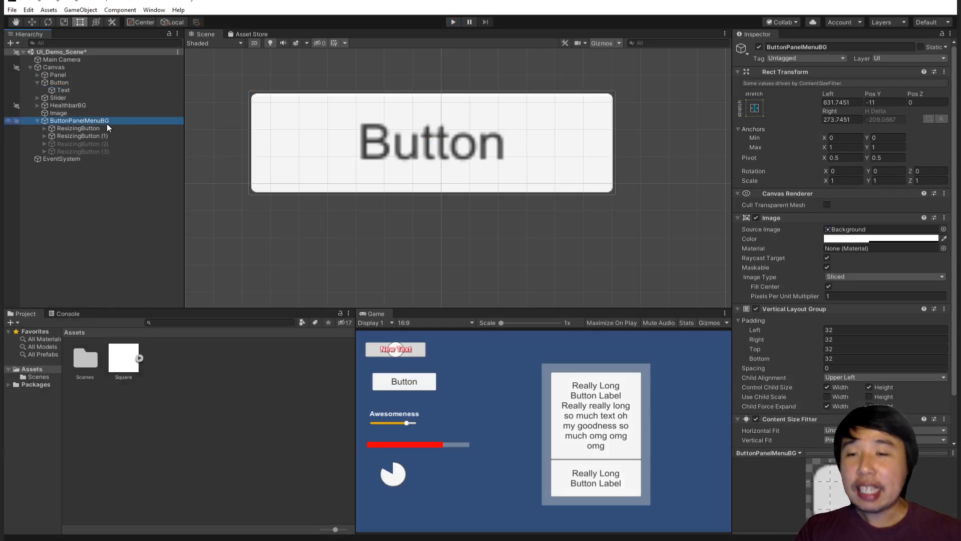
key("f")
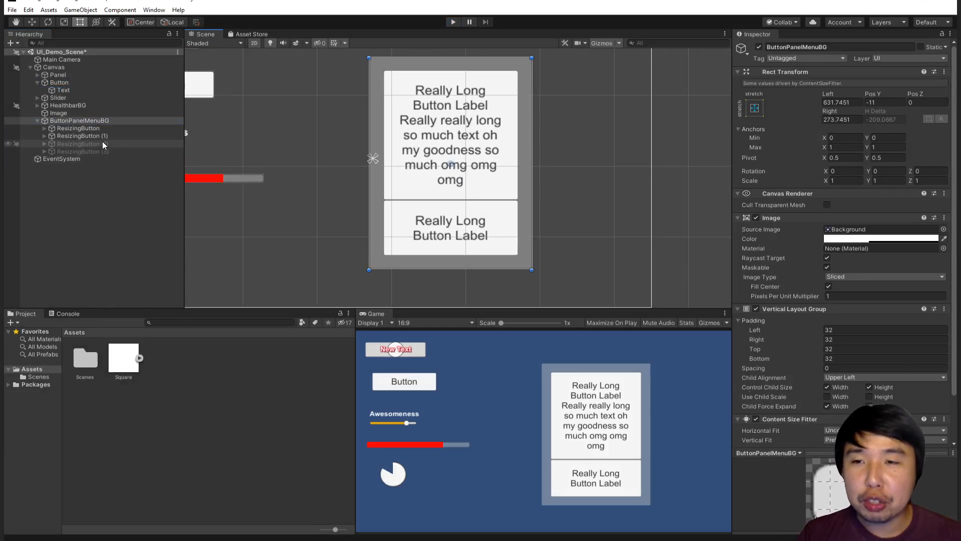
left_click(142, 144)
left_click(759, 47)
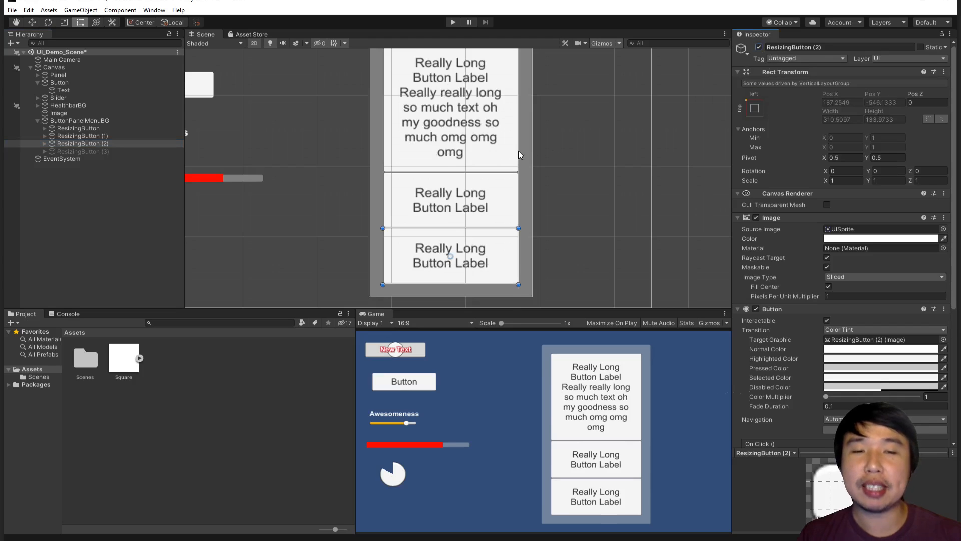
scroll(518, 151, "down", 3)
middle_click_drag(565, 138, 549, 157)
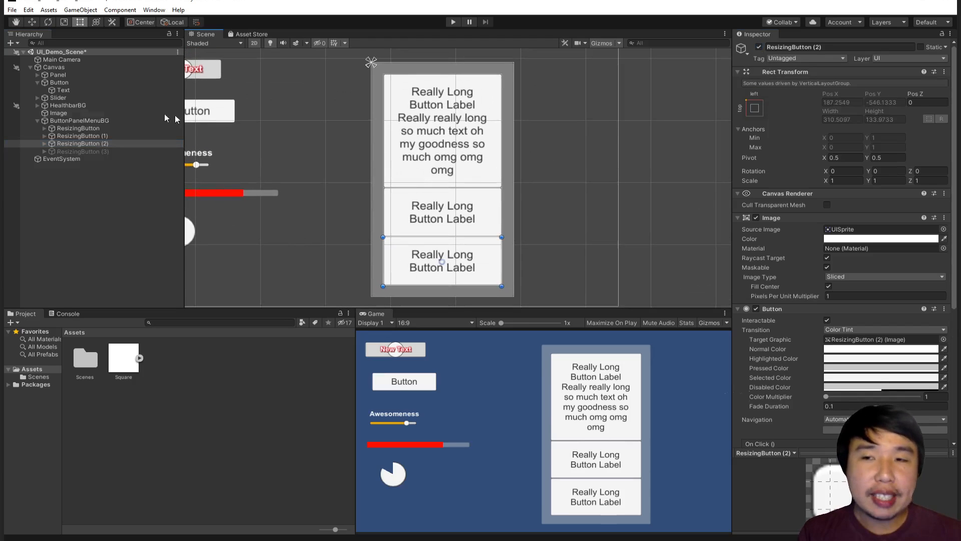
Step: Highlight the words Canvas Group in the Notepad++ outline and switch back to the Unity editor
left_click(113, 121)
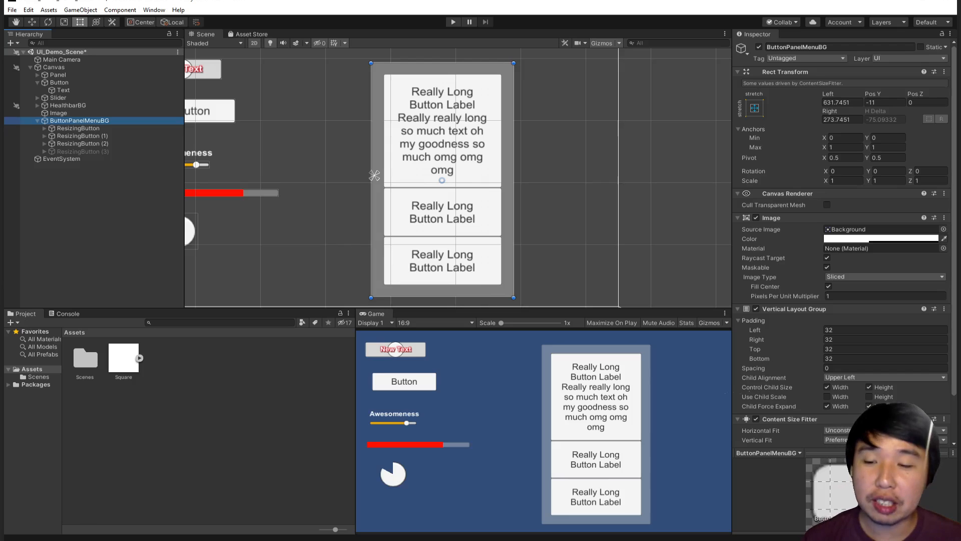
key("alt+Tab")
left_click_drag(303, 361, 164, 361)
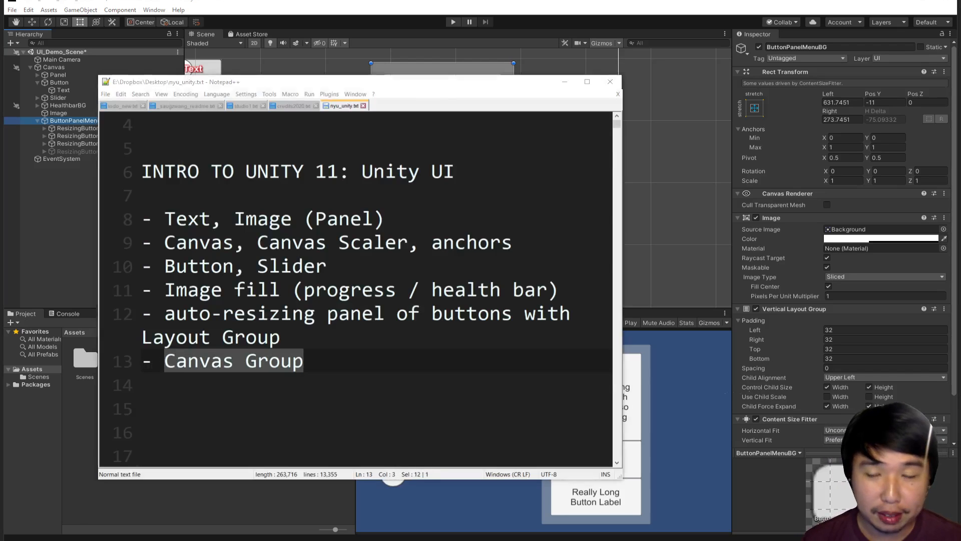
key("alt+Tab")
left_click(112, 186)
Step: Add a Canvas Group component to ButtonPanelMenuBG
left_click(76, 120)
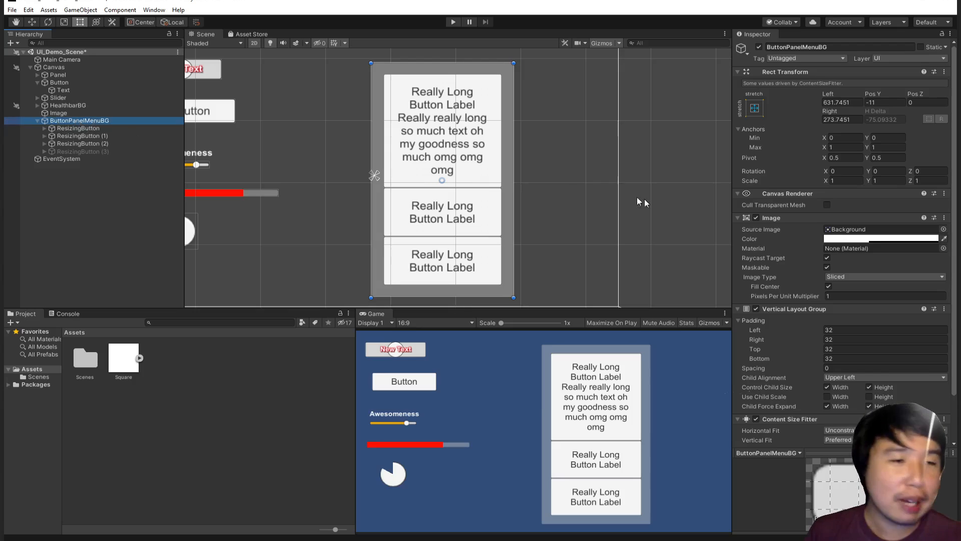
scroll(765, 265, "down", 3)
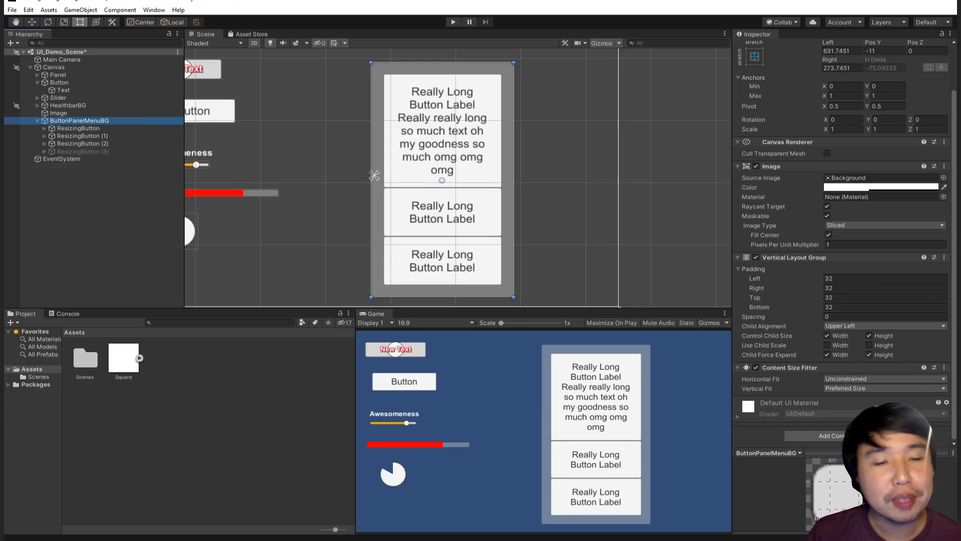
left_click(826, 435)
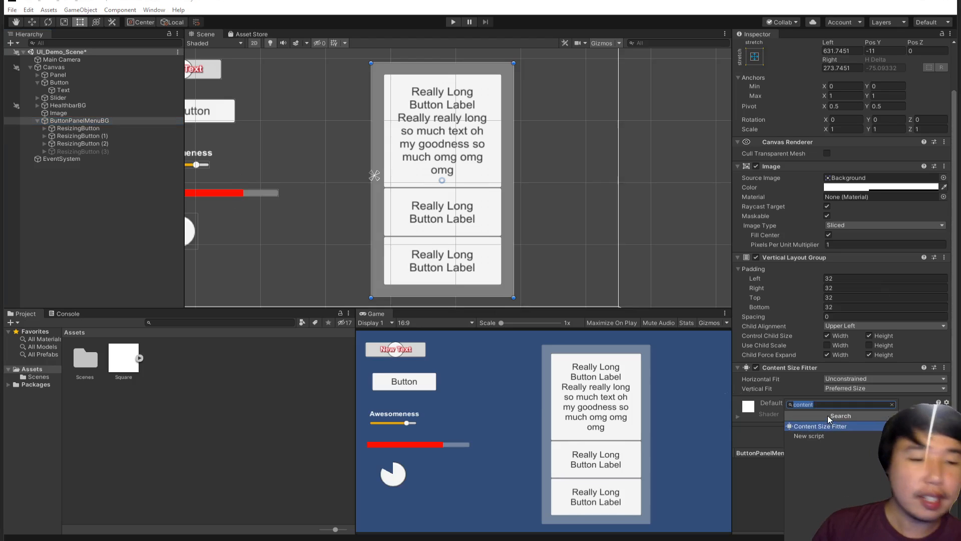
type("c")
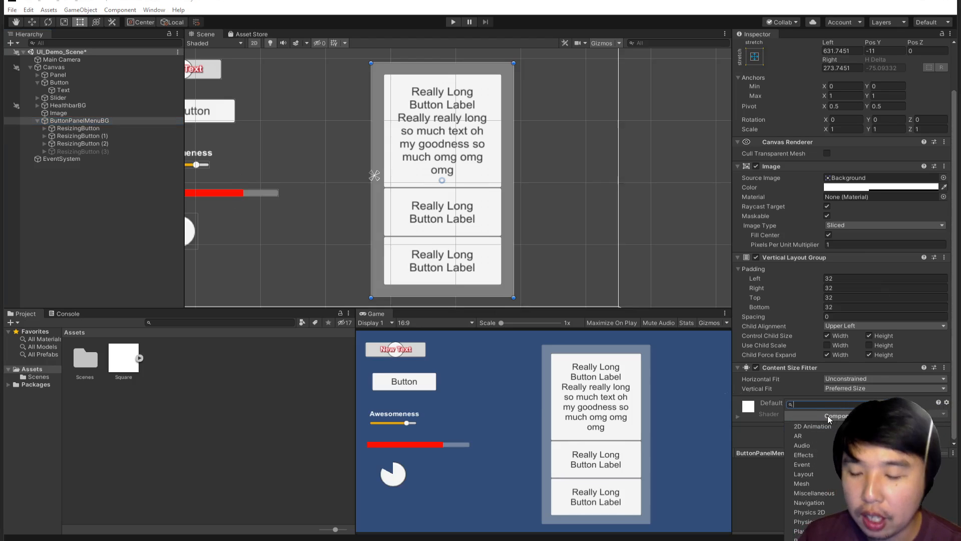
type("anvas")
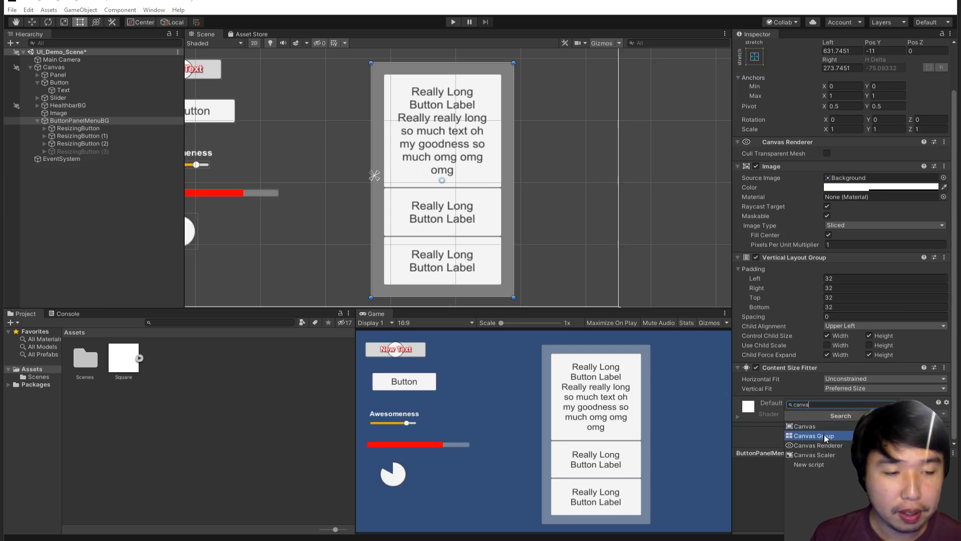
left_click(825, 435)
scroll(842, 398, "down", 3)
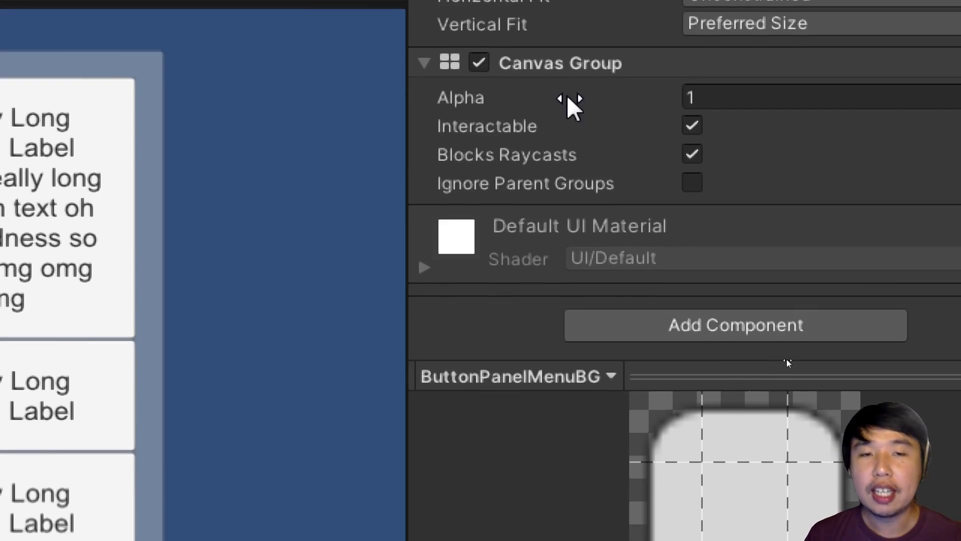
Step: Turn off Interactable and Blocks Raycasts in ButtonPanelMenuBG's Canvas Group, leaving Alpha at 1
mouse_move(636, 98)
left_mouse_down()
mouse_move(552, 104)
mouse_move(640, 106)
left_mouse_up()
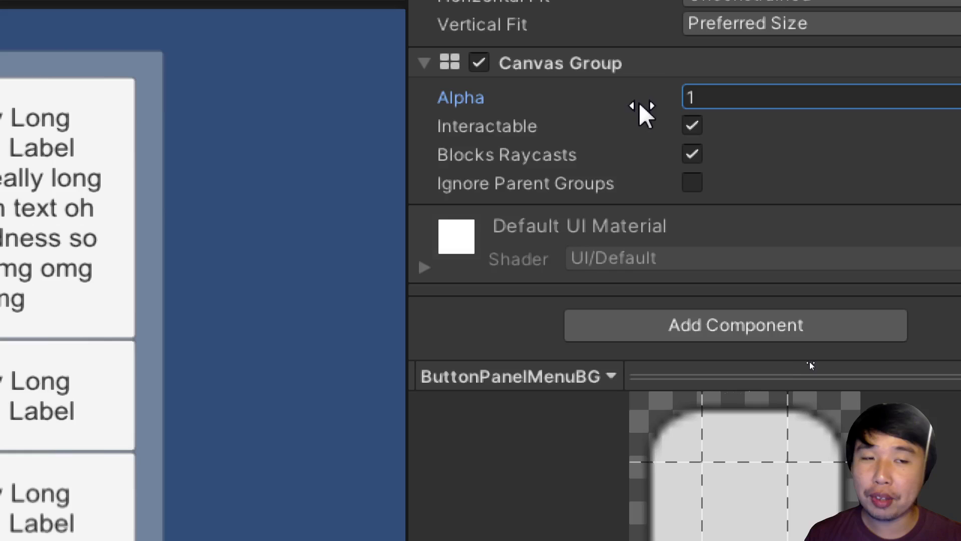
left_click(692, 126)
left_click(692, 126)
left_click(692, 127)
left_click(693, 126)
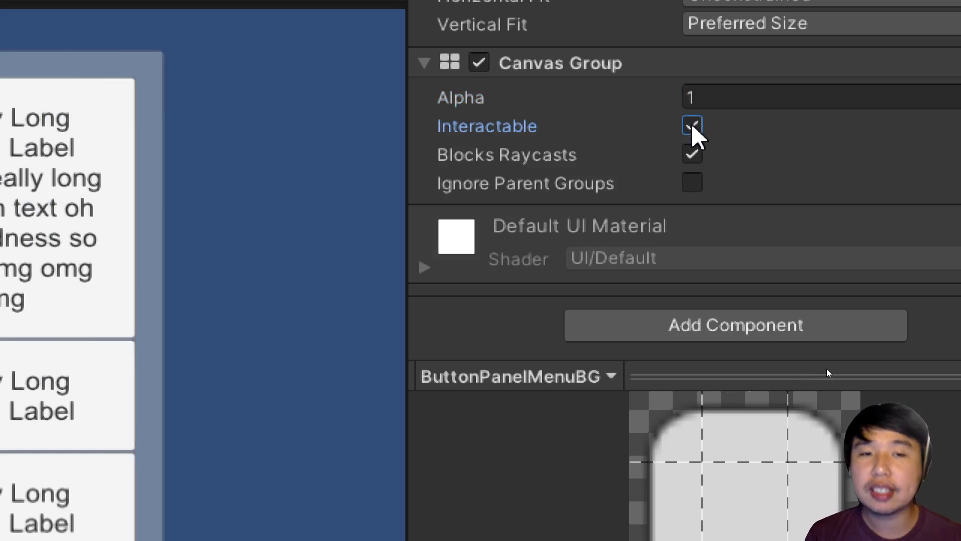
left_click(693, 126)
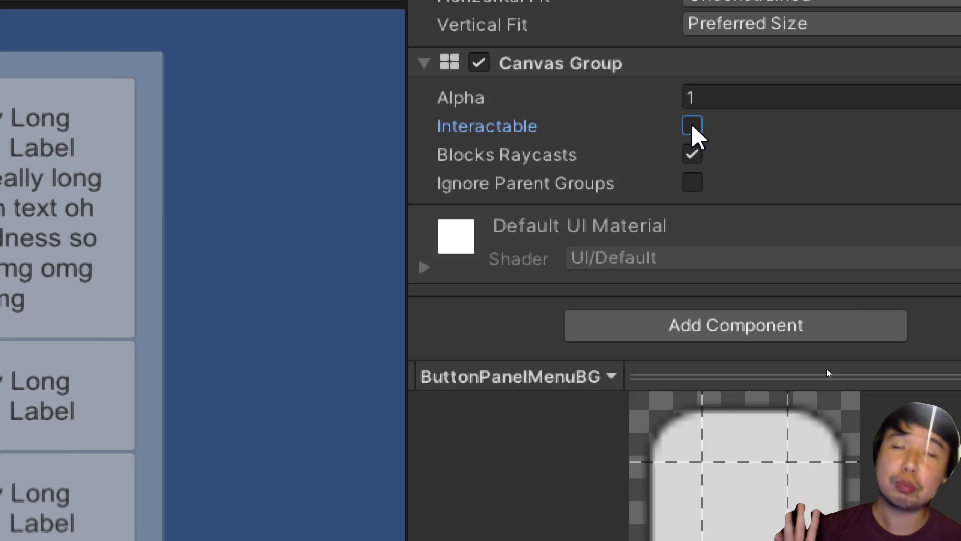
left_click(693, 126)
left_click(692, 126)
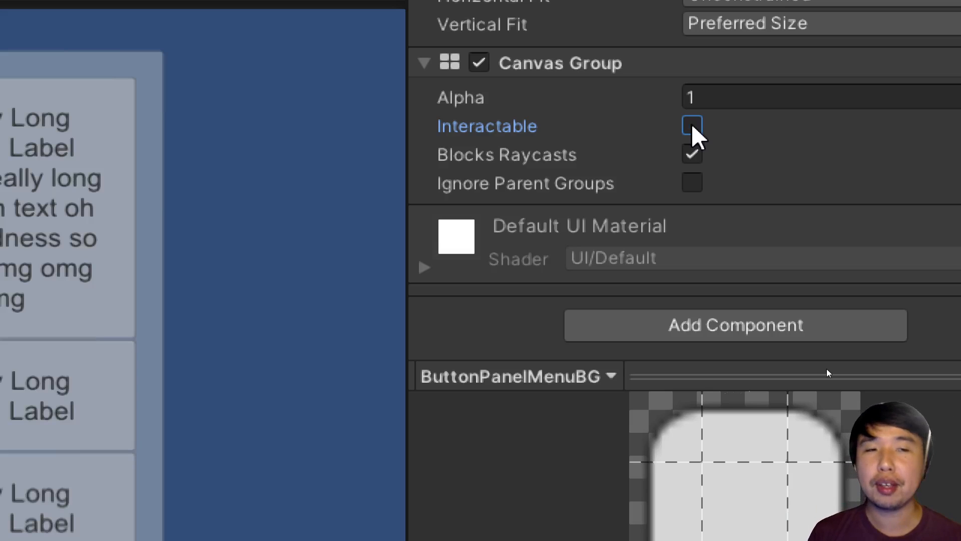
left_click(692, 154)
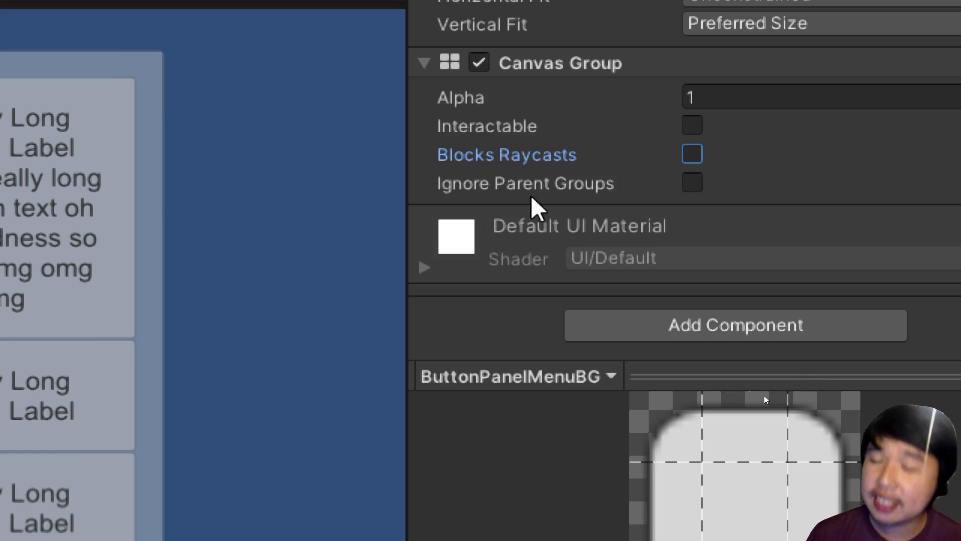
Step: Turn Interactable back on in ButtonPanelMenuBG's Canvas Group and show the whole canvas in the Scene view
left_click(691, 126)
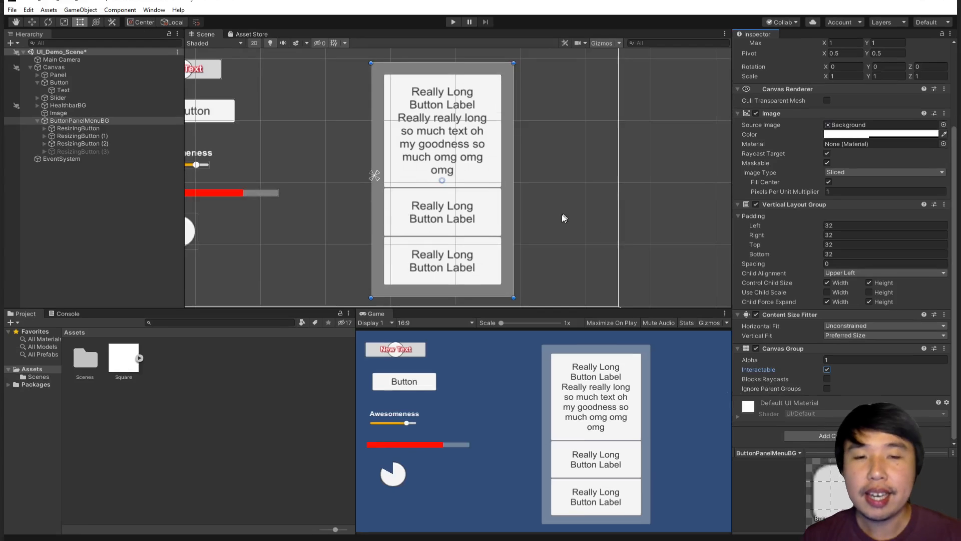
scroll(561, 214, "down", 3)
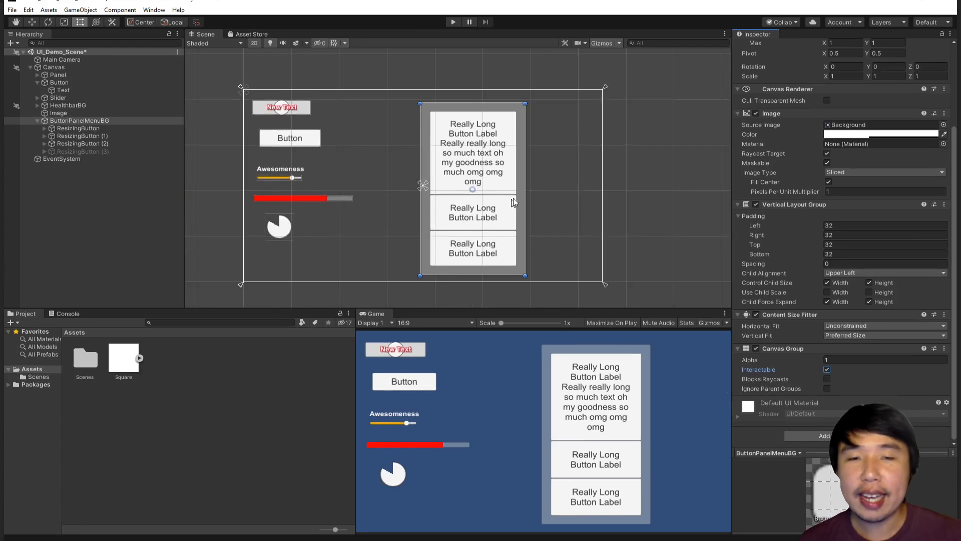
Step: Switch to the Notepad++ outline and highlight the full topic list from Text, Image (Panel) through Canvas Group
key("alt+Tab")
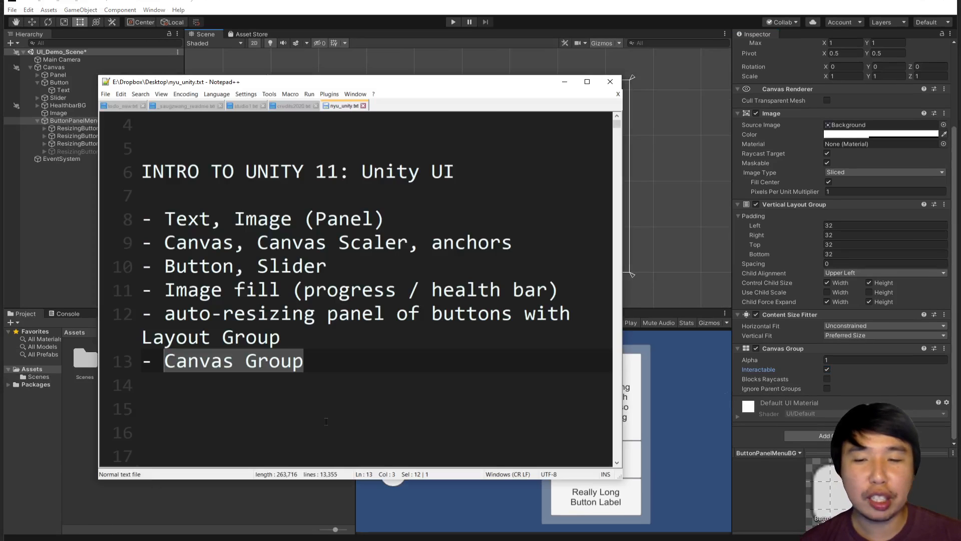
left_click(316, 361)
left_click_drag(315, 361, 141, 228)
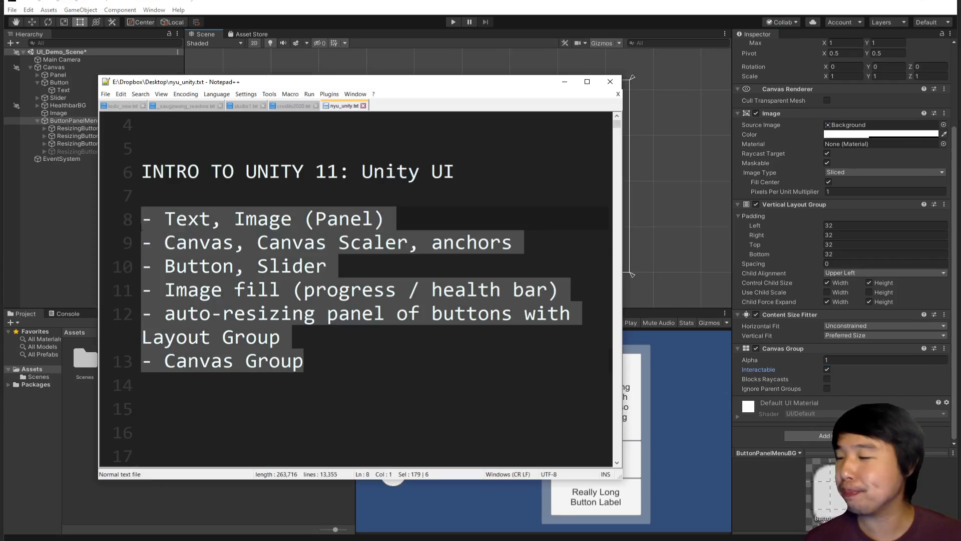
left_click(346, 364)
Step: Return to the Unity editor and save UI_Demo_Scene
key("alt+Tab")
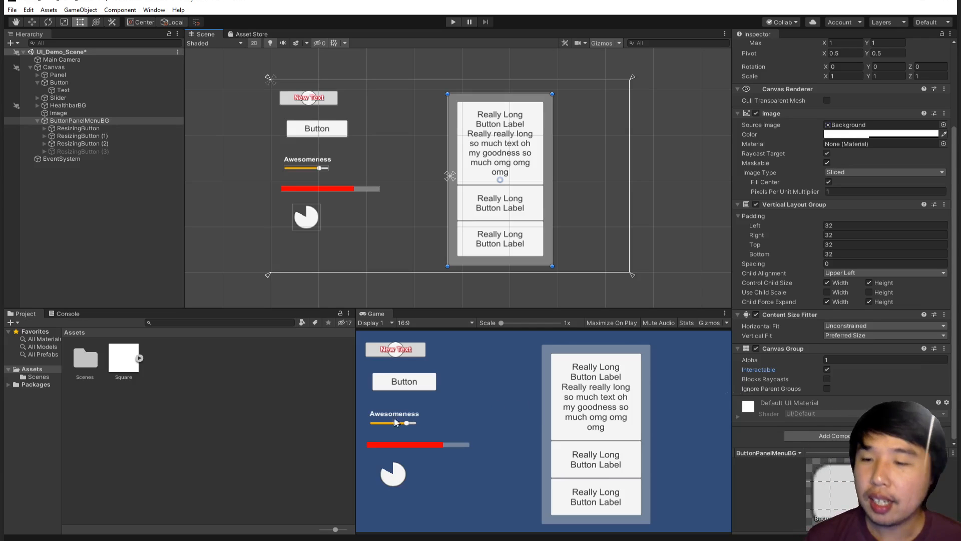
key("ctrl+s")
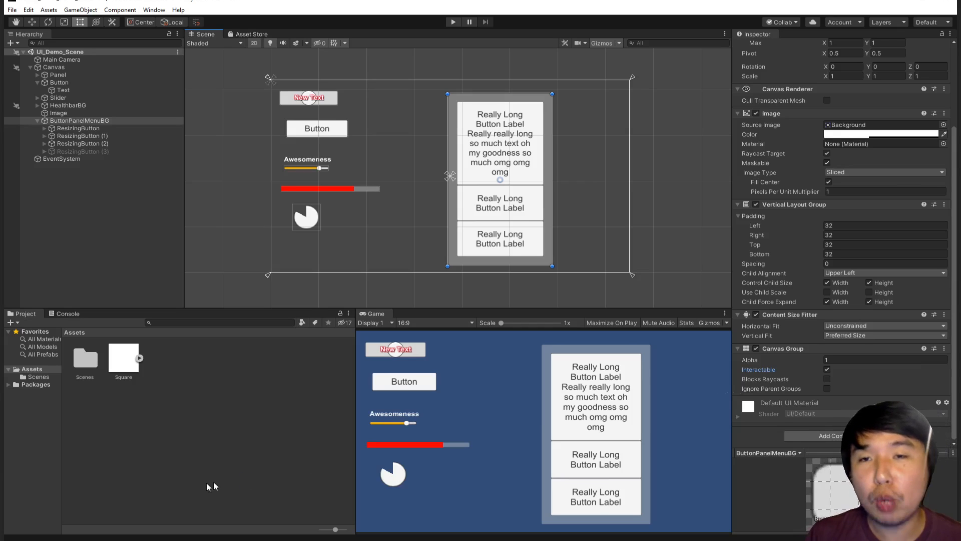
Step: In the Notepad++ outline, add three blank lines below the UIElements note and one blank line under the future notes heading
key("alt+Tab")
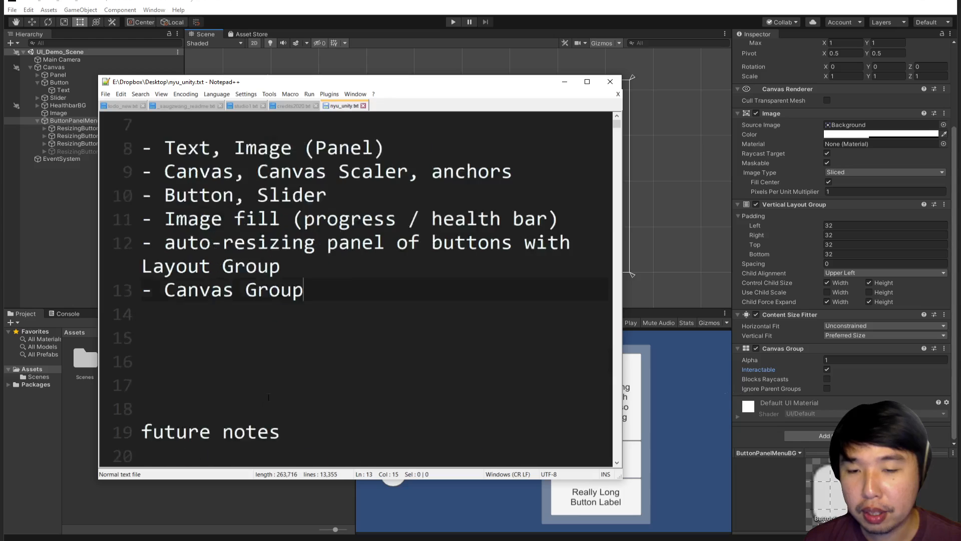
scroll(329, 311, "down", 2)
left_click(346, 384)
key("Return")
key("Return")
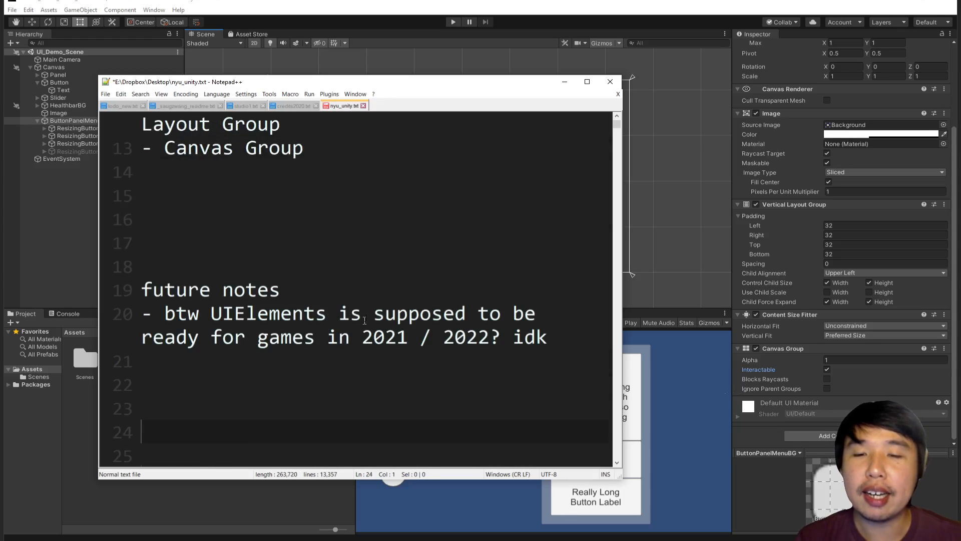
key("Return")
left_click(372, 298)
key("Return")
scroll(374, 302, "down", 1)
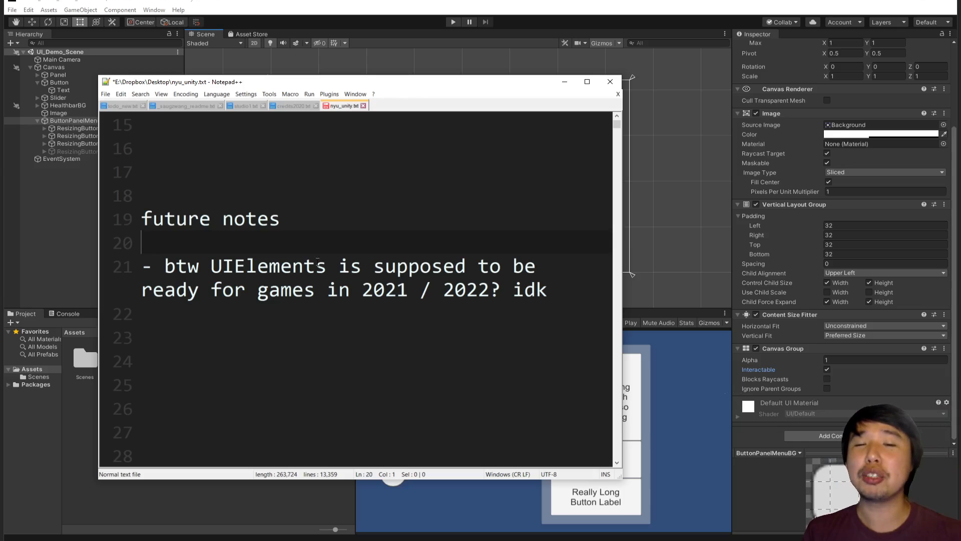
Step: Highlight the word UIElements in the note and switch to the Unity Blog article about it in the browser
left_click_drag(328, 267, 219, 270)
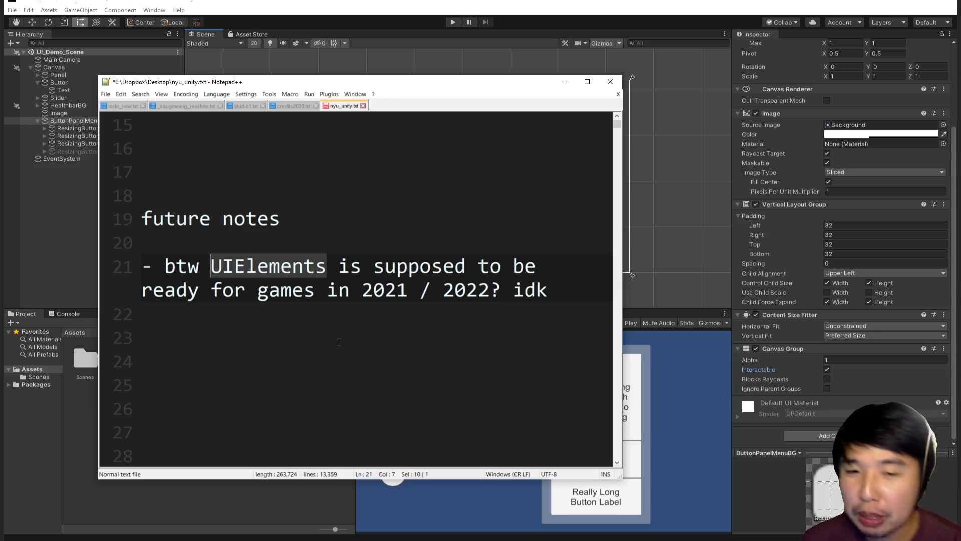
left_click(97, 539)
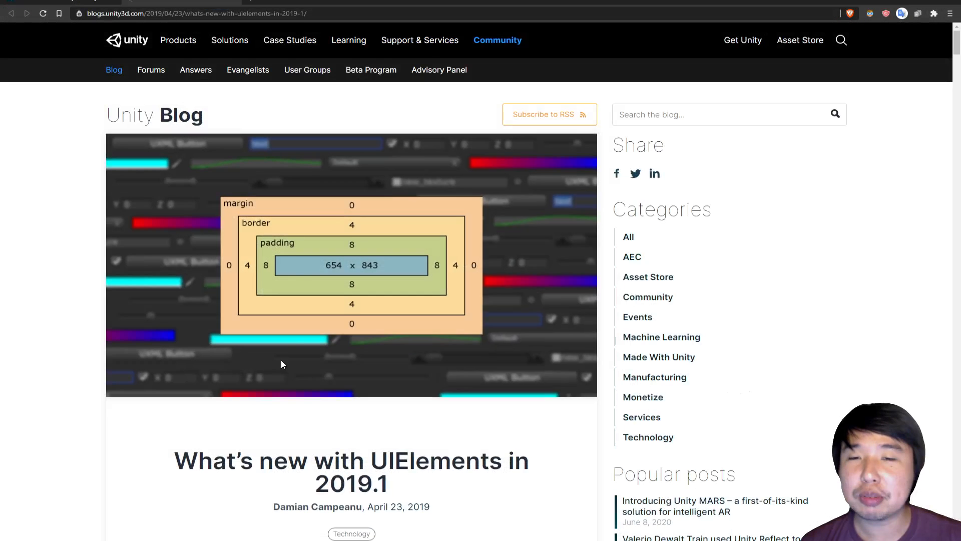
Step: Skim the What's new with UIElements in 2019.1 article through the Shared Styles (USS) section and return to its beginning
scroll(305, 266, "down", 1)
scroll(304, 266, "down", 1)
scroll(305, 266, "up", 1)
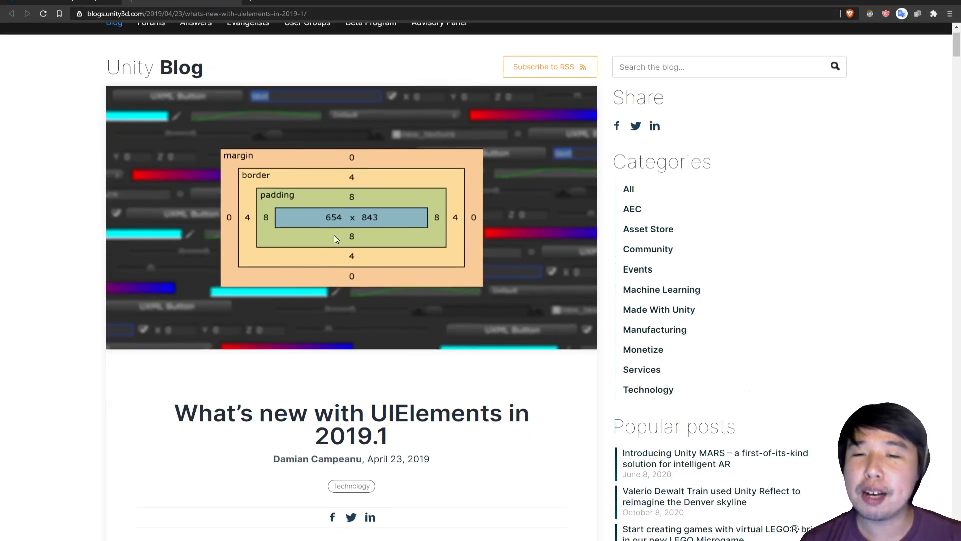
scroll(338, 251, "down", 1)
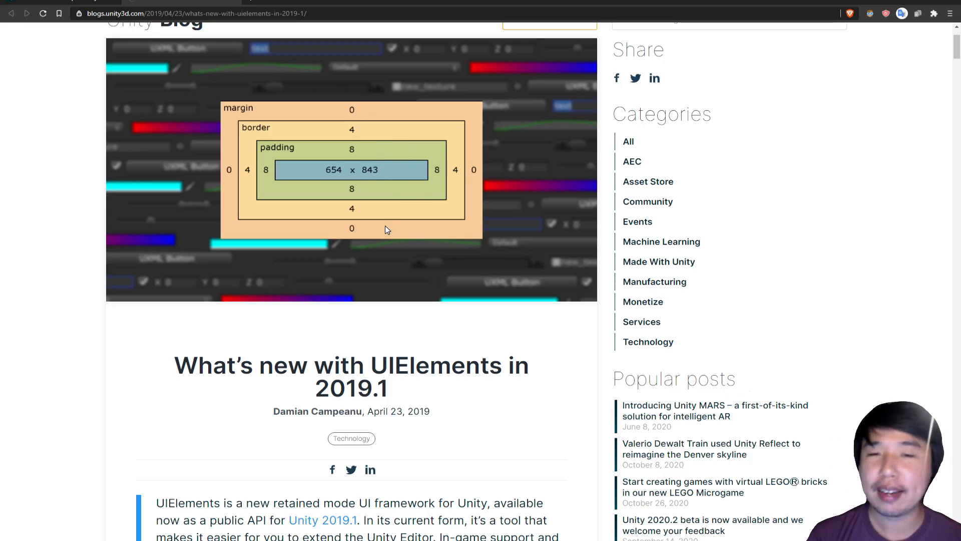
scroll(388, 229, "down", 1)
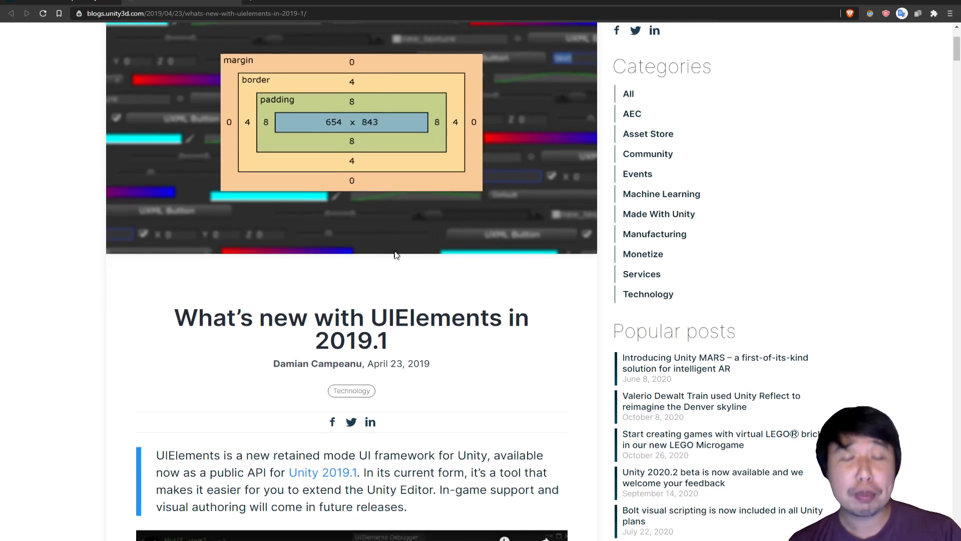
scroll(396, 254, "up", 1)
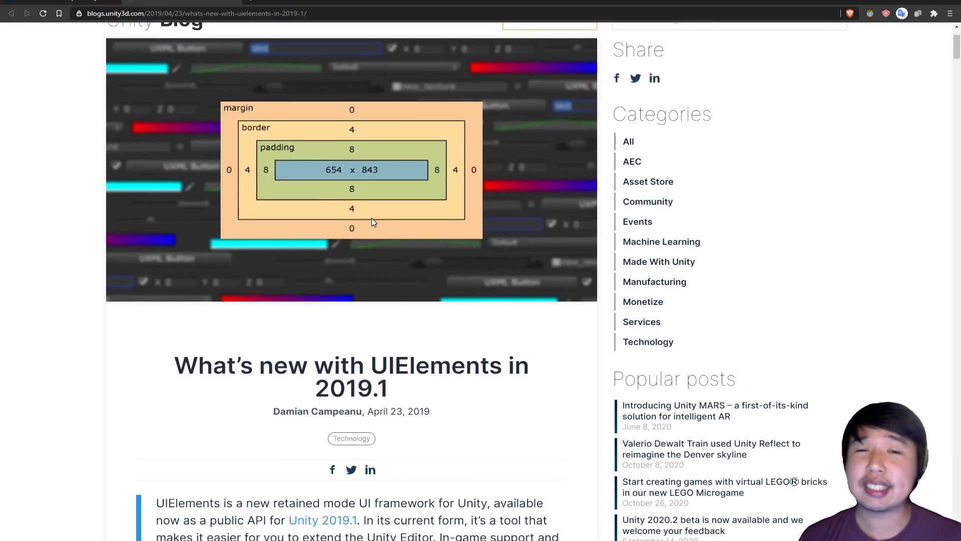
scroll(371, 221, "down", 8)
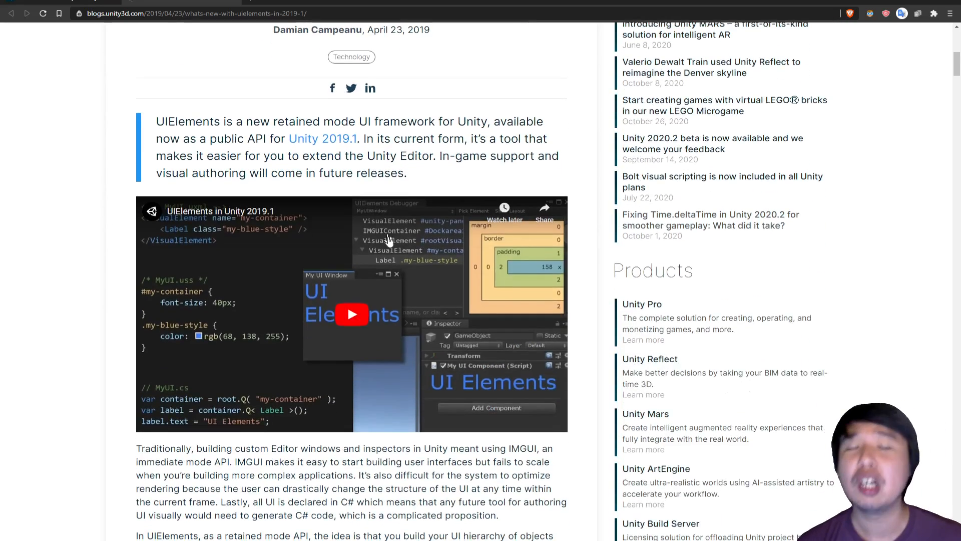
scroll(410, 352, "down", 1)
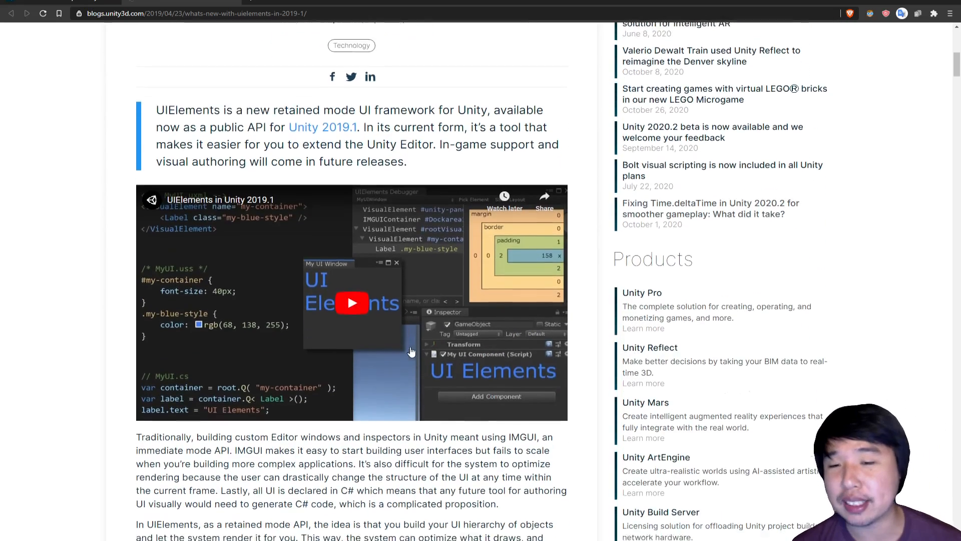
scroll(410, 352, "down", 17)
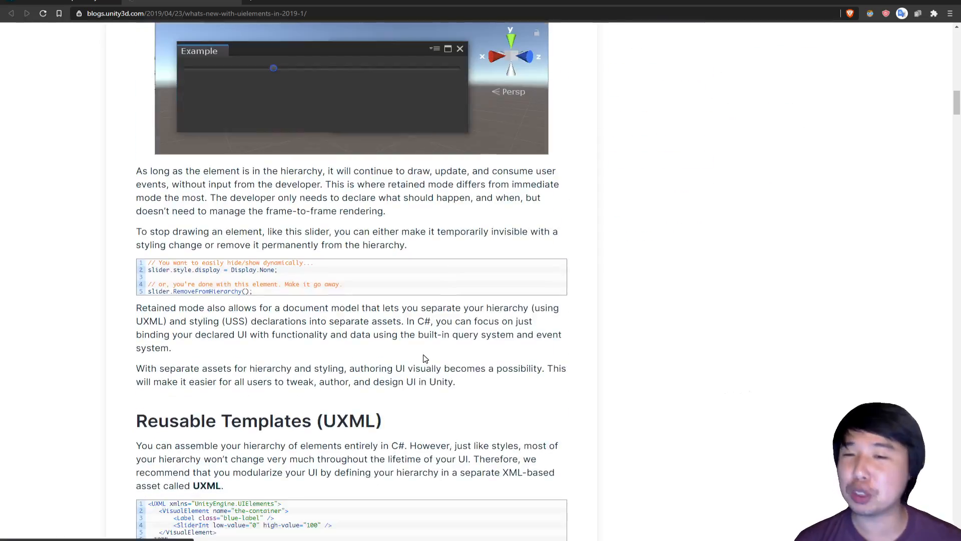
scroll(425, 358, "down", 16)
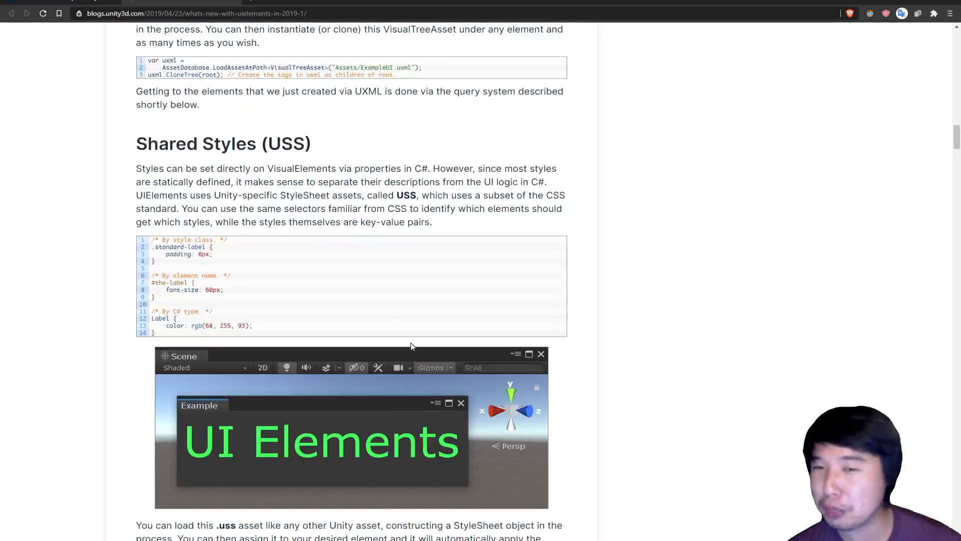
scroll(411, 346, "down", 4)
scroll(620, 362, "up", 15)
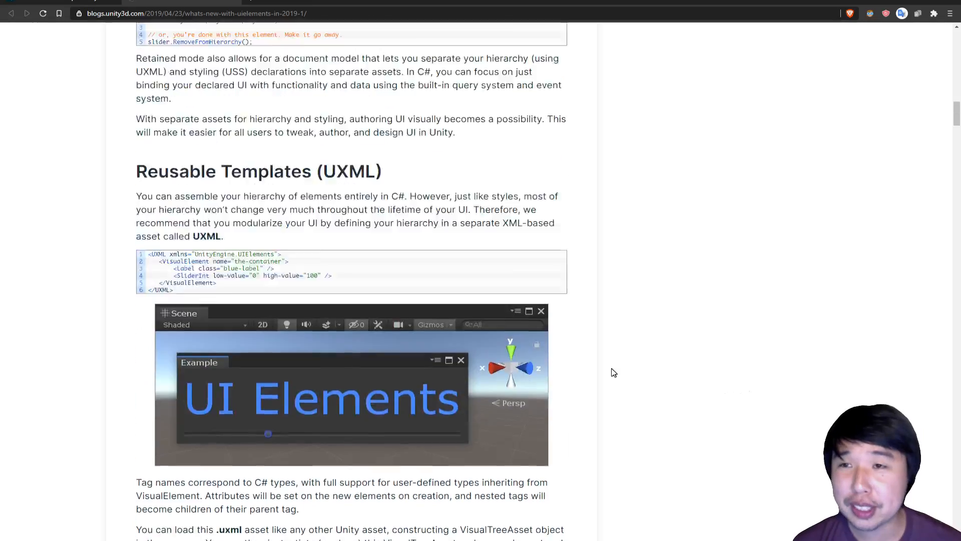
scroll(614, 372, "up", 20)
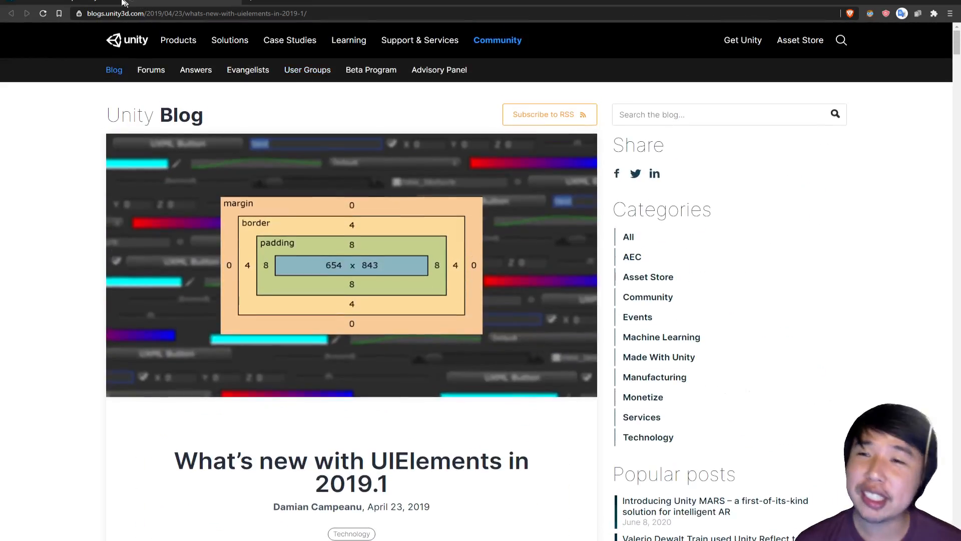
left_click(124, 2)
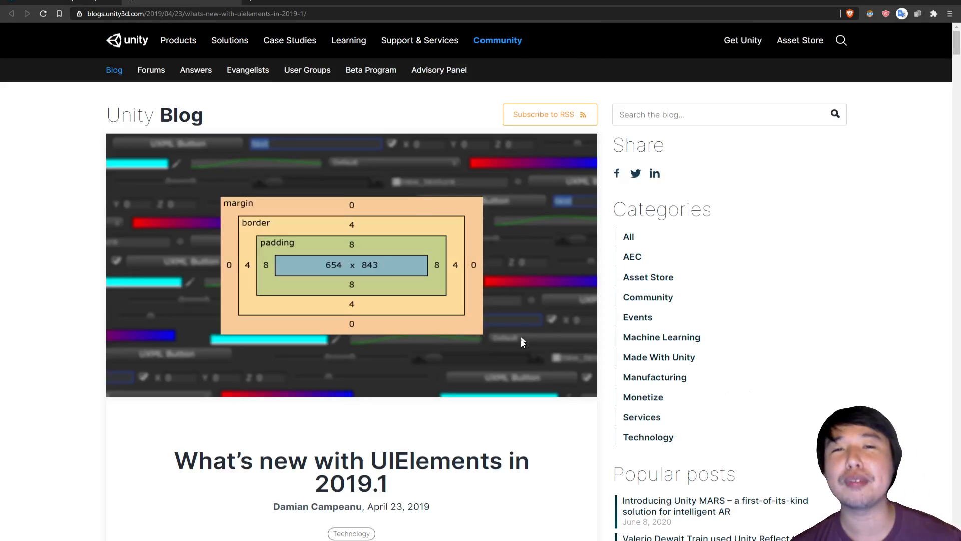
Step: Switch back to Notepad++, highlight the whole UIElements future note, and return to the topic list
key("alt+Tab")
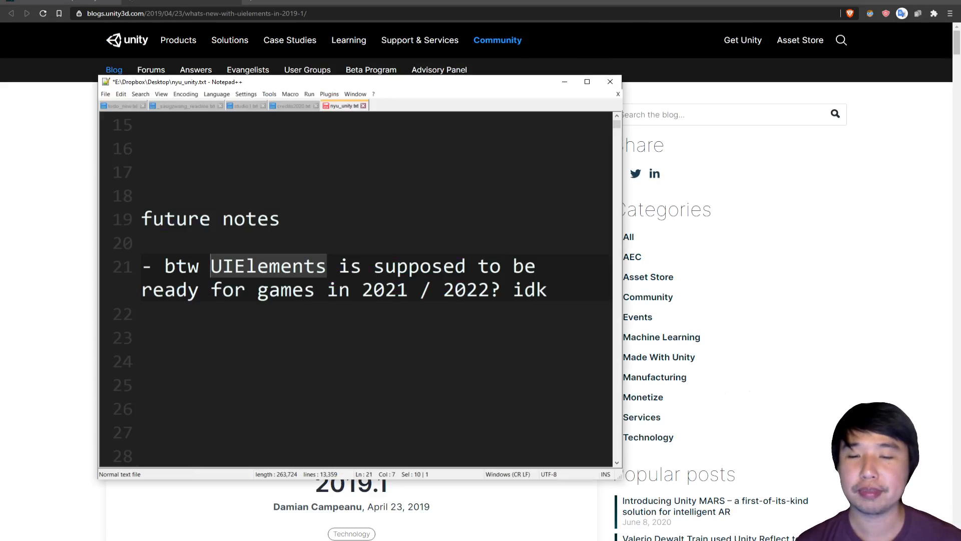
left_click_drag(551, 290, 113, 275)
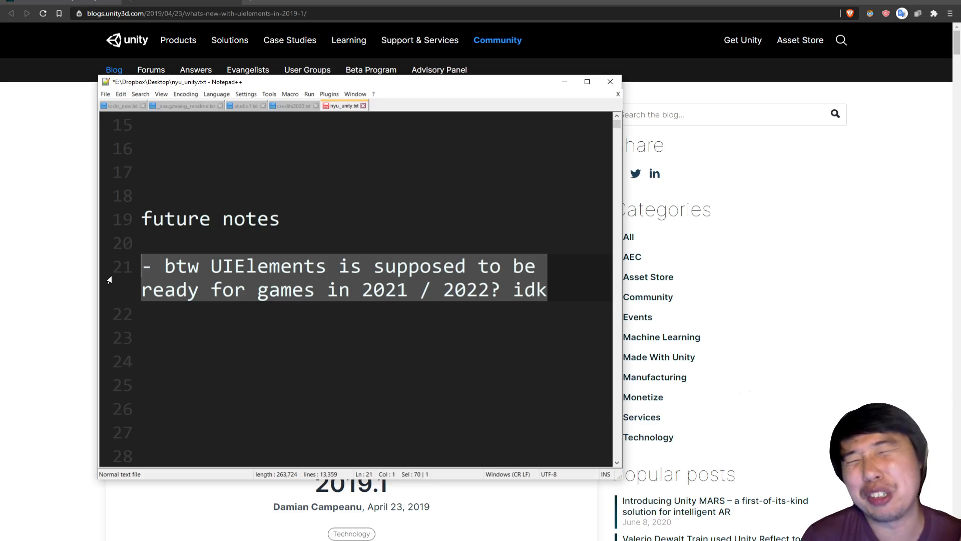
scroll(109, 279, "up", 4)
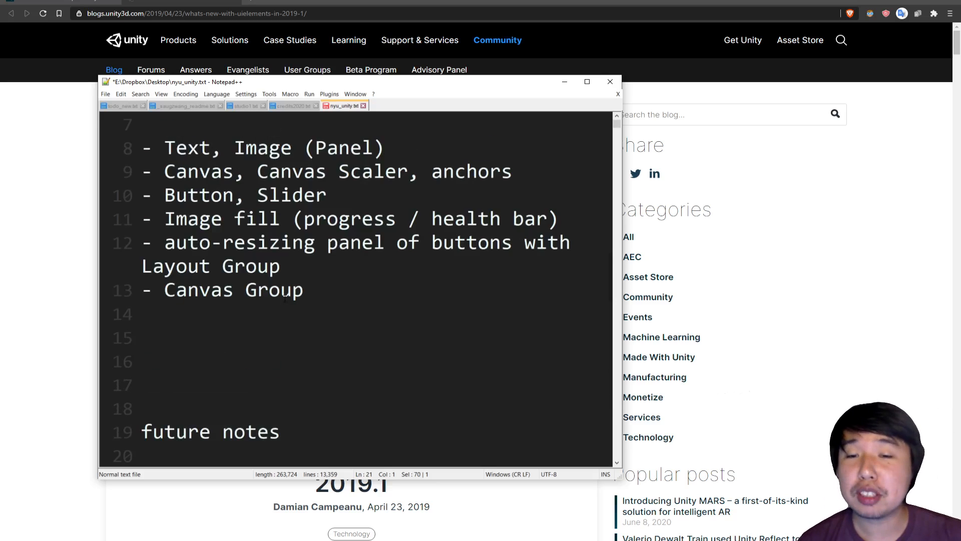